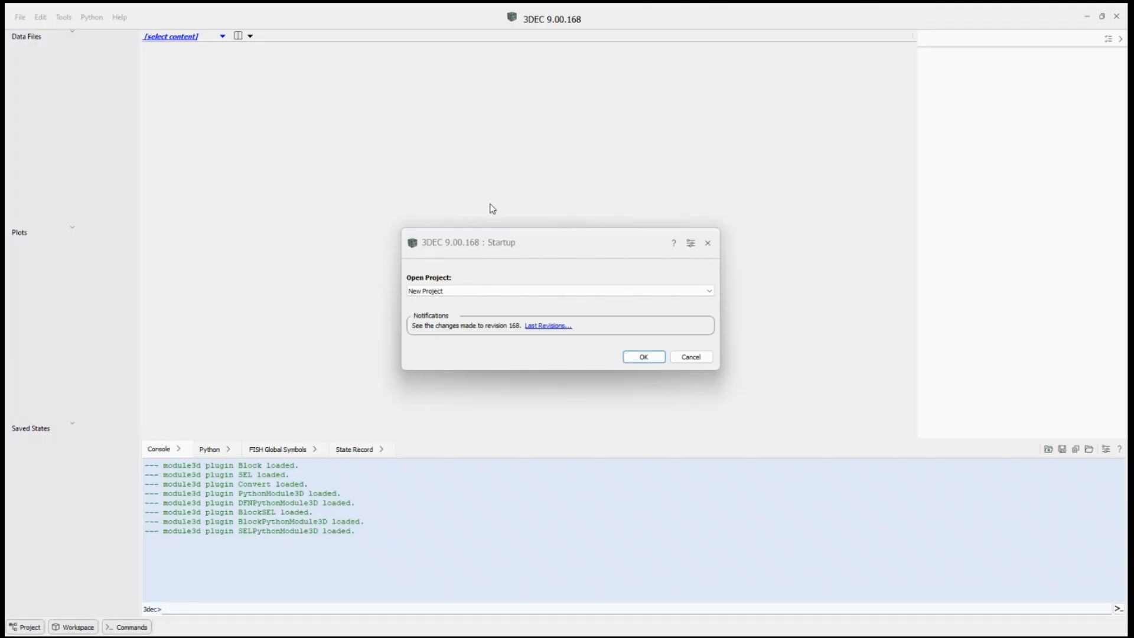
Start a new project from the startup dialog.
left_click(499, 293)
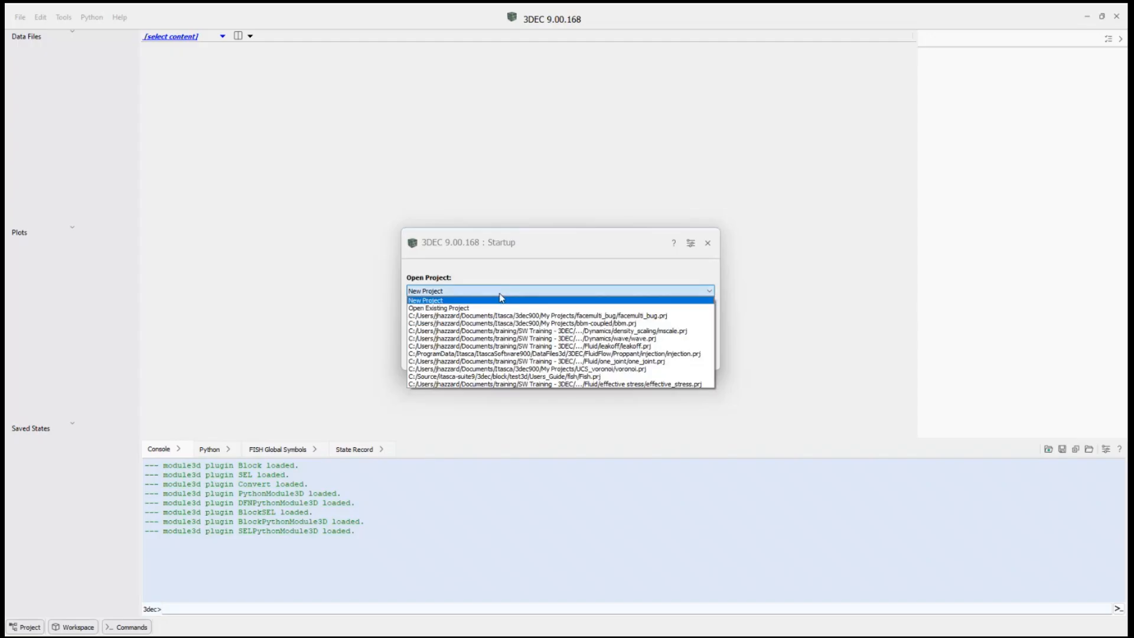
left_click(552, 249)
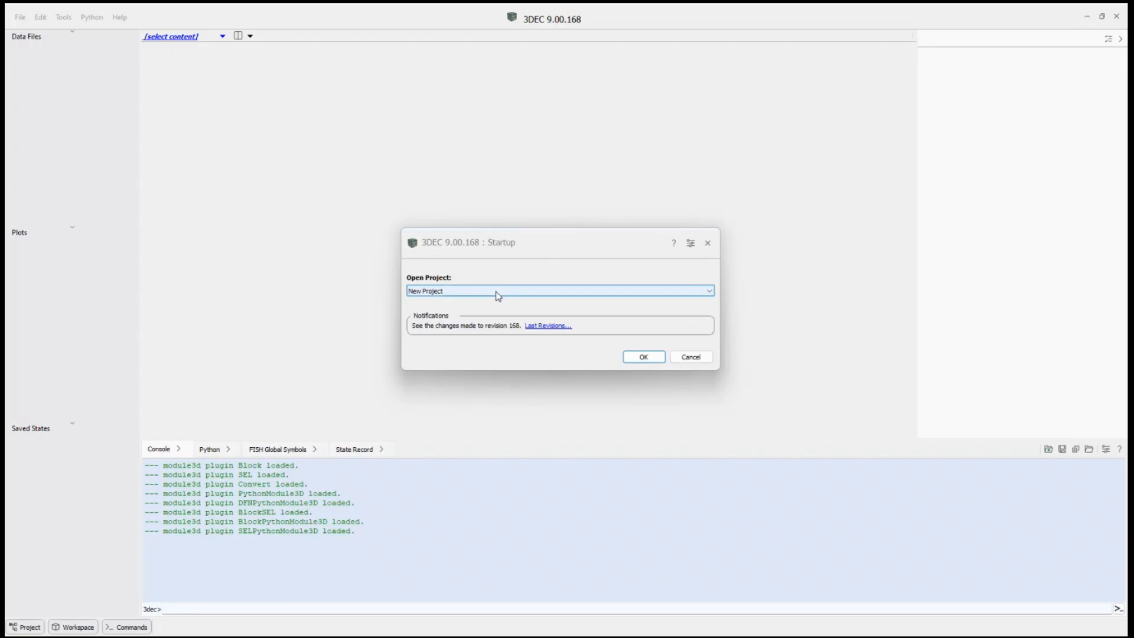
left_click(646, 357)
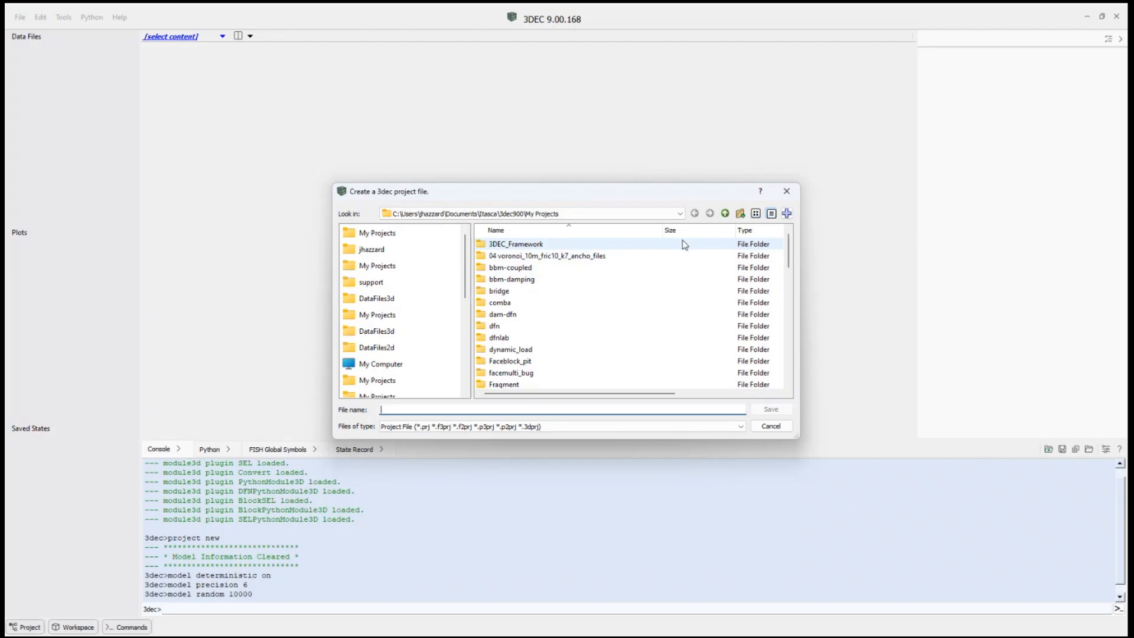
Browse to the "sliding blocks" folder under Documents, training, SW Training - 3DEC, 3DEC Course Materials for Distribution, 2 Getting Started.
left_click(726, 213)
left_click(725, 214)
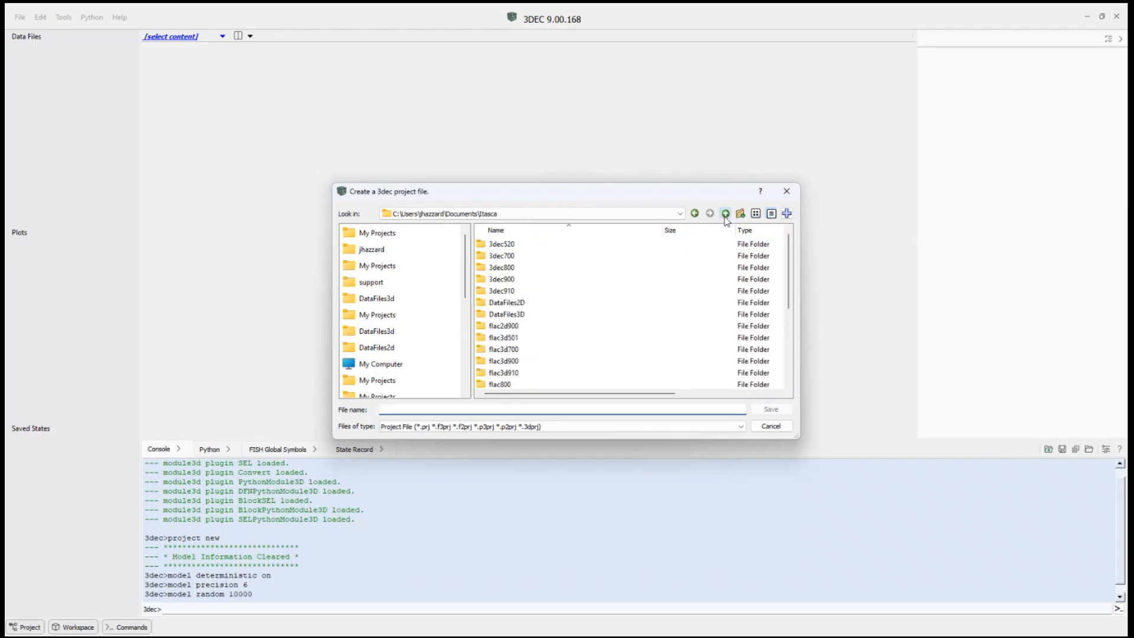
left_click(725, 214)
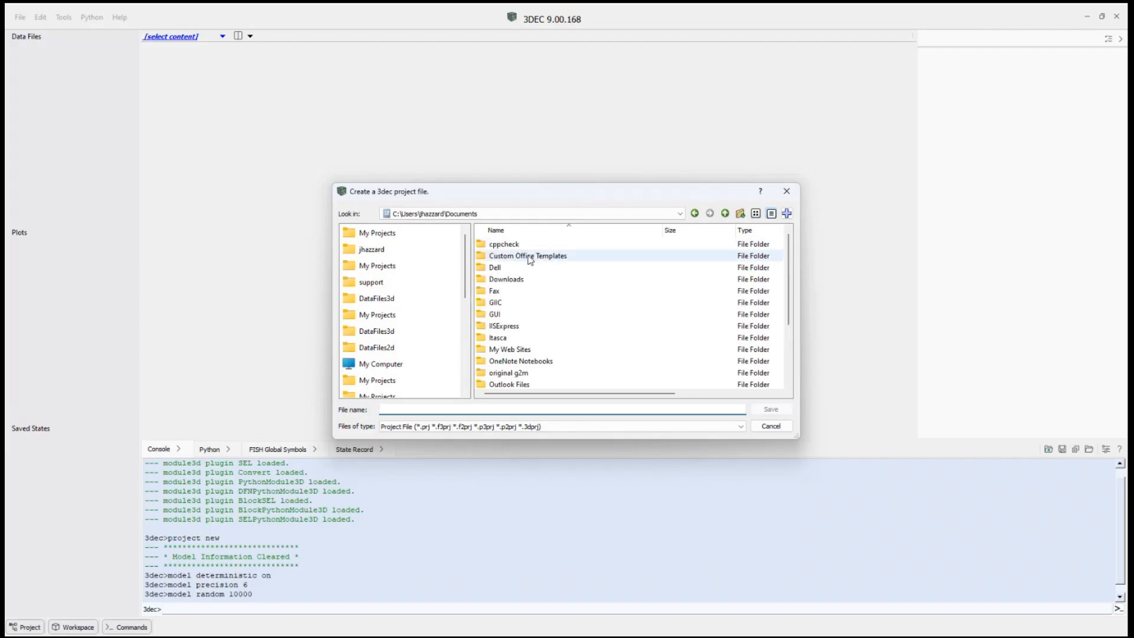
scroll(531, 315, "down", 1)
scroll(531, 315, "down", 2)
double_click(524, 335)
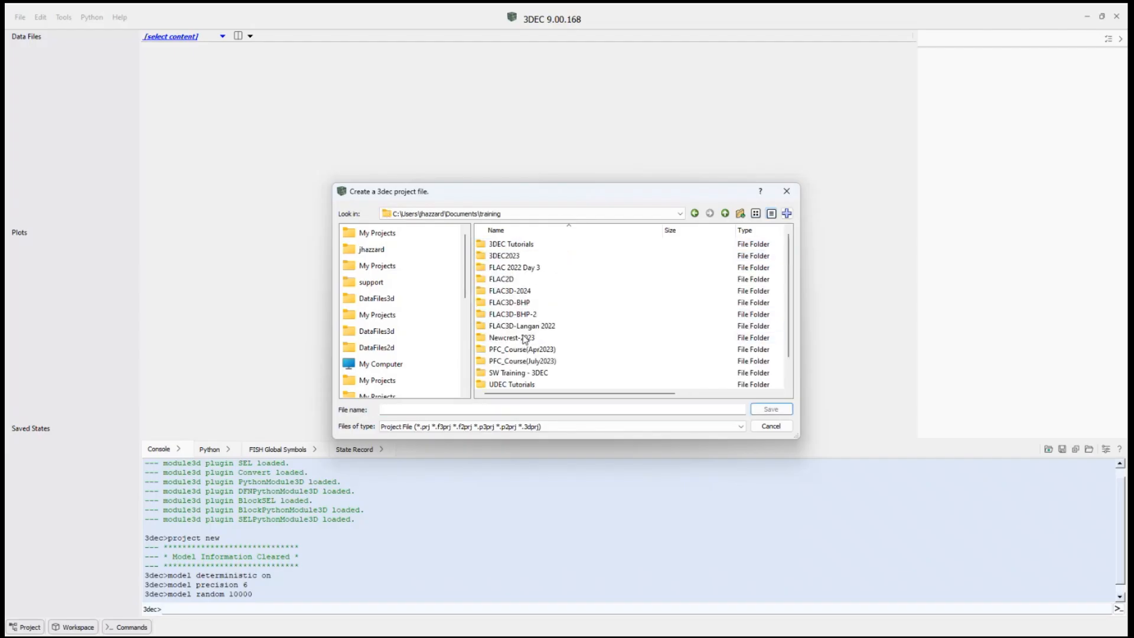
scroll(520, 329, "down", 1)
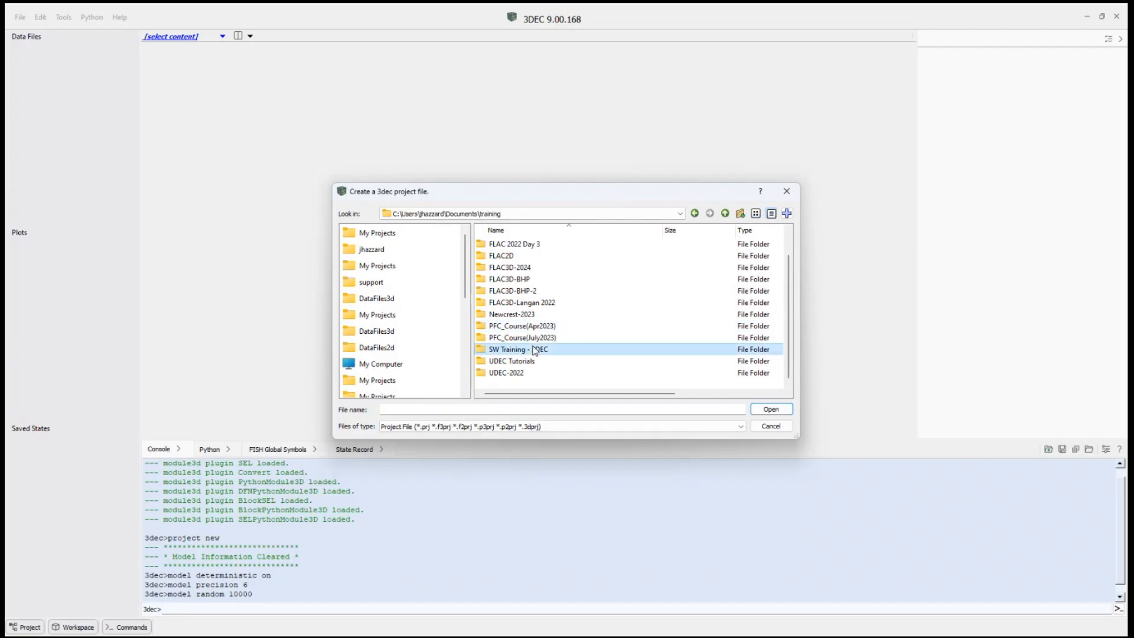
double_click(535, 349)
double_click(533, 244)
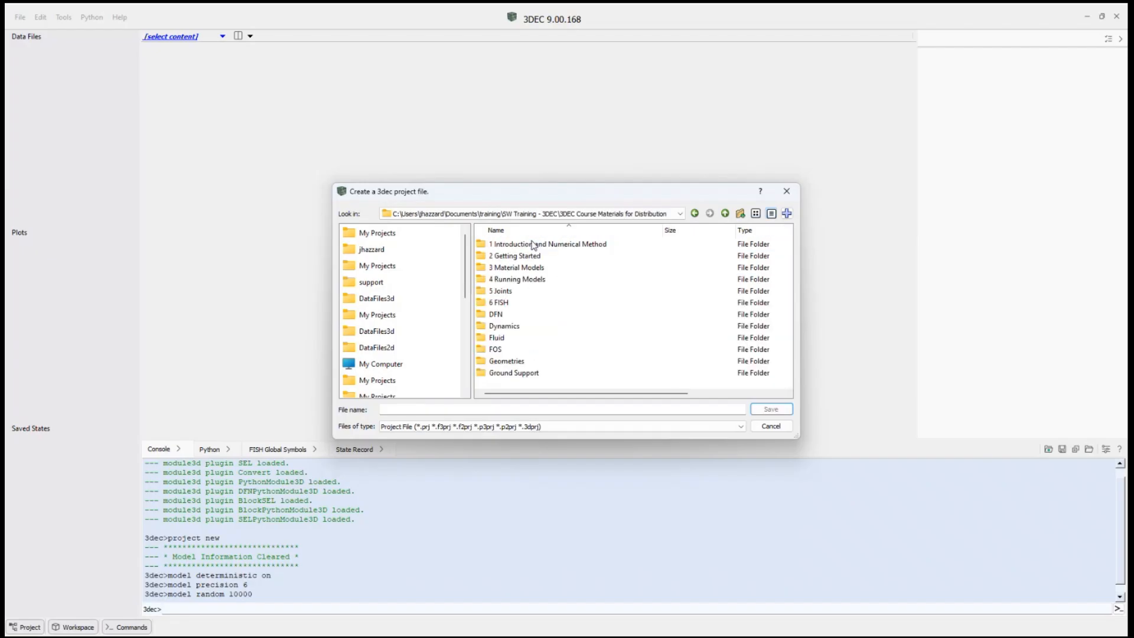
double_click(506, 256)
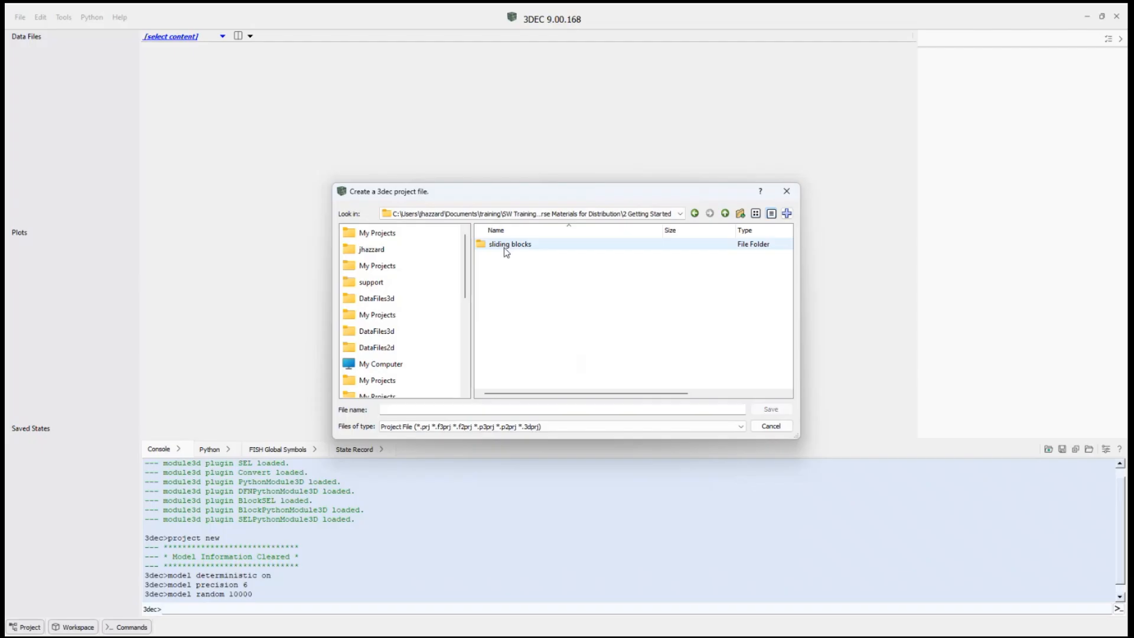
double_click(505, 245)
Save the new project file as sliding_blocks in the current folder.
left_click(405, 405)
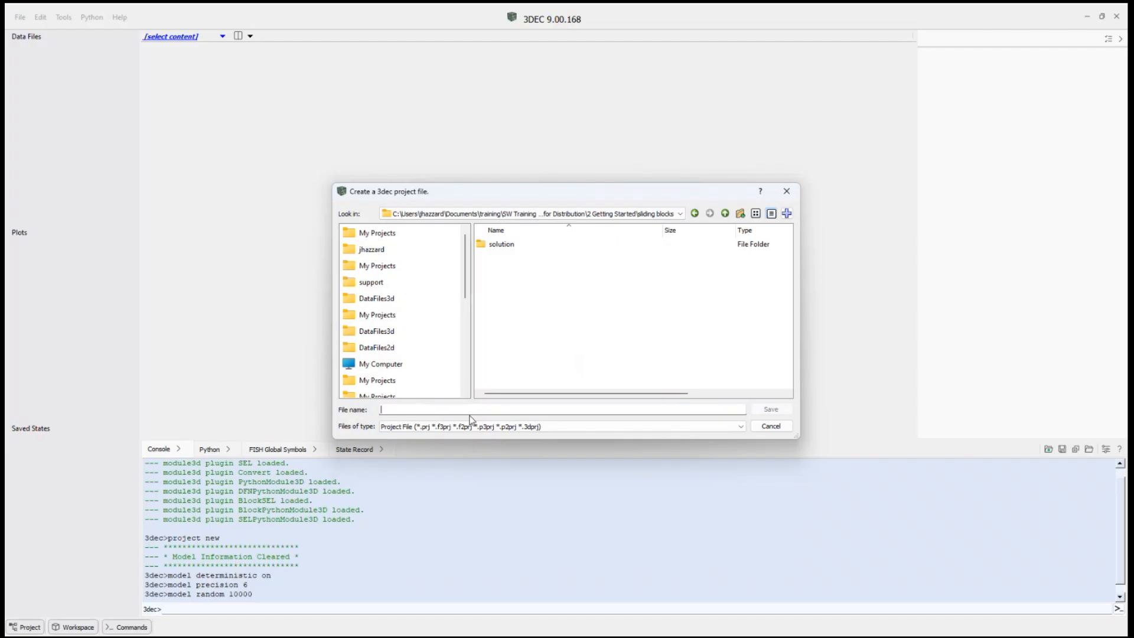
type("sliding_blocks")
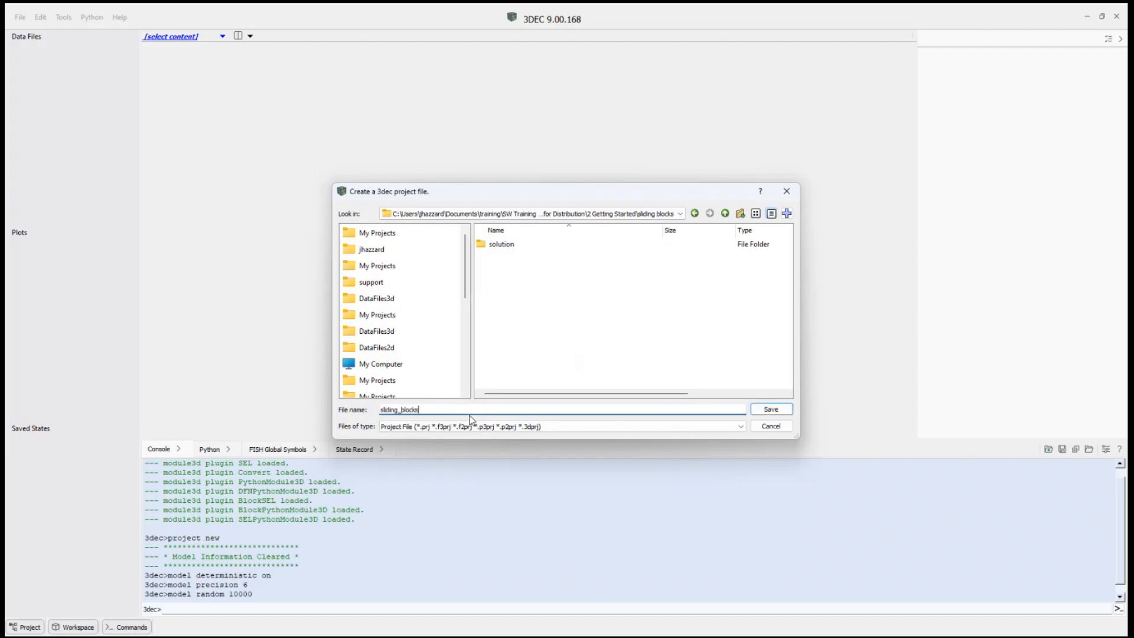
key("Return")
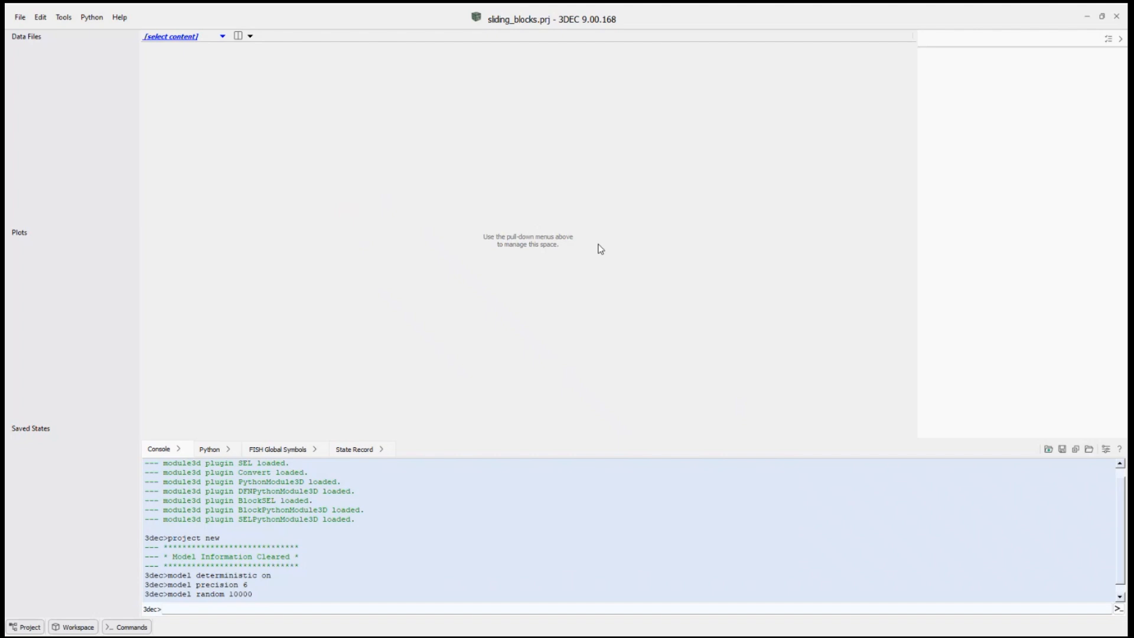
Hide the command console and the project pane, and show both again.
left_click(129, 627)
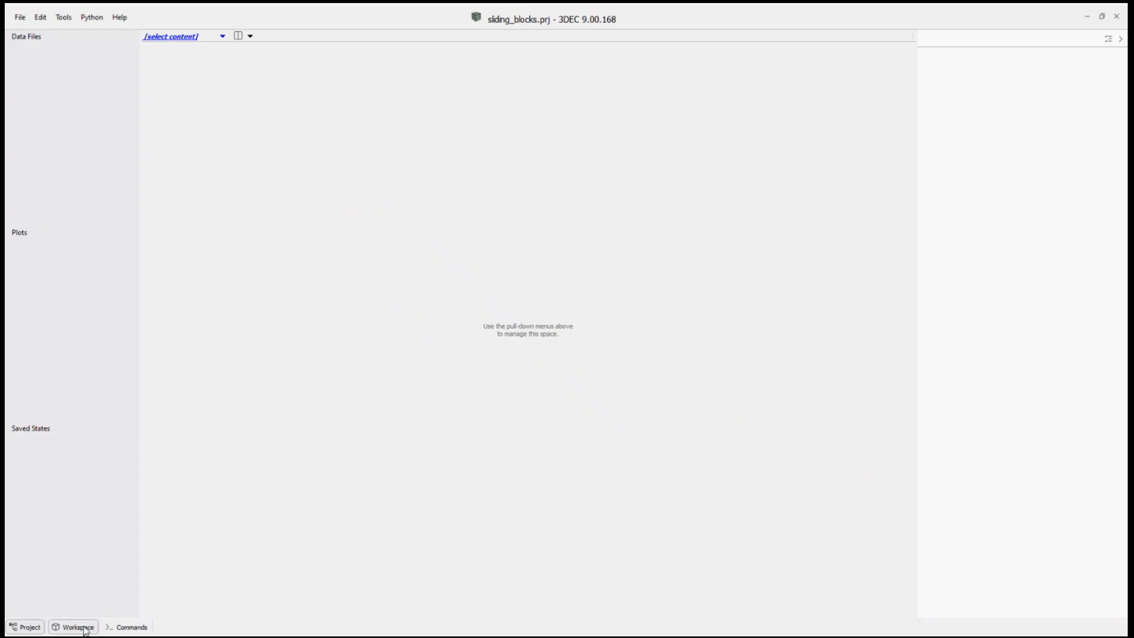
left_click(30, 627)
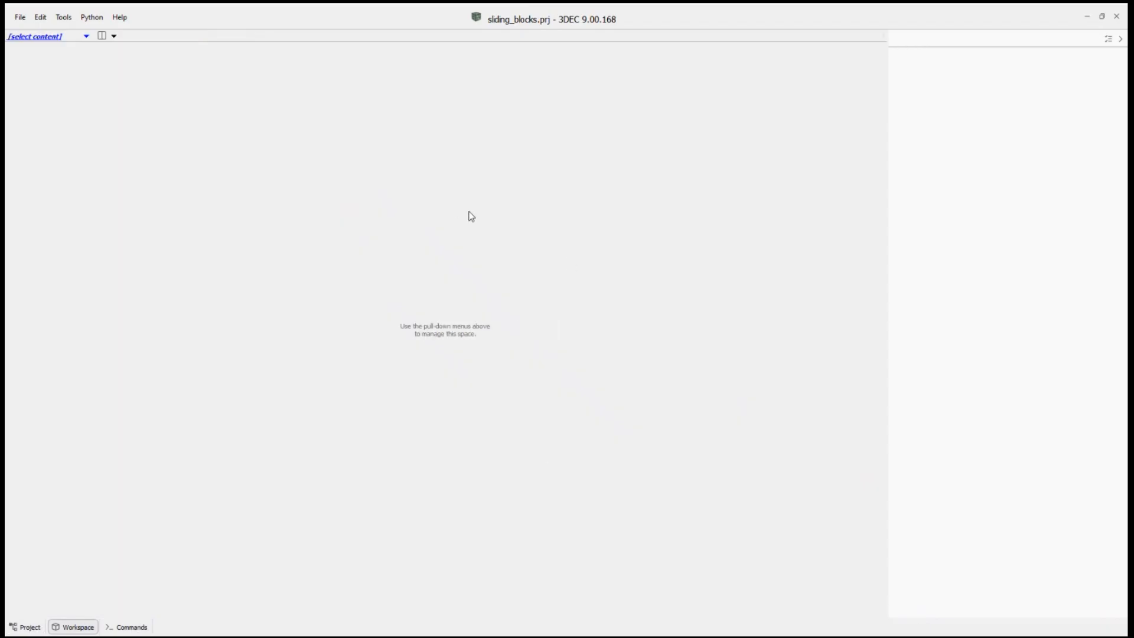
left_click(30, 628)
left_click(127, 627)
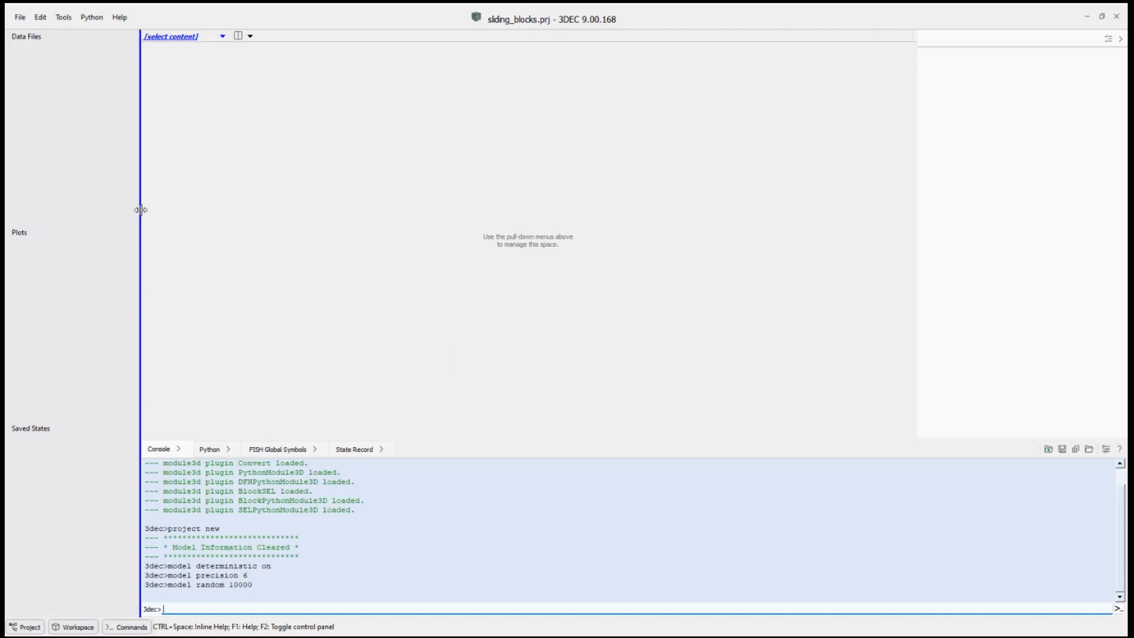
mouse_move(140, 209)
left_mouse_down()
mouse_move(221, 215)
mouse_move(112, 220)
mouse_move(141, 223)
left_mouse_up()
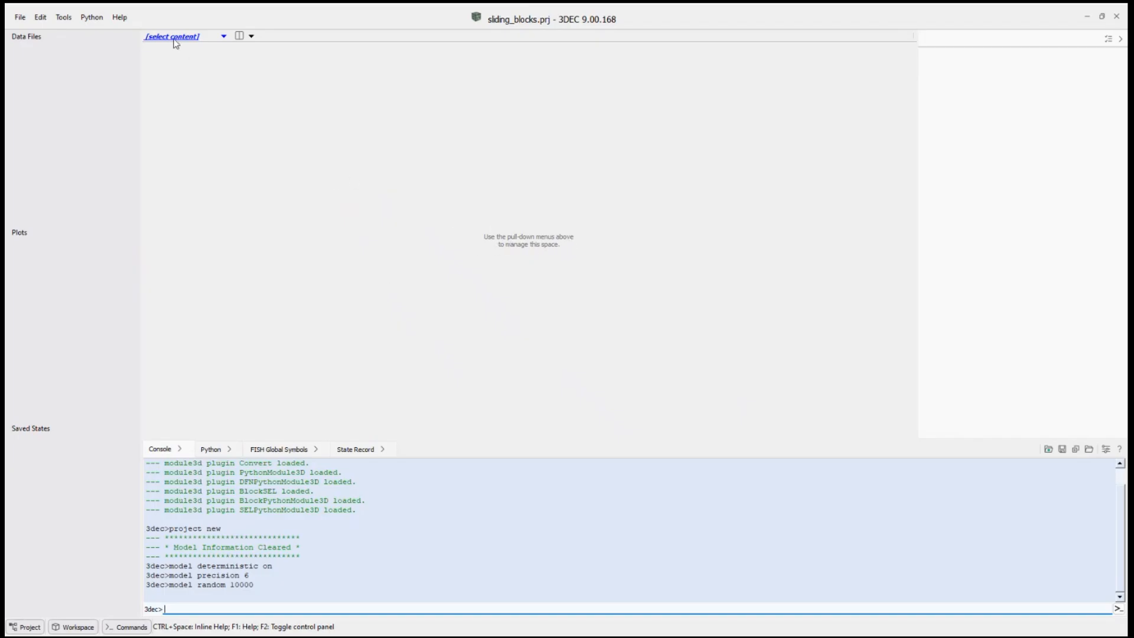
Create a new data file named sliding1 in the project folder.
left_click(223, 36)
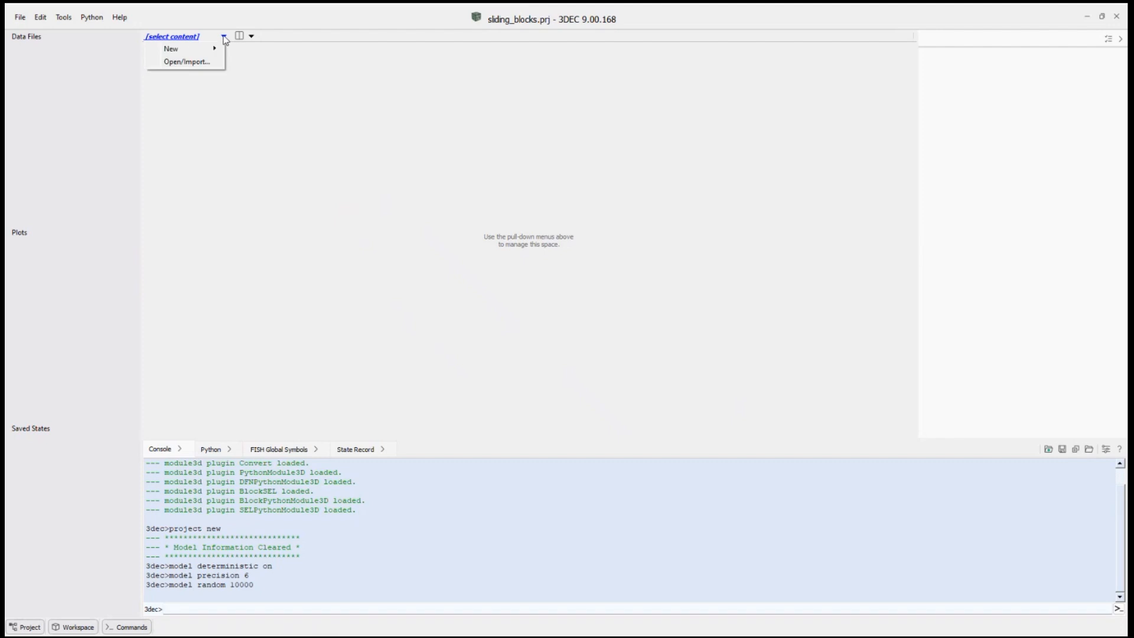
mouse_move(202, 52)
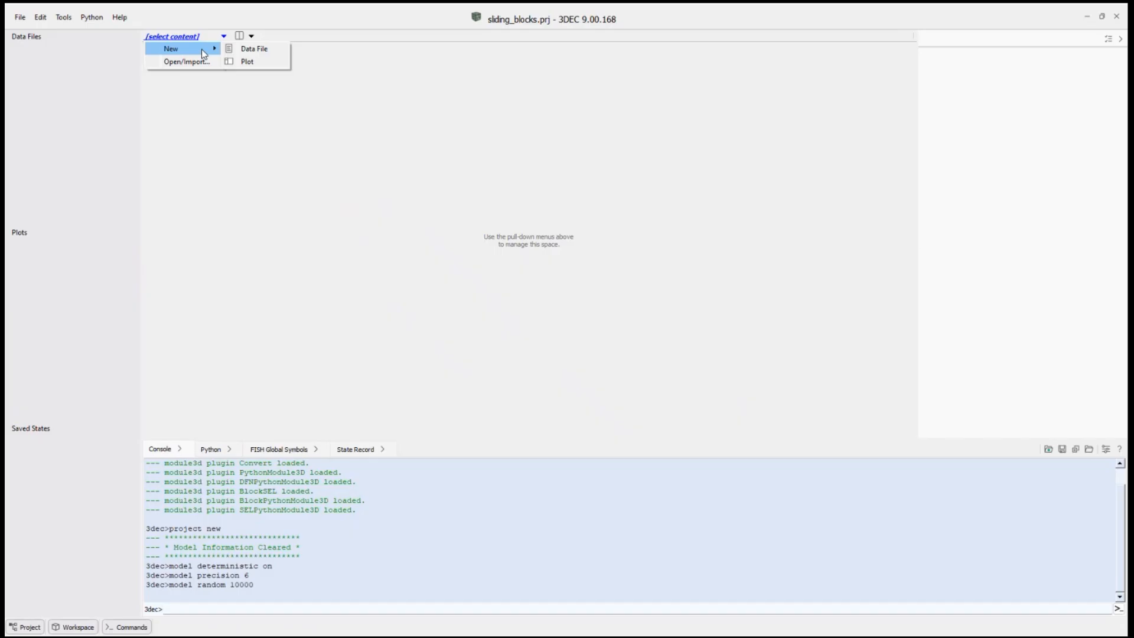
left_click(252, 49)
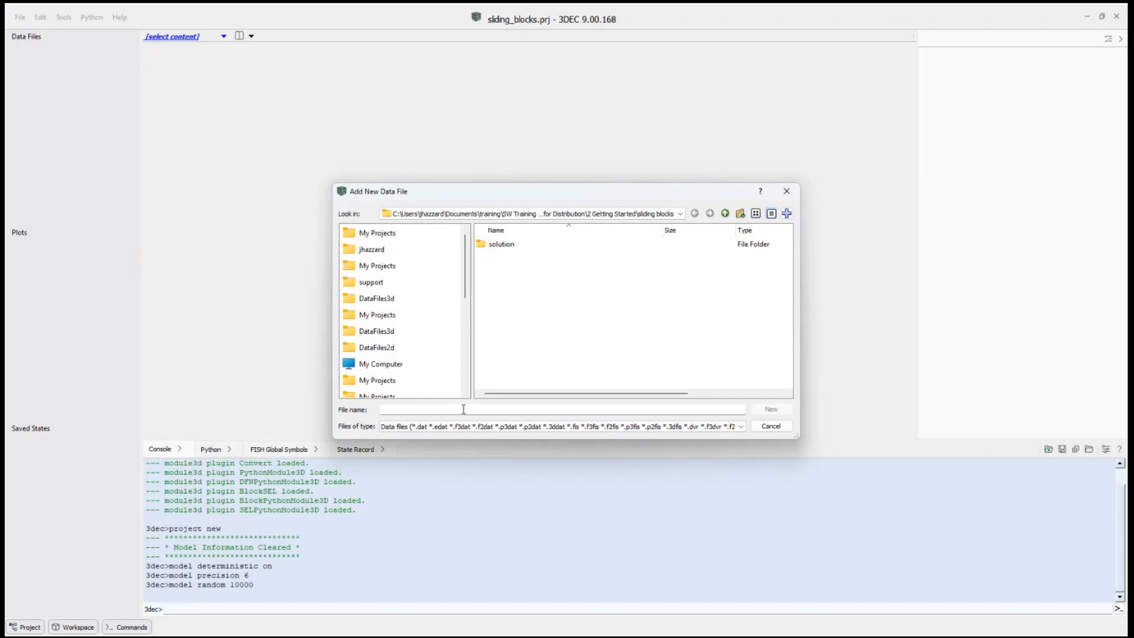
type("sliding1")
key("Return")
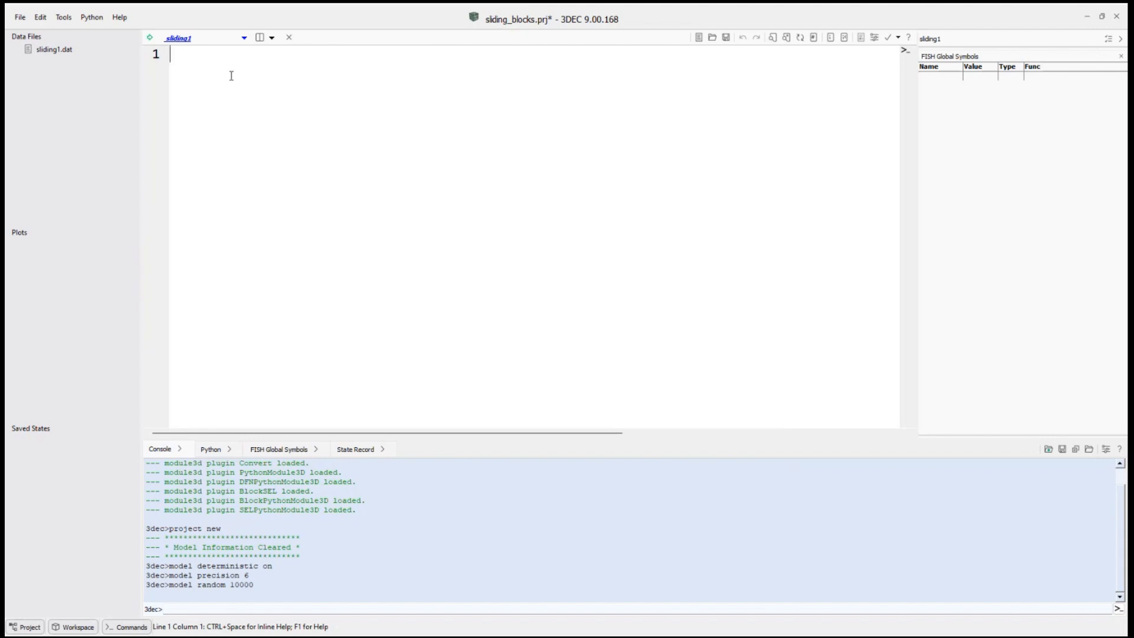
Open the 3DEC help and documentation and view it in the default web browser.
left_click(121, 19)
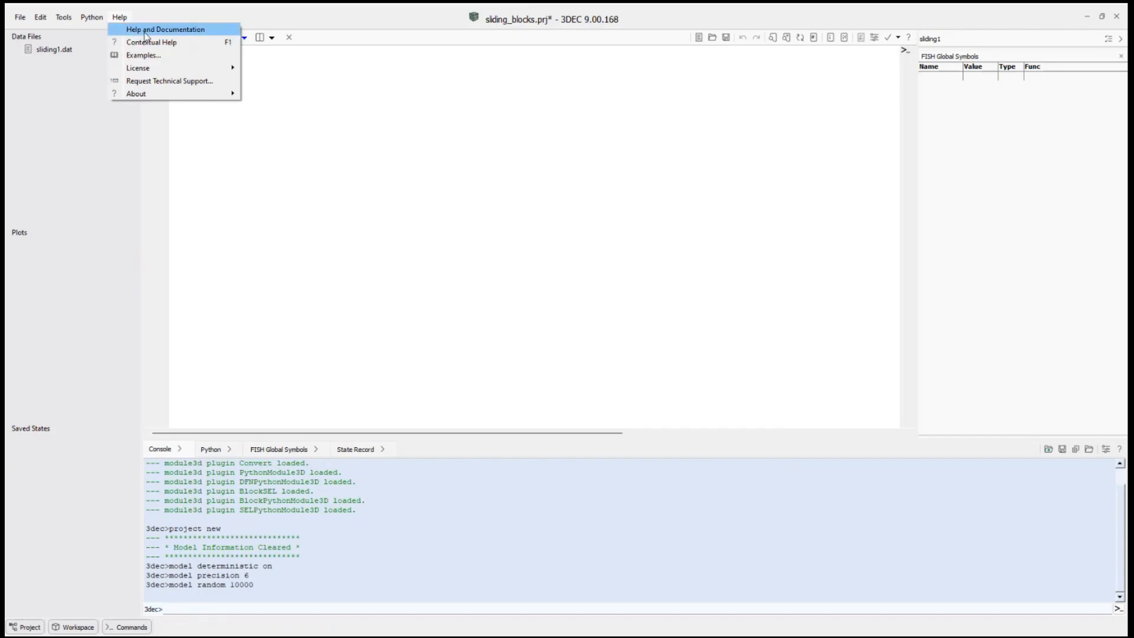
left_click(145, 30)
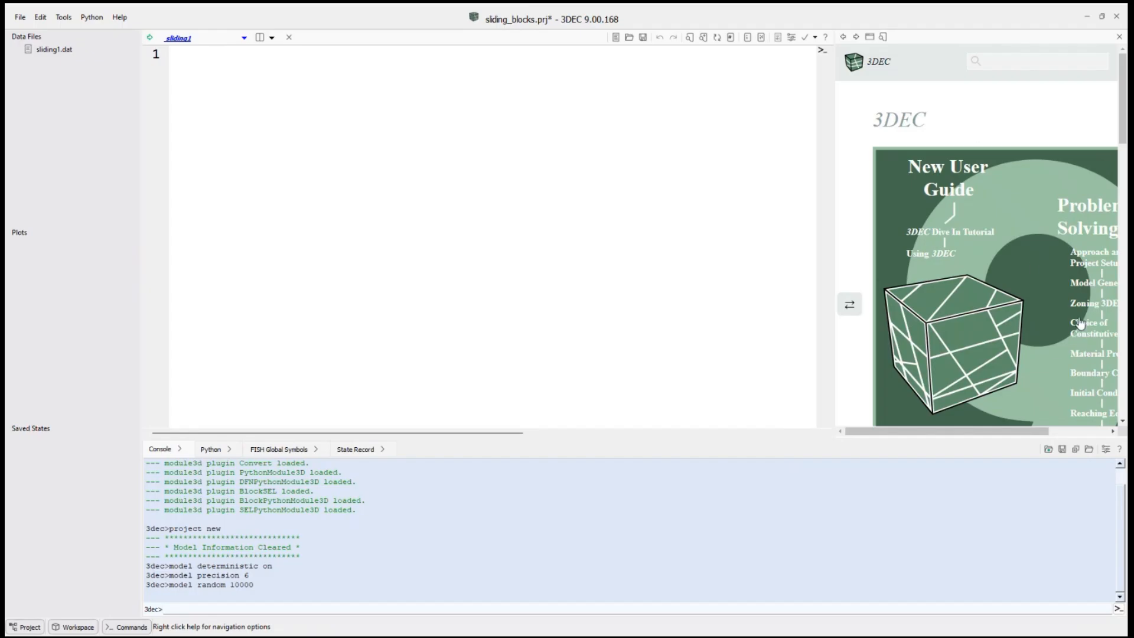
right_click(967, 114)
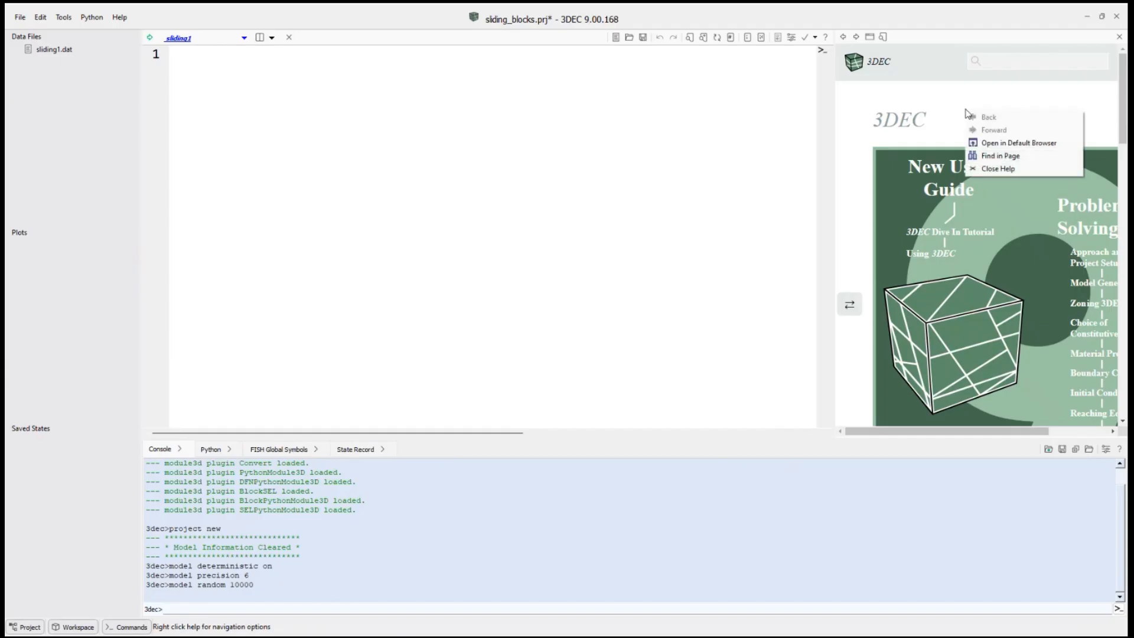
left_click(927, 95)
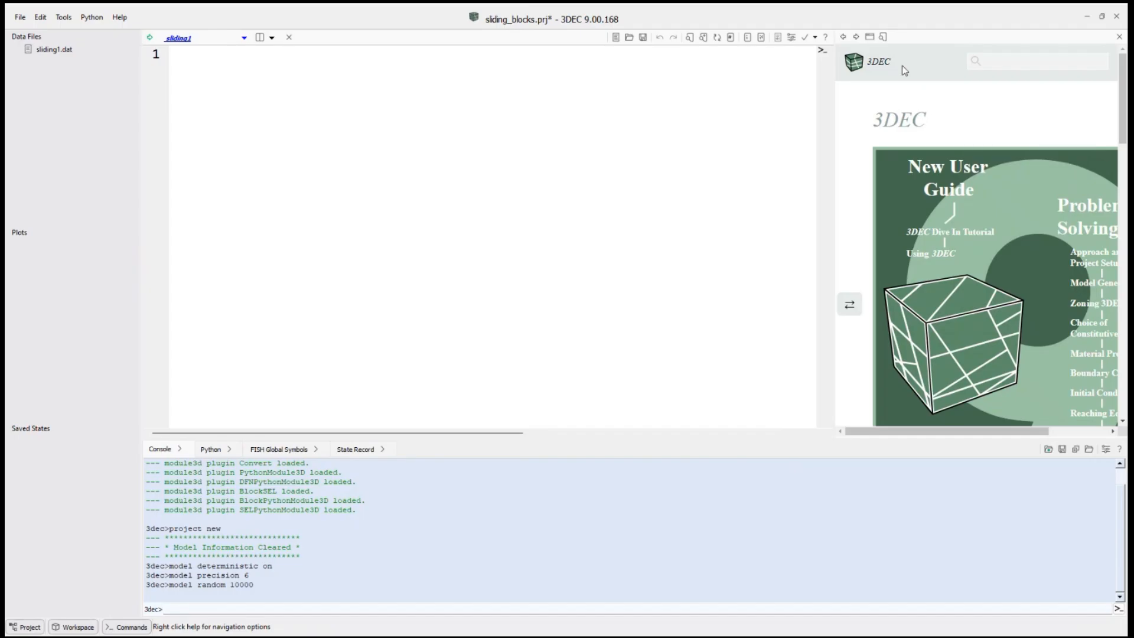
left_click(870, 38)
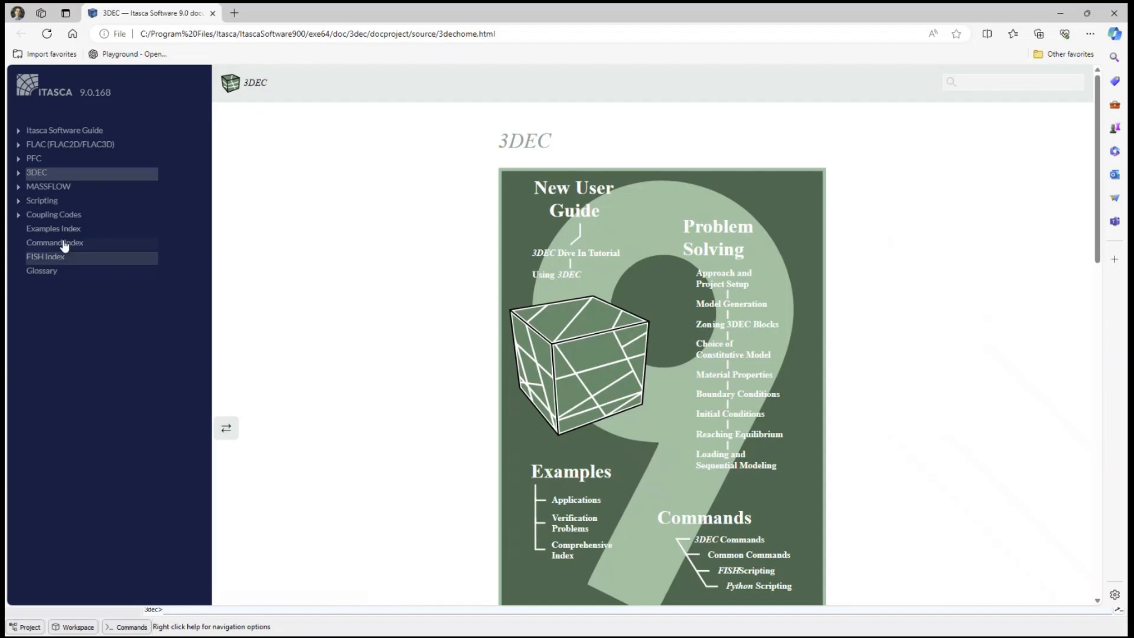
Examine the documentation contents under 3DEC Modeling, Getting Started, and the Itasca Software Guide's Underpinnings and Common Commands and FISH.
left_click(18, 175)
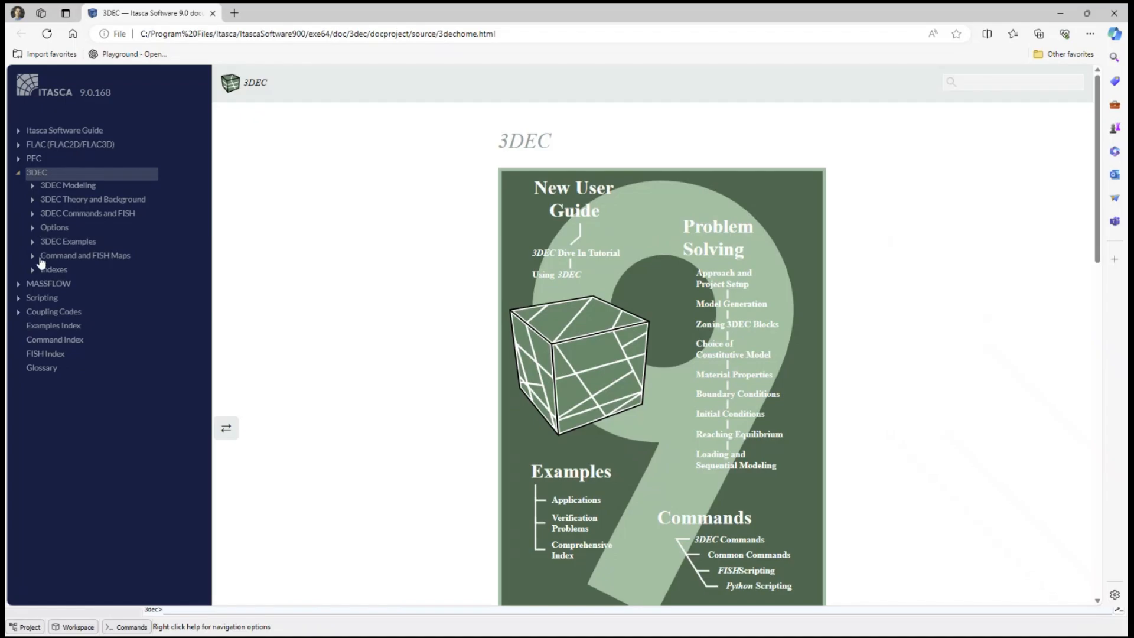
left_click(32, 185)
left_click(47, 227)
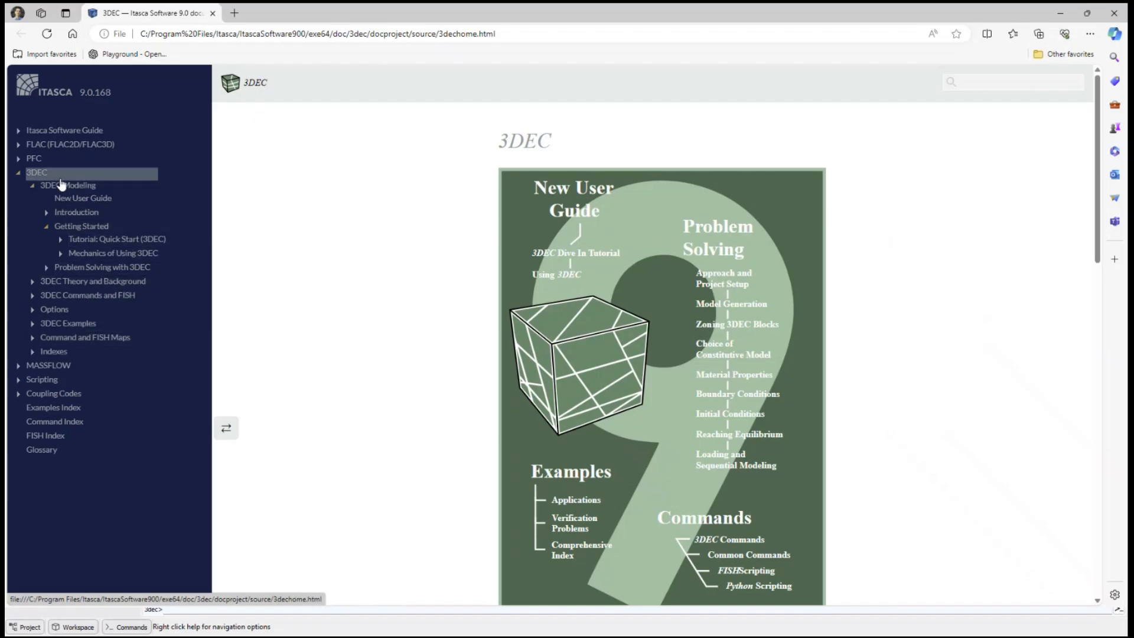
left_click(19, 131)
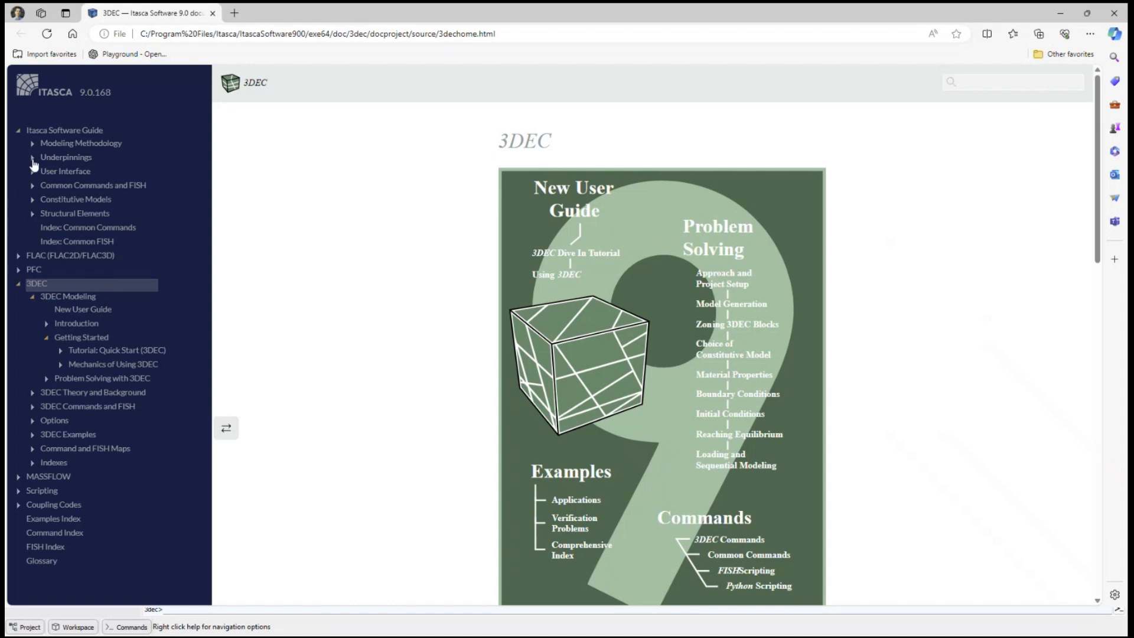
left_click(33, 157)
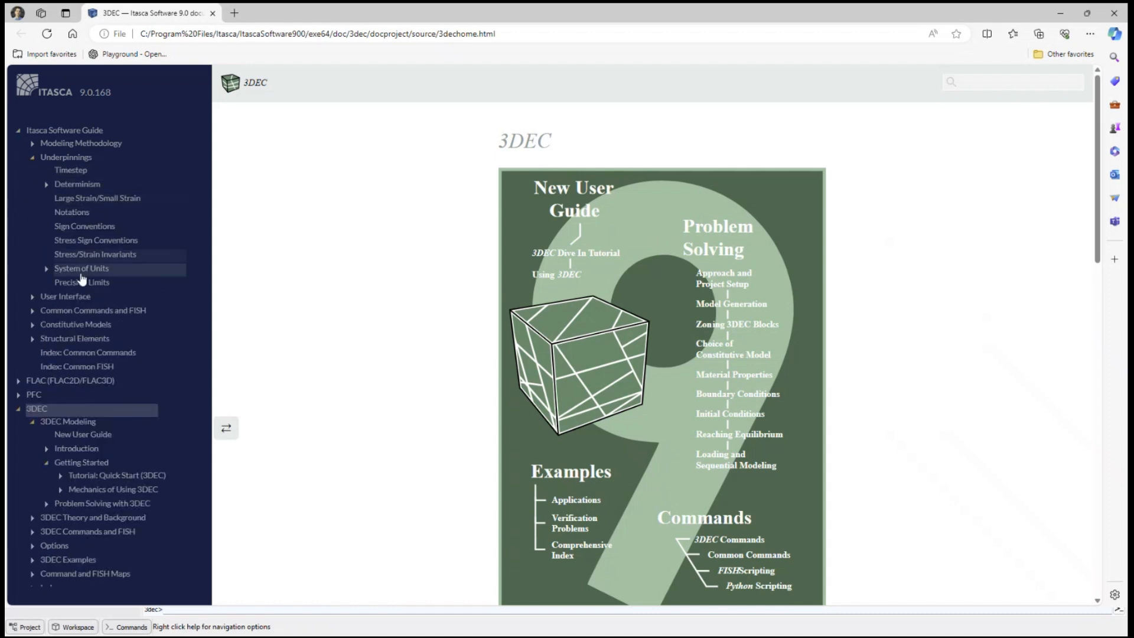
left_click(33, 158)
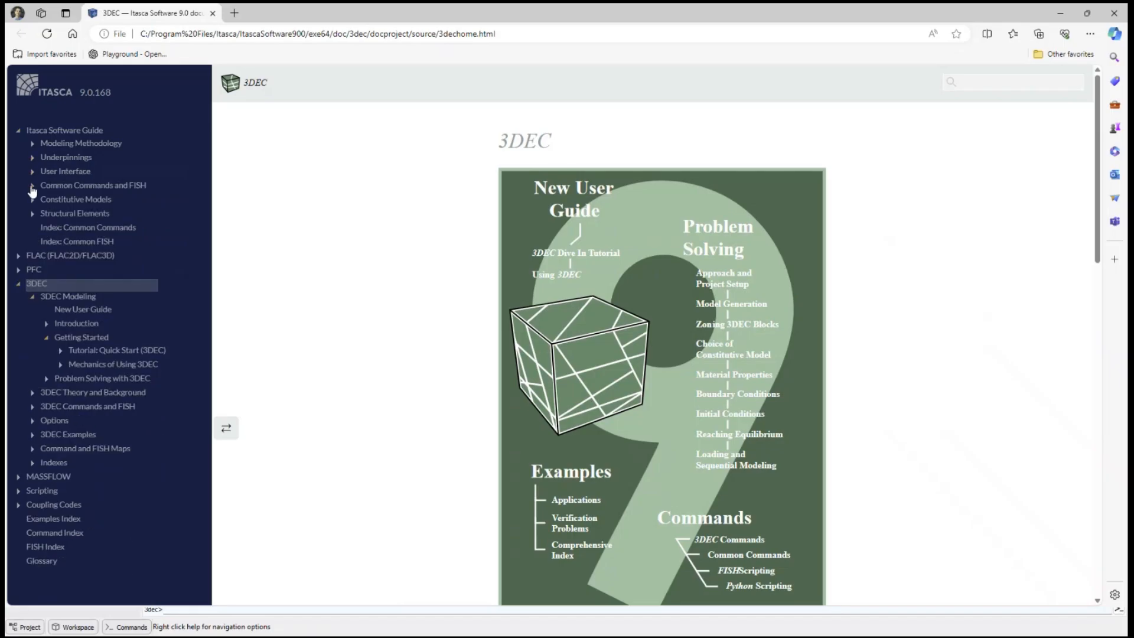
left_click(32, 186)
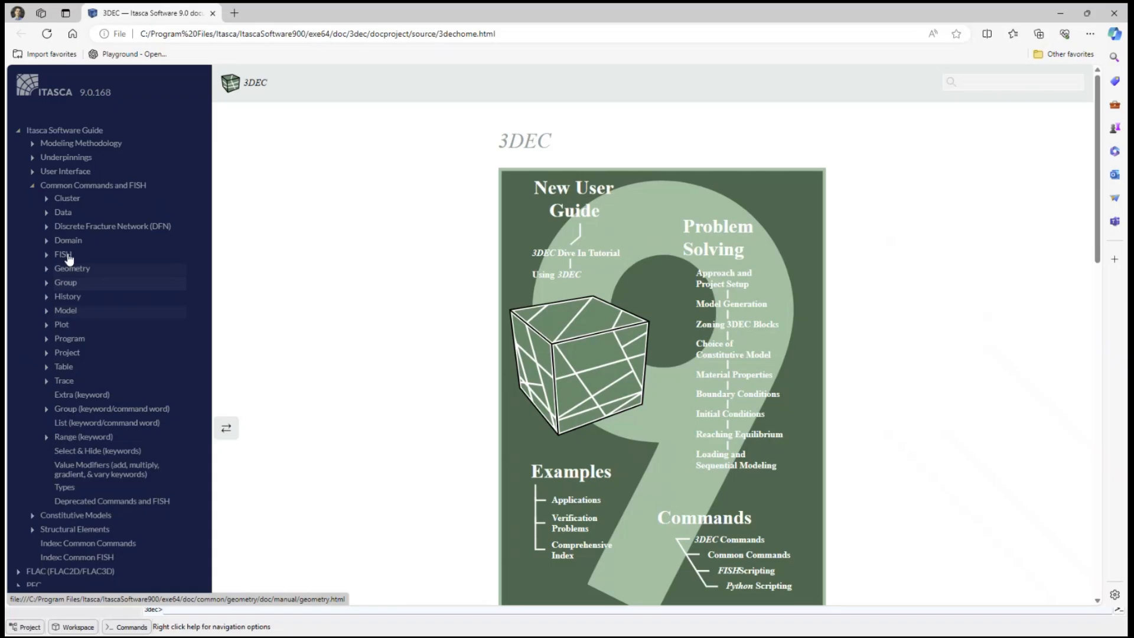
left_click(32, 186)
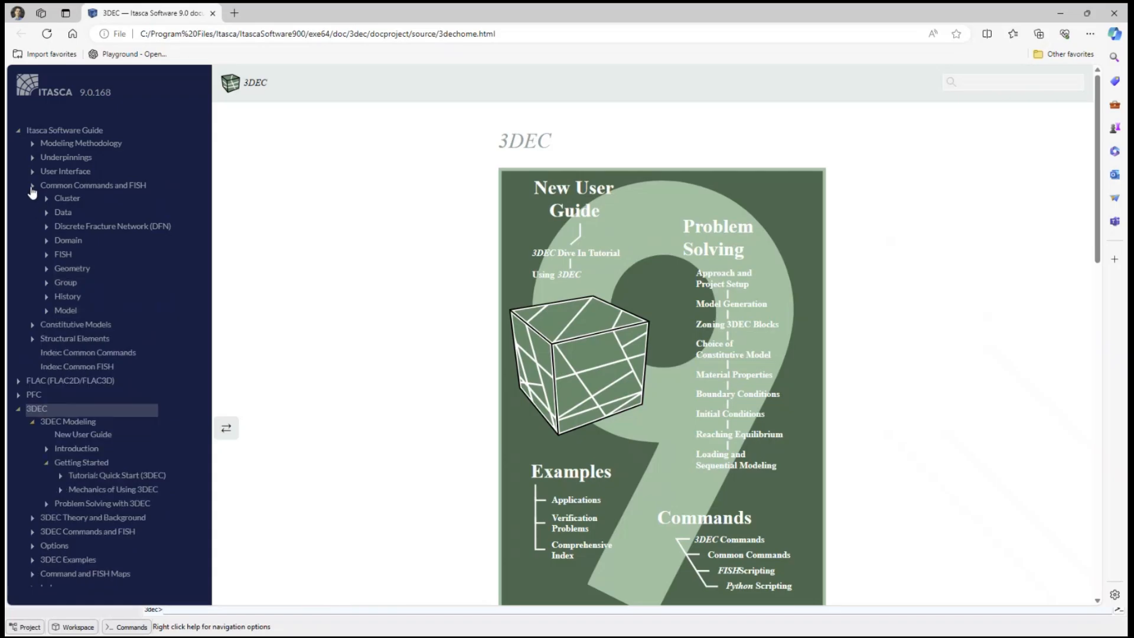
left_click(18, 131)
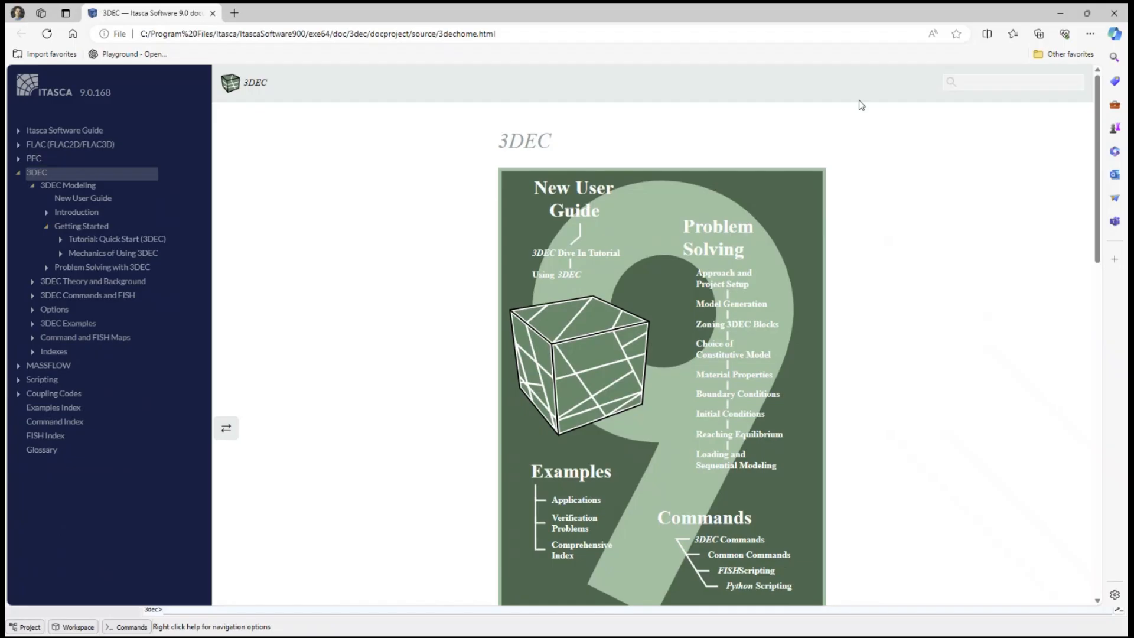
Return from the browser to 3DEC and close the built-in help pane beside the data file.
left_click(1062, 20)
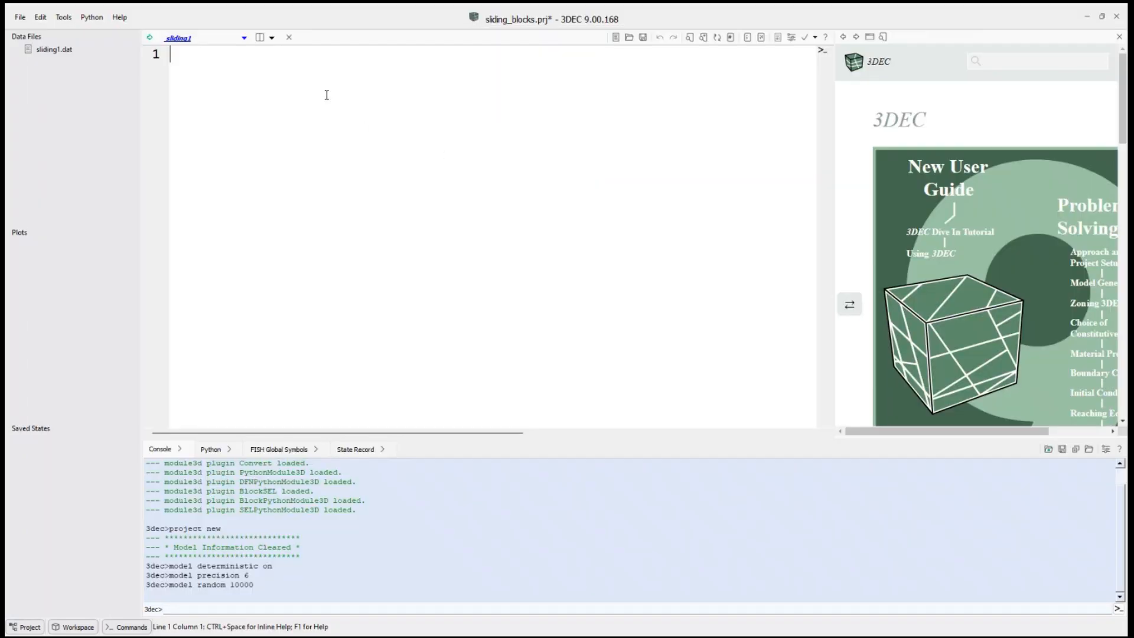
left_click(1119, 37)
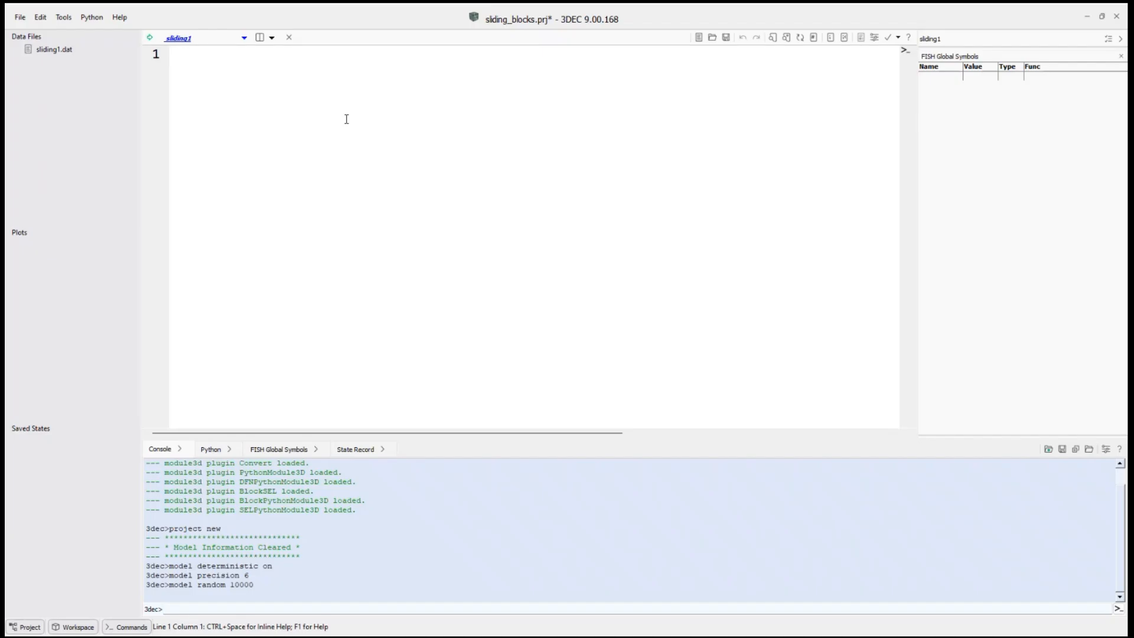
Write the command model new on the first line of the sliding1 data file, followed by a blank line.
key("Return")
key("Return")
key("Return")
key("Return")
key("BackSpace")
key("BackSpace")
key("BackSpace")
key("BackSpace")
type("model new")
key("Return")
key("Return")
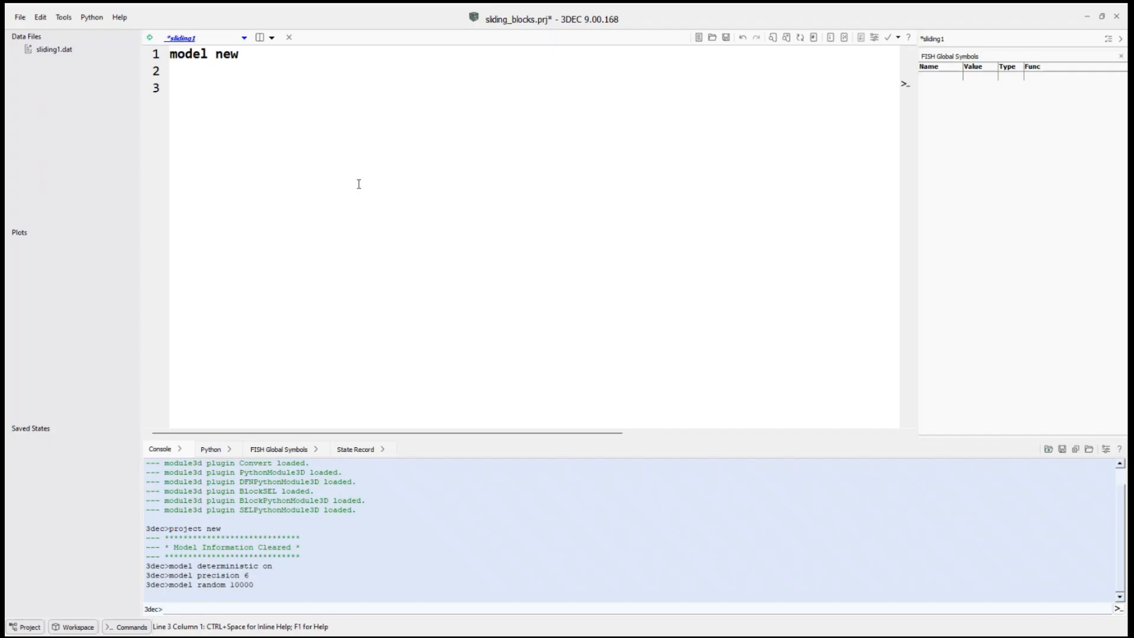
Enlarge the text of the sliding1 data file by a few sizes.
scroll(358, 184, "up", 2, "ctrl")
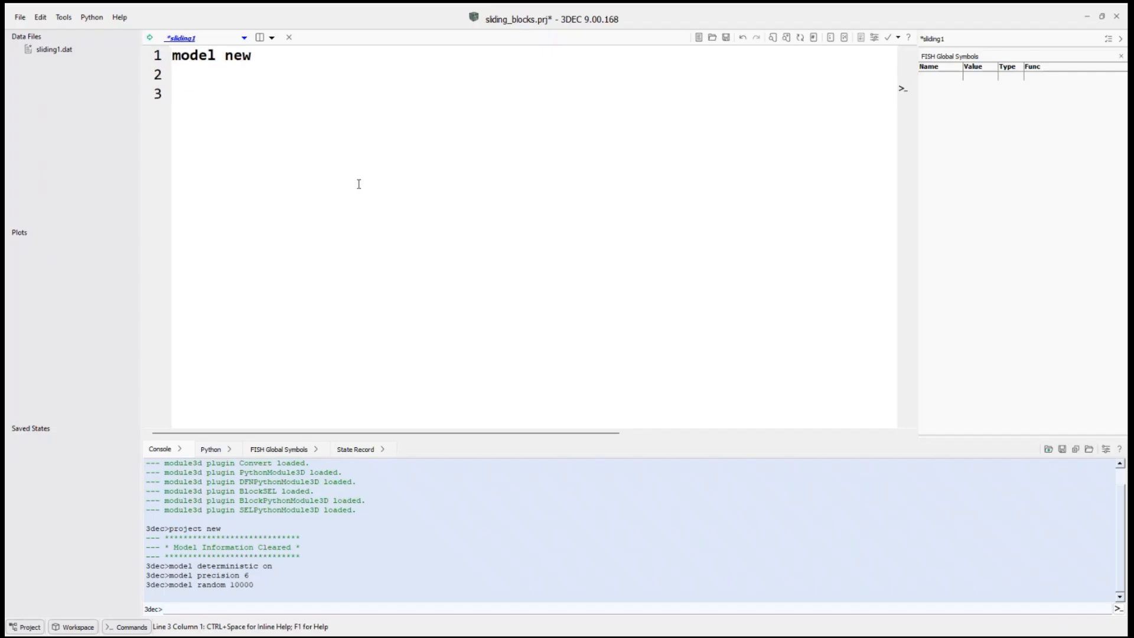
scroll(359, 184, "down", 1, "ctrl")
scroll(337, 146, "up", 1, "ctrl")
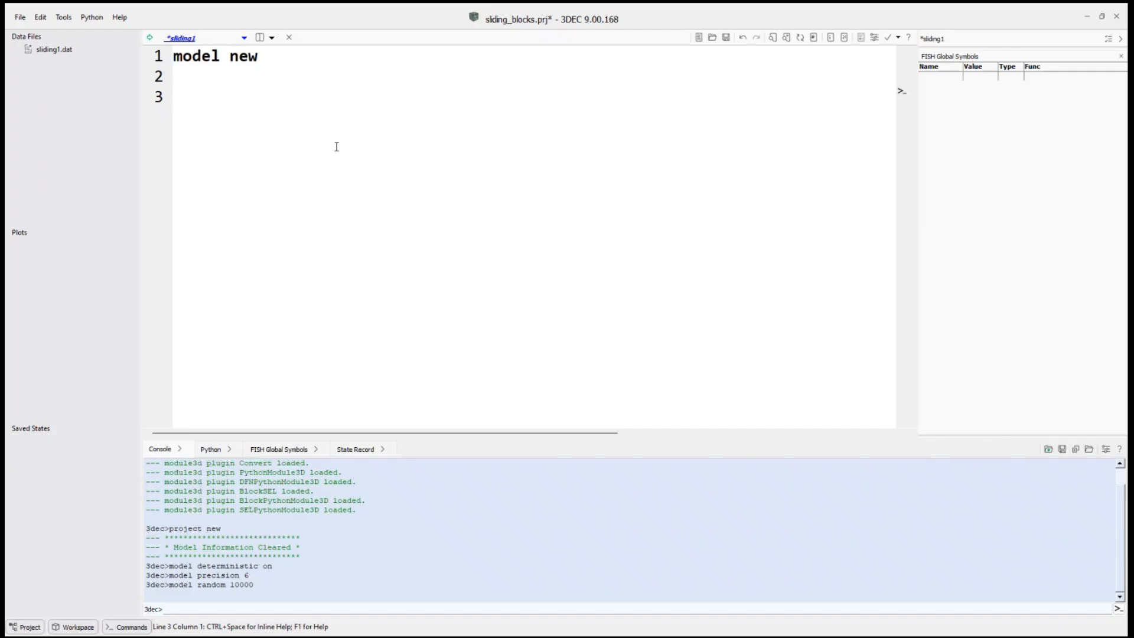
scroll(336, 147, "up", 1, "ctrl")
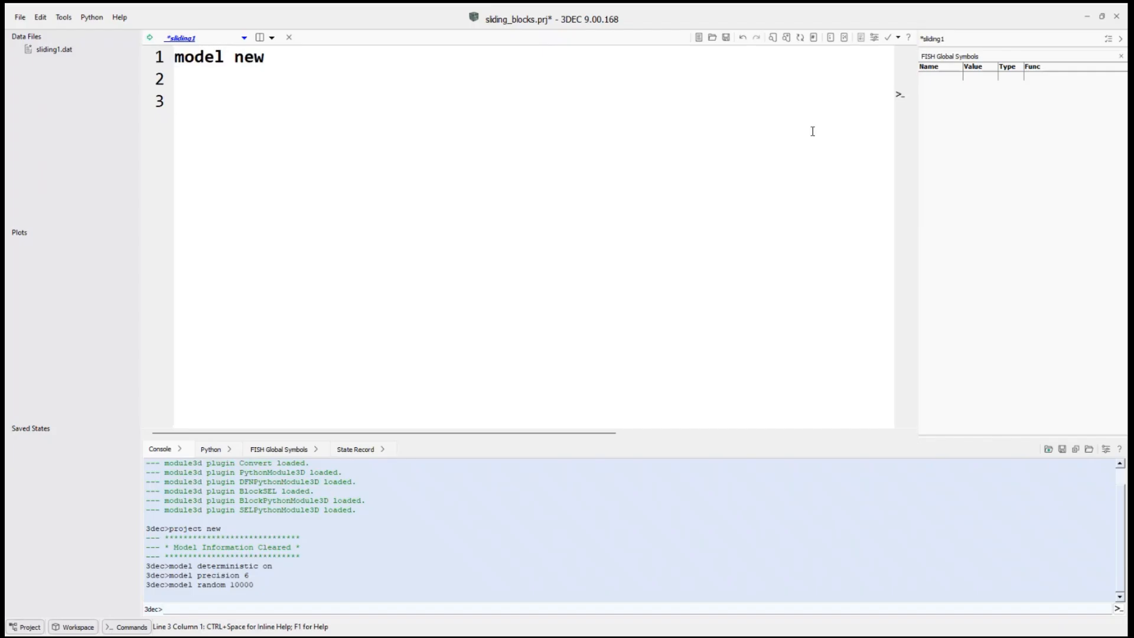
Review the Editor settings in the program options and accept them as they are.
left_click(62, 17)
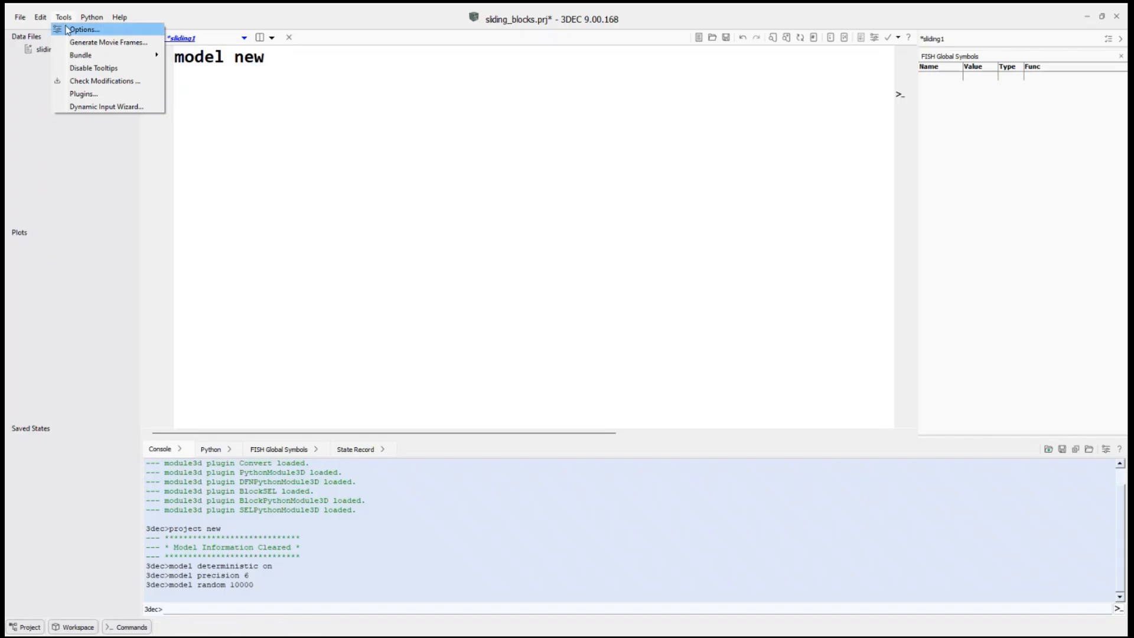
left_click(67, 29)
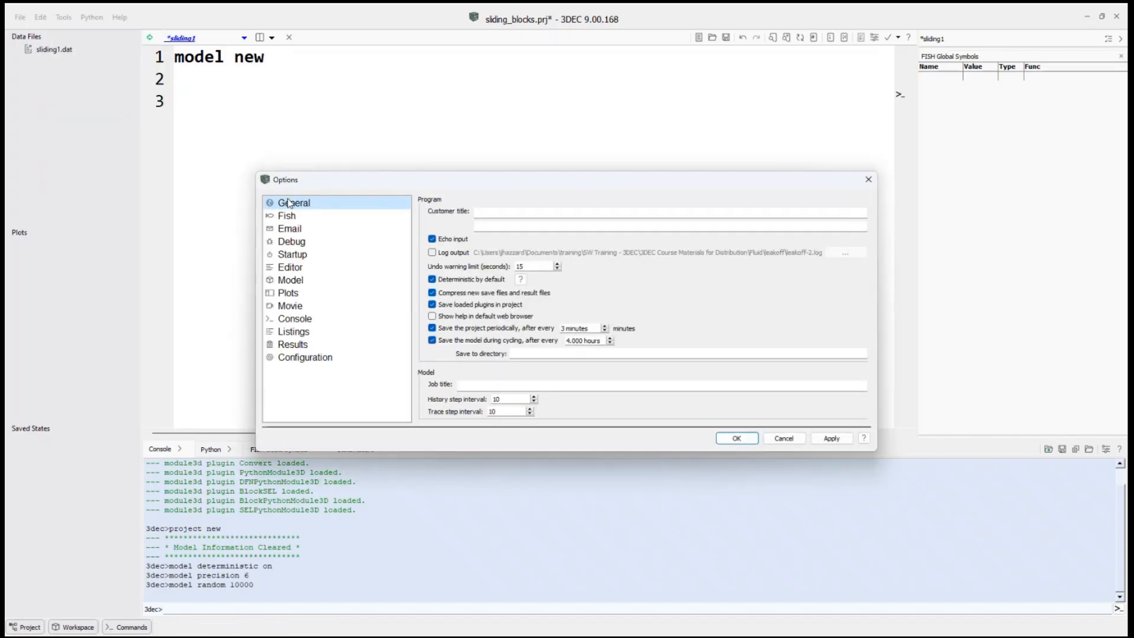
left_click(294, 269)
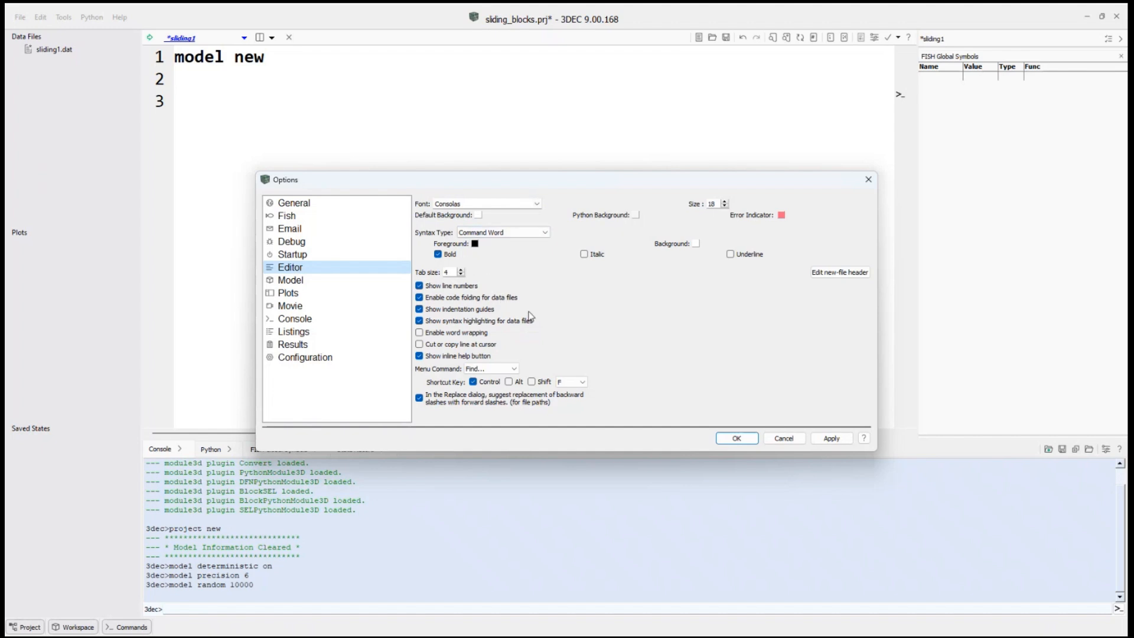
left_click(737, 439)
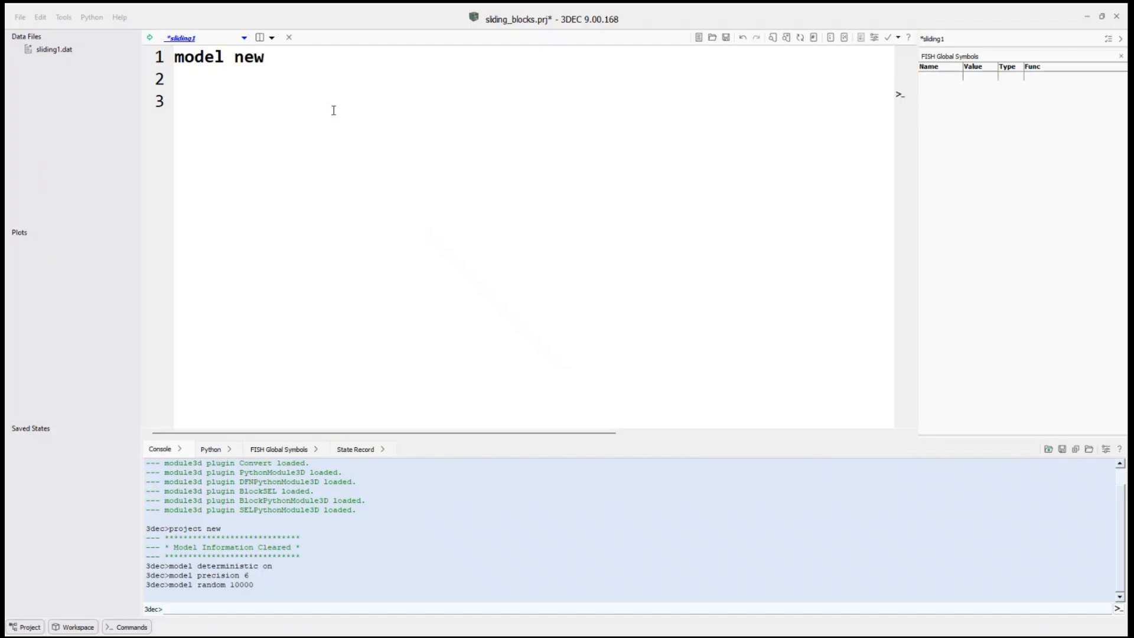
Write block create on line 3 and remove the word create again, leaving only block.
left_click(204, 103)
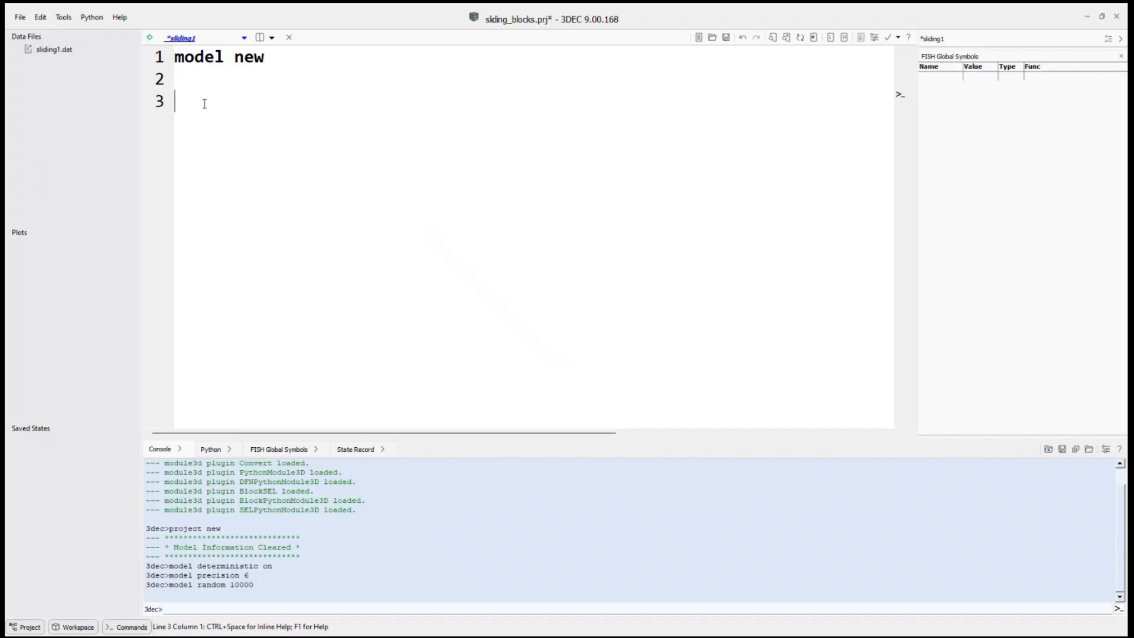
type("block create")
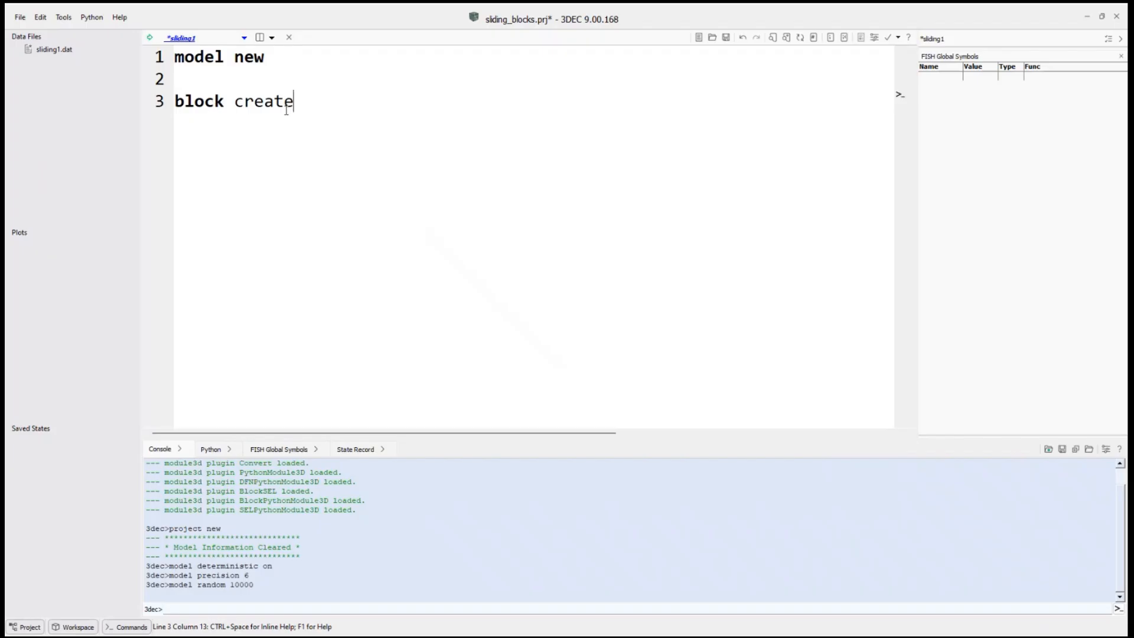
left_click_drag(298, 103, 230, 102)
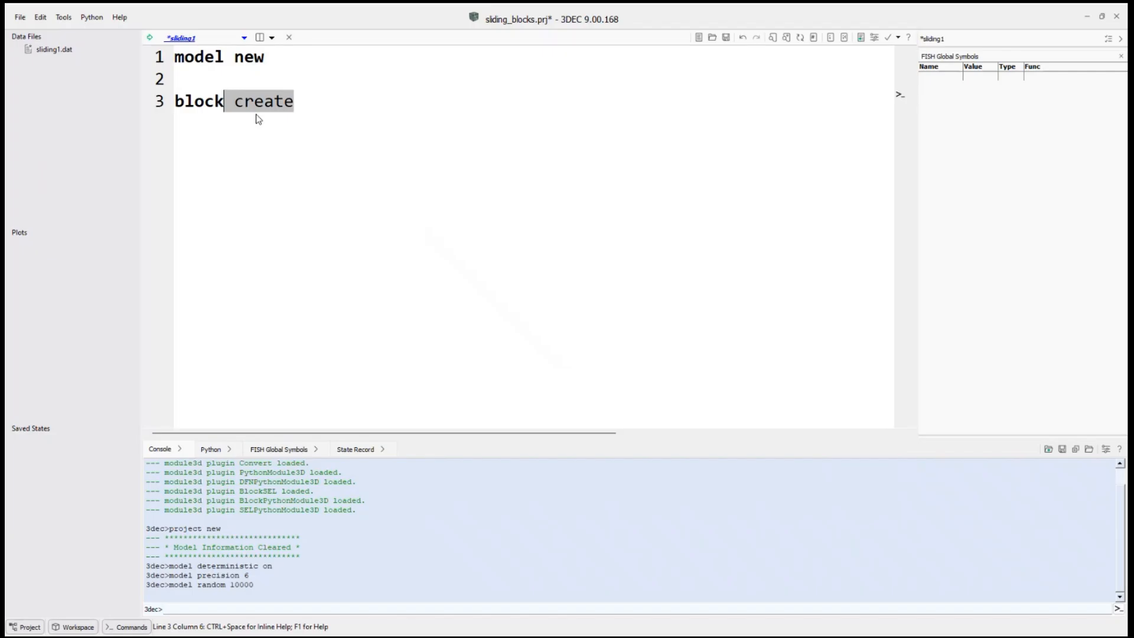
key("Delete")
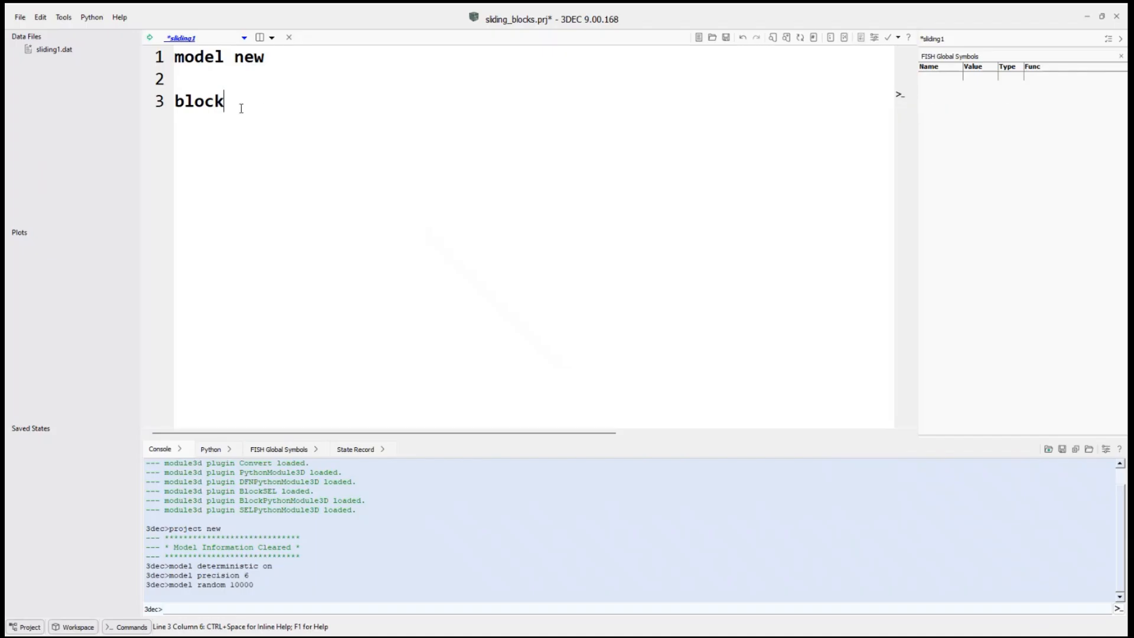
Complete line 3 as block create brick by inserting create and brick from the inline command help.
key("ctrl+space")
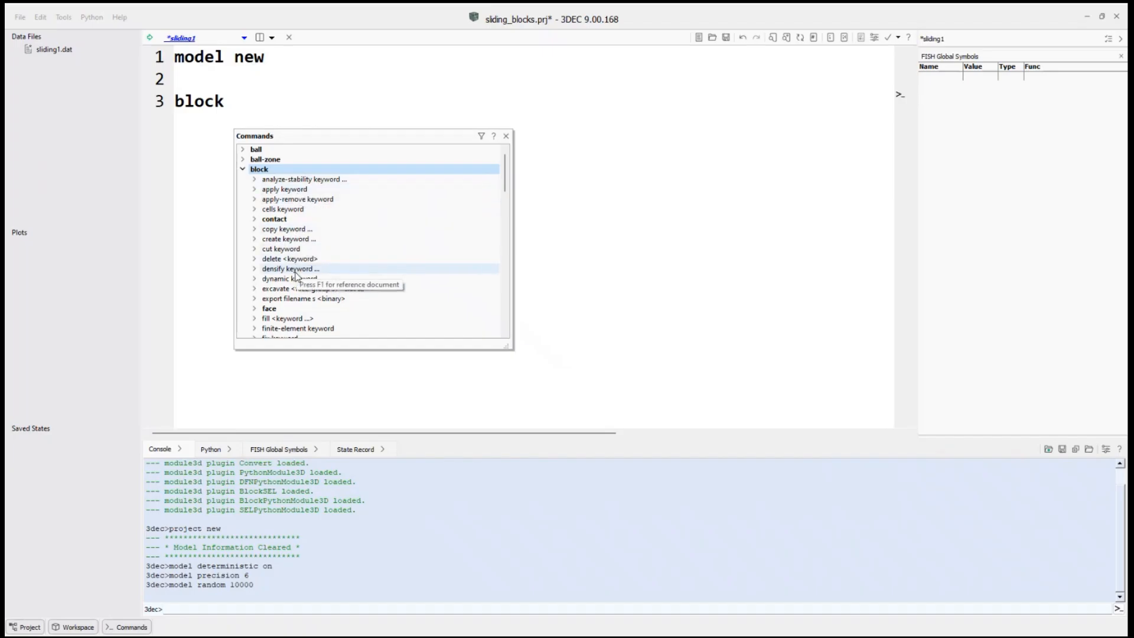
scroll(297, 303, "down", 2)
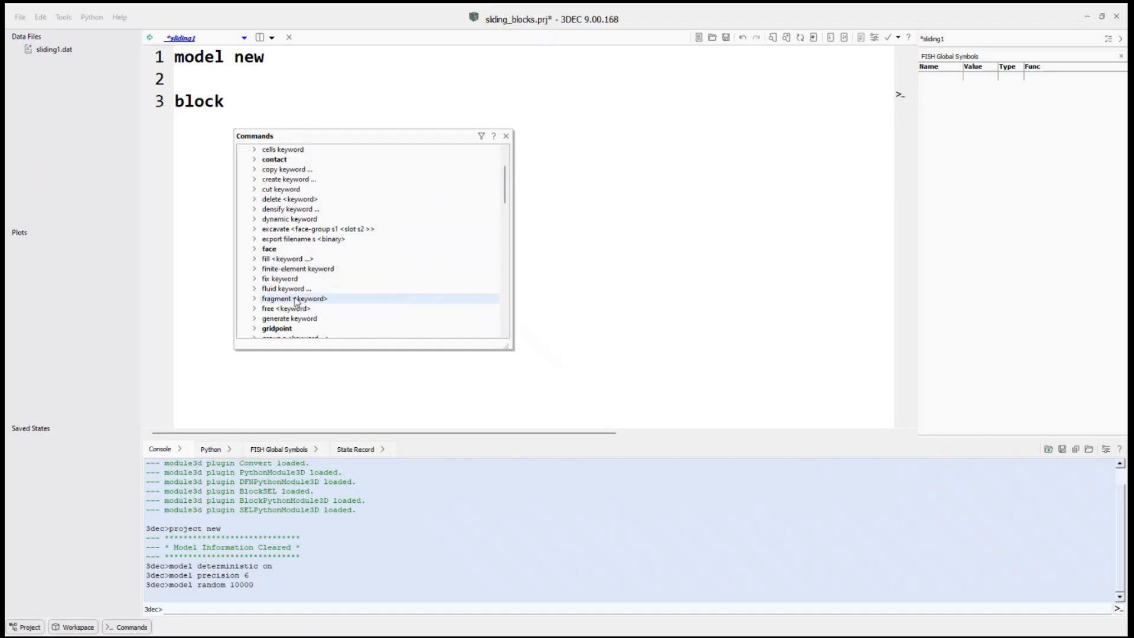
scroll(297, 302, "down", 5)
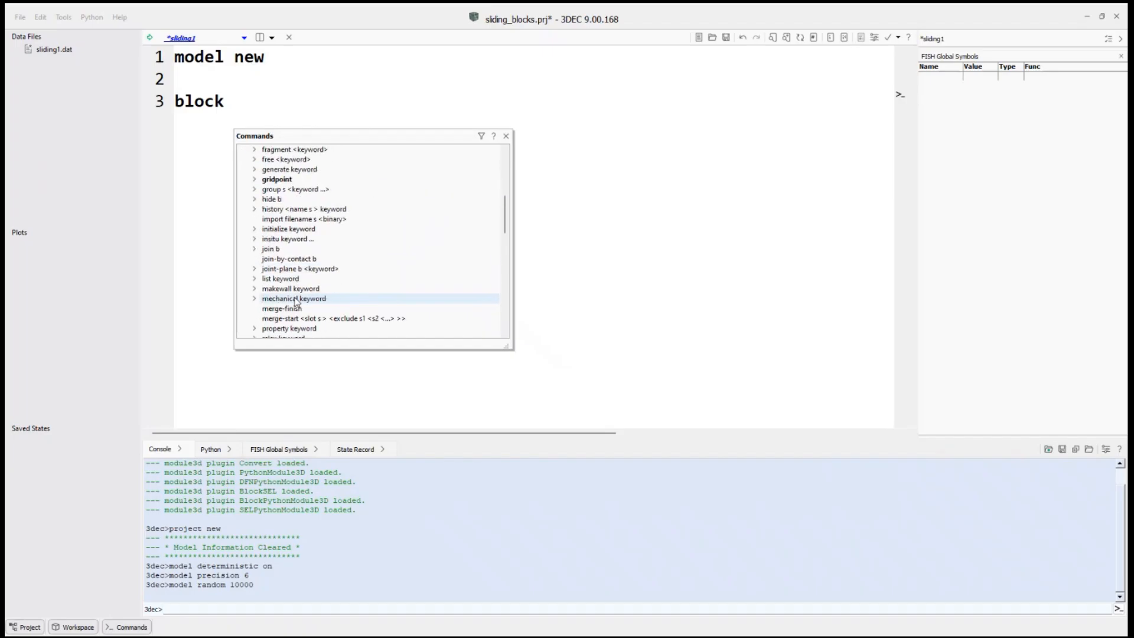
scroll(297, 302, "up", 7)
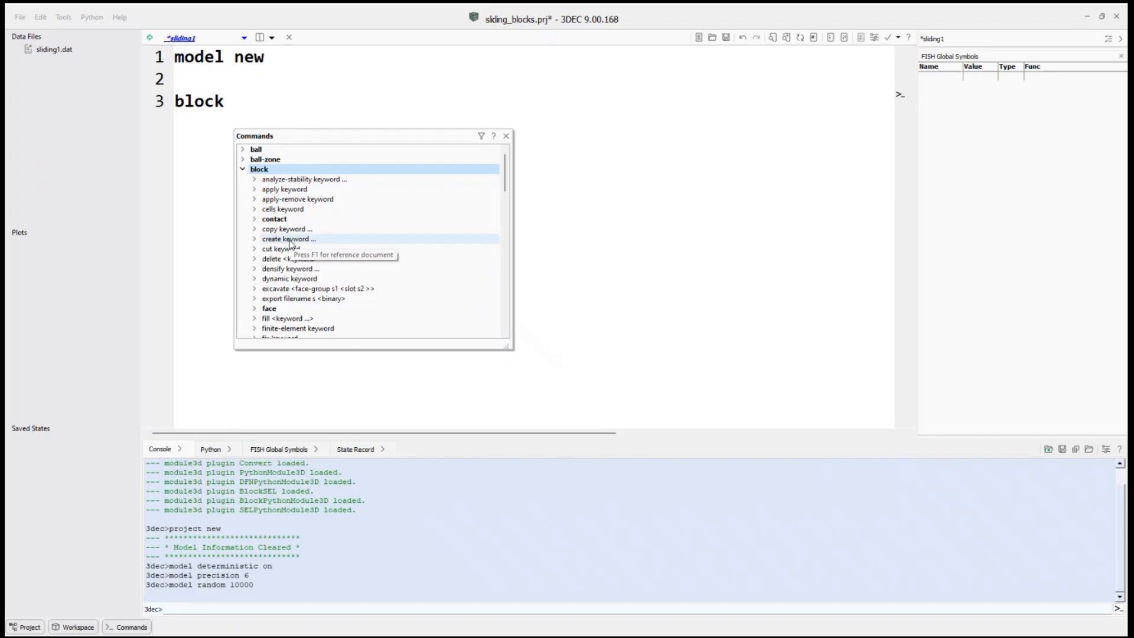
right_click(290, 242)
left_click(311, 248)
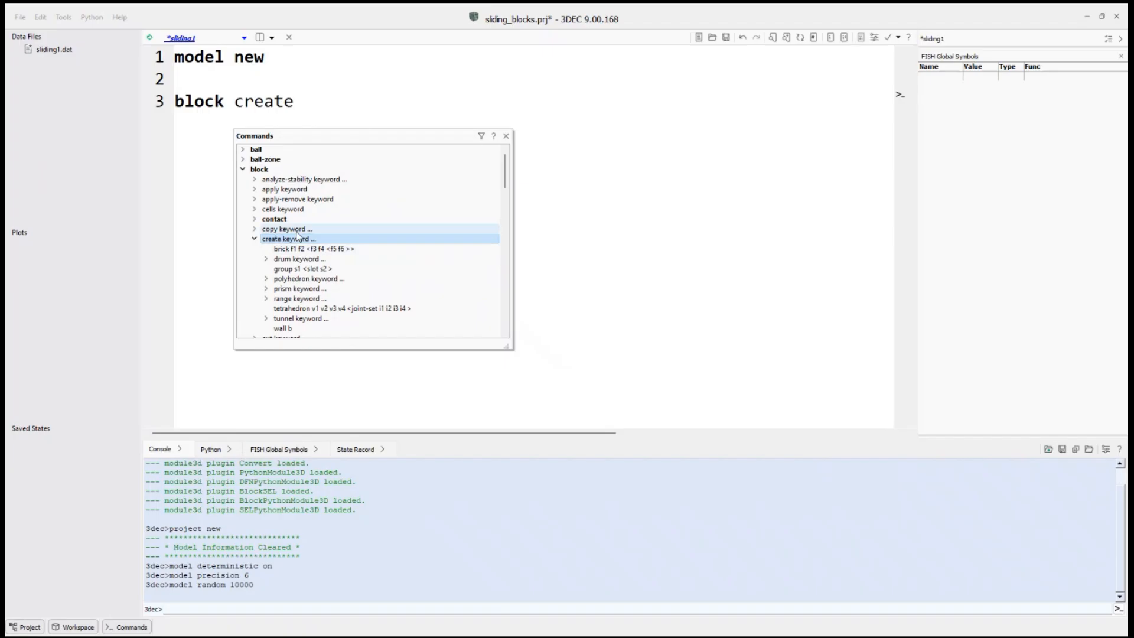
scroll(321, 237, "down", 1)
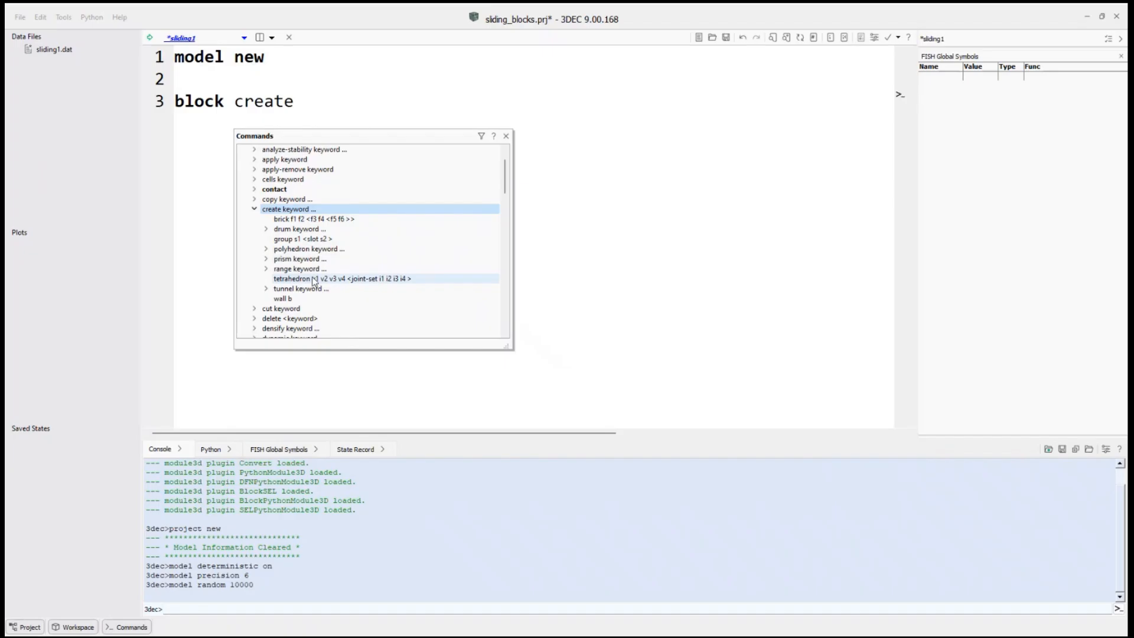
right_click(306, 222)
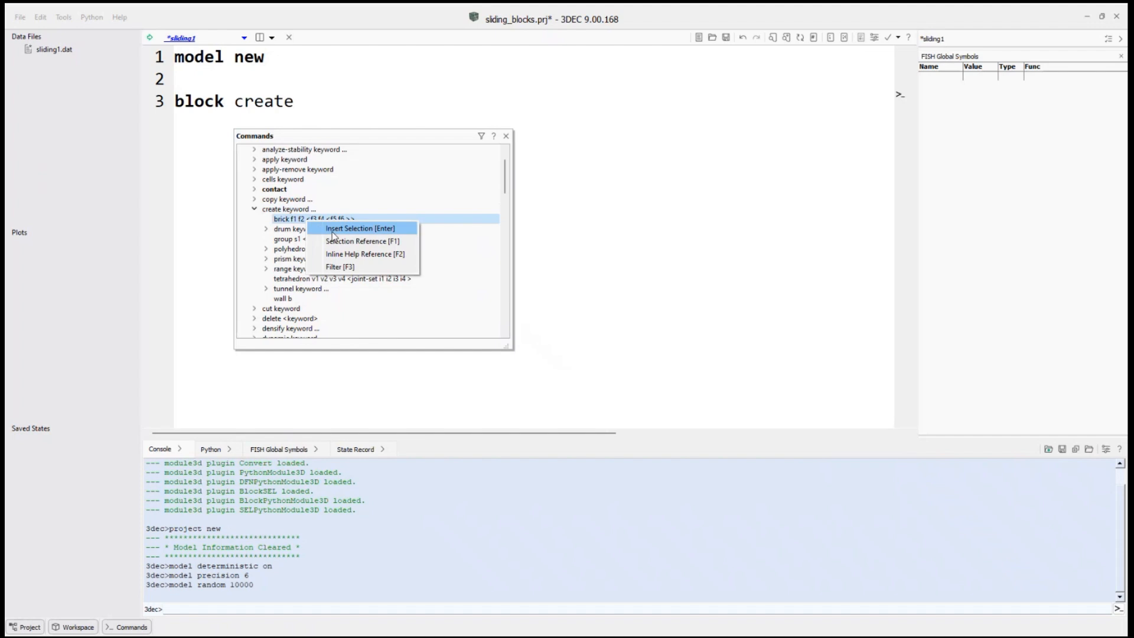
left_click(332, 230)
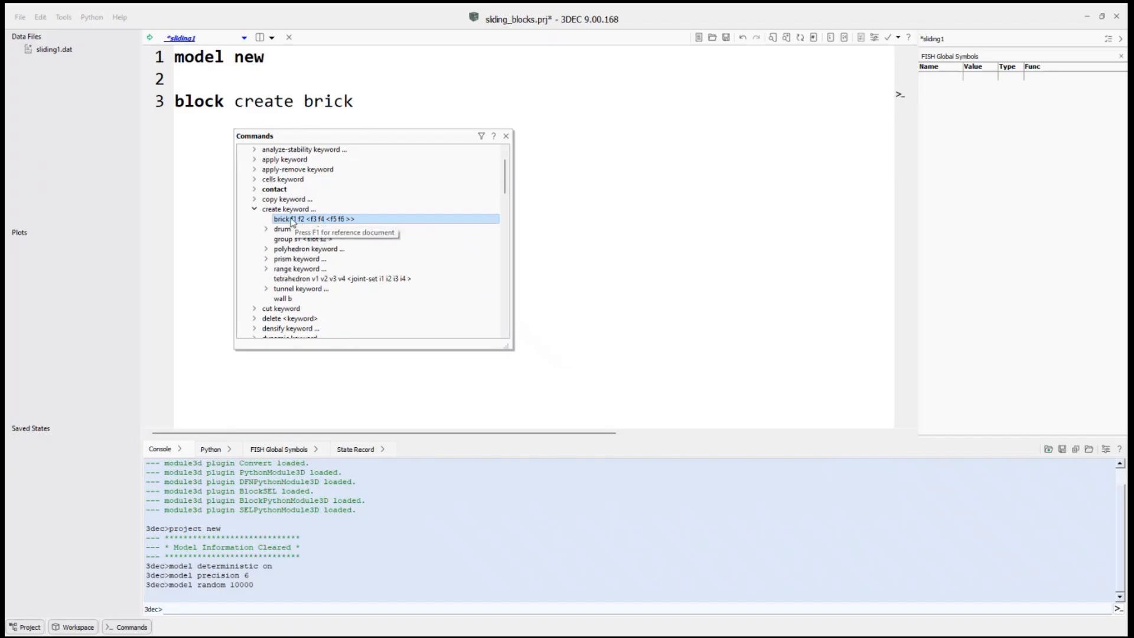
left_click(505, 137)
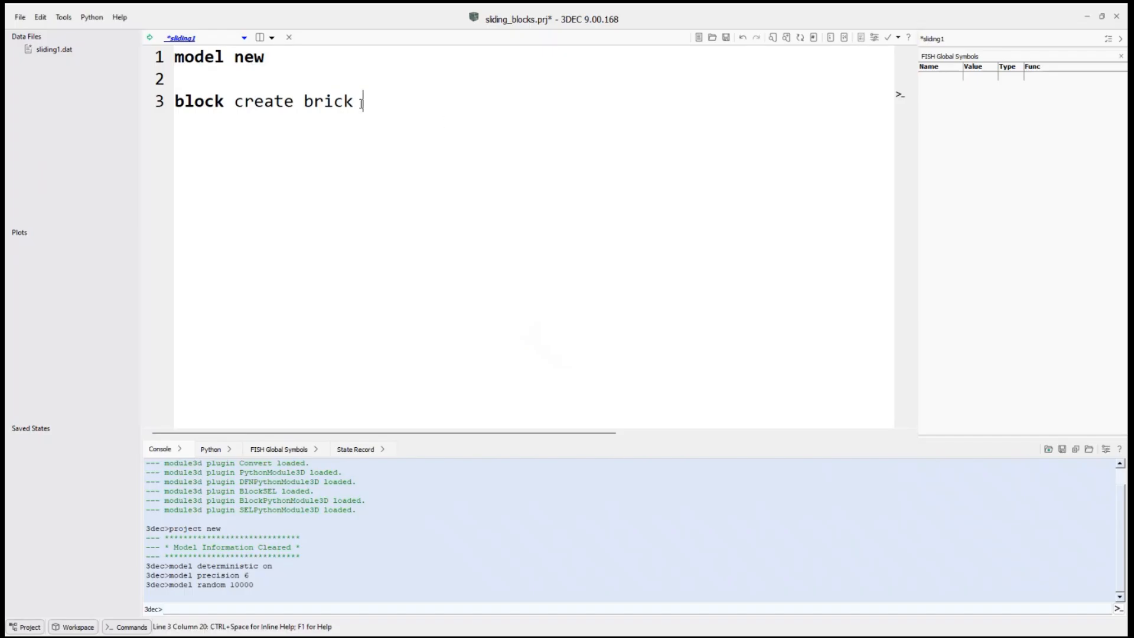
Open the reference documentation for the brick keyword and read how its f1 to f6 extents are specified.
key("BackSpace")
key("F1")
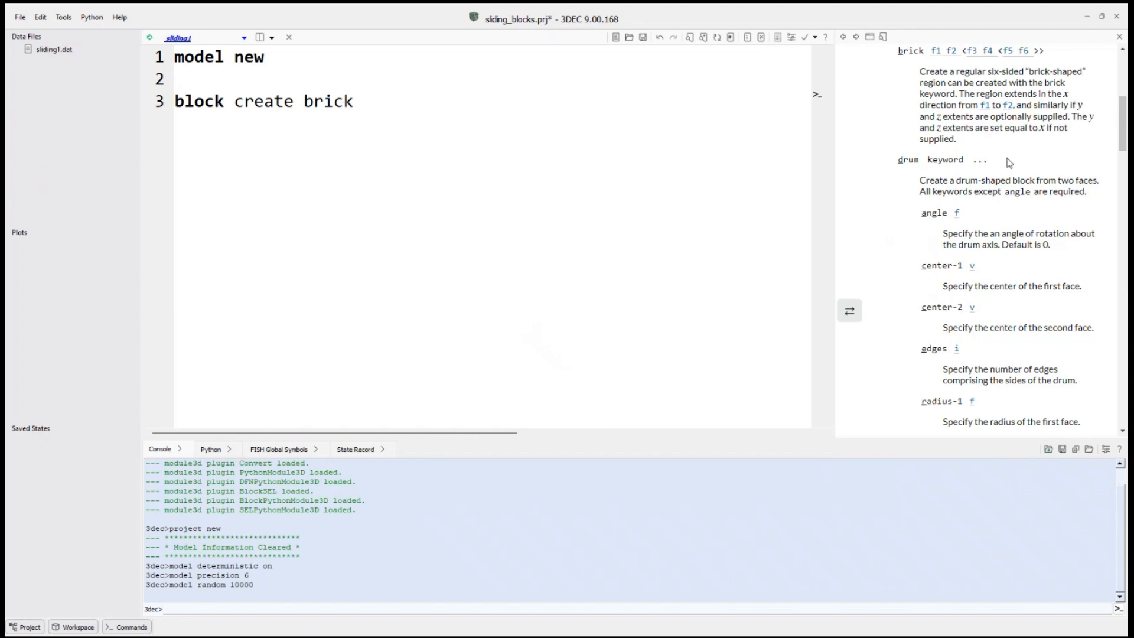
scroll(1008, 163, "up", 1)
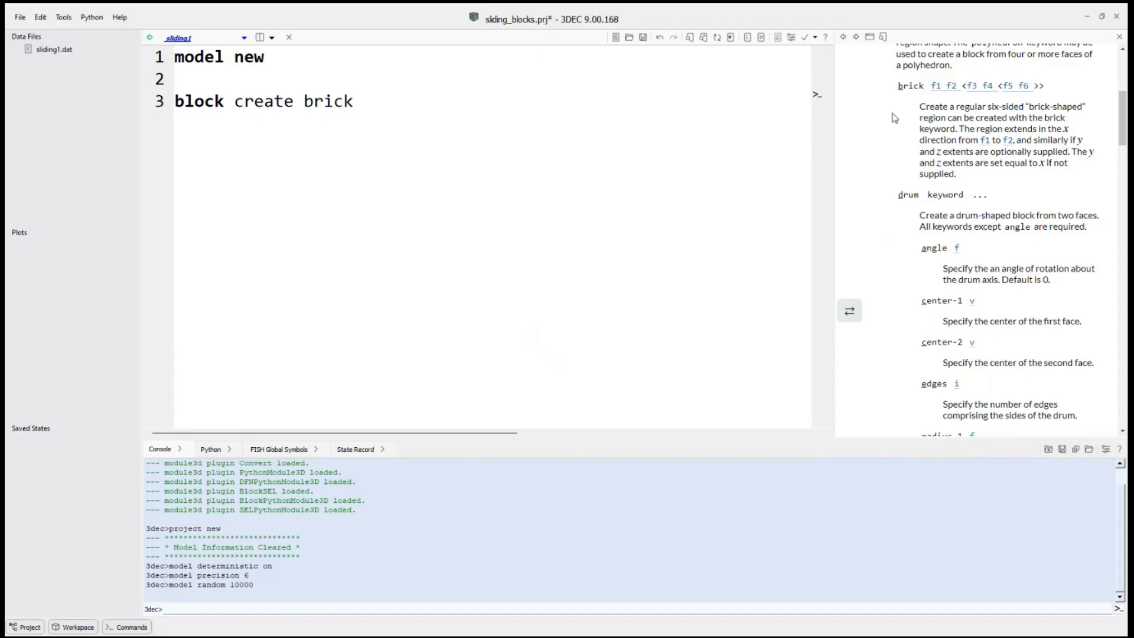
scroll(895, 115, "up", 1)
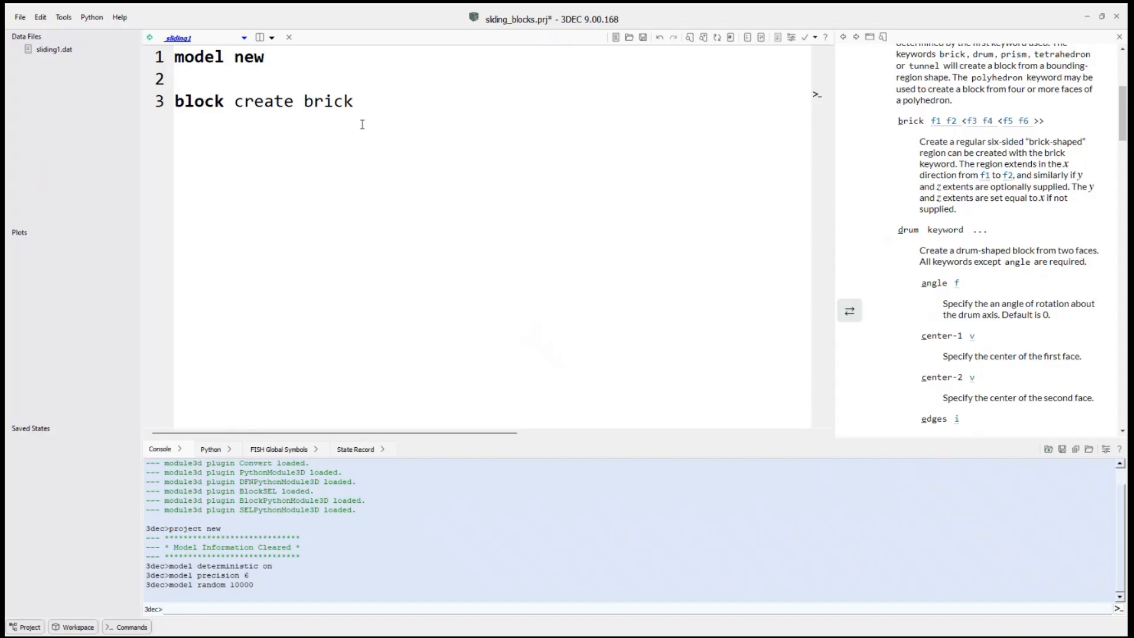
Give the brick on line 3 the x, y and z extents 0 20 0 20 0 20.
left_click(384, 102)
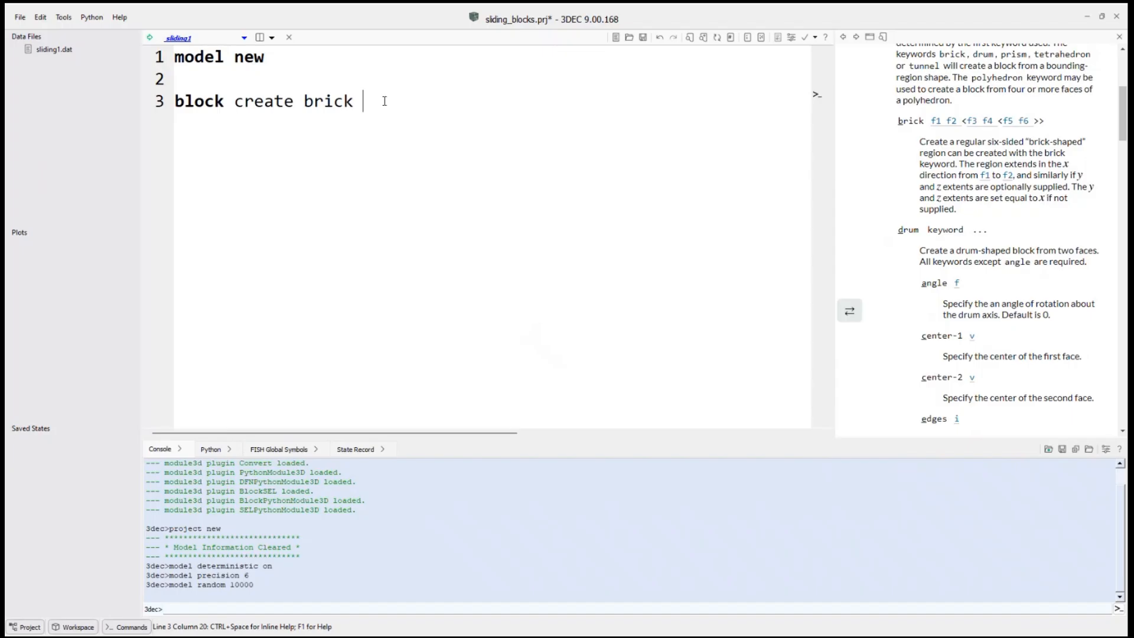
type("0 20")
type("20 0 20")
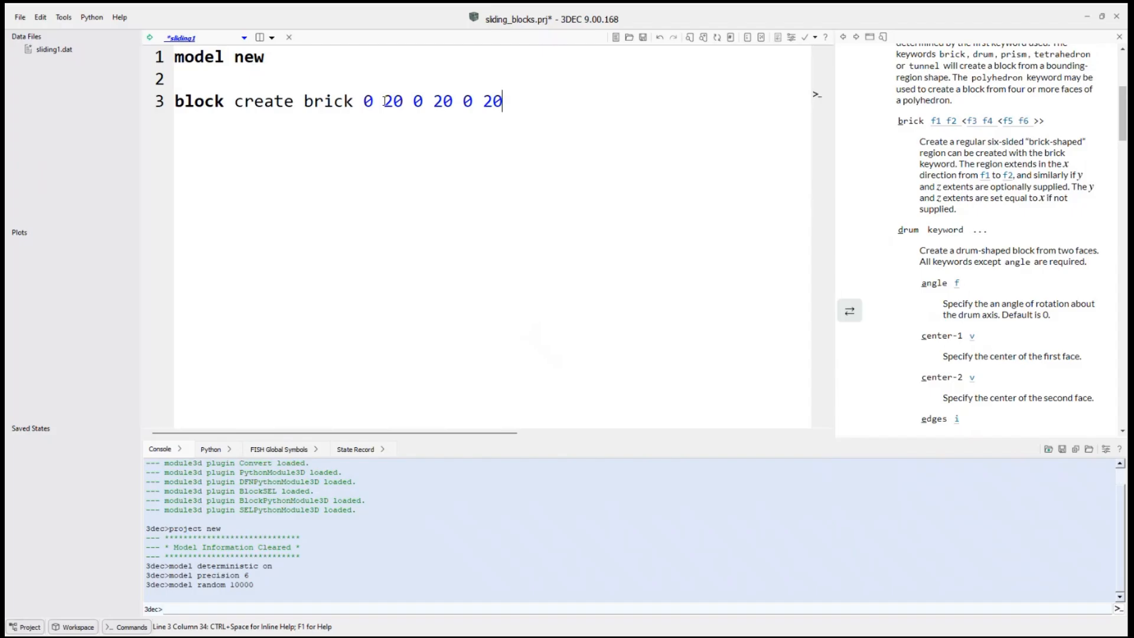
Shorten the brick extents on line 3 to just 0 20 and add two new lines below.
key("BackSpace")
key("BackSpace")
key("BackSpace")
key("BackSpace")
key("BackSpace")
key("BackSpace")
key("BackSpace")
key("BackSpace")
key("BackSpace")
key("BackSpace")
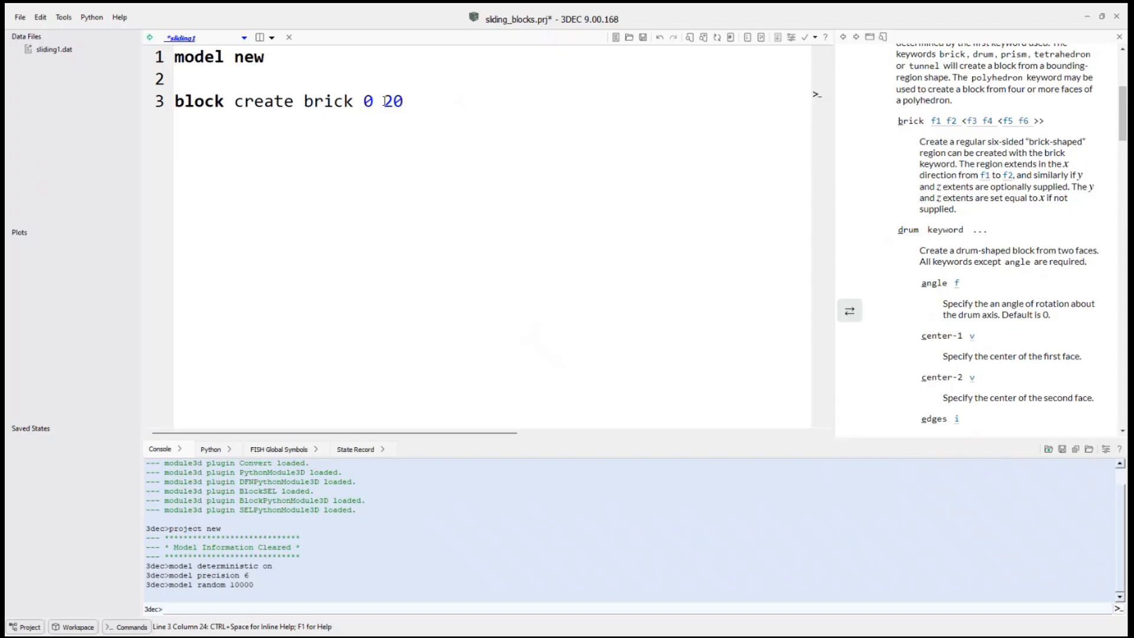
key("Return")
key("Return")
Close the help pane and run the sliding1 data file.
left_click(1119, 37)
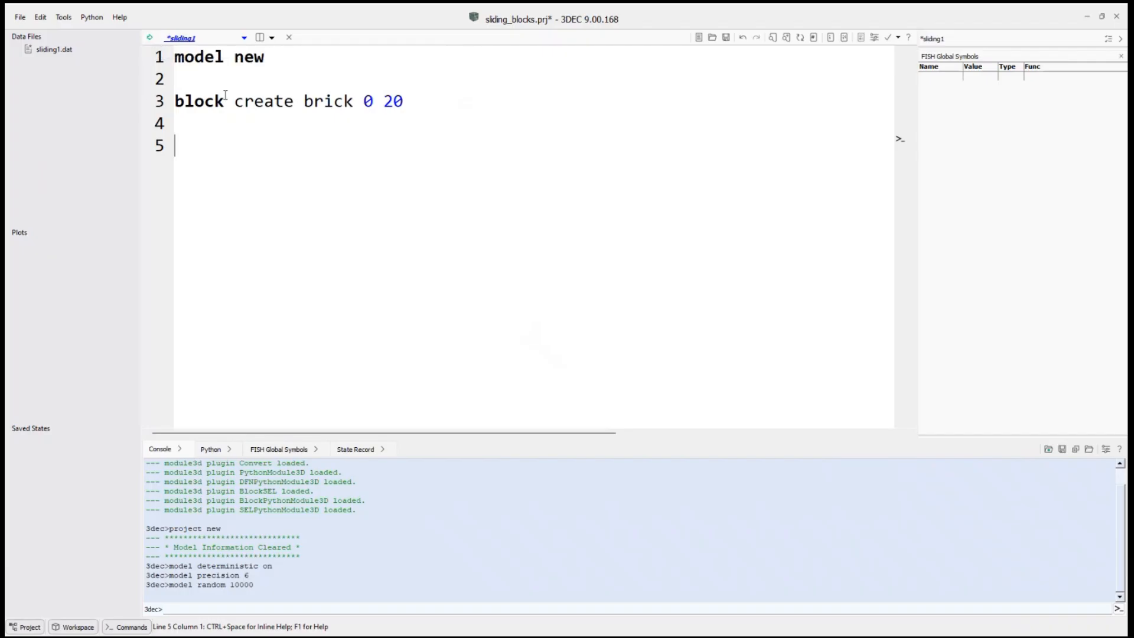
left_click(150, 38)
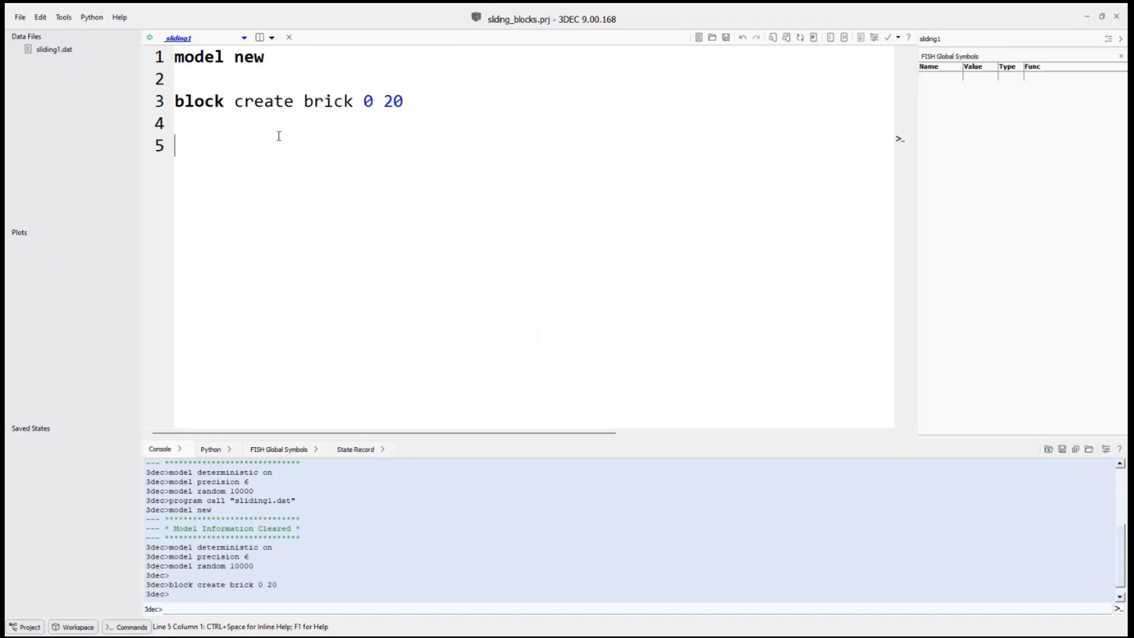
Create a new plot named Blocks and add a Block plot item to it.
left_click(245, 38)
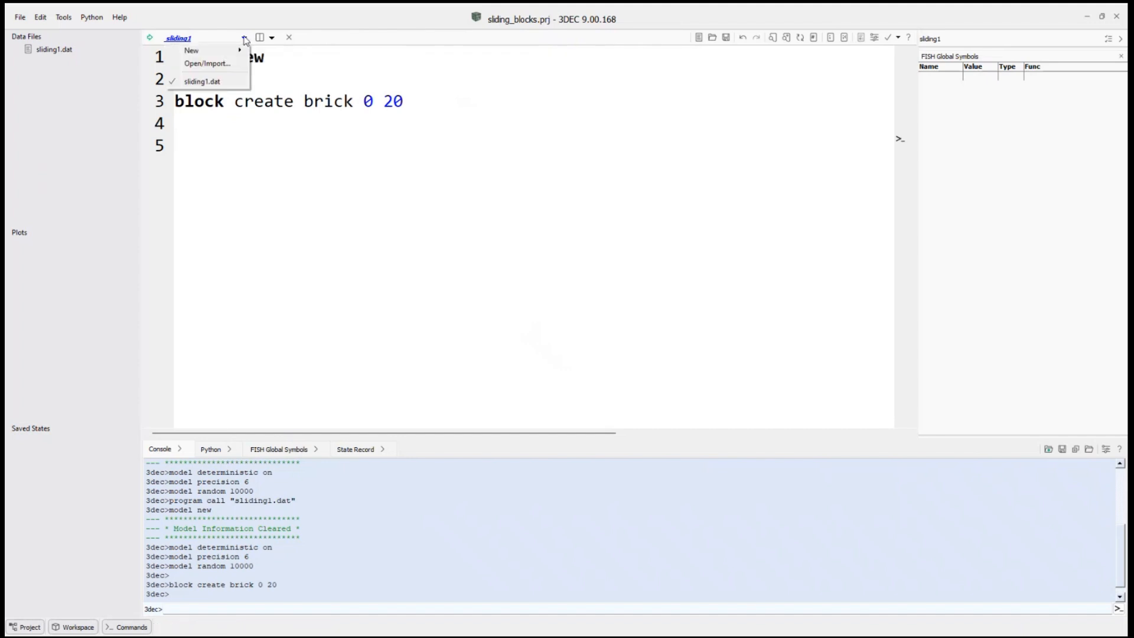
mouse_move(235, 50)
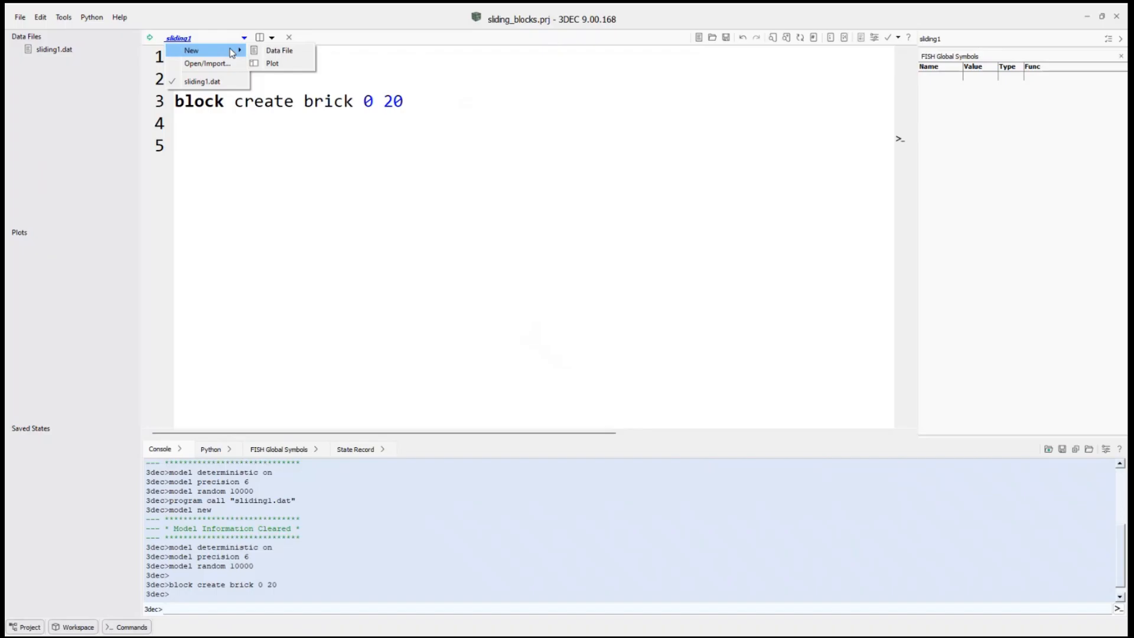
left_click(275, 64)
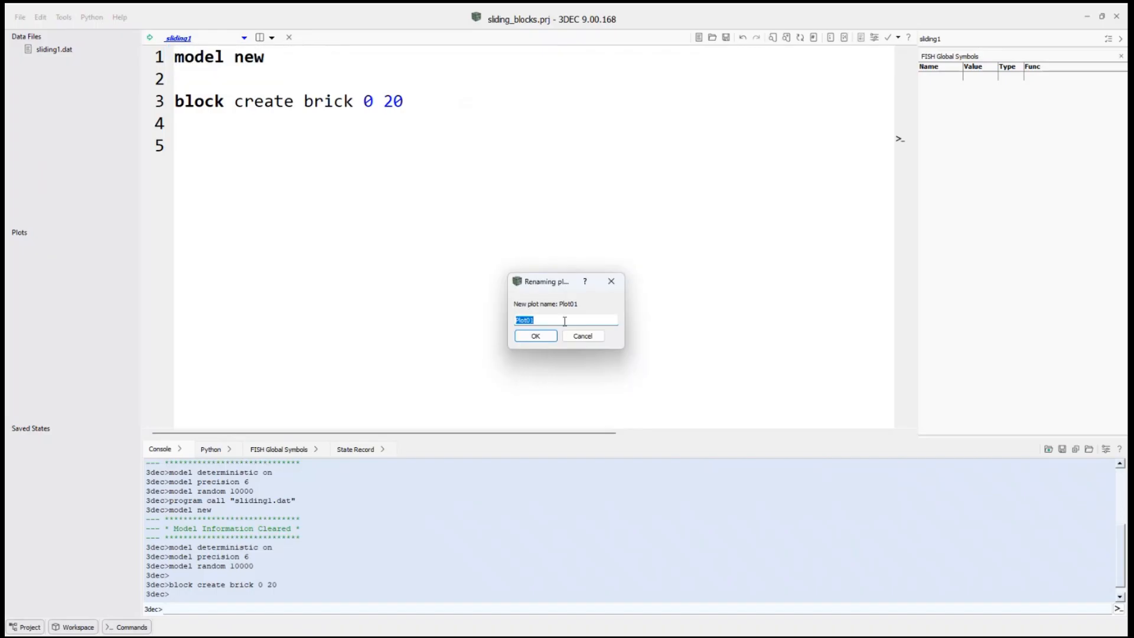
type("Blocks")
key("Return")
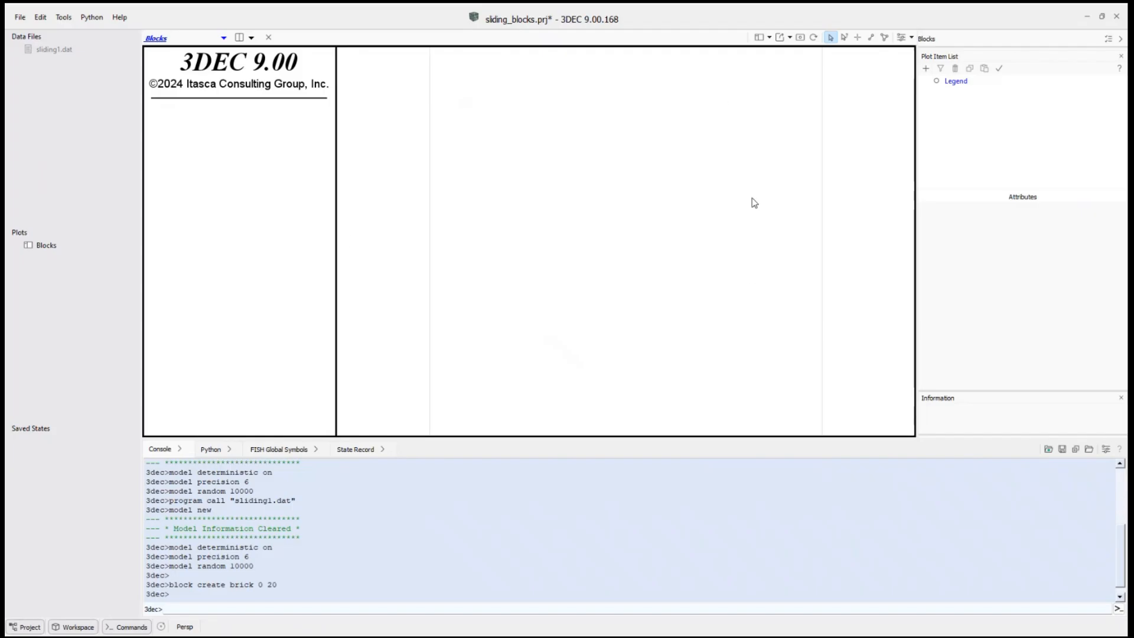
left_click(926, 69)
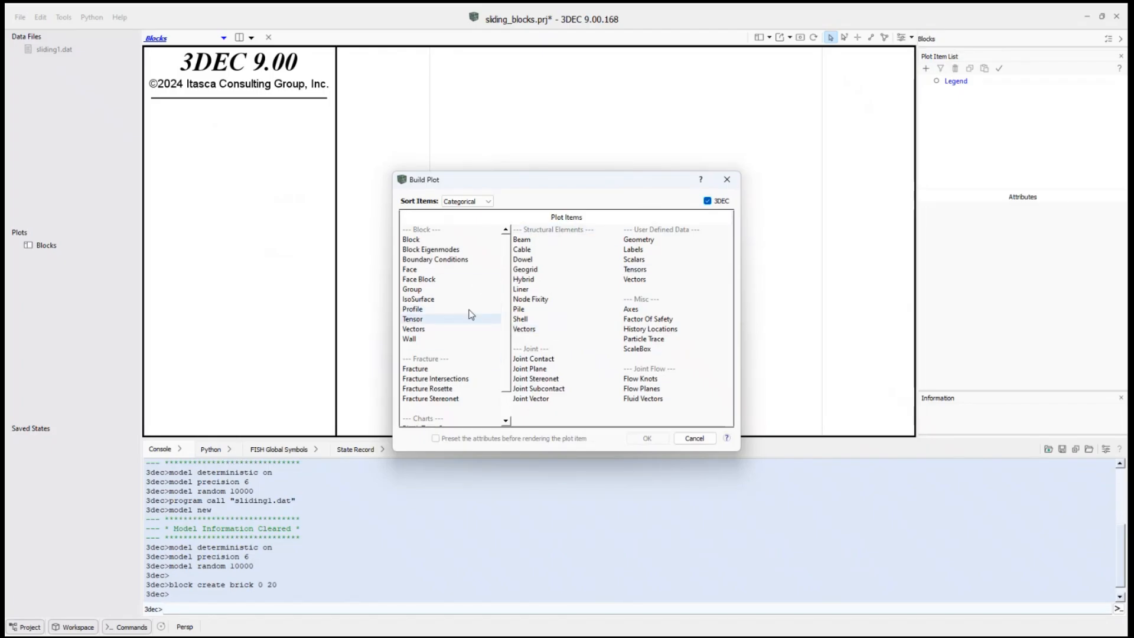
double_click(424, 241)
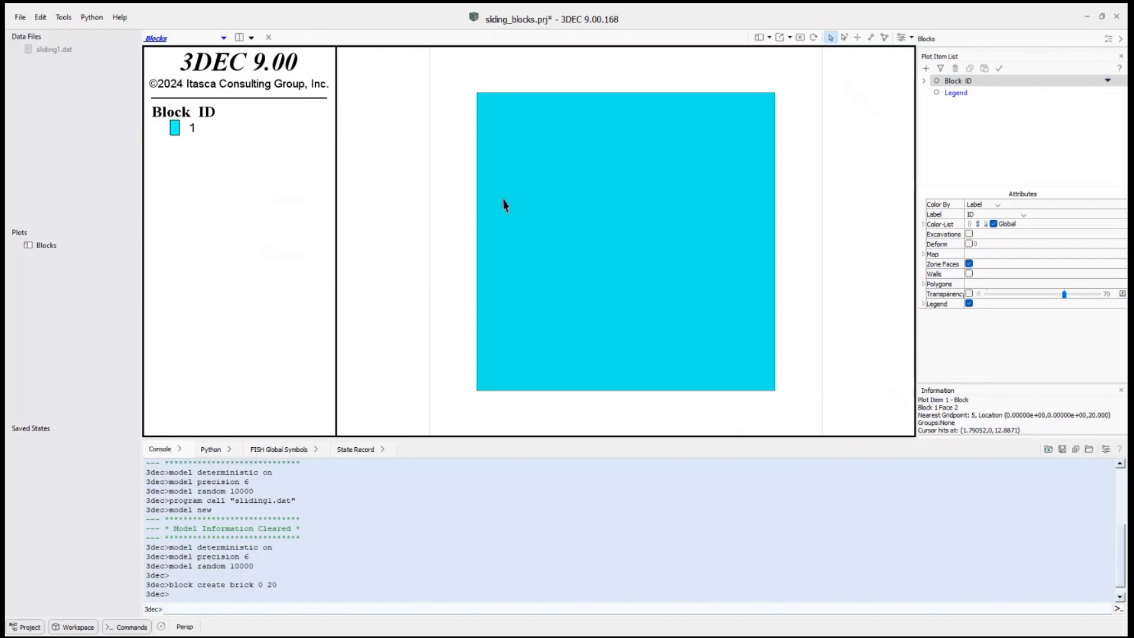
Rotate and zoom the Blocks plot to view the brick at an oblique three-dimensional angle.
mouse_move(623, 192)
left_mouse_down()
mouse_move(653, 230)
mouse_move(565, 170)
mouse_move(648, 228)
mouse_move(573, 177)
mouse_move(648, 213)
mouse_move(629, 201)
left_mouse_up()
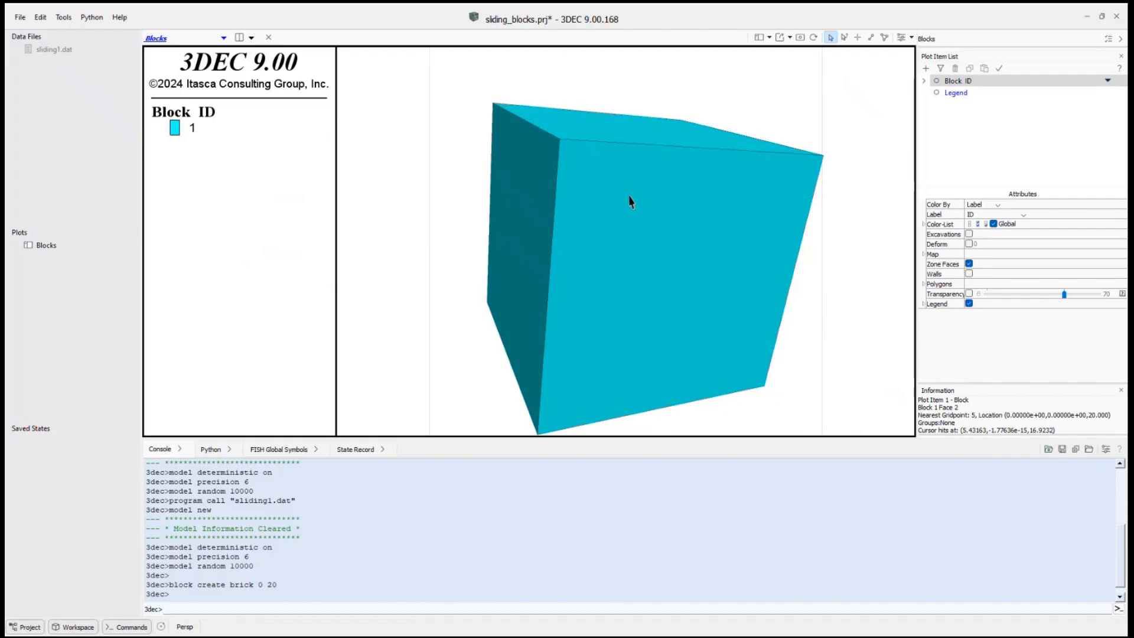
left_click_drag(630, 201, 608, 157)
scroll(633, 204, "up", 5)
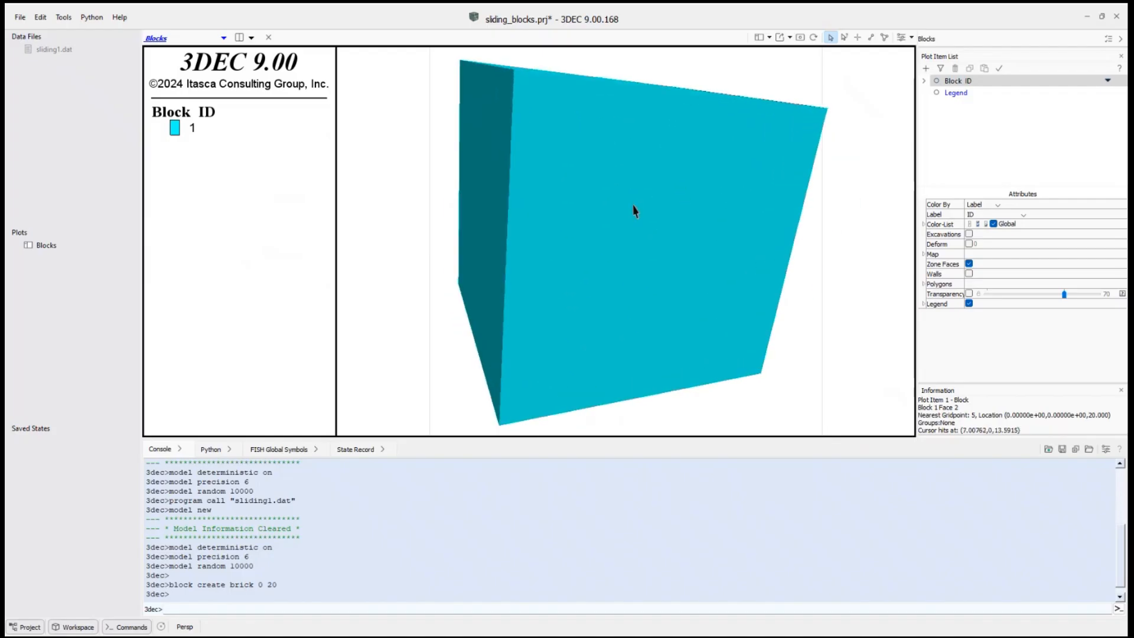
scroll(633, 205, "down", 6)
scroll(633, 205, "down", 5)
scroll(633, 205, "up", 5)
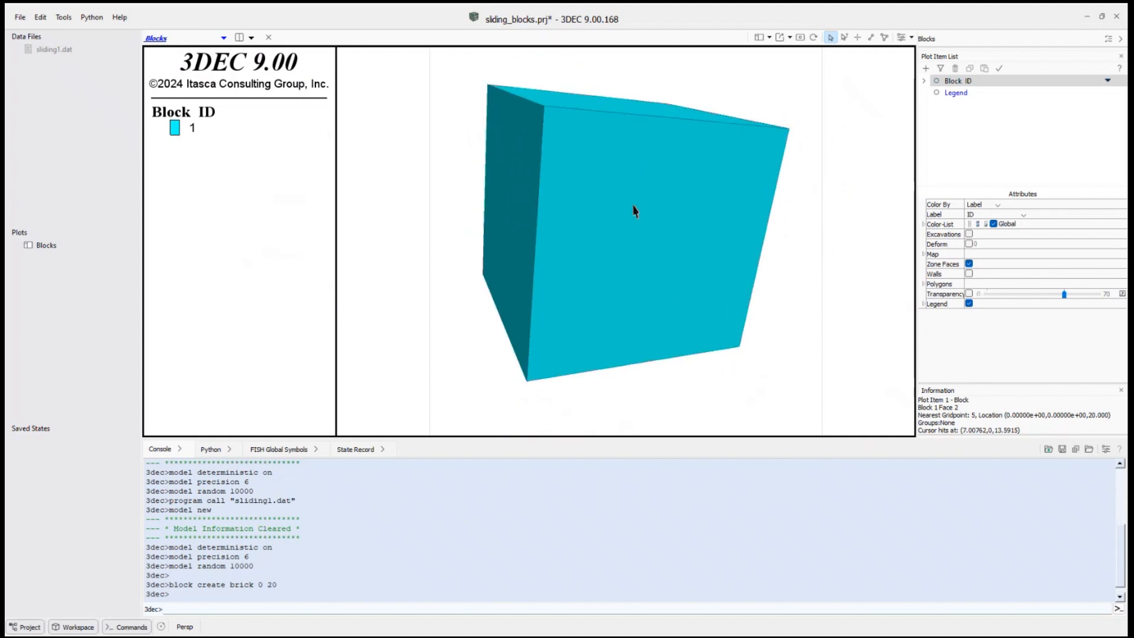
scroll(633, 205, "down", 4)
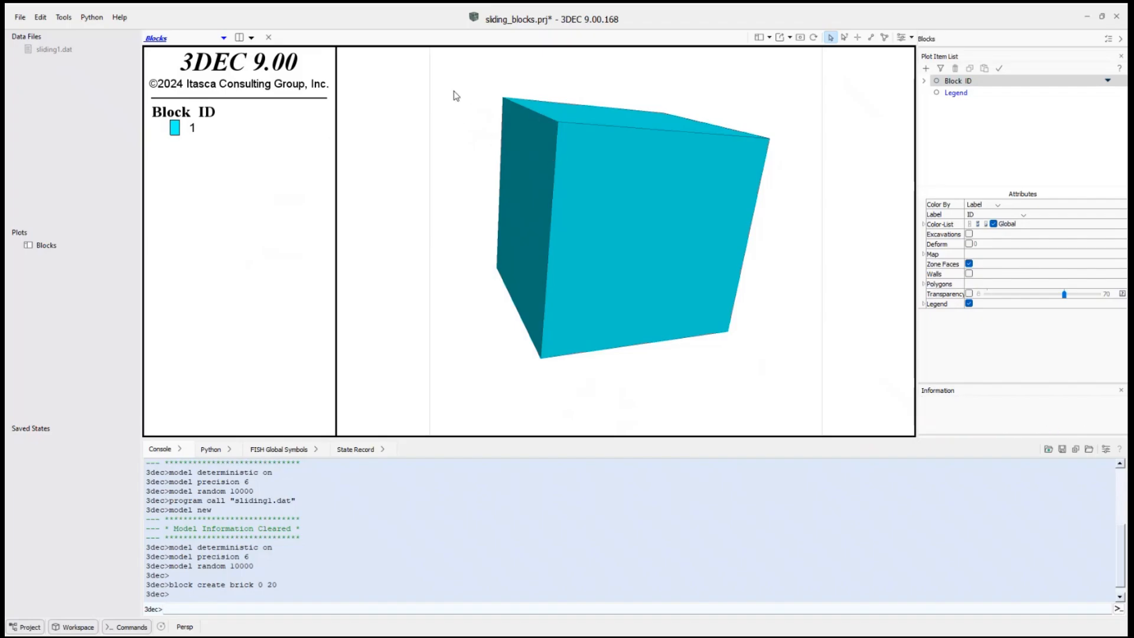
Read the plot control help on mouse and keyboard view manipulation and close it.
right_click(456, 96)
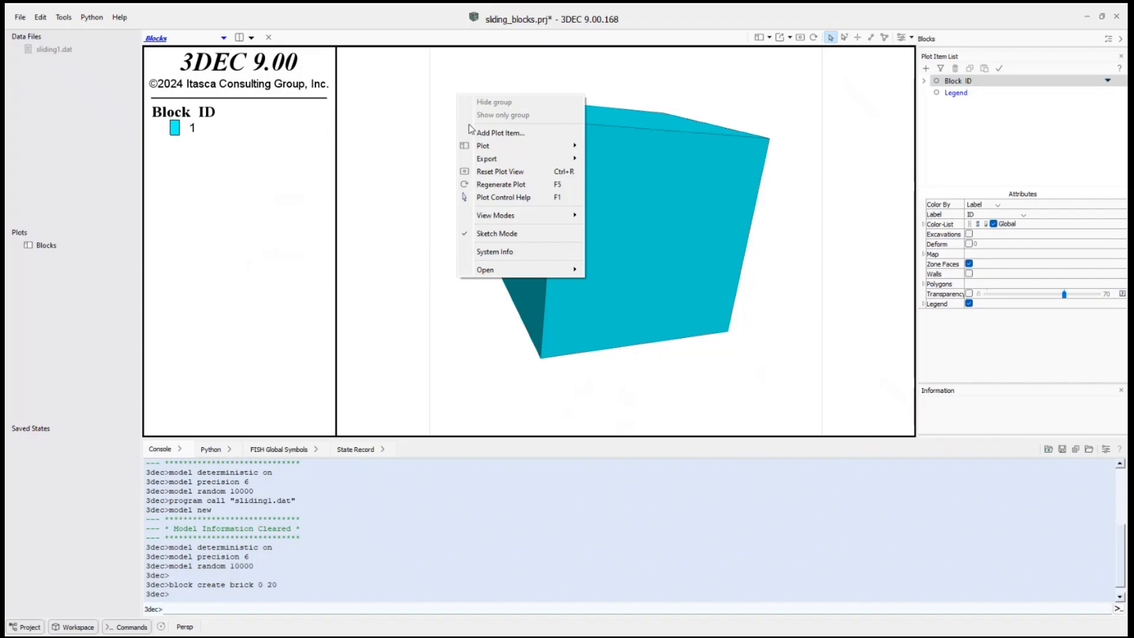
left_click(494, 200)
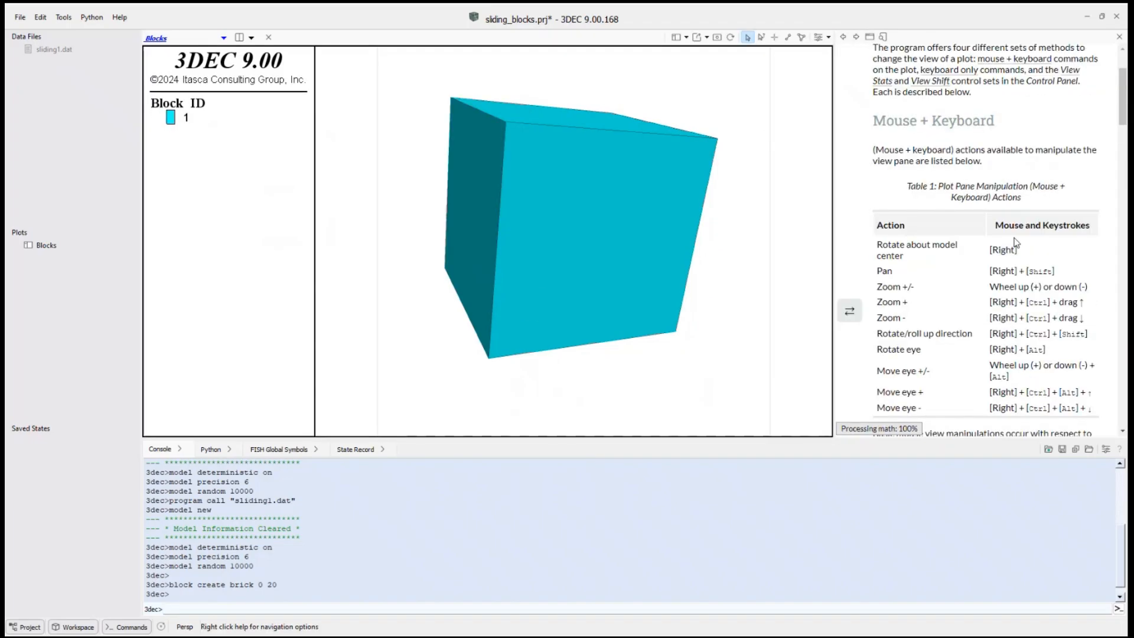
scroll(1016, 242, "down", 1)
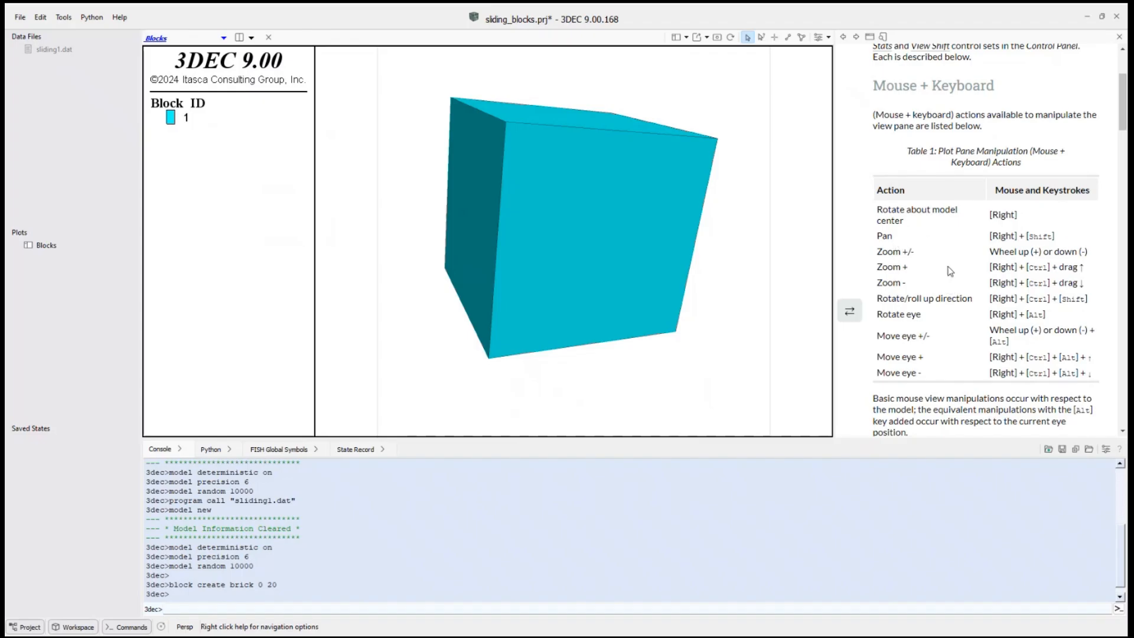
scroll(995, 110, "up", 1)
scroll(1052, 83, "up", 2)
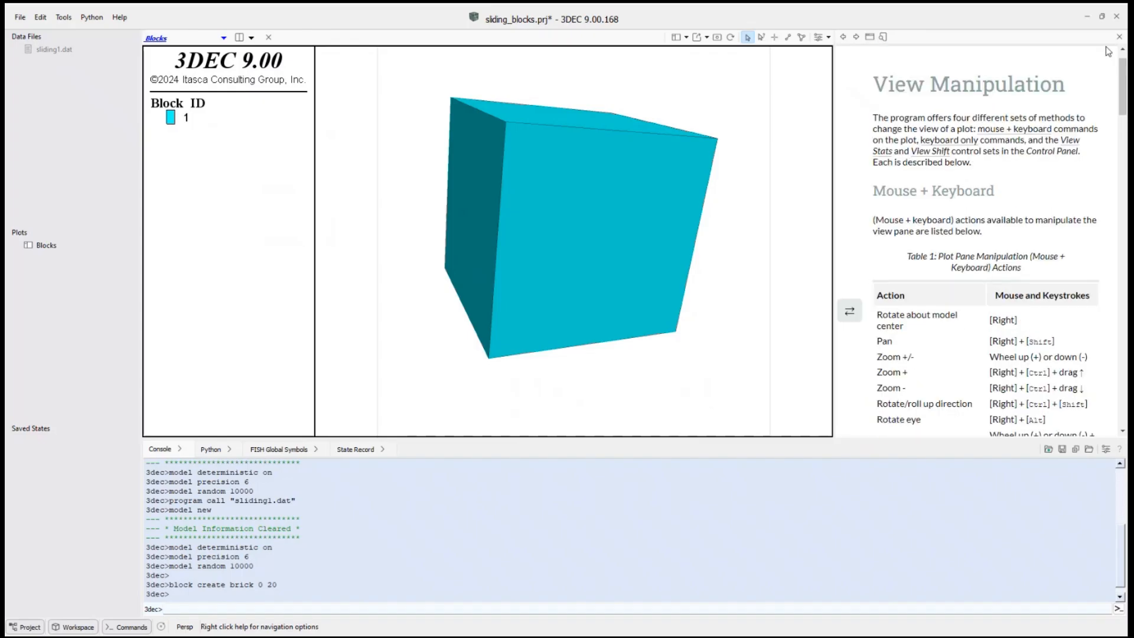
left_click(1118, 38)
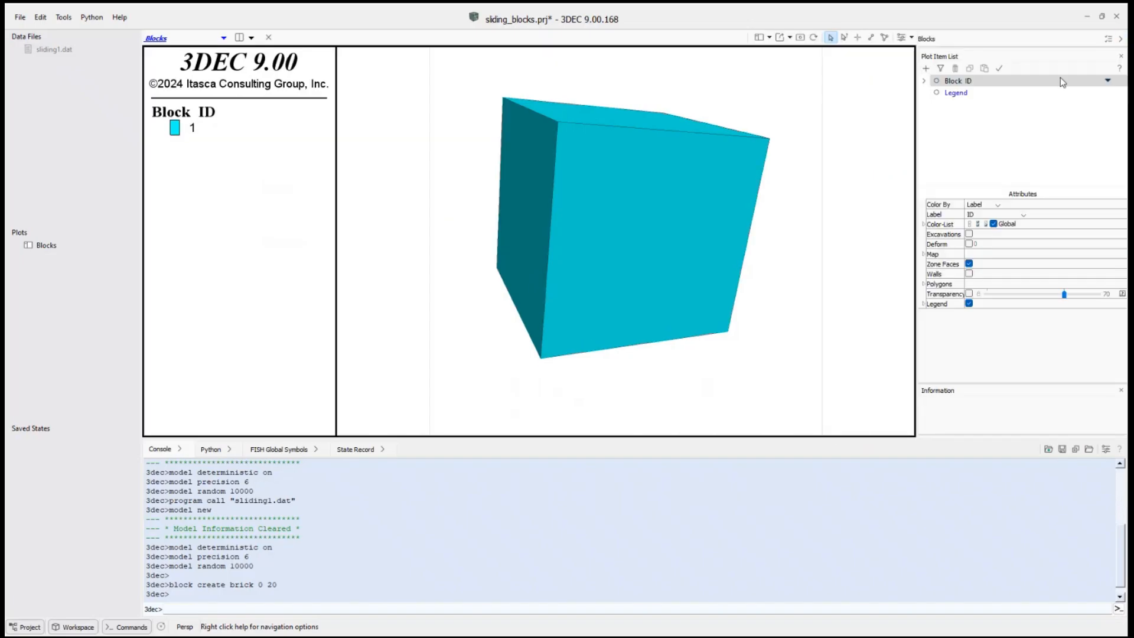
Add an Axes item to the Blocks plot and enlarge it to a scale of 9.
left_click_drag(778, 106, 800, 114)
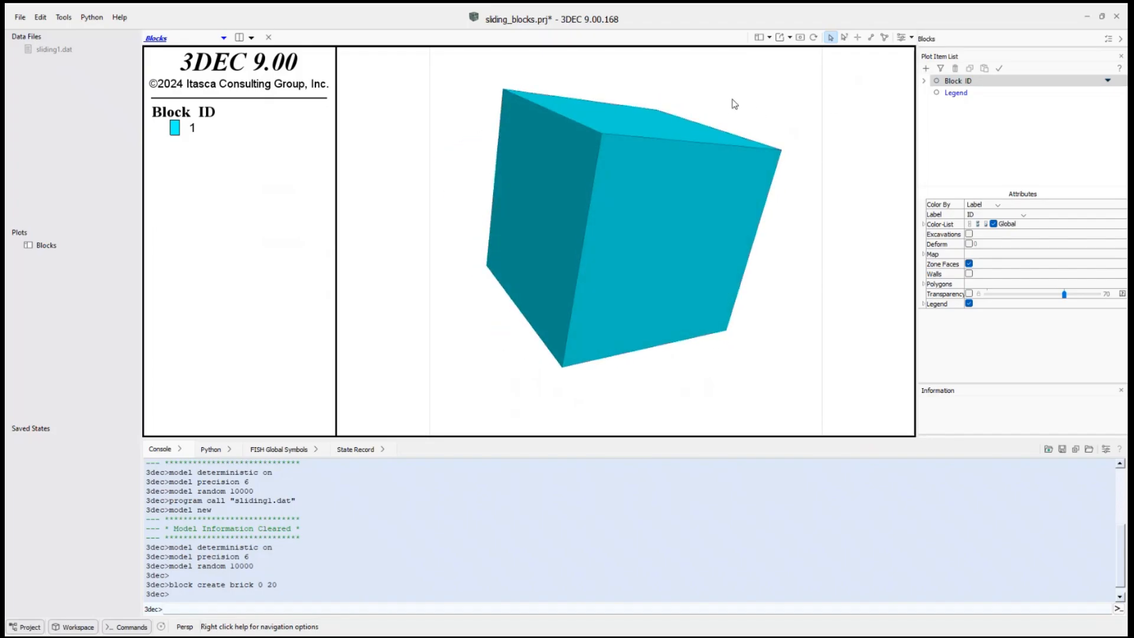
left_click(926, 69)
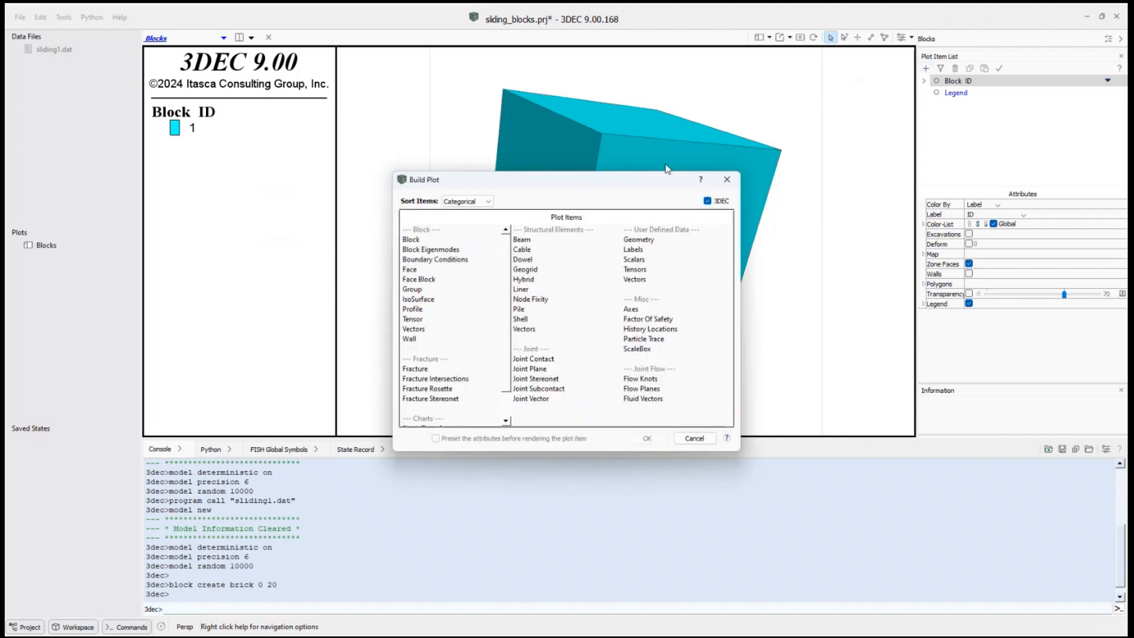
double_click(632, 308)
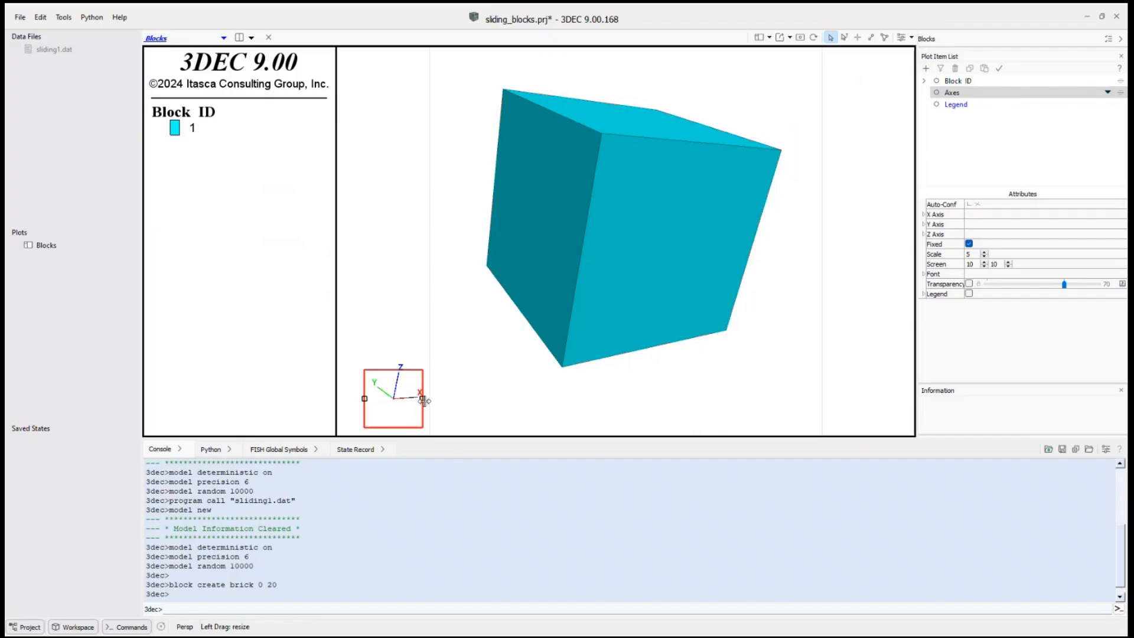
left_click_drag(423, 398, 446, 399)
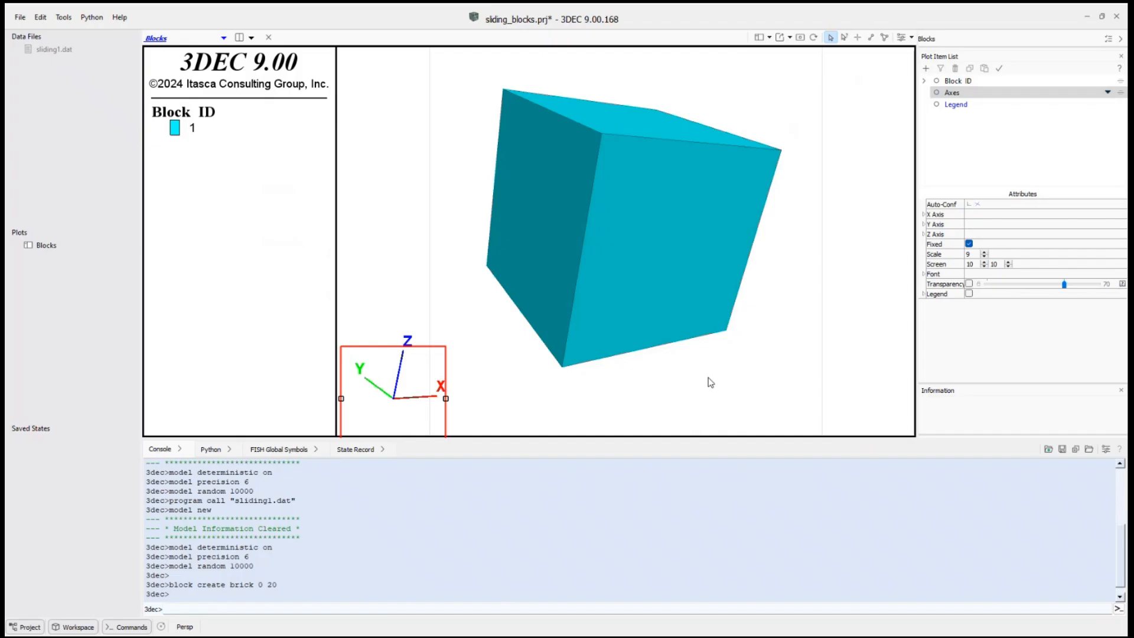
Rotate the plot to examine the axes' orientation relative to the brick from several angles.
left_click_drag(711, 382, 678, 382)
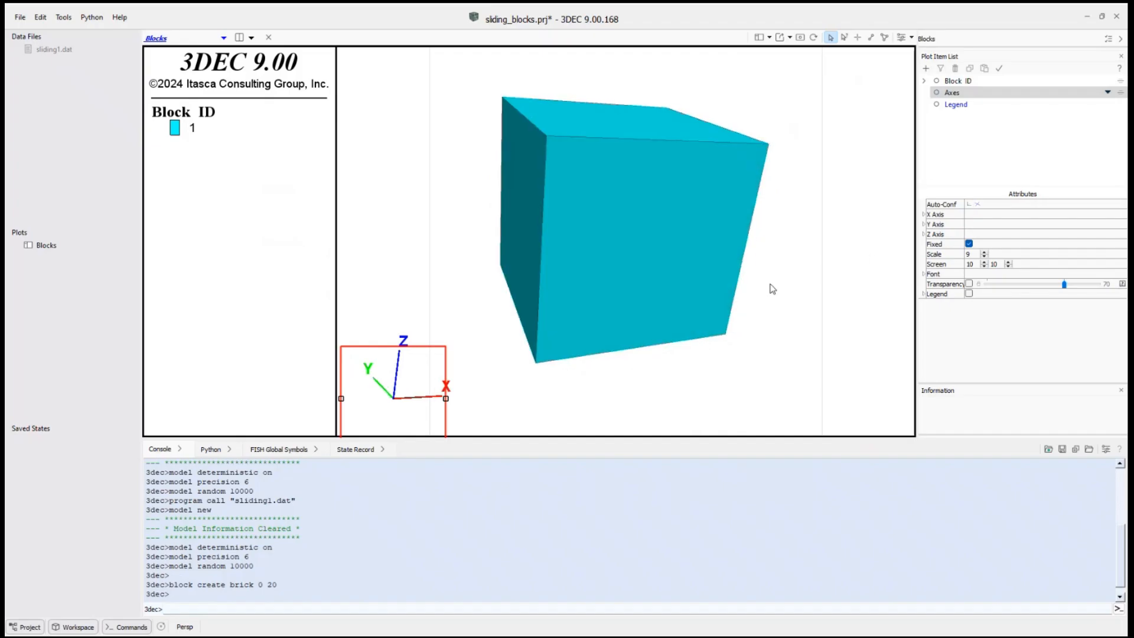
mouse_move(780, 311)
left_mouse_down()
mouse_move(676, 291)
mouse_move(614, 262)
mouse_move(702, 294)
mouse_move(788, 299)
mouse_move(756, 306)
mouse_move(775, 309)
left_mouse_up()
right_click_drag(774, 306, 795, 305)
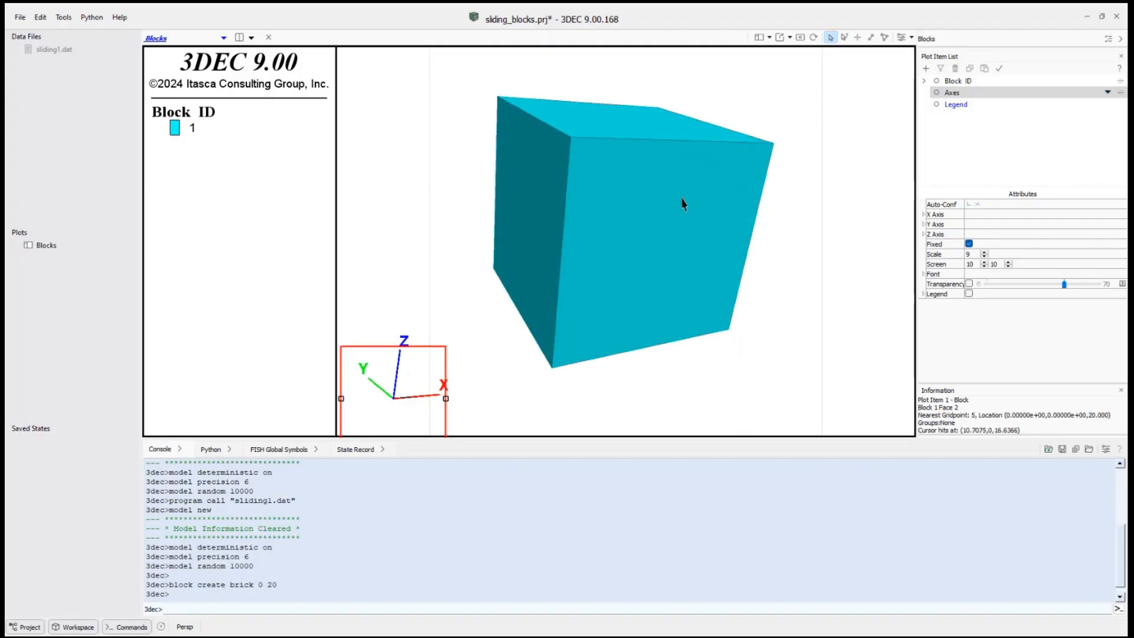
left_click_drag(683, 207, 638, 238)
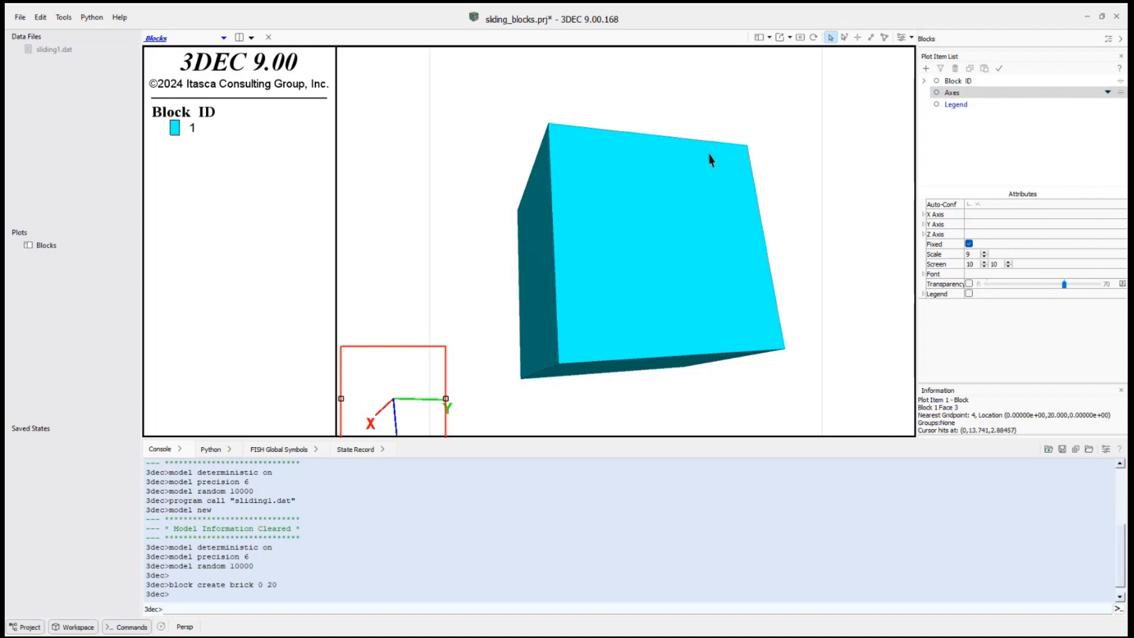
Reset the plot view and rotate the brick so its front, side and top faces show.
left_click(800, 38)
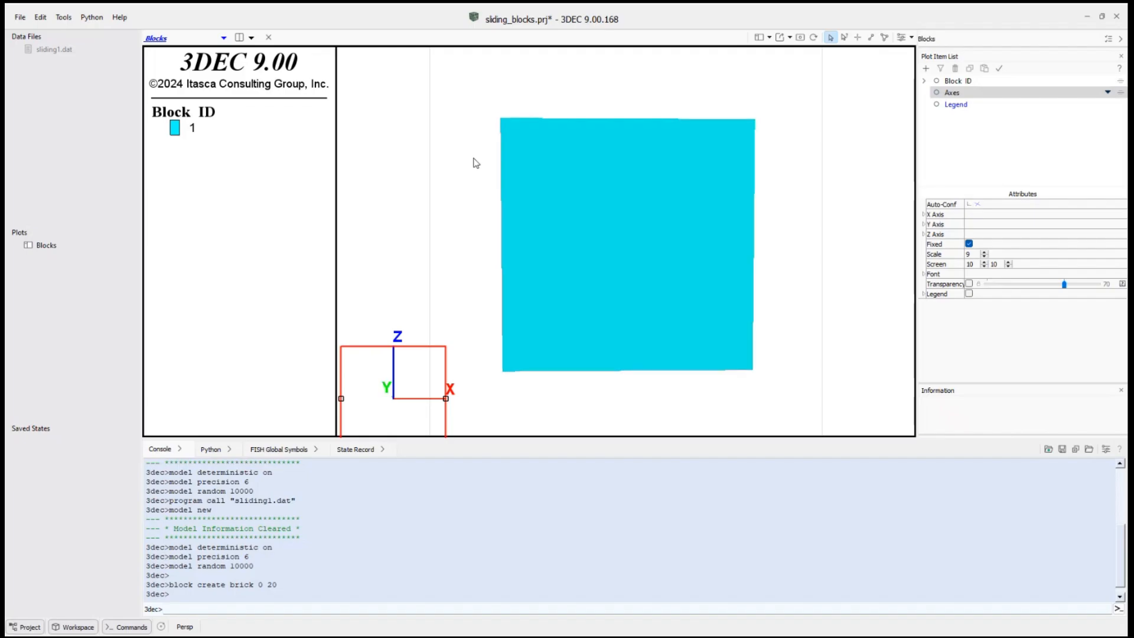
left_click_drag(473, 162, 530, 195)
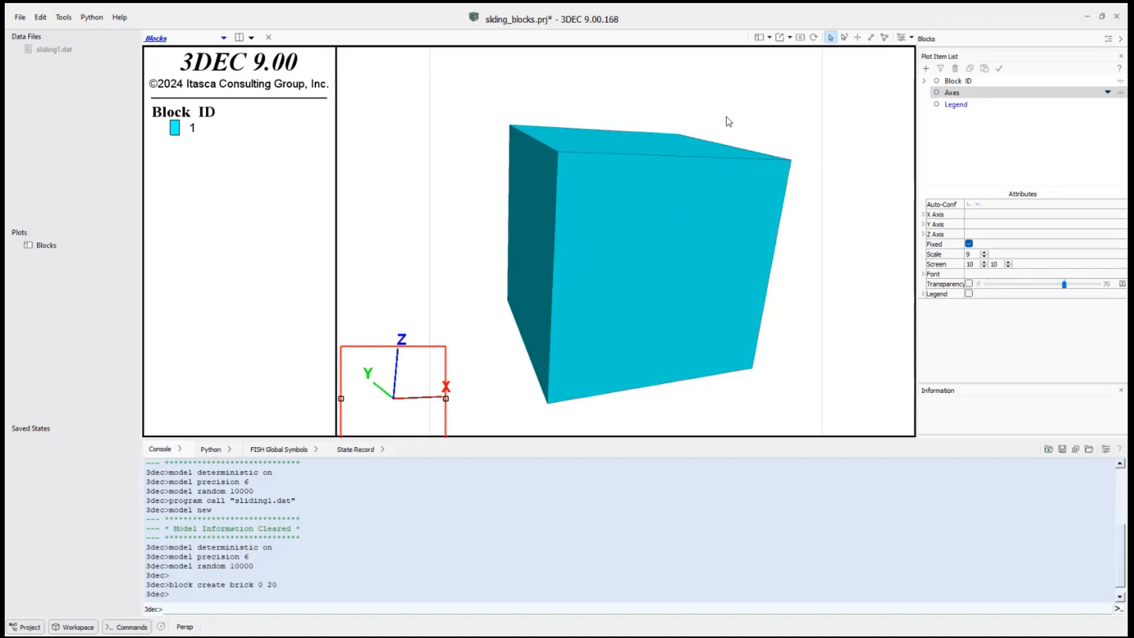
mouse_move(719, 114)
left_mouse_down()
mouse_move(729, 127)
mouse_move(703, 112)
mouse_move(728, 120)
left_mouse_up()
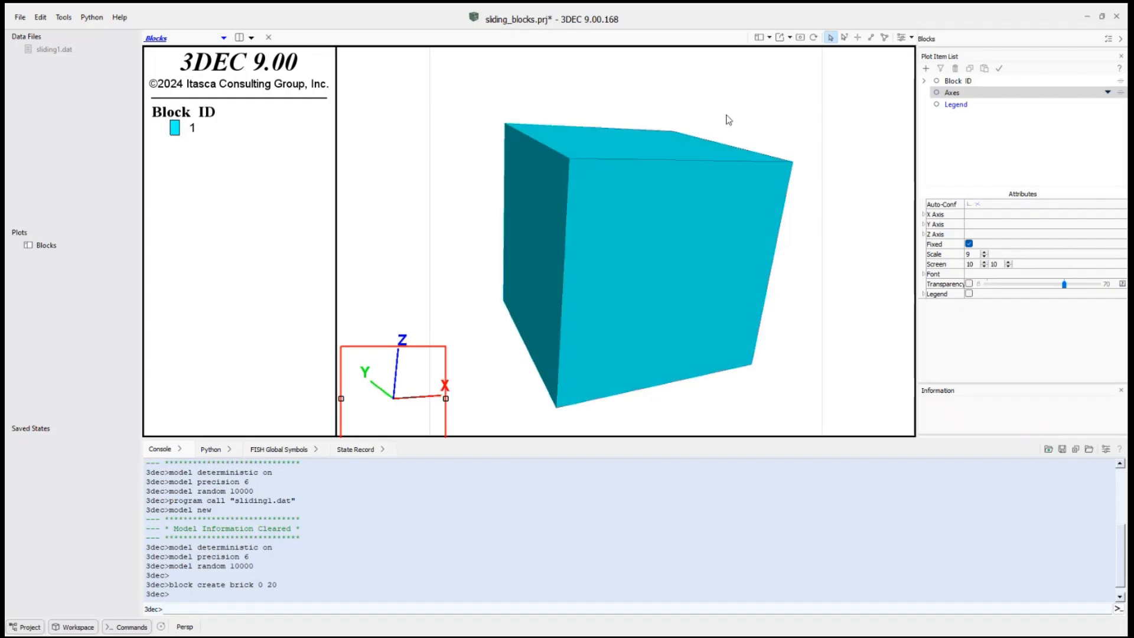
Query the brick in the plot to examine the properties of Block 1 and close its information.
left_click(845, 38)
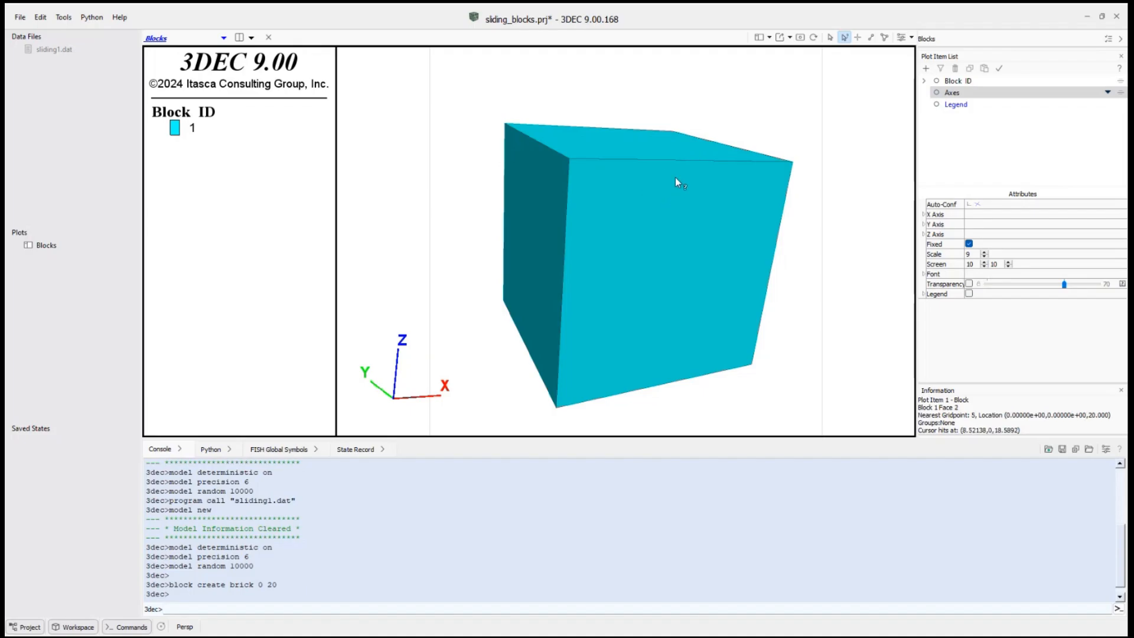
left_click(655, 212)
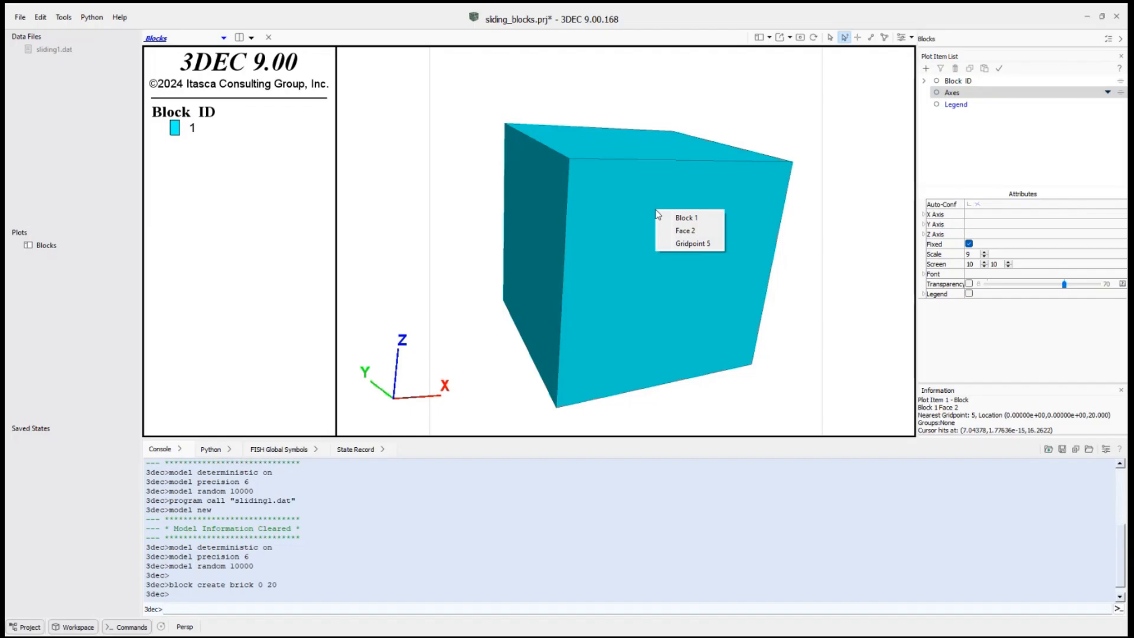
left_click(688, 219)
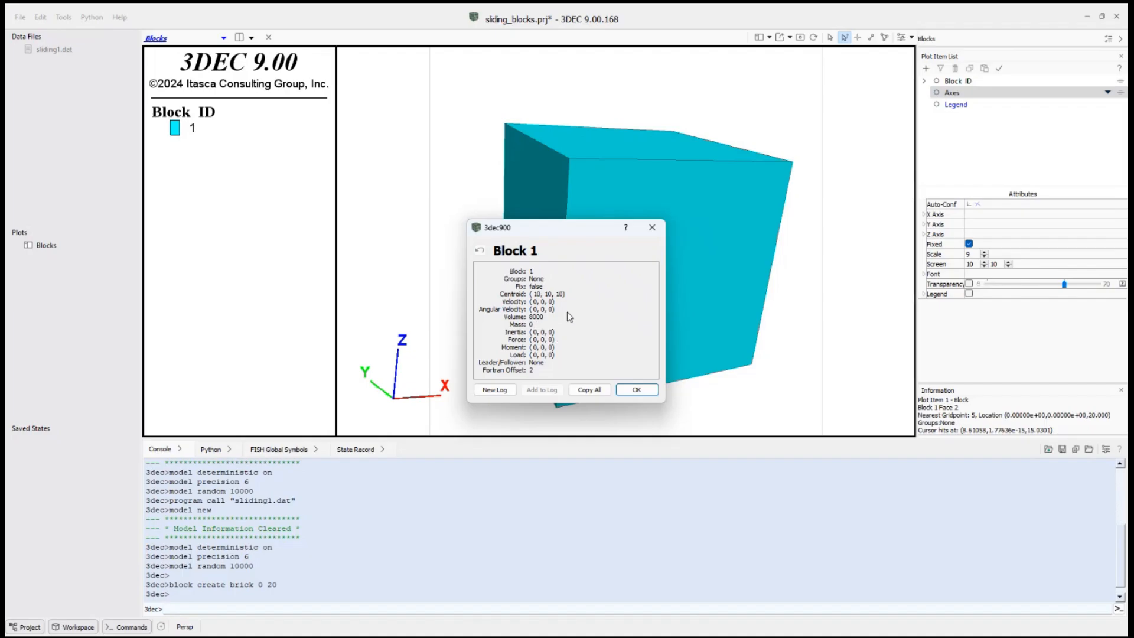
left_click(638, 390)
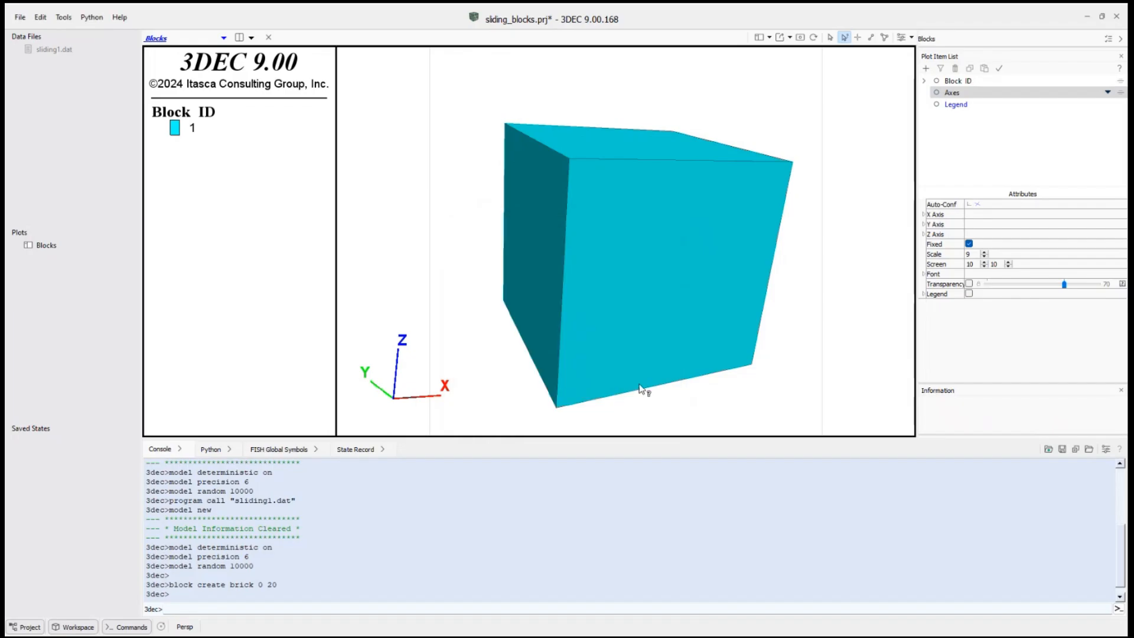
Query Gridpoint 5 and its linked block to examine their properties, then return to the normal view manipulation mode.
right_click(651, 204)
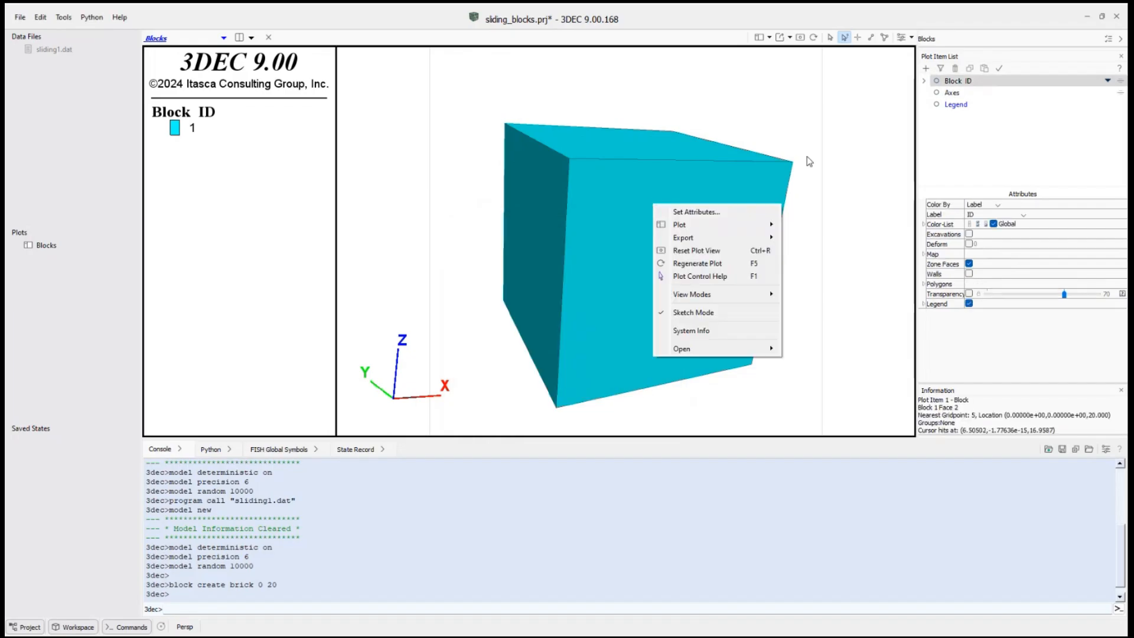
left_click(775, 105)
mouse_move(655, 232)
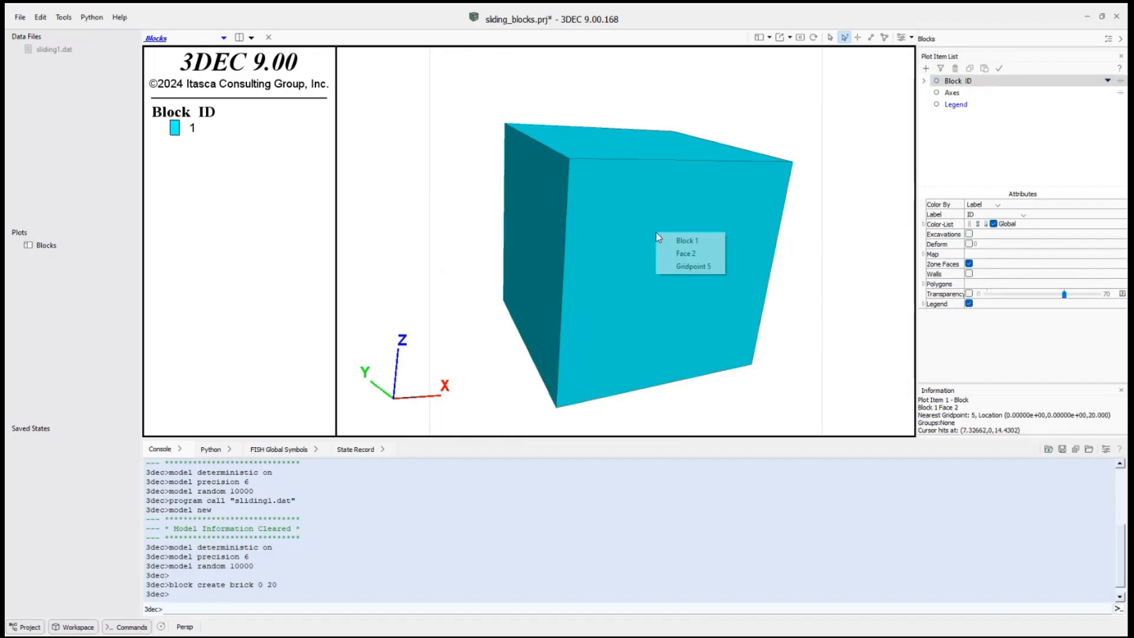
left_click(679, 267)
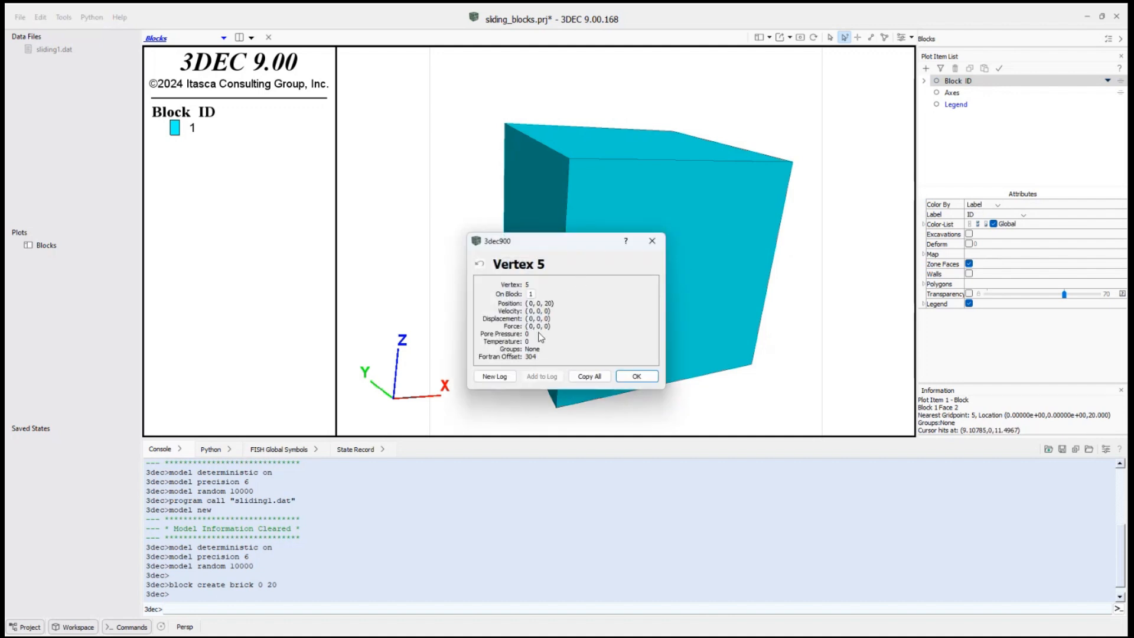
left_click(531, 295)
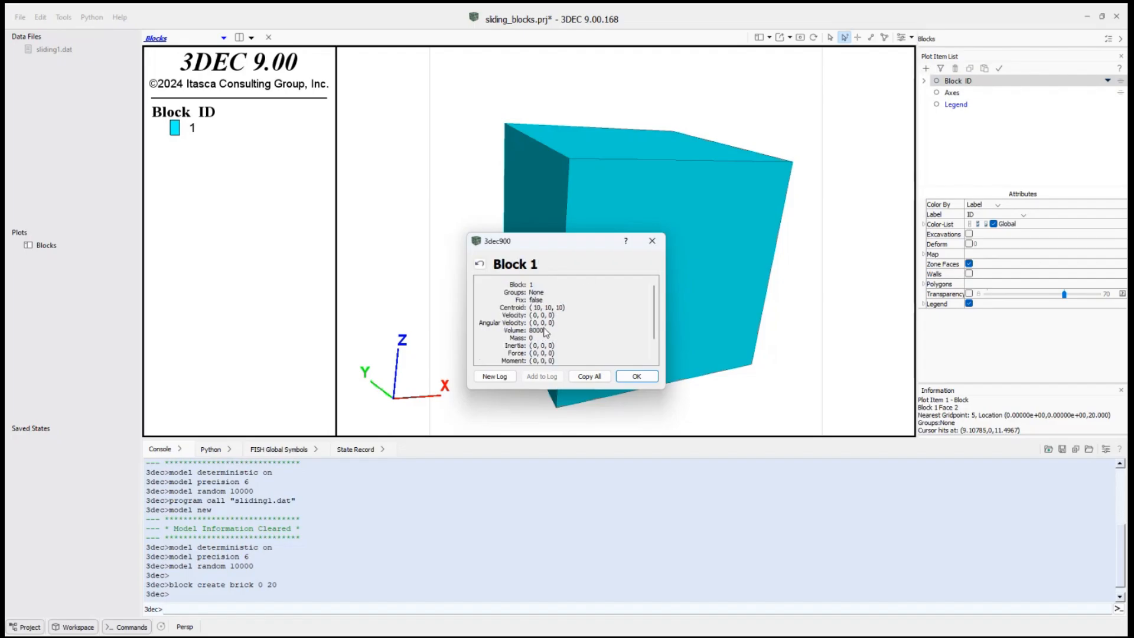
left_click(480, 265)
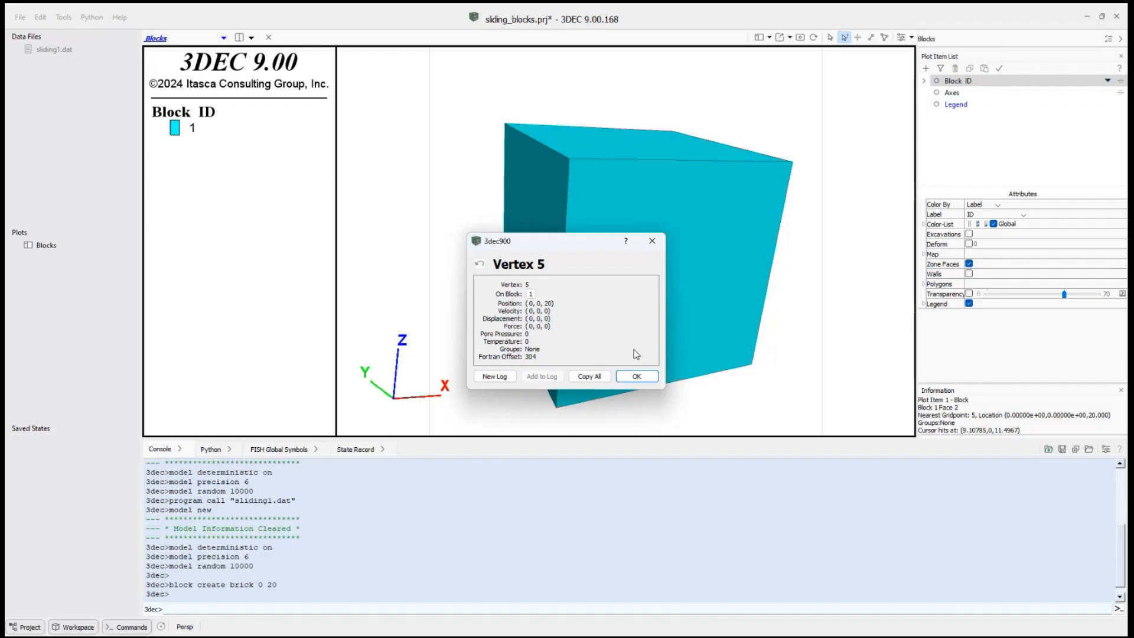
left_click(637, 377)
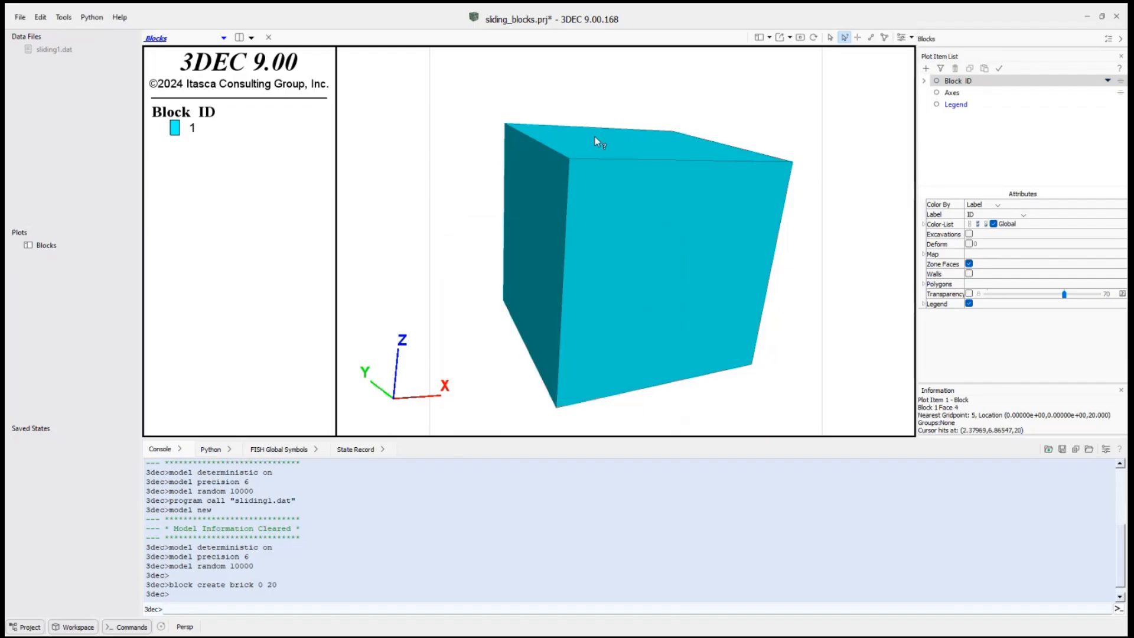
left_click(831, 39)
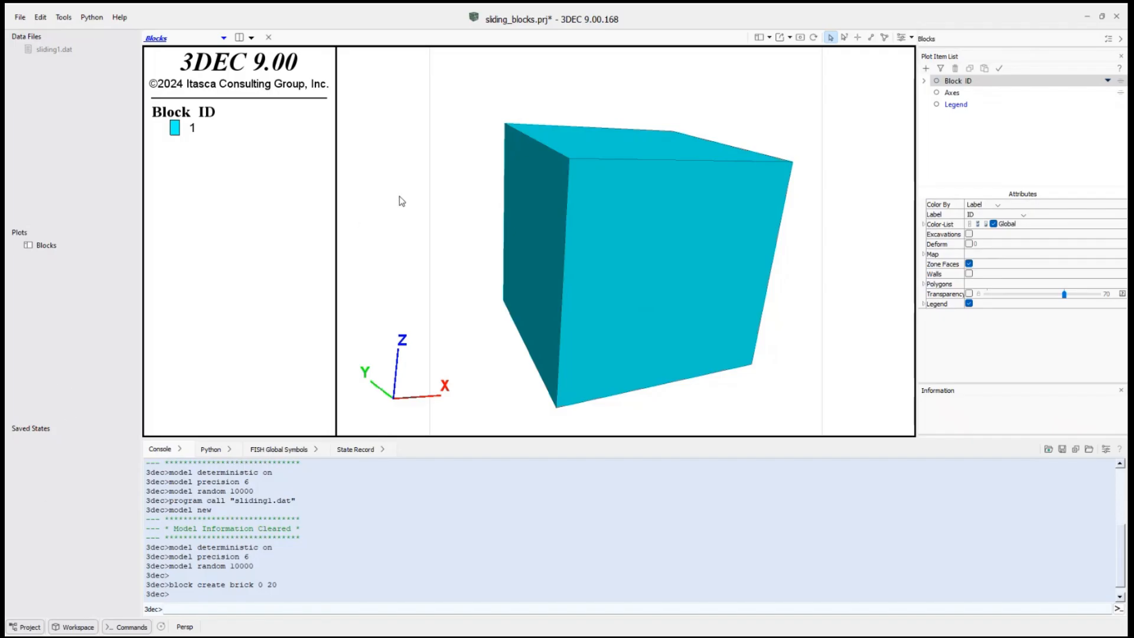
Open the sliding1 data file, split the workspace and show the Blocks plot side by side with it.
double_click(55, 52)
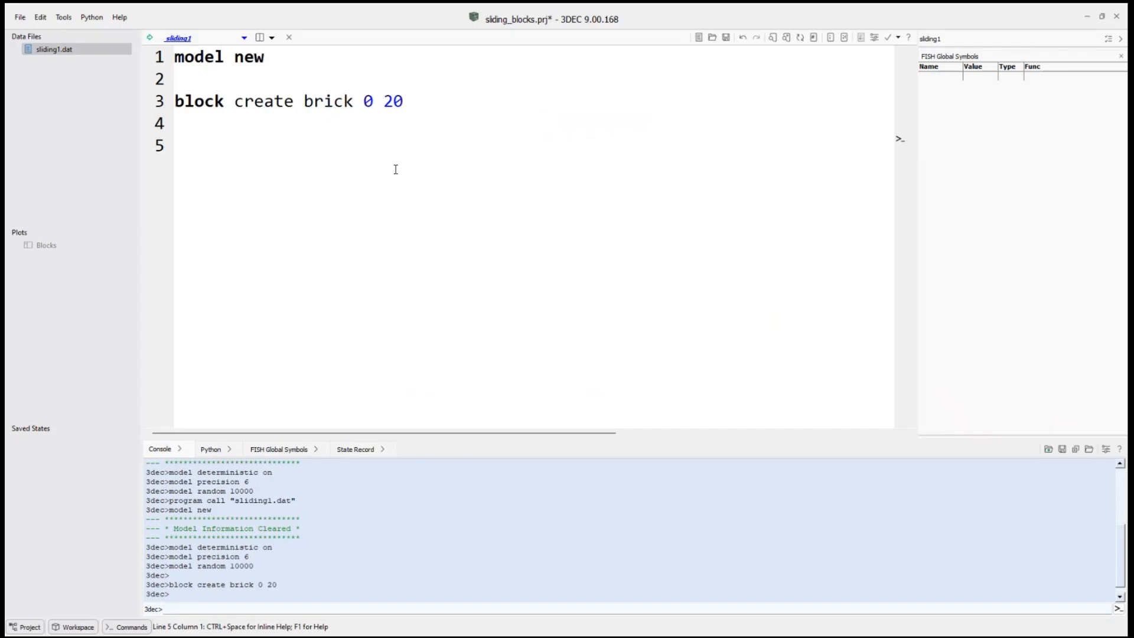
left_click(272, 39)
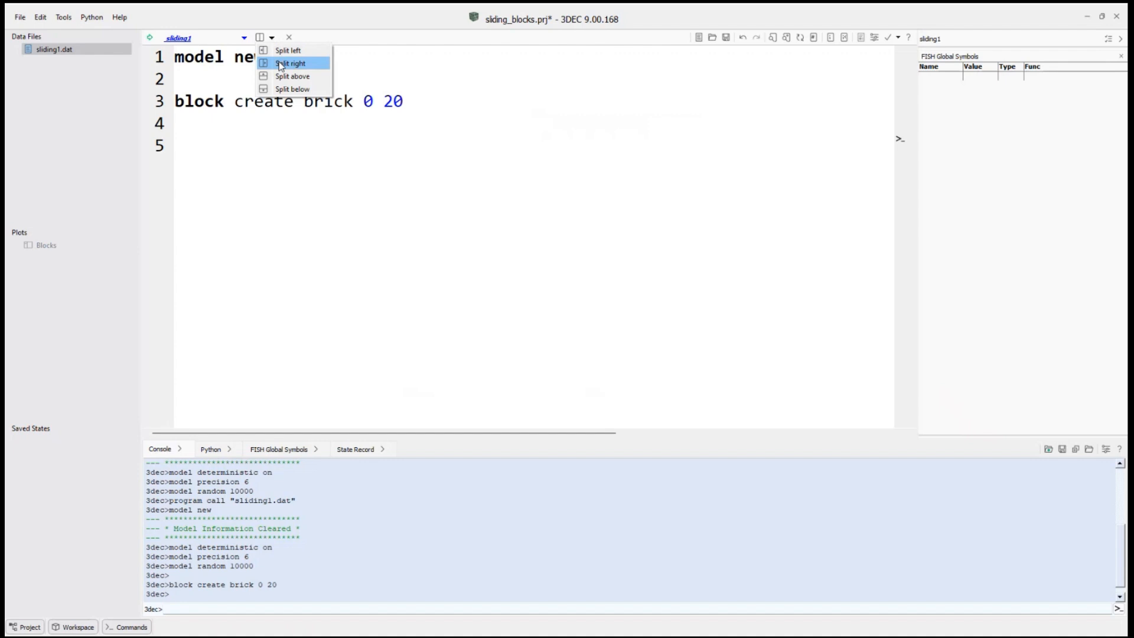
left_click(281, 64)
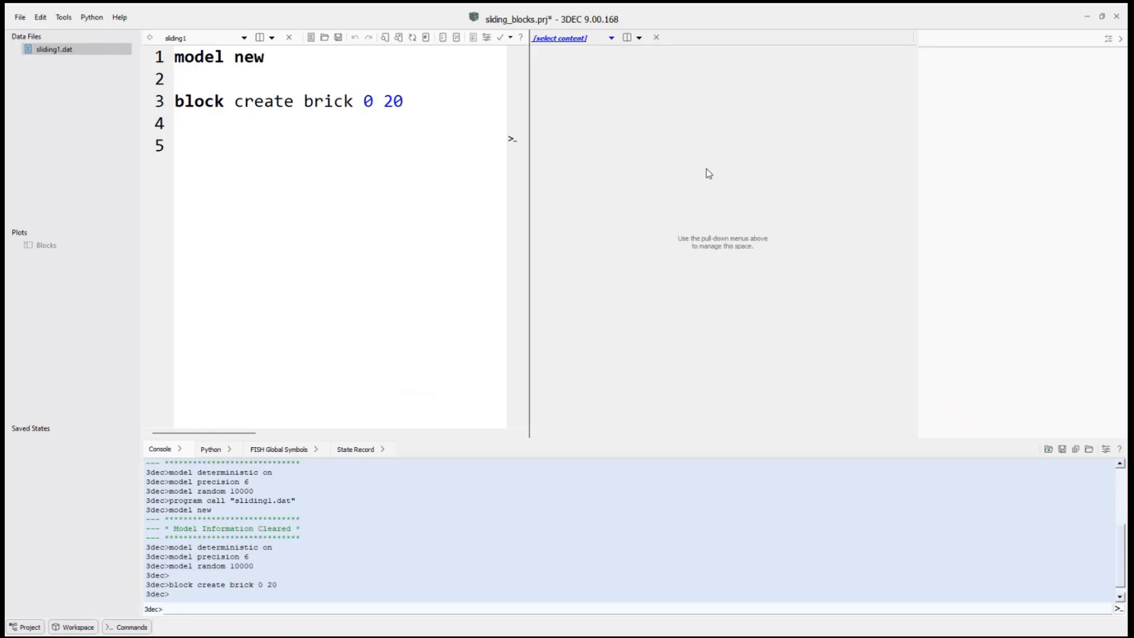
double_click(43, 246)
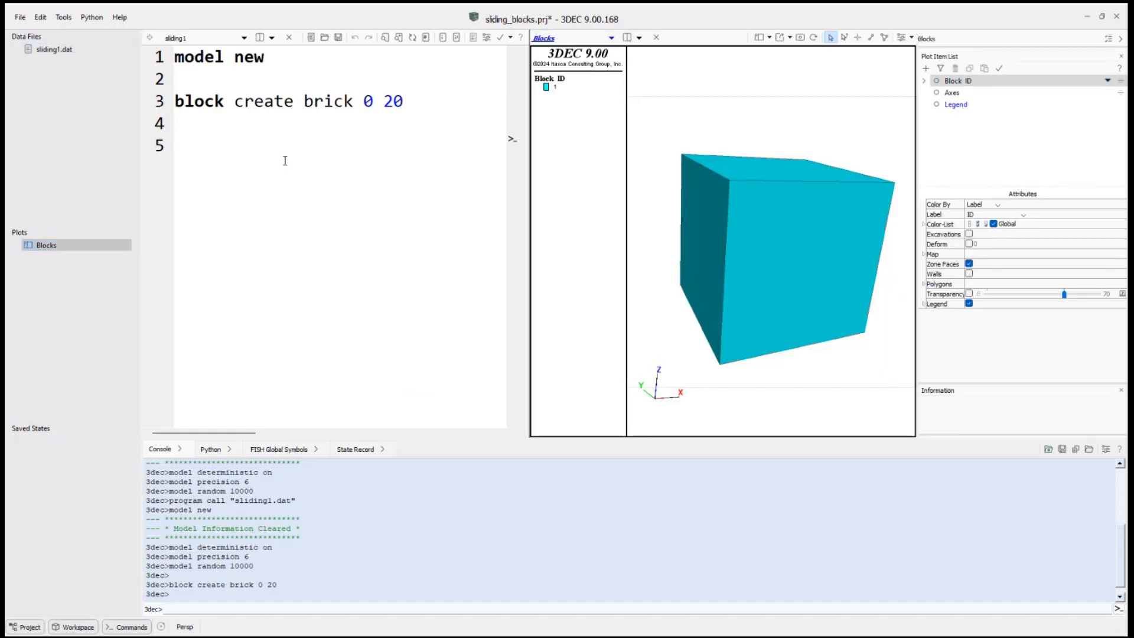
mouse_move(709, 174)
left_click(639, 38)
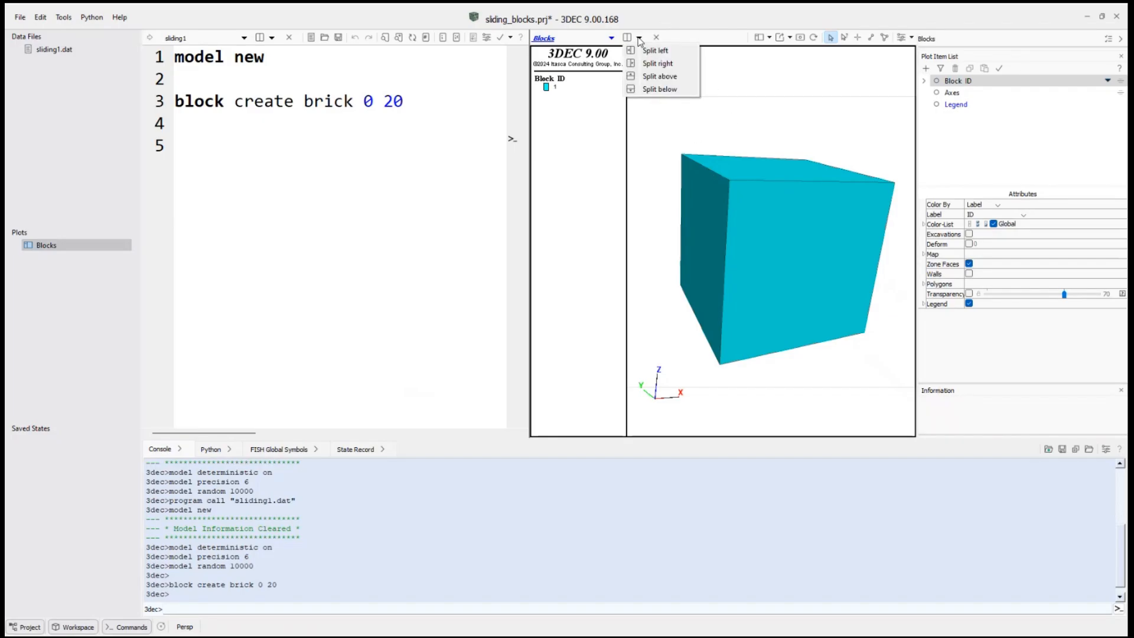
left_click(660, 76)
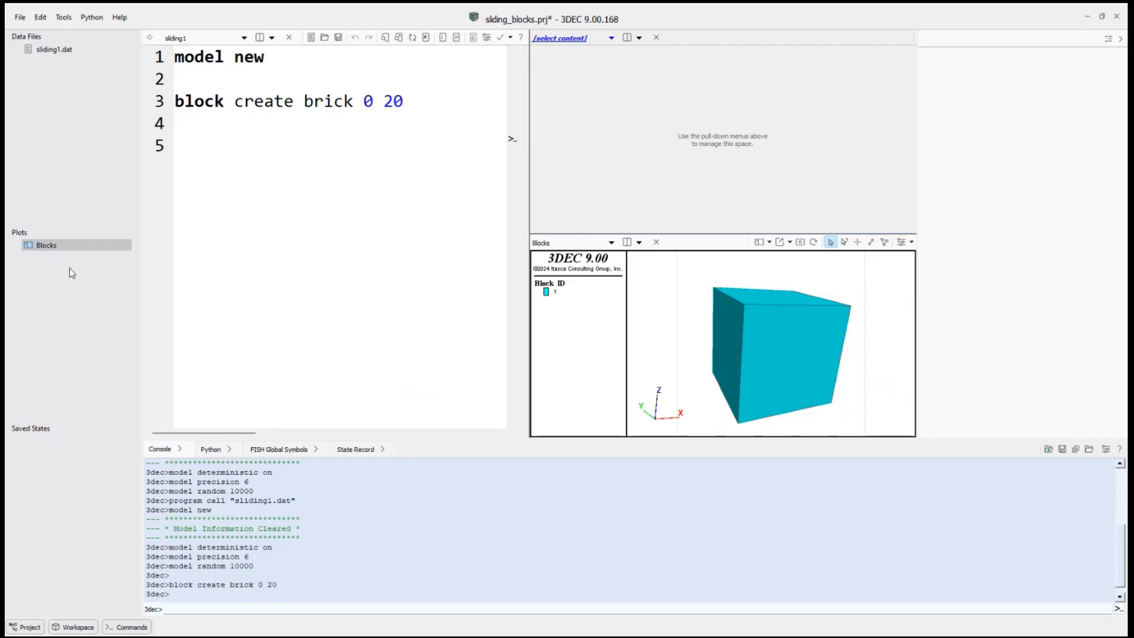
left_click(611, 38)
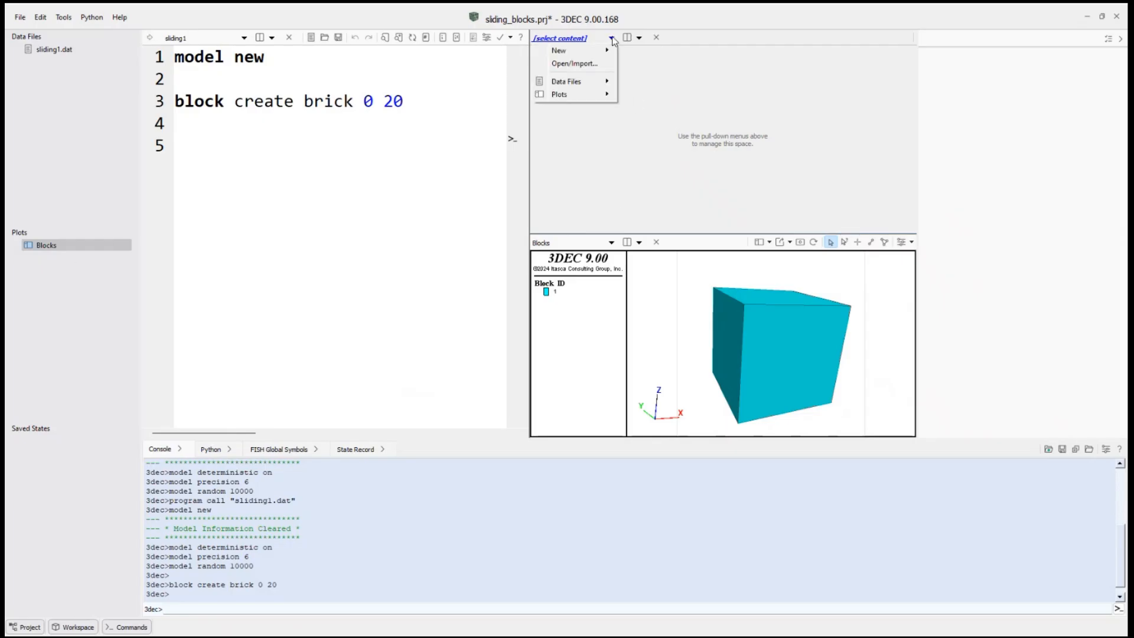
mouse_move(585, 95)
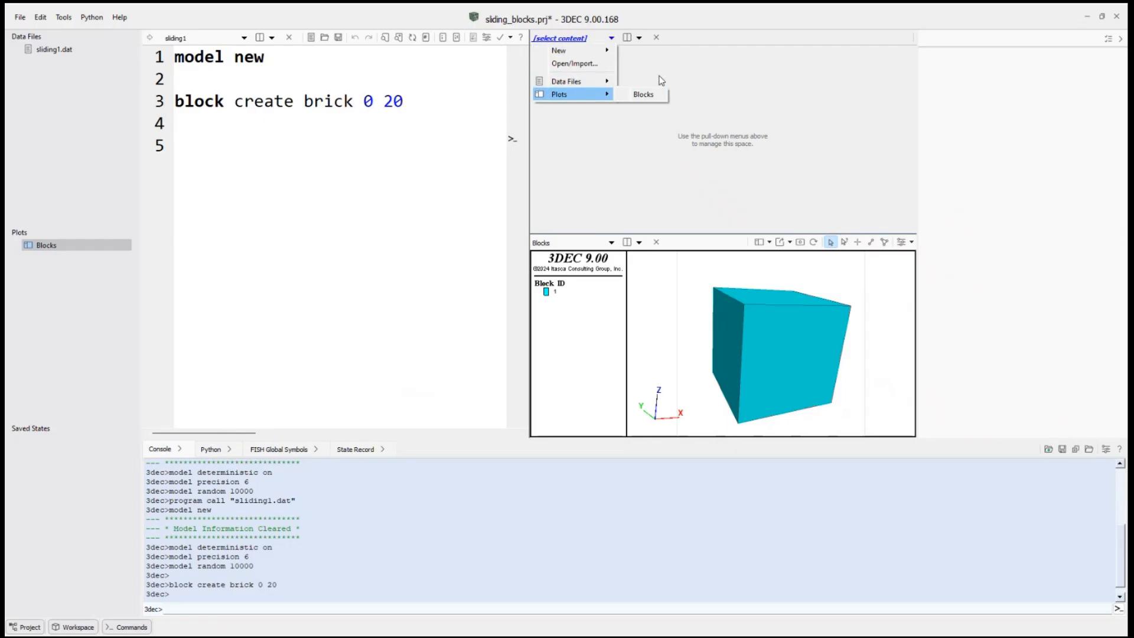
left_click(757, 79)
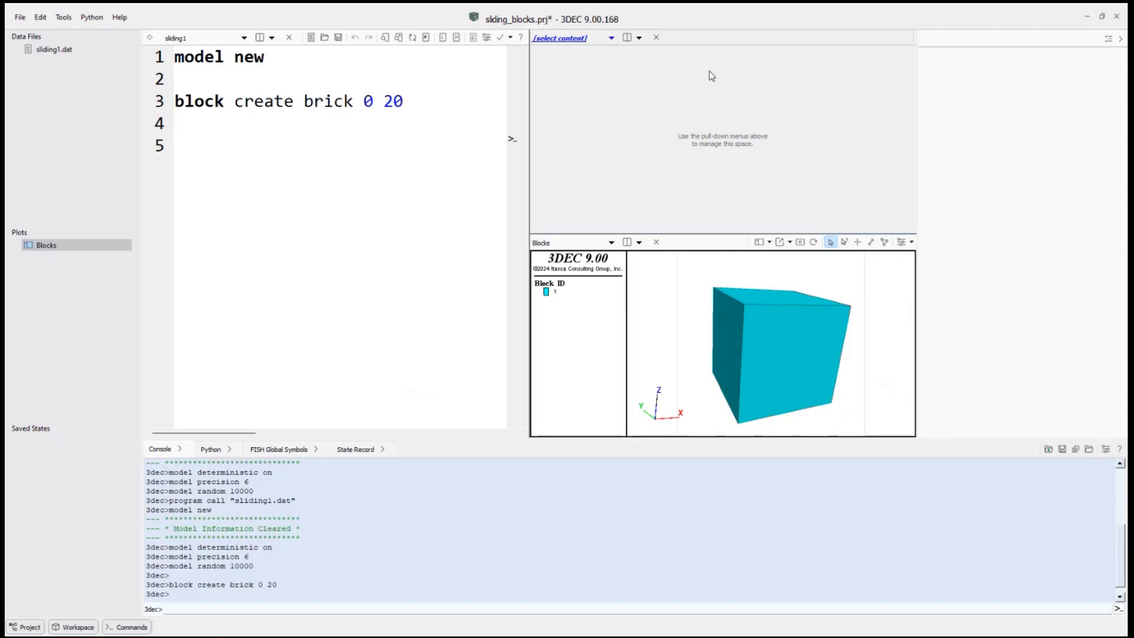
left_click(656, 37)
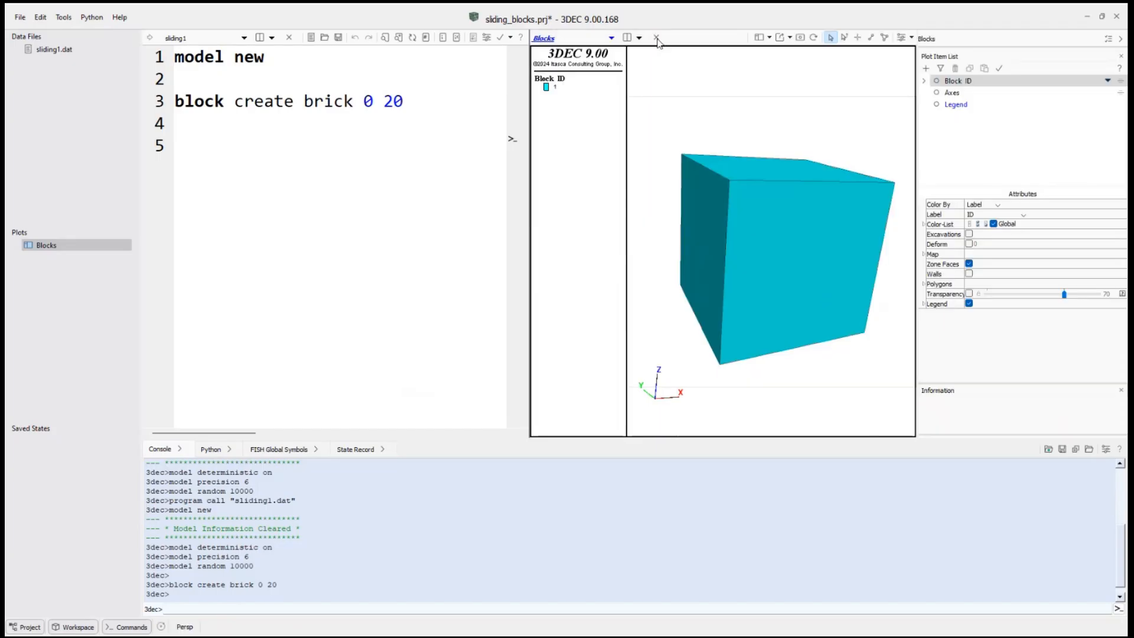
Close the Blocks plot pane and add the comment "; cut into 4 smaller blocks" on line 5 of sliding1.
left_click(656, 38)
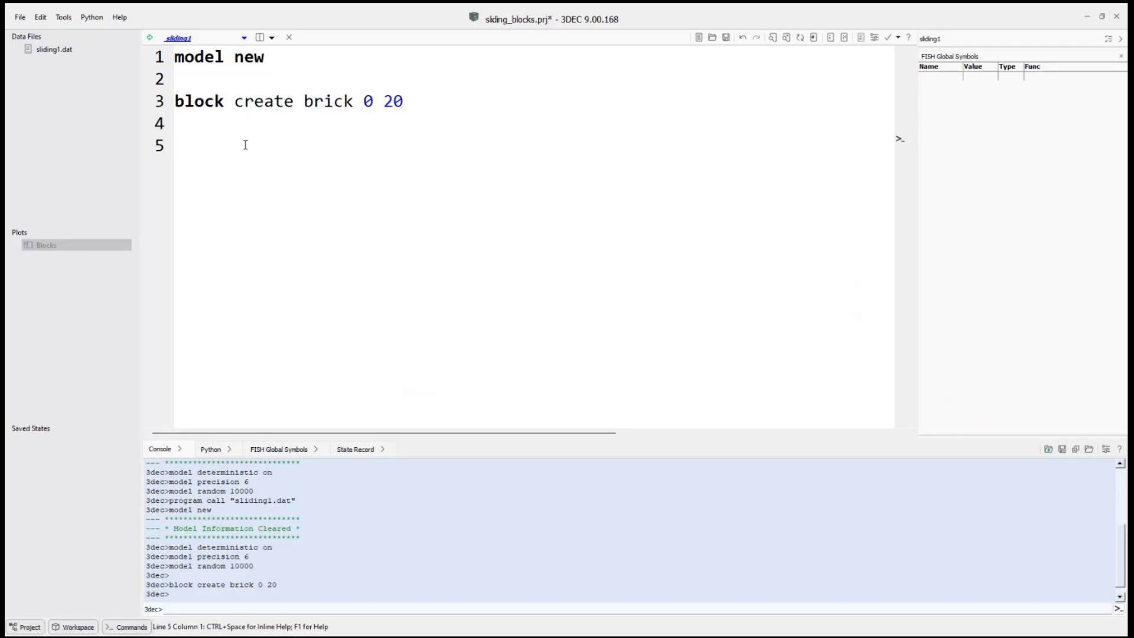
type("; cut into 4 small")
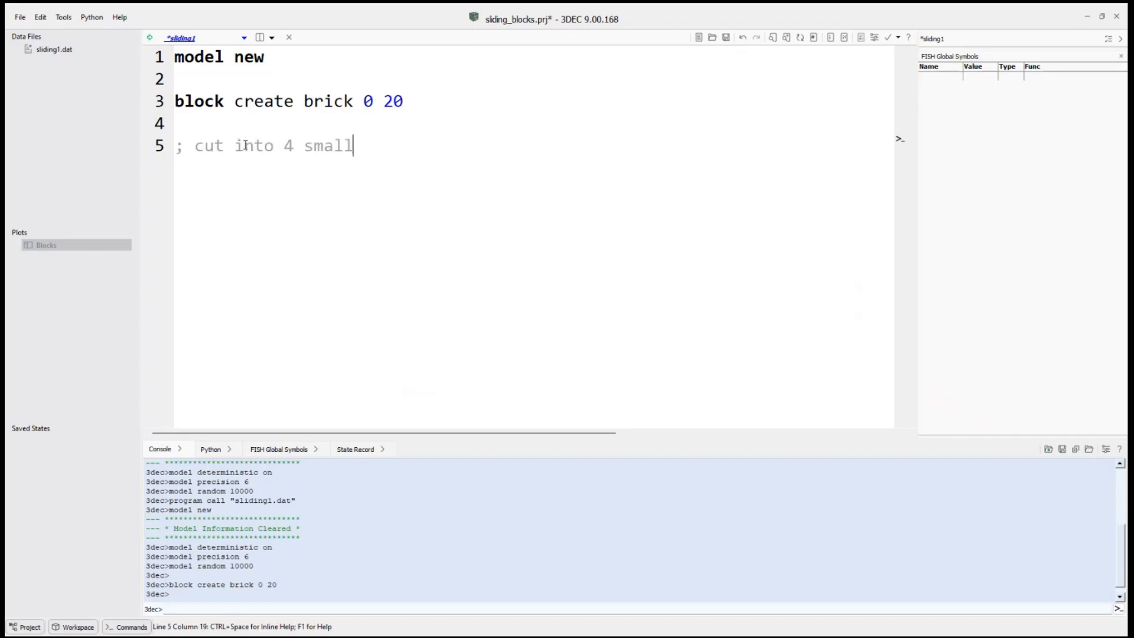
type("er blocks")
key("Return")
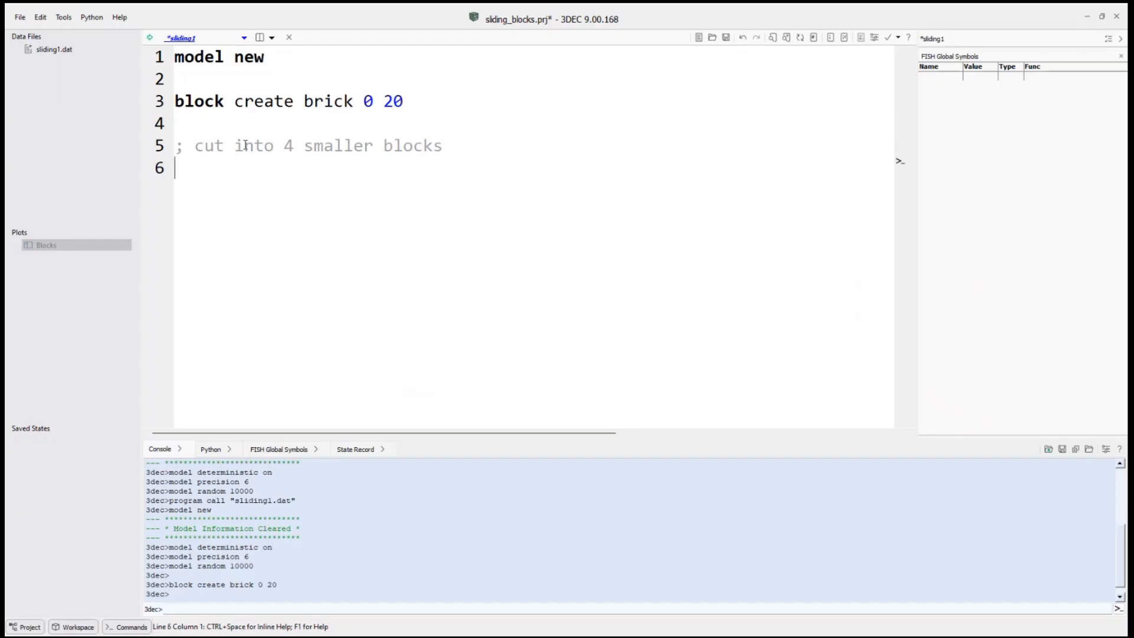
Start a "block cut" command below the comment, save the file, and insert the joint-set keyword from the inline command help.
type("block cut")
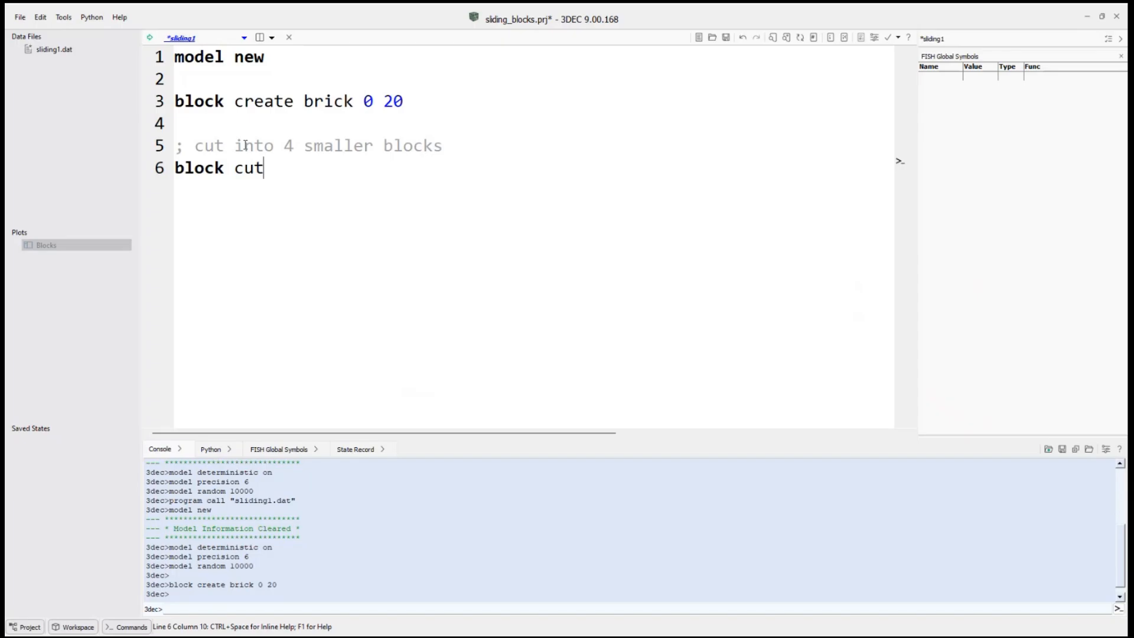
key("ctrl+space")
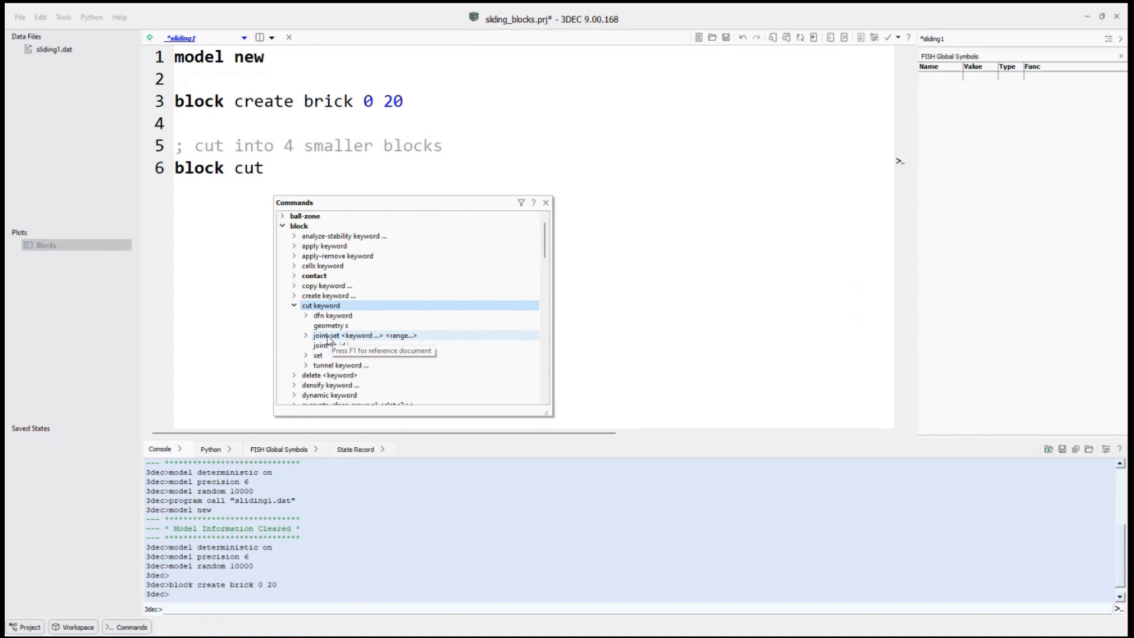
key("ctrl+s")
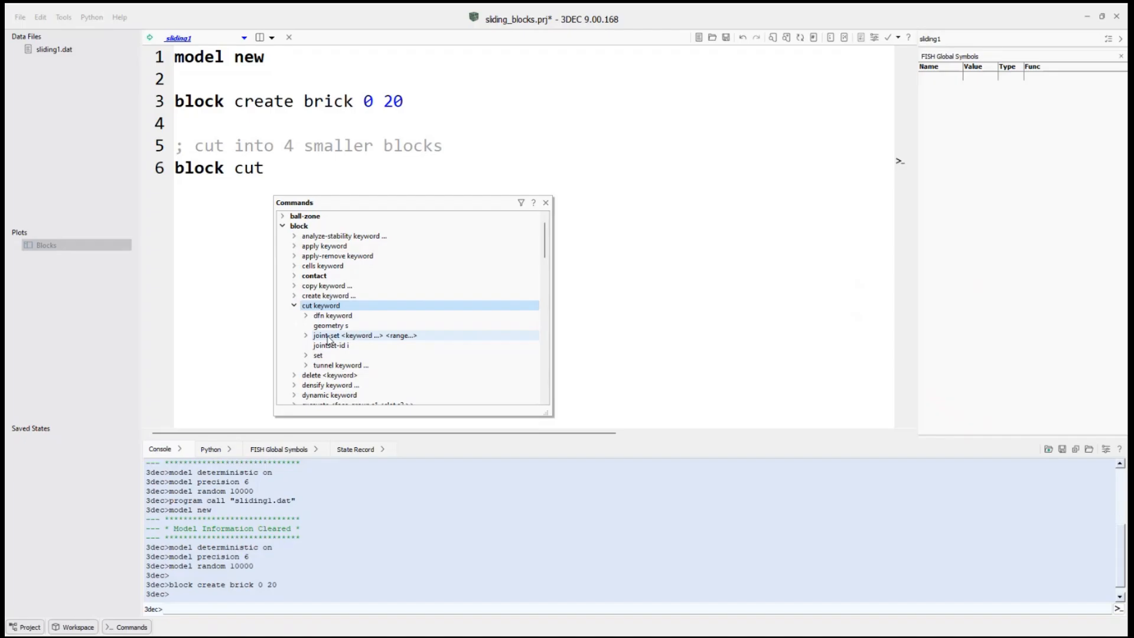
right_click(328, 337)
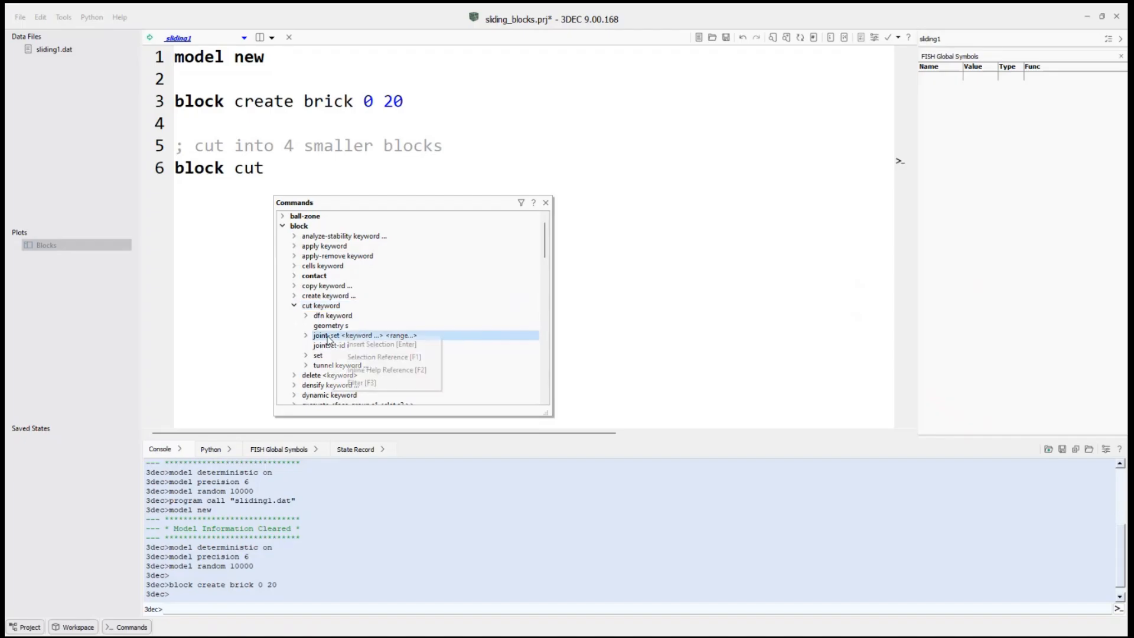
left_click(378, 344)
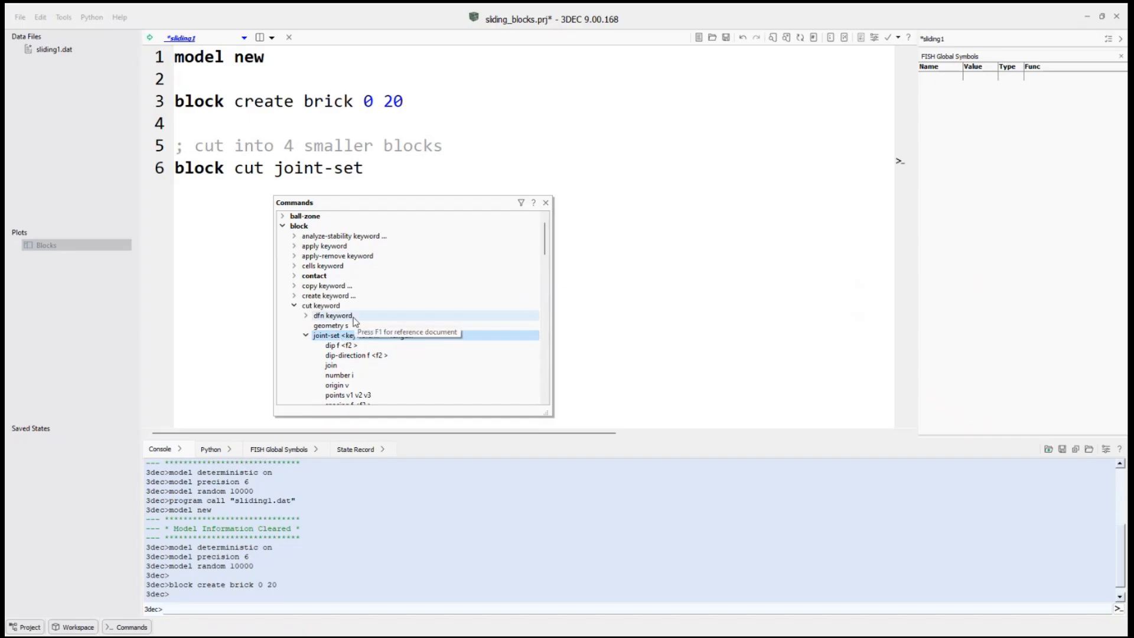
Add the origin keyword from the inline help to the joint-set cut with the coordinates 0 0 2.
scroll(363, 319, "down", 1)
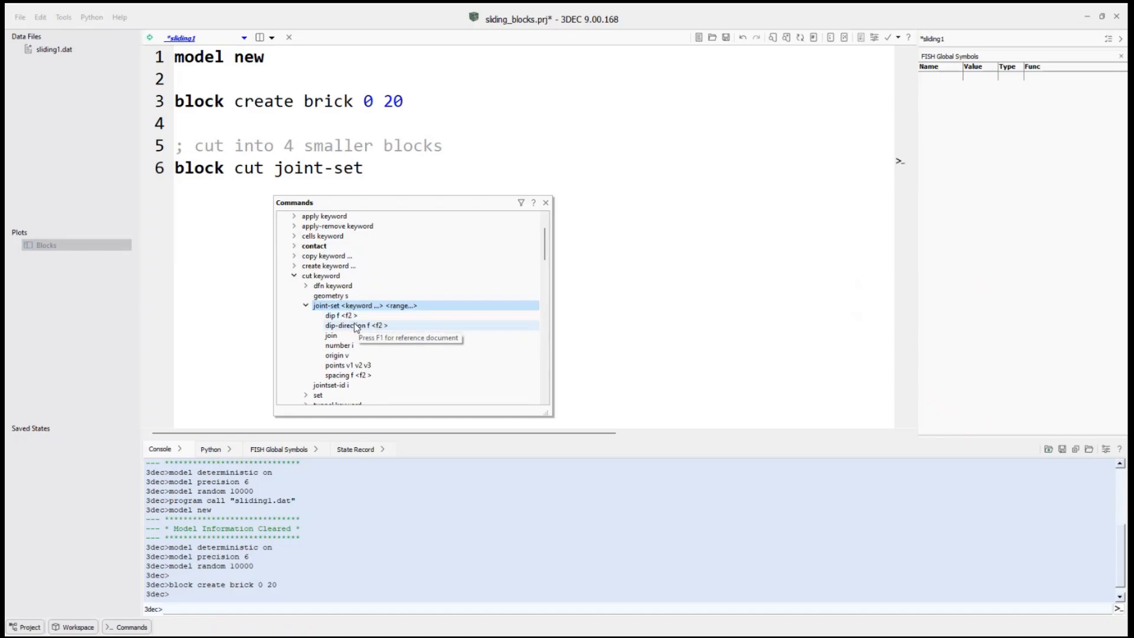
right_click(334, 358)
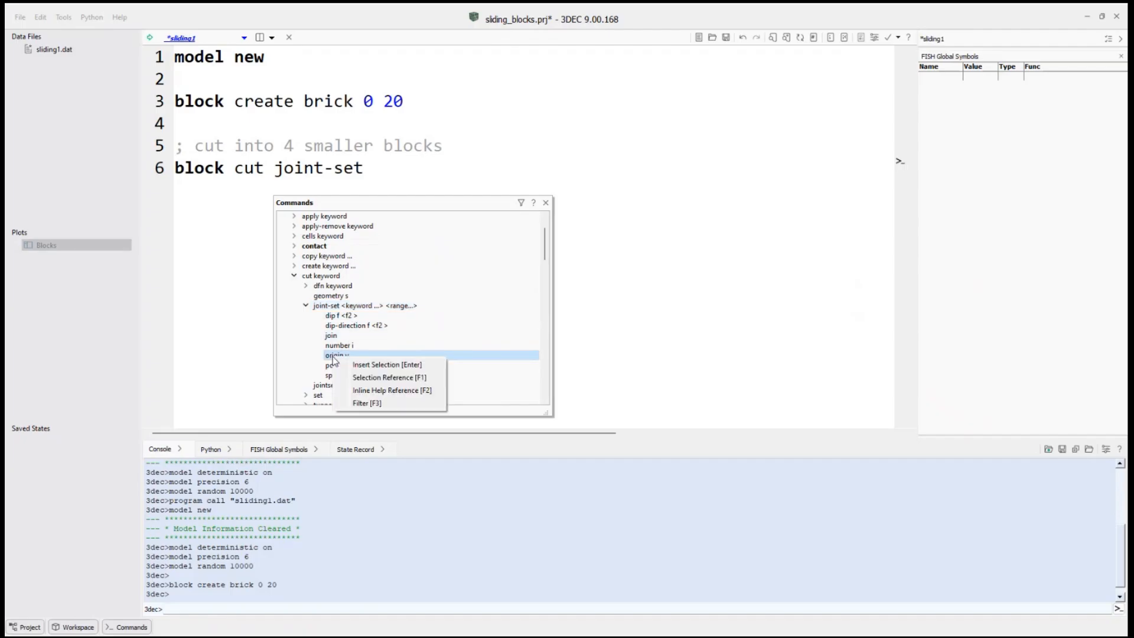
left_click(354, 366)
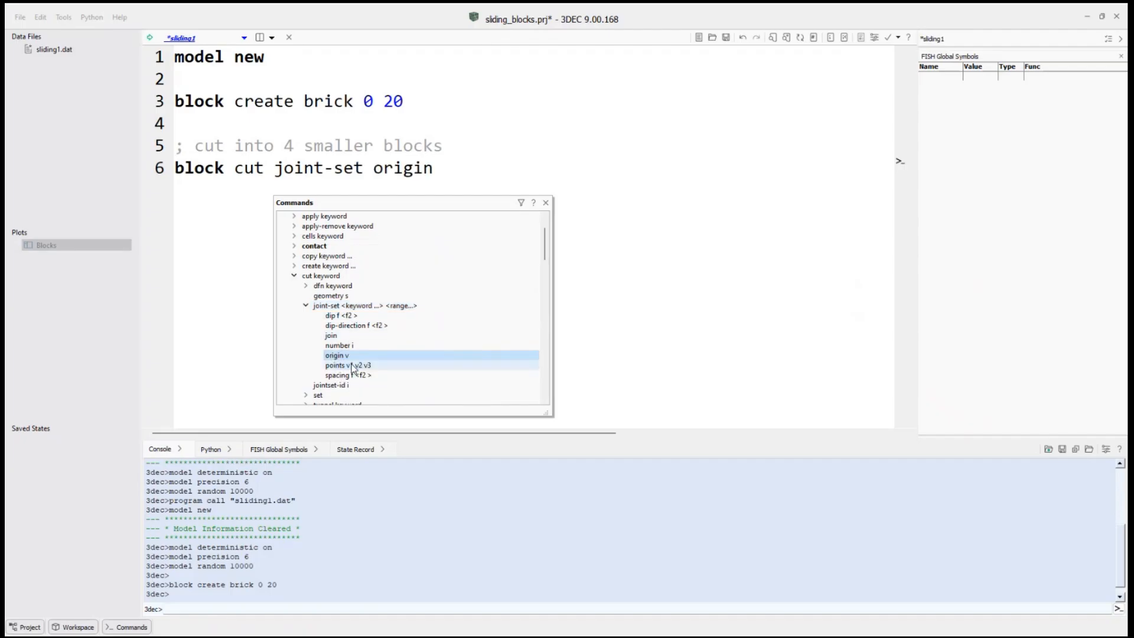
left_click(453, 173)
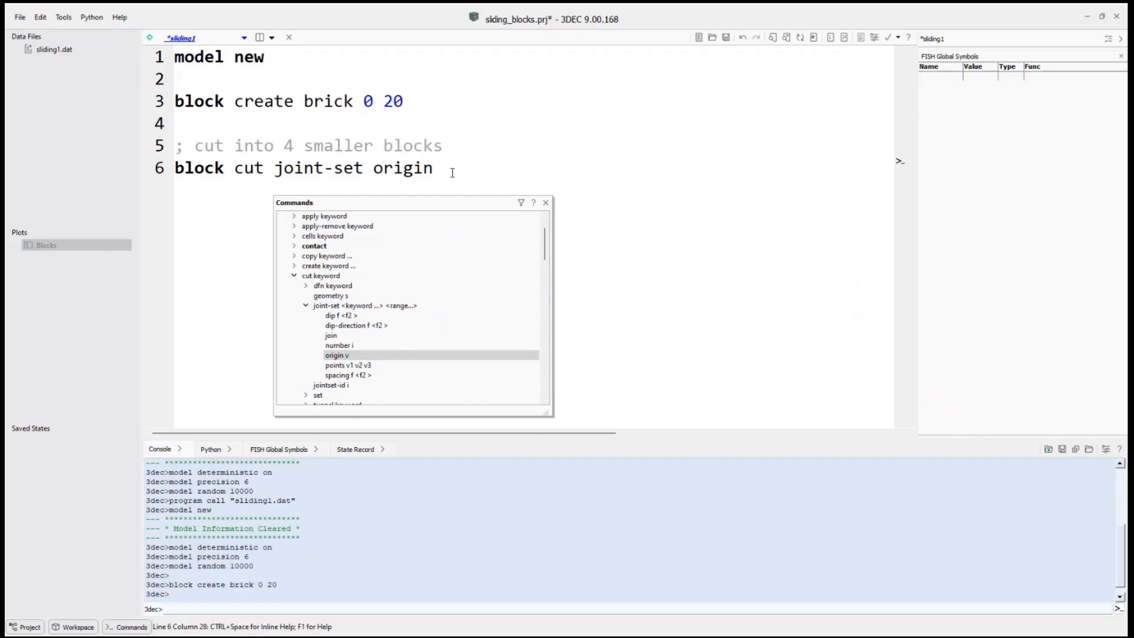
type("0 0 0")
key("BackSpace")
type("2")
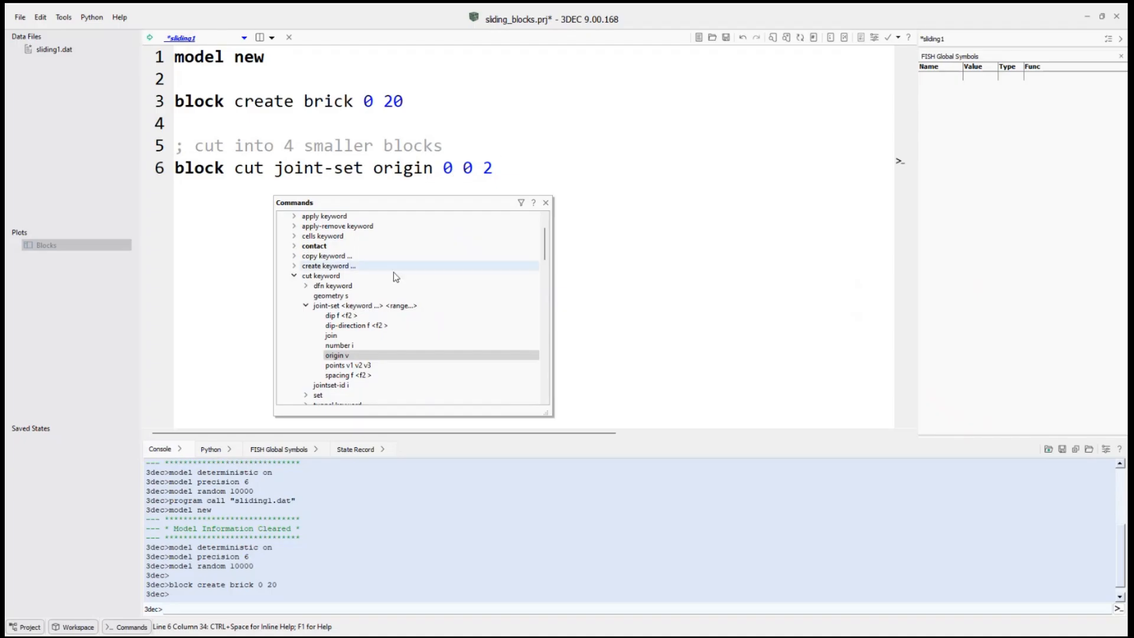
Add the dip keyword from the inline help to the joint-set cut with a value of 16.7.
left_click(347, 316)
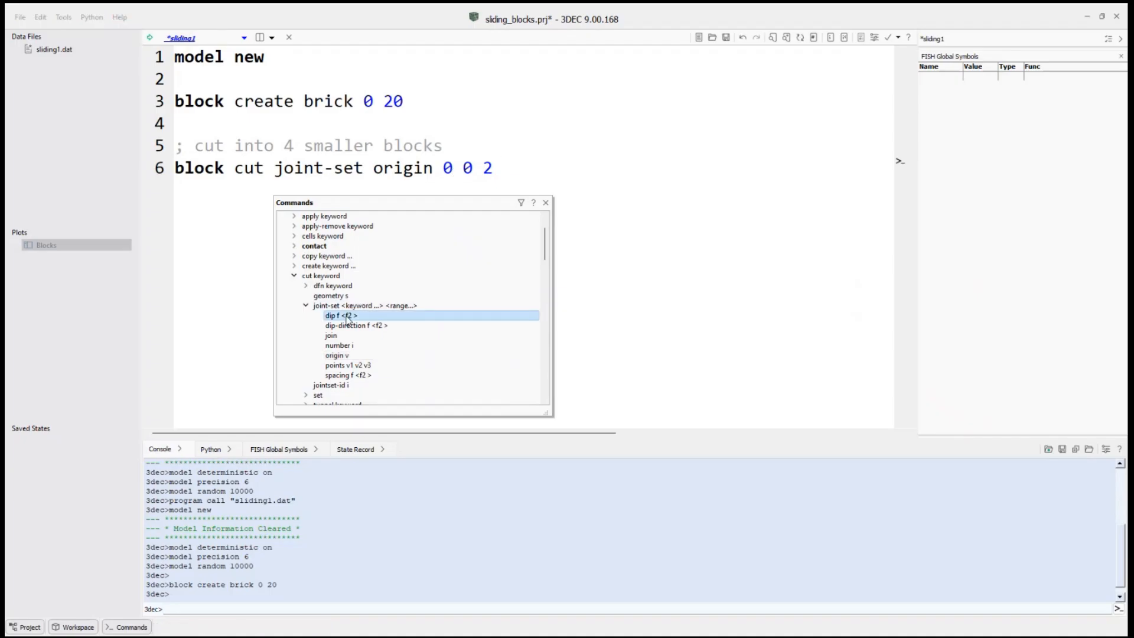
right_click(348, 317)
left_click(373, 325)
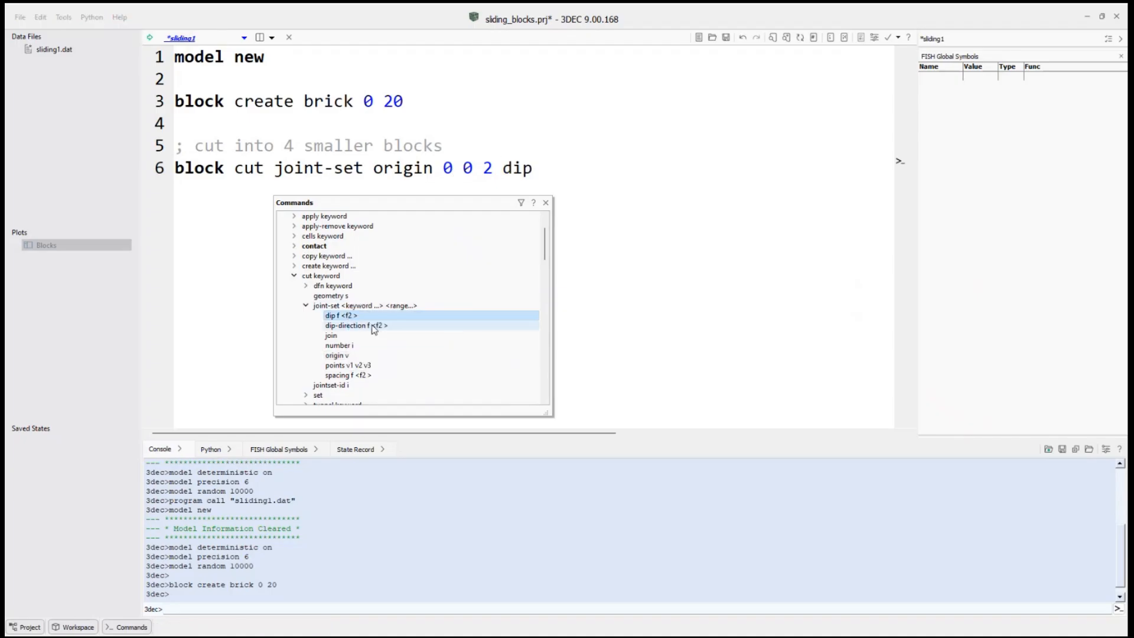
left_click(552, 167)
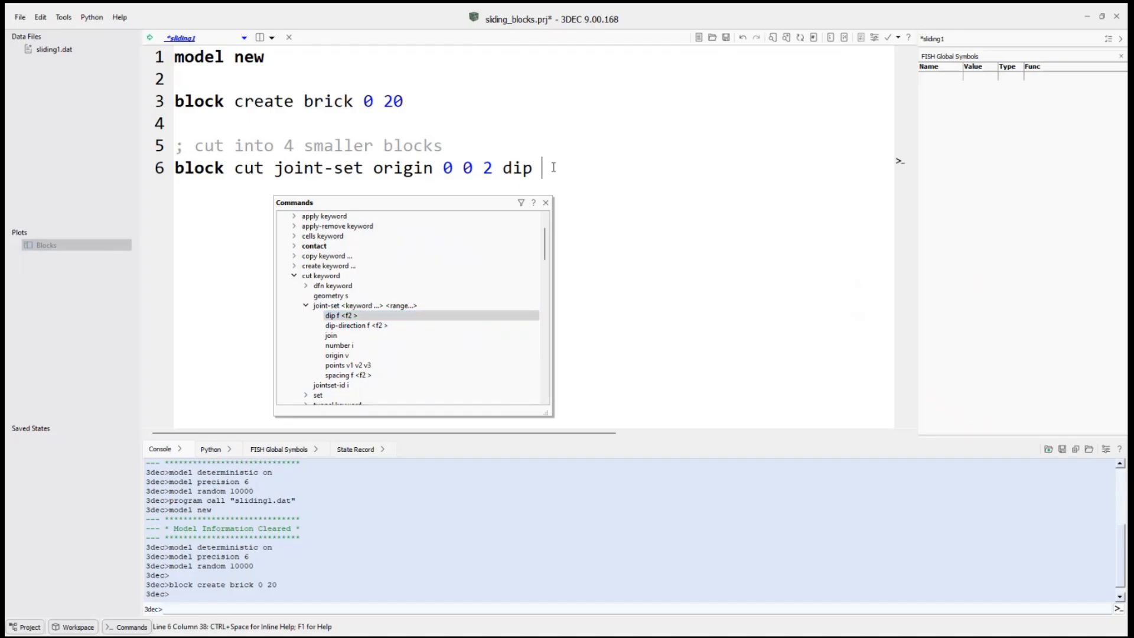
type("15.7")
Add the dip-direction keyword from the inline help with a value of 270 and close the command help.
left_click(363, 327)
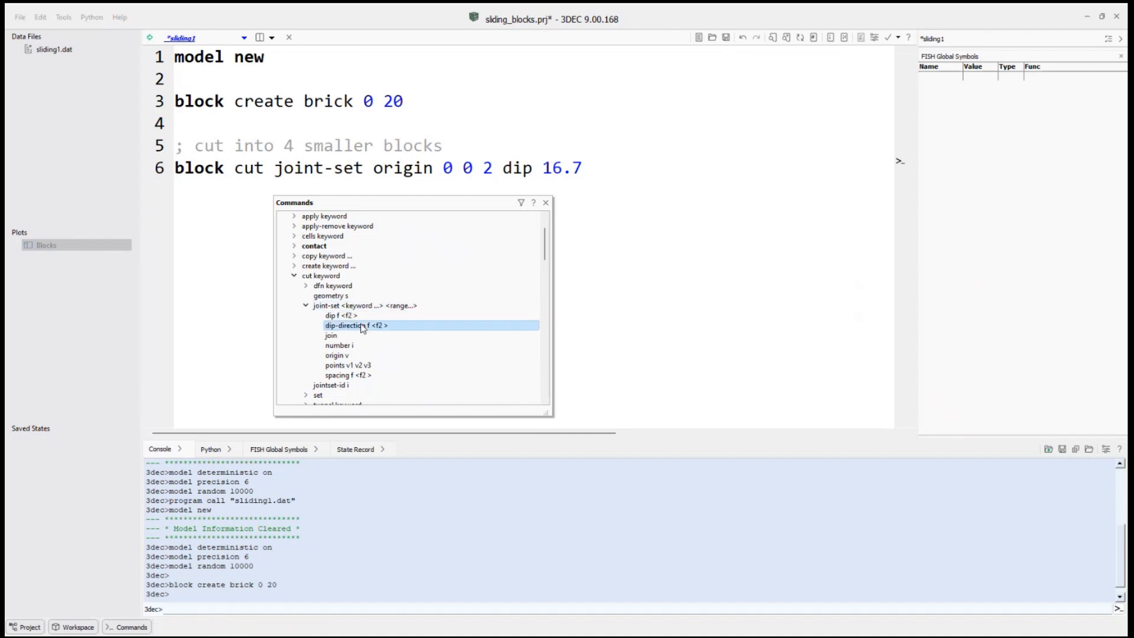
right_click(363, 328)
left_click(426, 328)
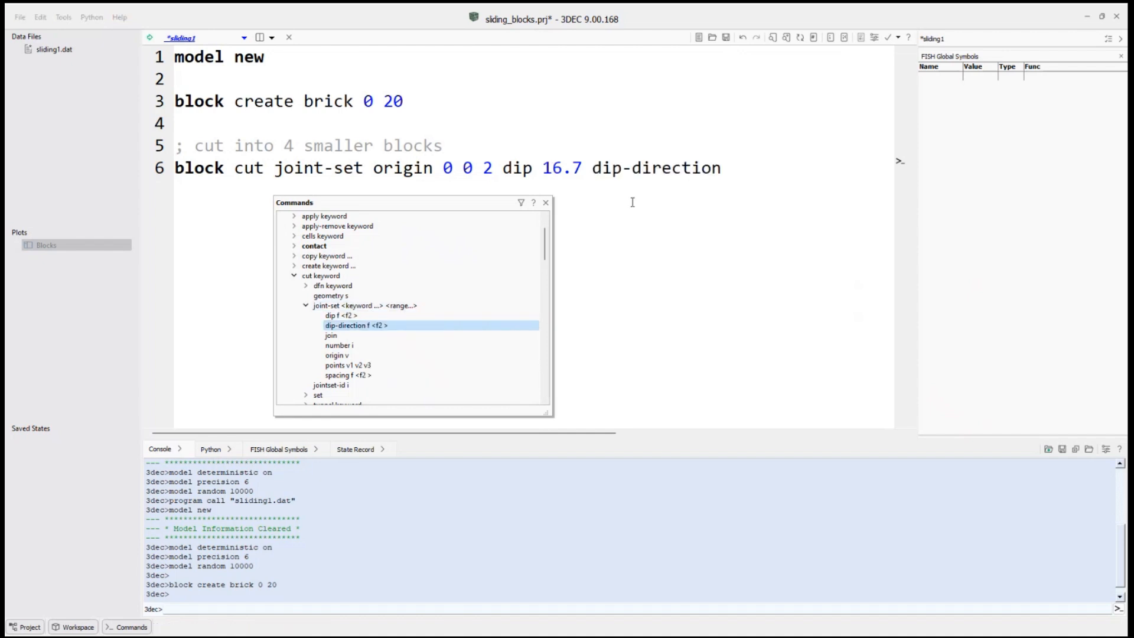
left_click(743, 166)
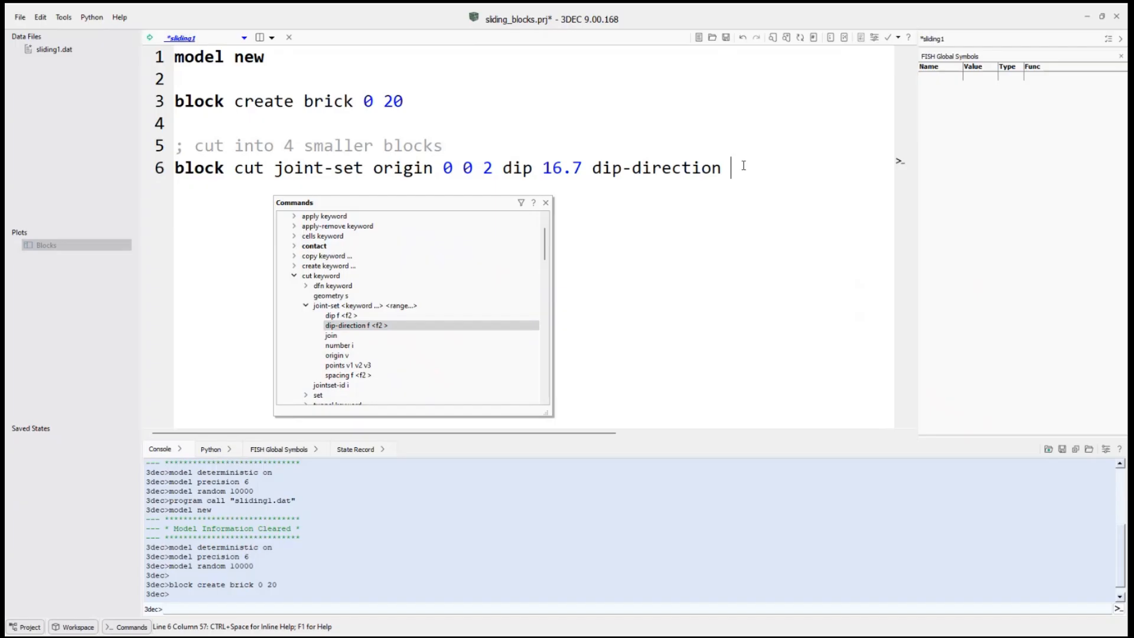
type("270")
left_click(546, 204)
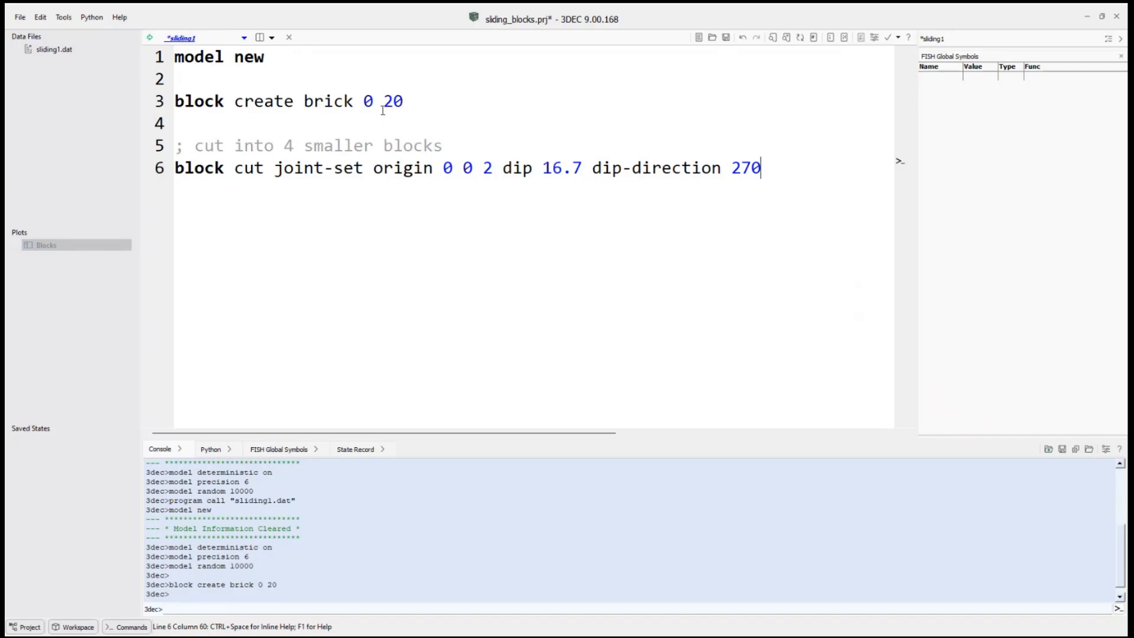
Run the sliding1 data file and rotate the Blocks plot to inspect the inclined cut from the front.
left_click(149, 38)
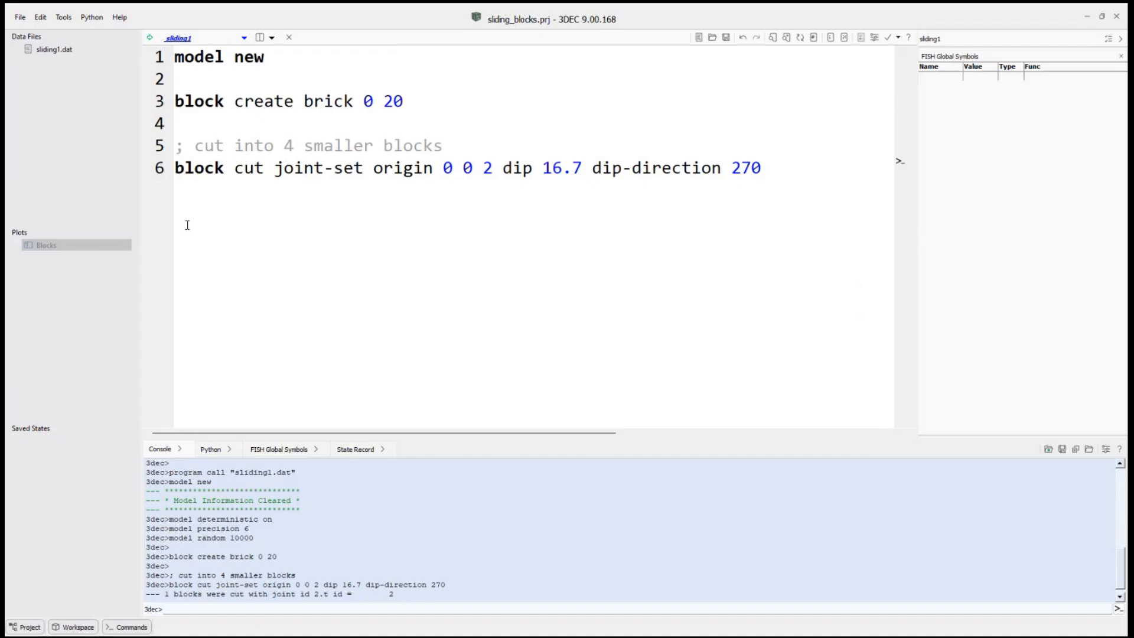
left_click(112, 251)
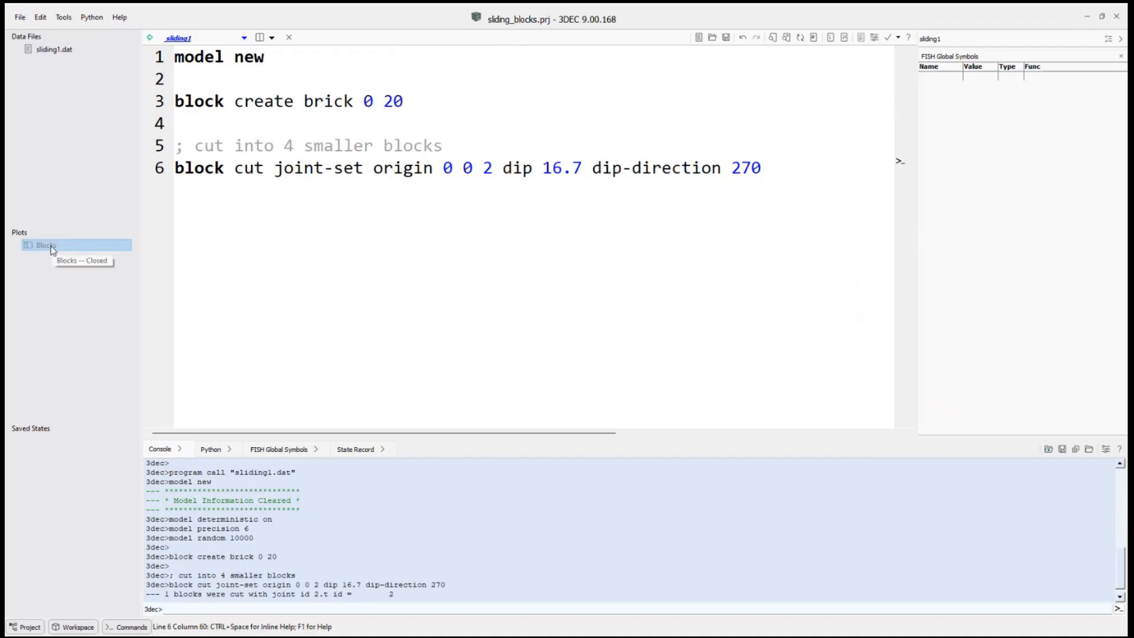
double_click(52, 246)
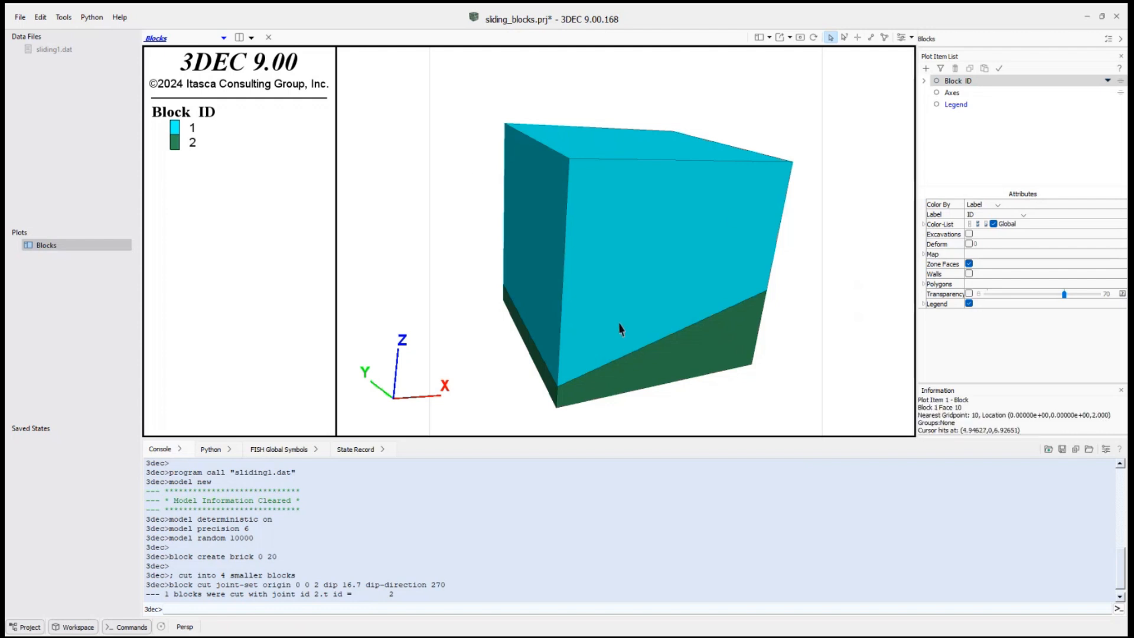
left_click_drag(620, 329, 577, 299)
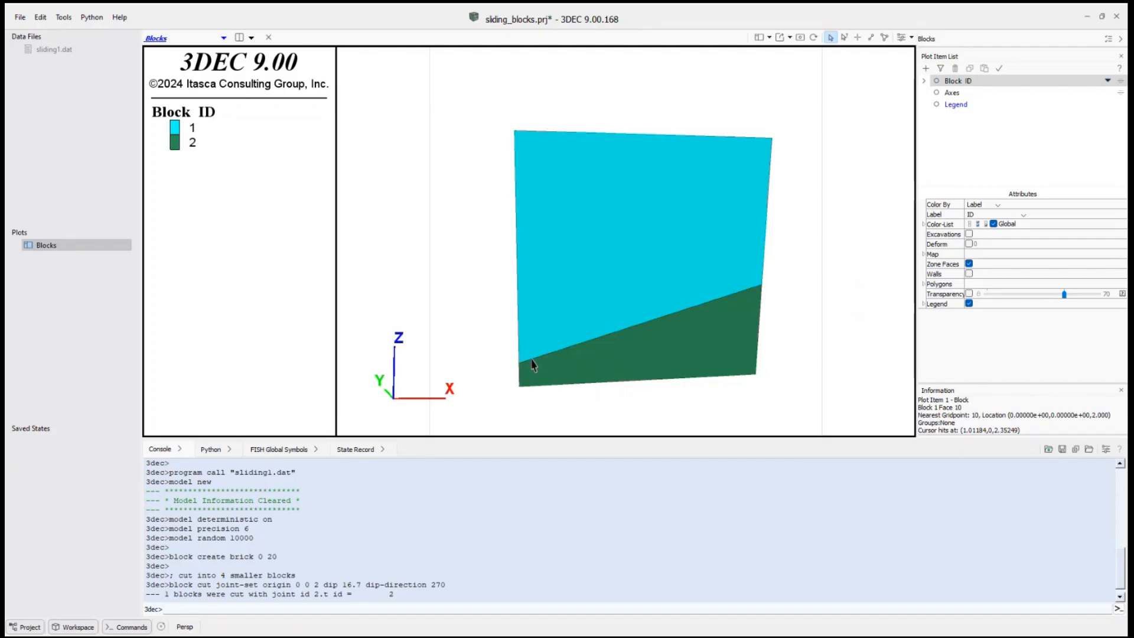
left_click_drag(620, 215, 633, 227)
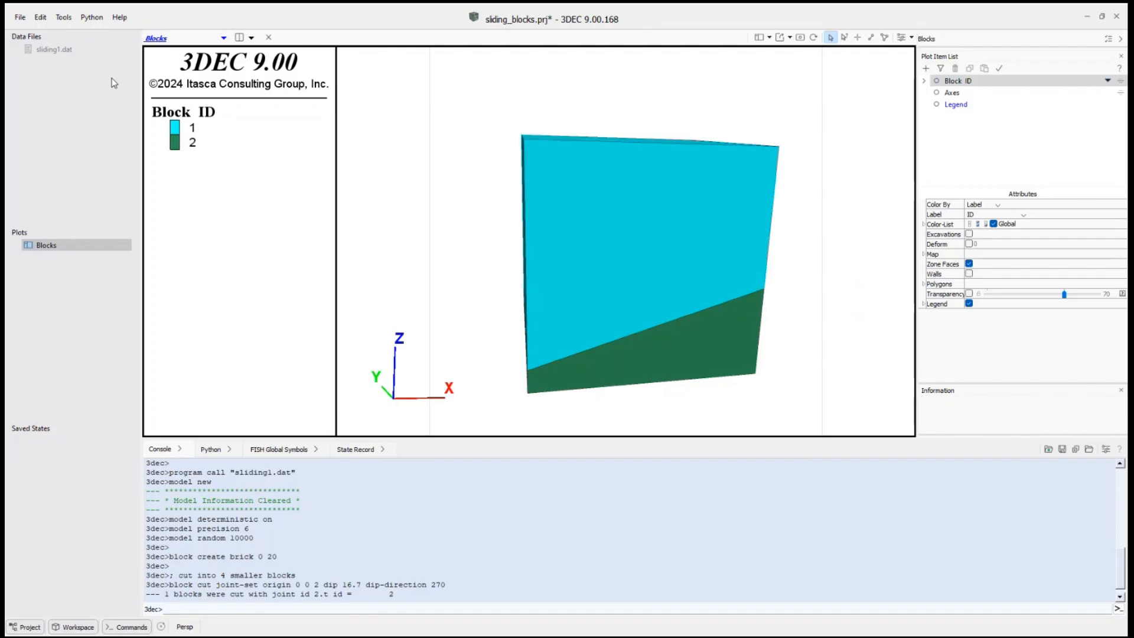
double_click(59, 50)
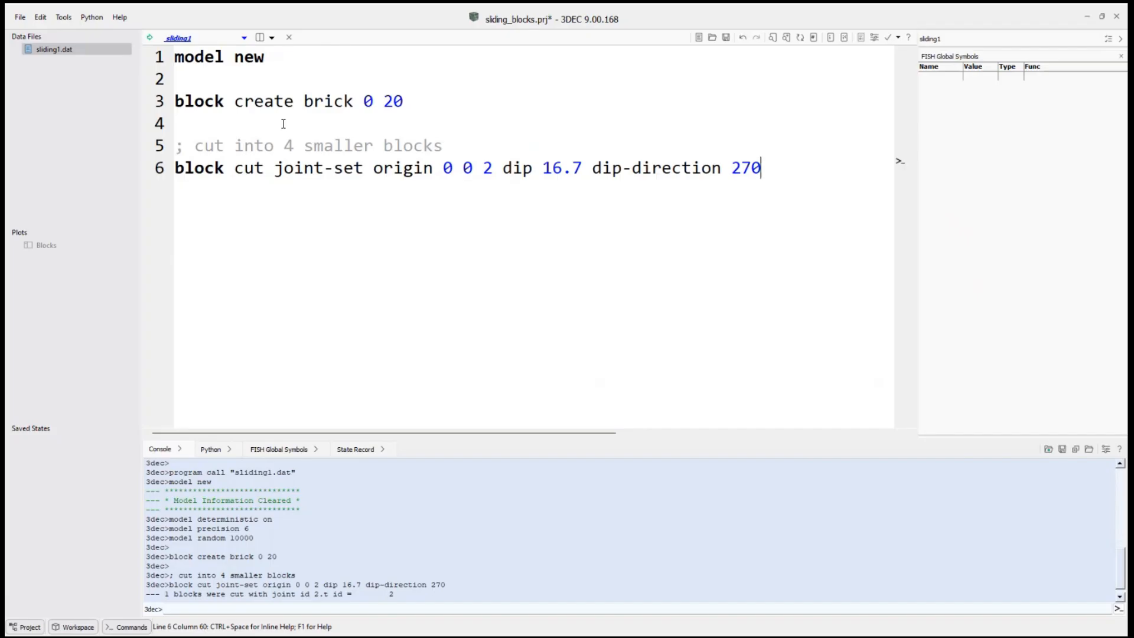
double_click(91, 248)
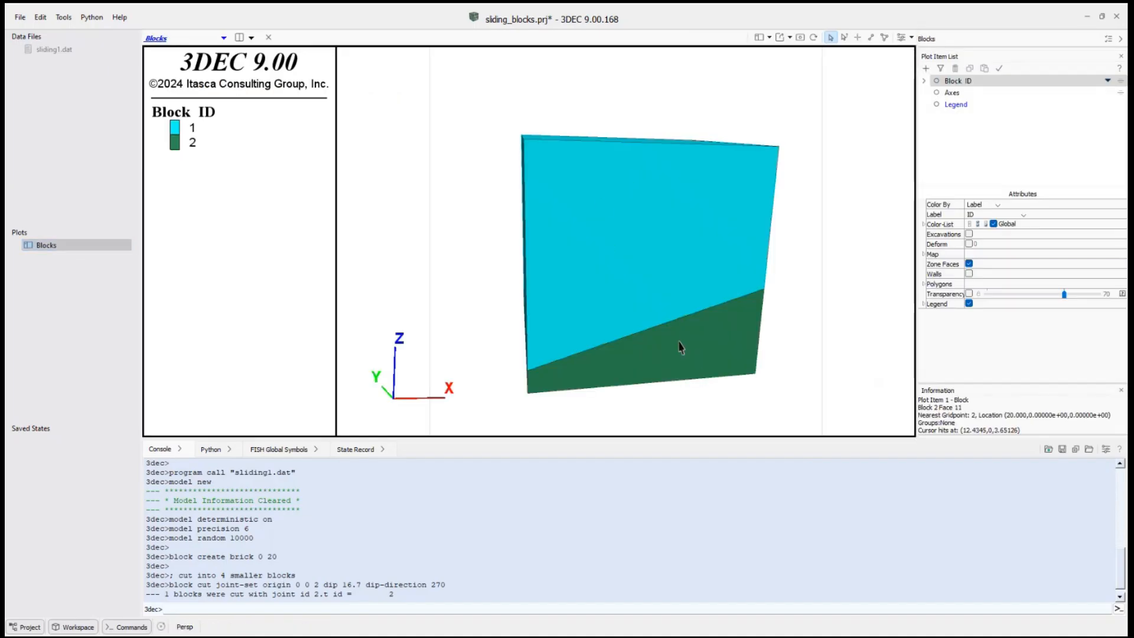
Reopen the sliding1 data file and add the command "block hide range position-z 0 8" on the line below the joint-set cut.
double_click(64, 50)
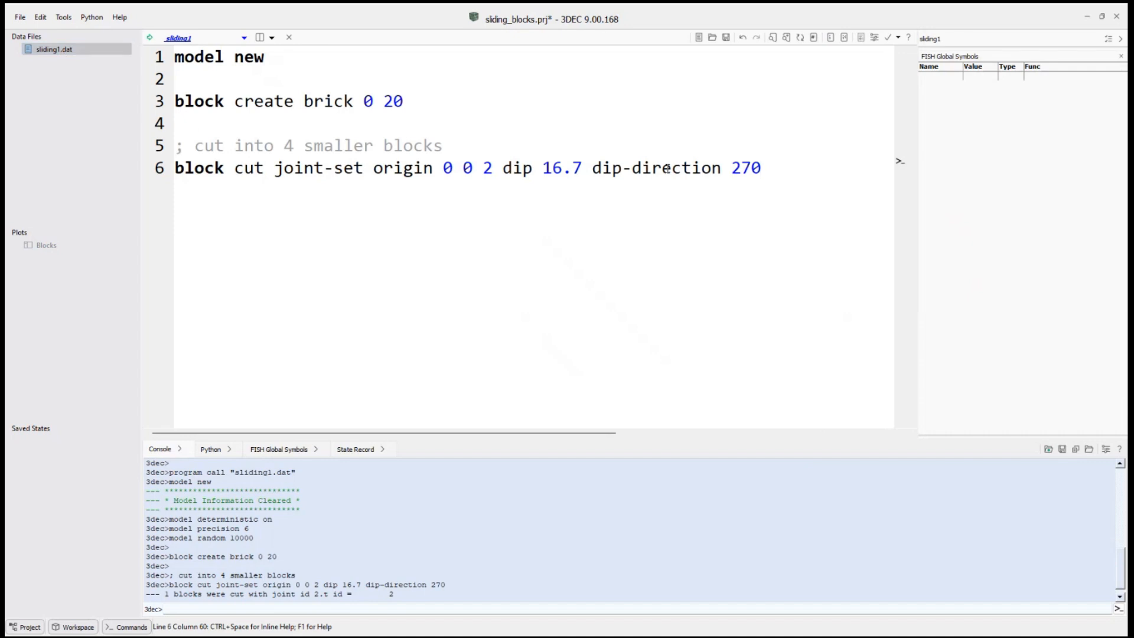
key("Return")
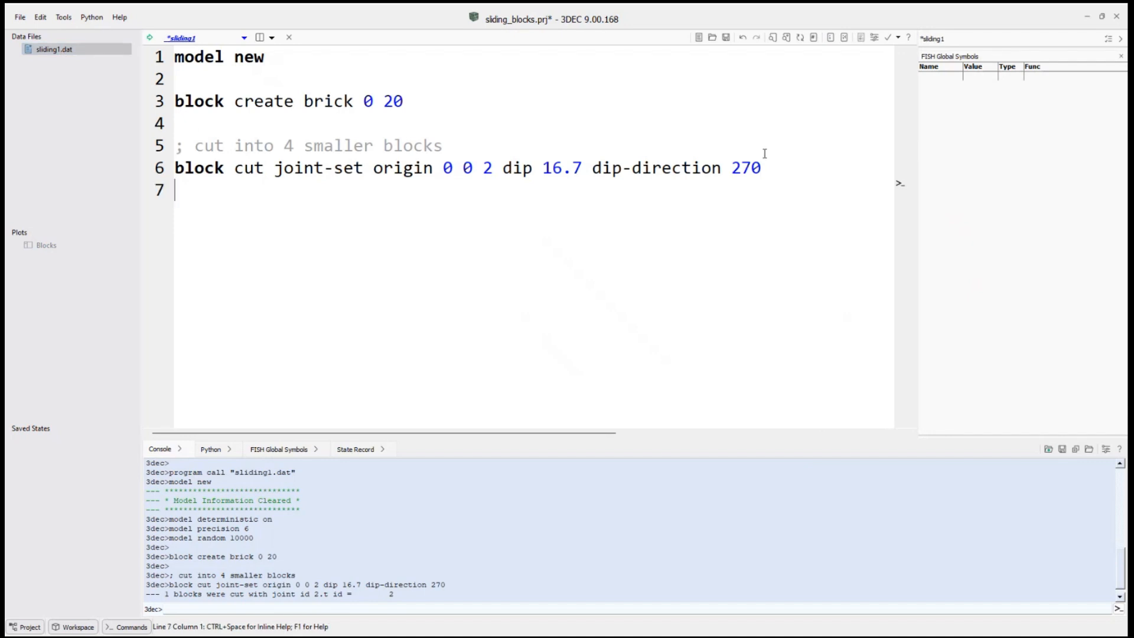
type("block hide range pos-")
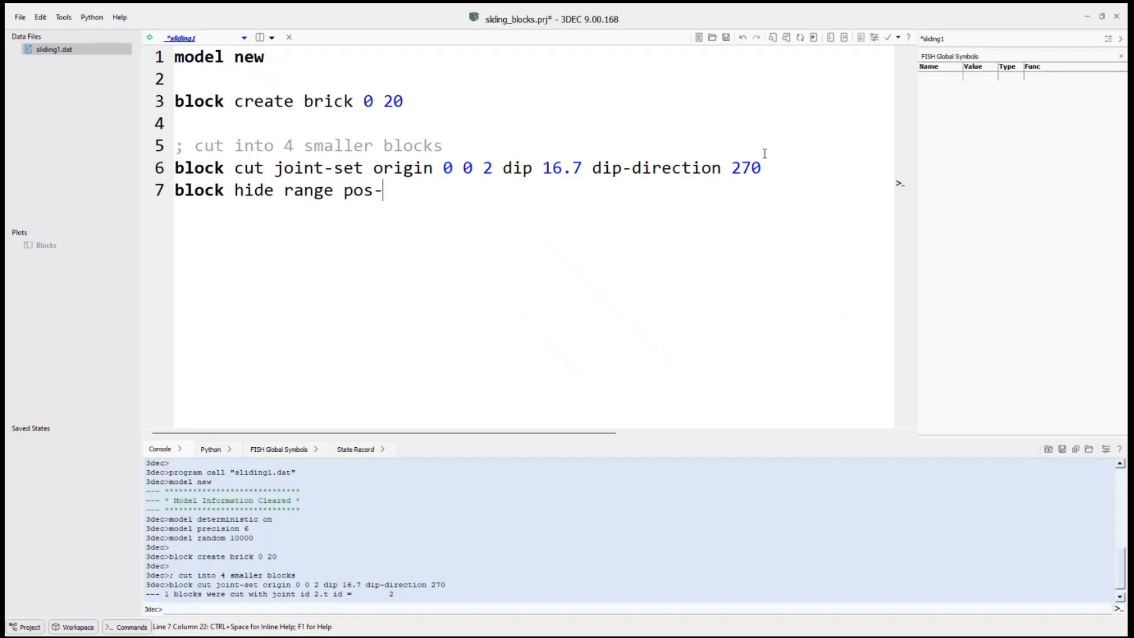
key("BackSpace")
type("ition-z 0 8")
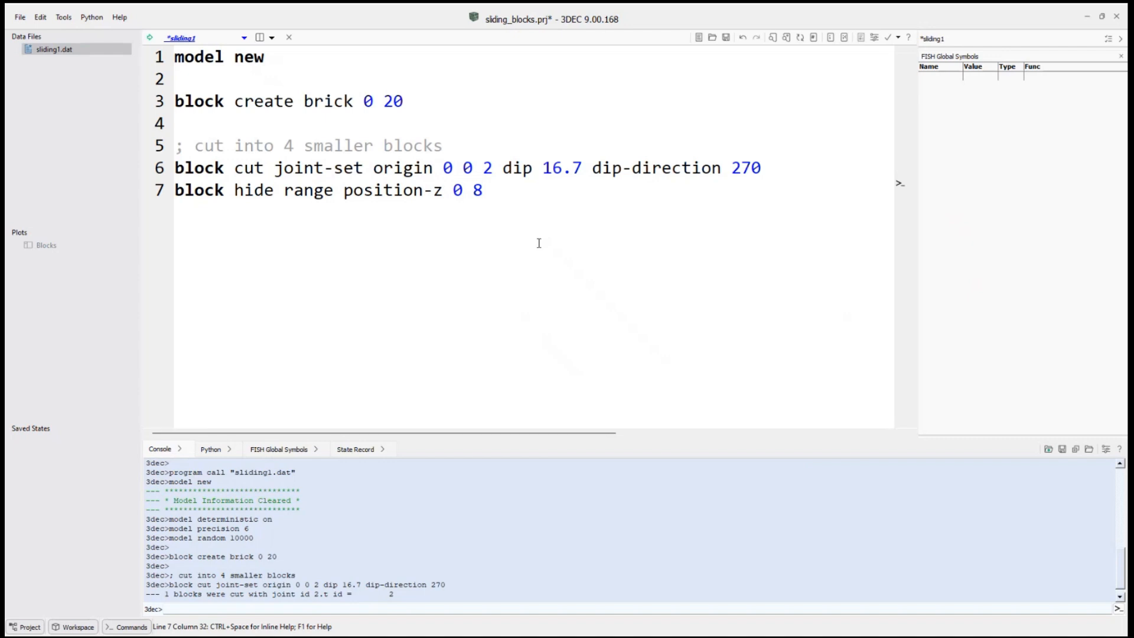
Add the abbreviated command "block hide range pos-z 0 8" below the full-keyword version, leaving an empty line between them.
key("Return")
key("Return")
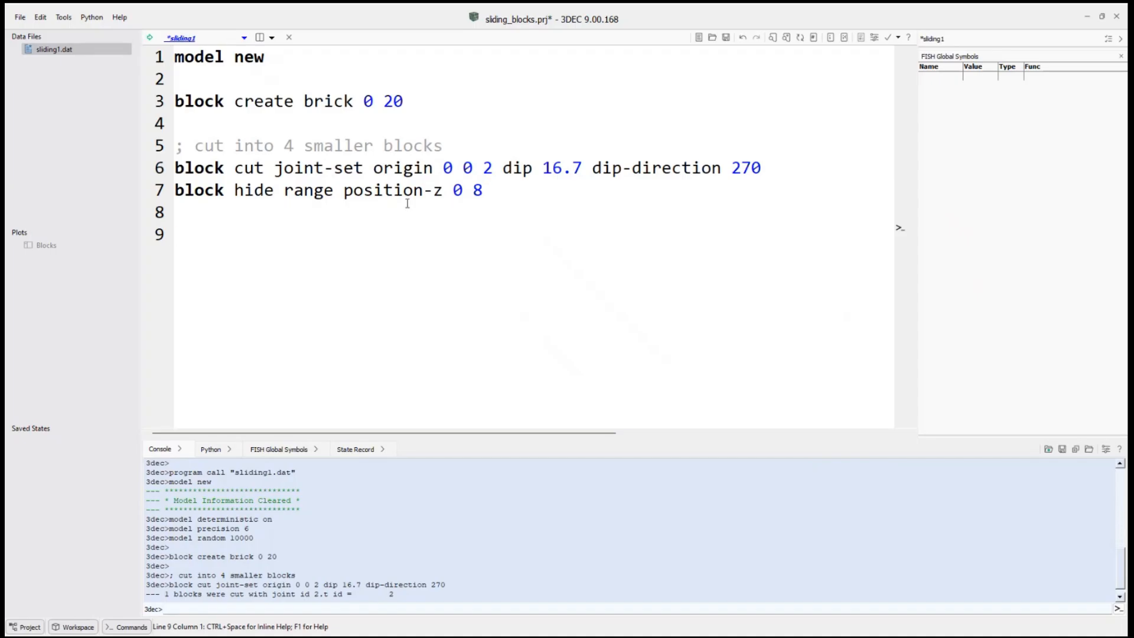
type("block hide ")
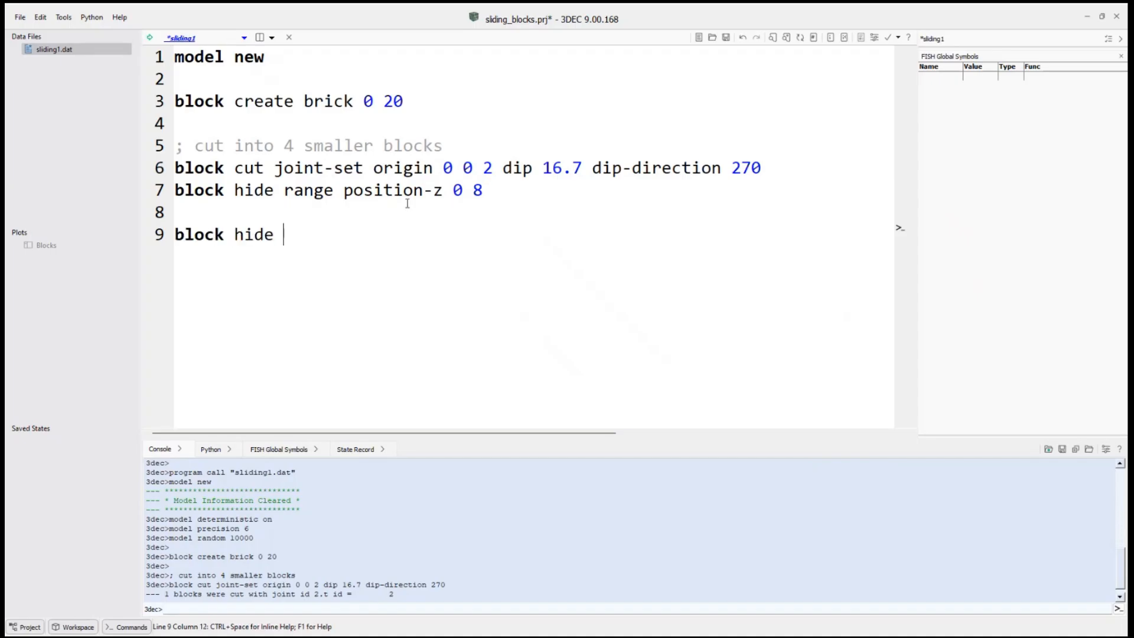
type("range pos-")
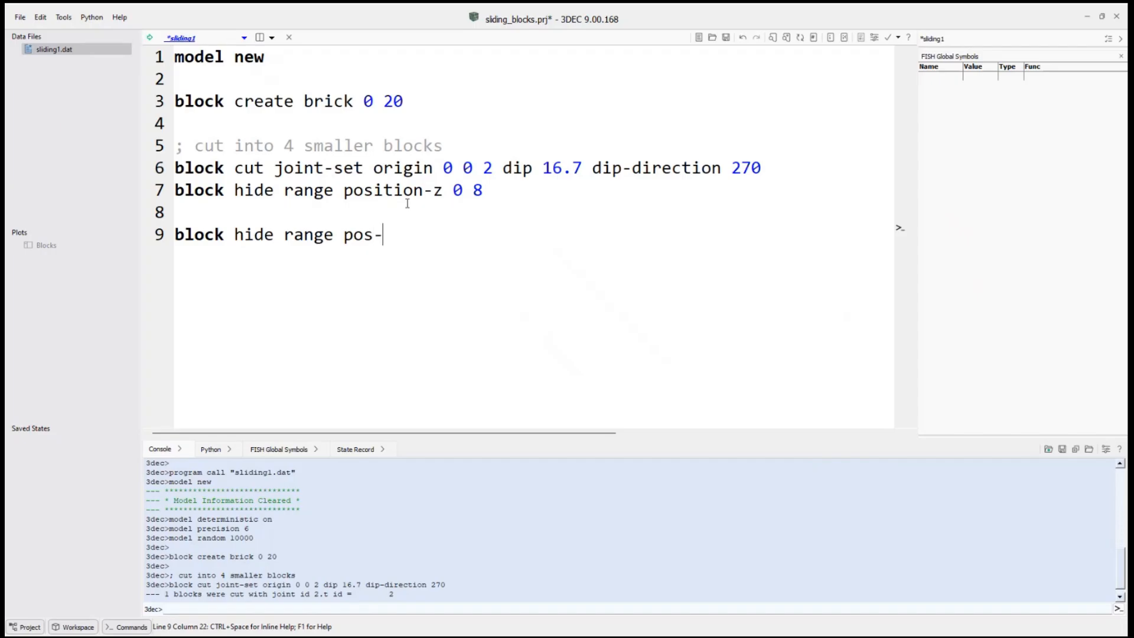
type("z 0 8")
left_click(373, 233)
key("BackSpace")
key("BackSpace")
type("os")
right_click(357, 213)
left_click(359, 214)
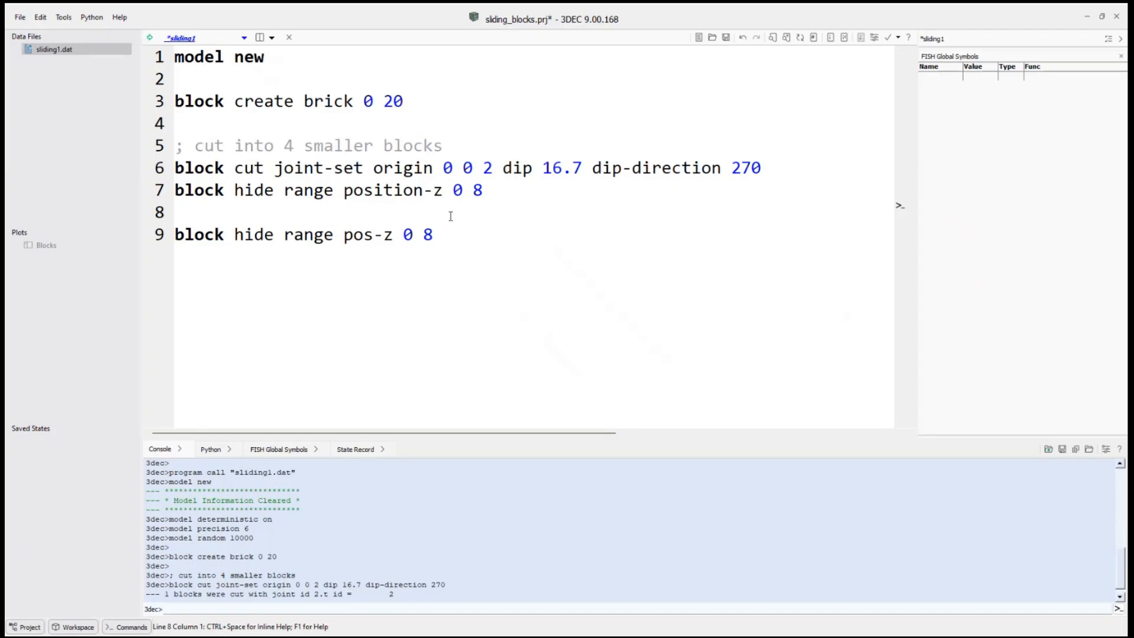
Delete the full-keyword "block hide range position-z 0 8" command together with its line.
left_click_drag(500, 190, 174, 194)
key("BackSpace")
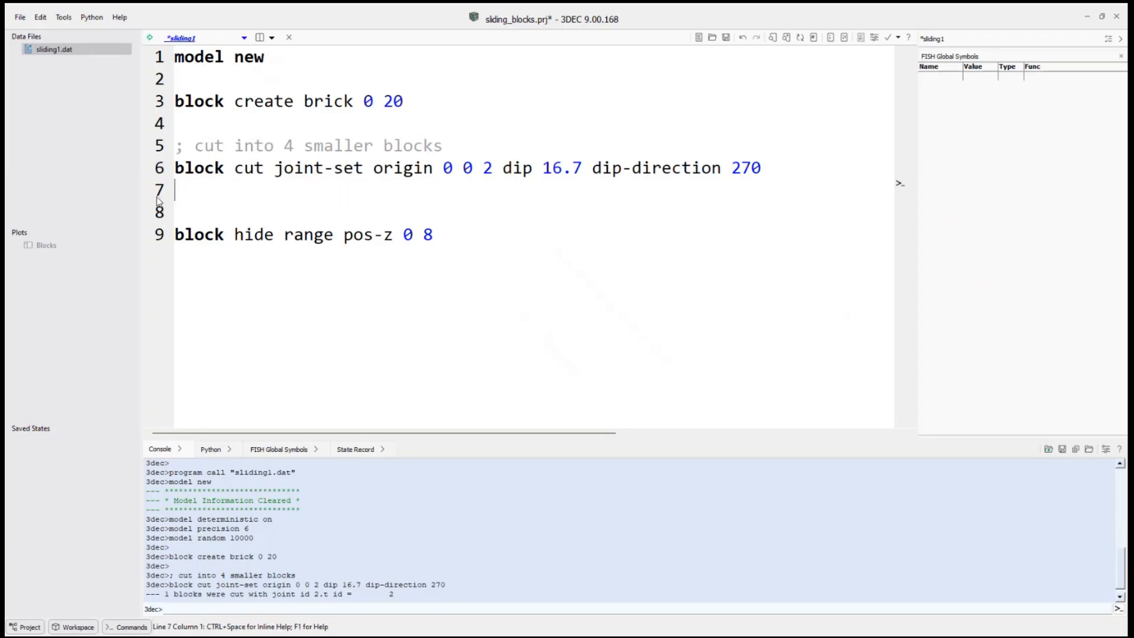
key("BackSpace")
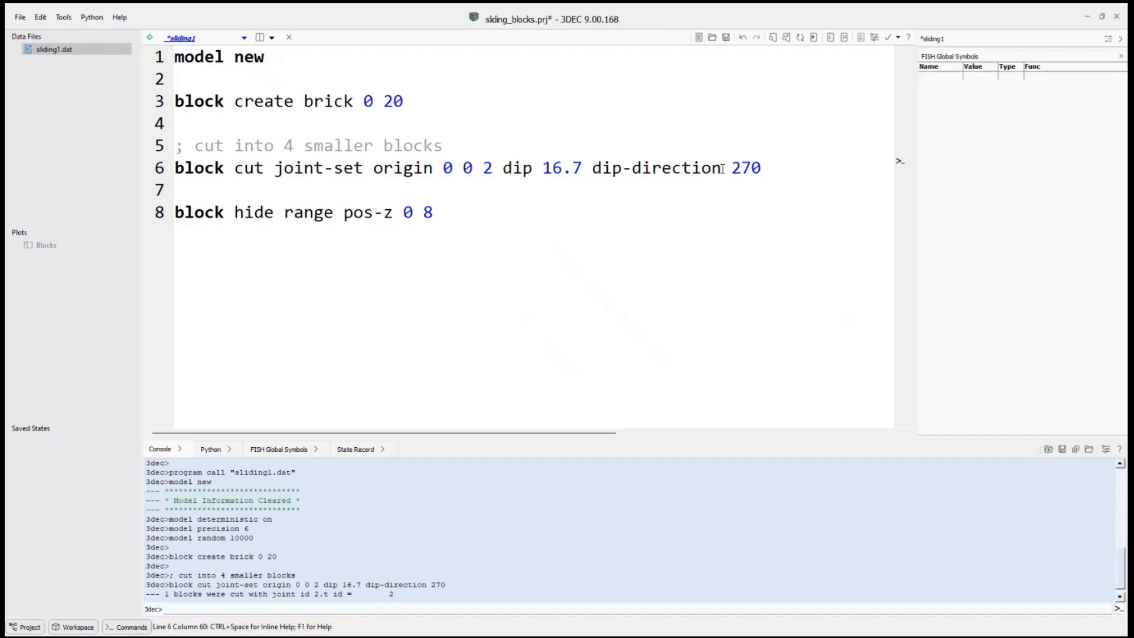
Shorten the dip-direction keyword in the joint-set cut to dip-dir and remove the empty line before the hide command.
left_click_drag(721, 168, 660, 168)
key("BackSpace")
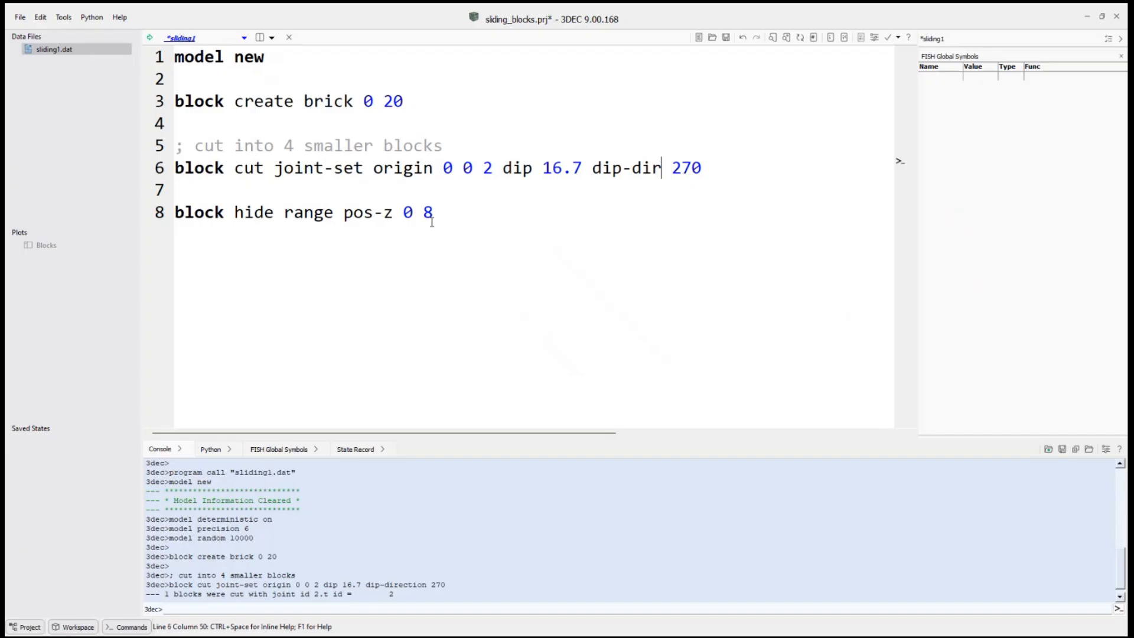
key("End")
key("Delete")
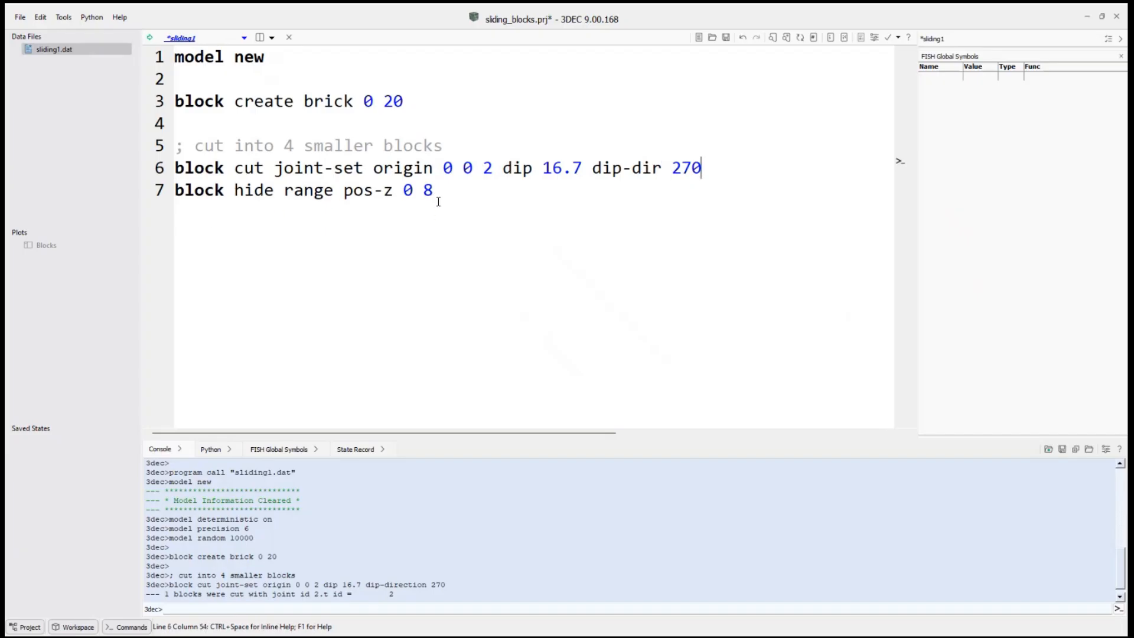
Add a second cut below an empty line with "block cut joint-set origin 5 0 3 dip 90 dip-dir 90".
left_click(458, 190)
key("Return")
key("Return")
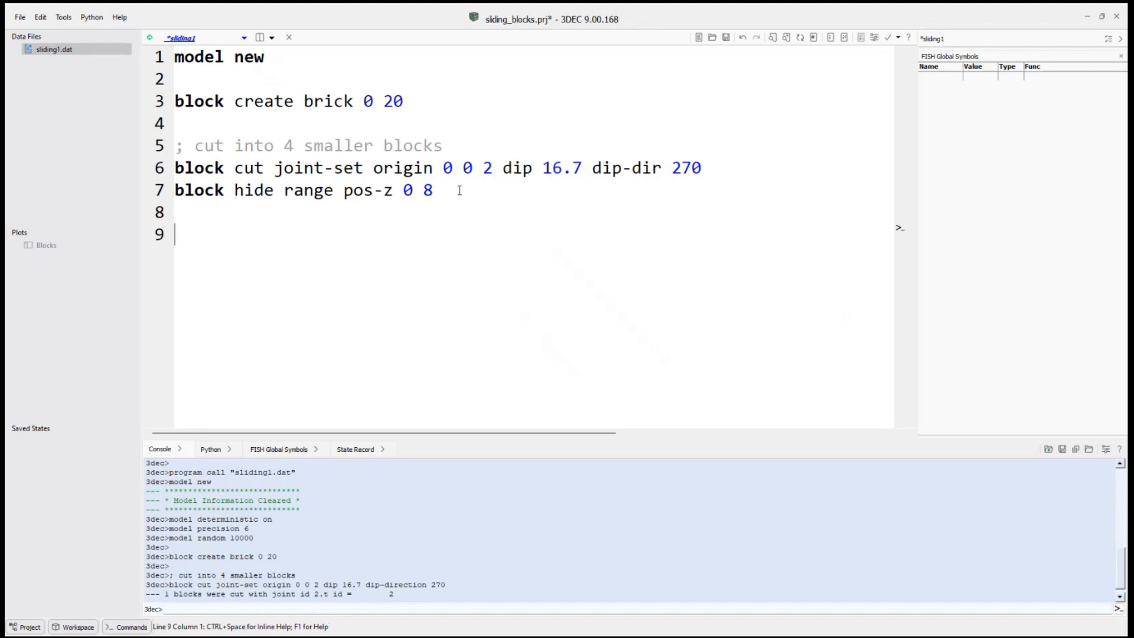
type("block cut ")
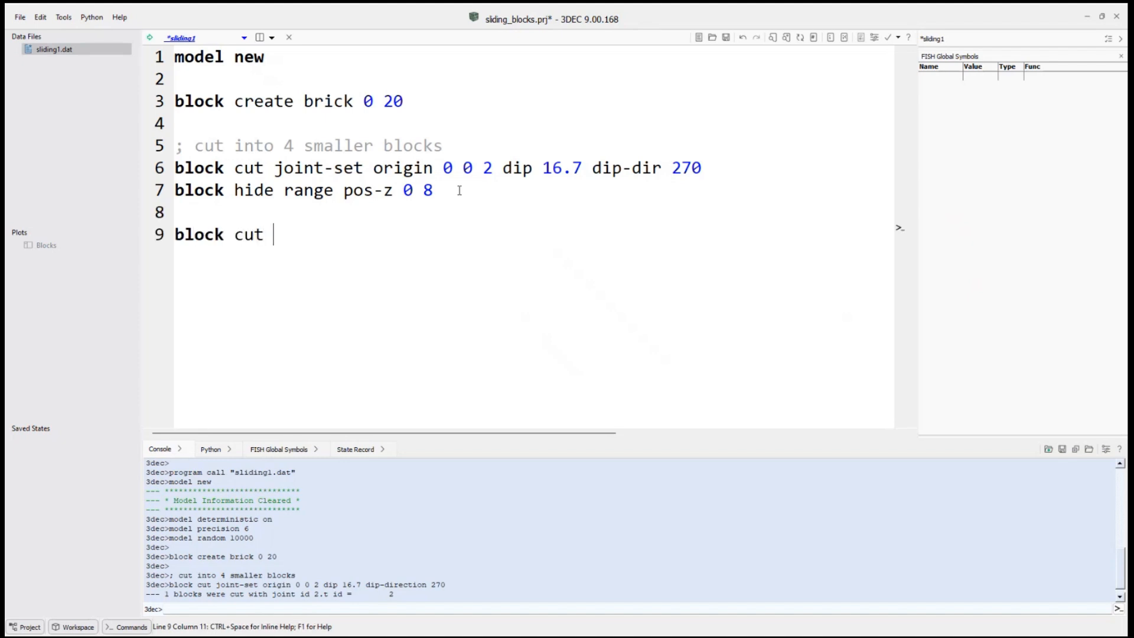
type("joint-set origin ")
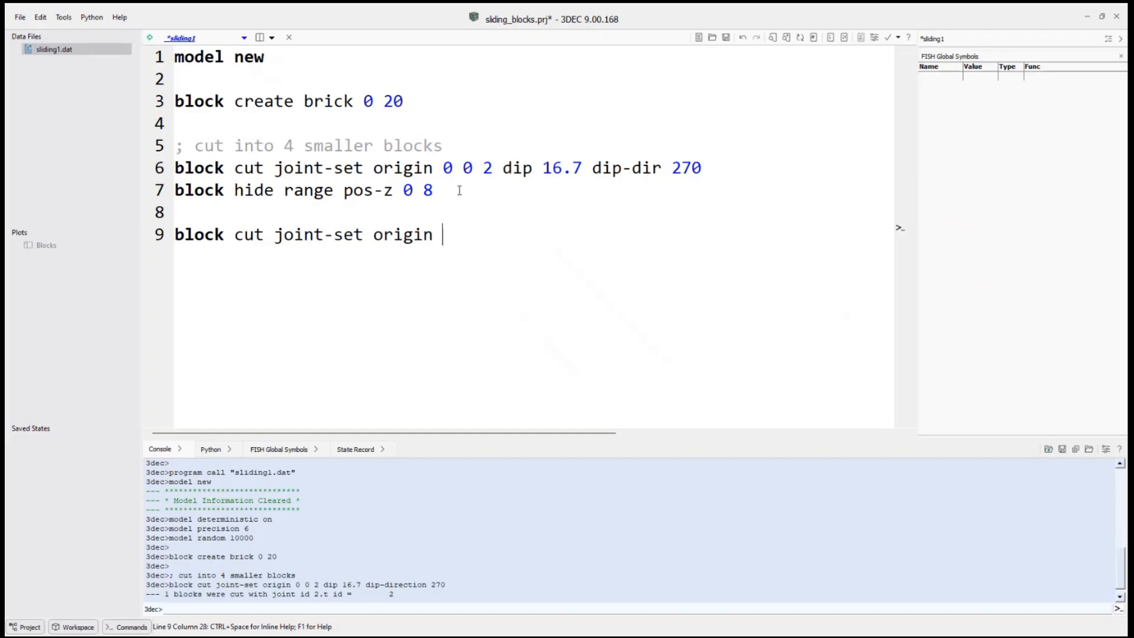
type("5 0 3 dip 90")
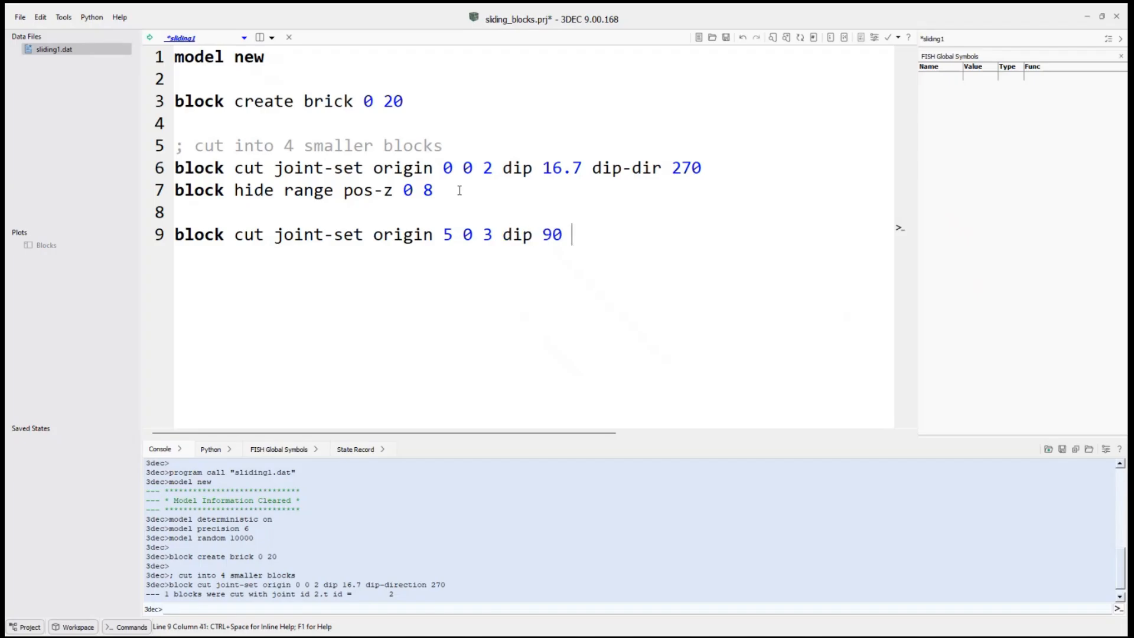
type(" dip-dir 90")
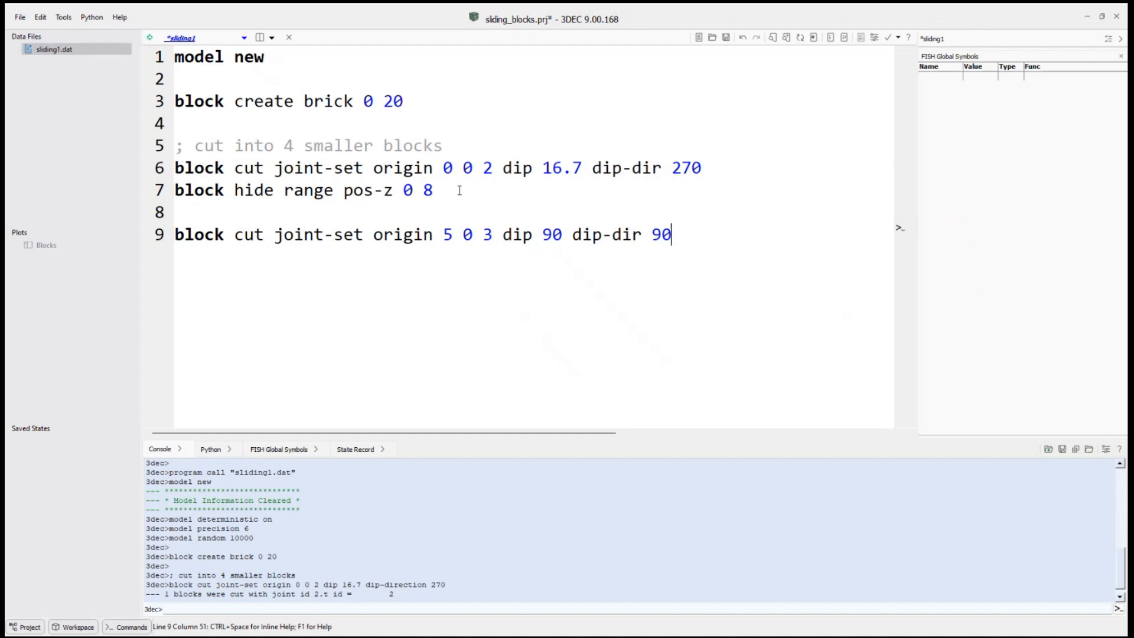
Run the sliding1 data file, check the vertical cut in the Blocks plot and return to the data file.
left_click(149, 37)
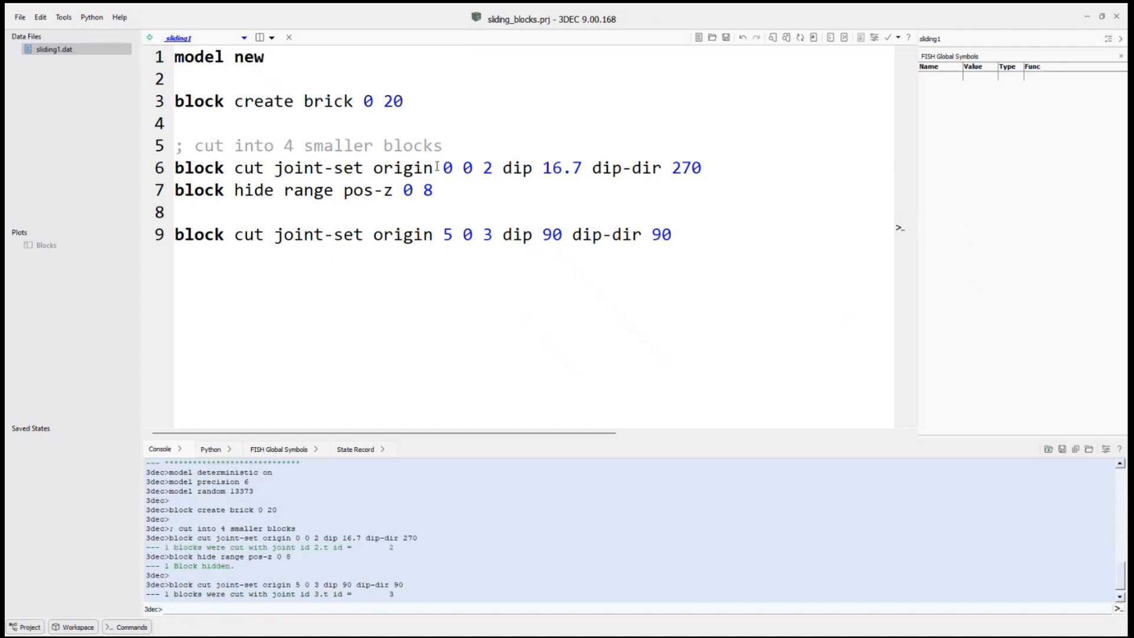
double_click(65, 246)
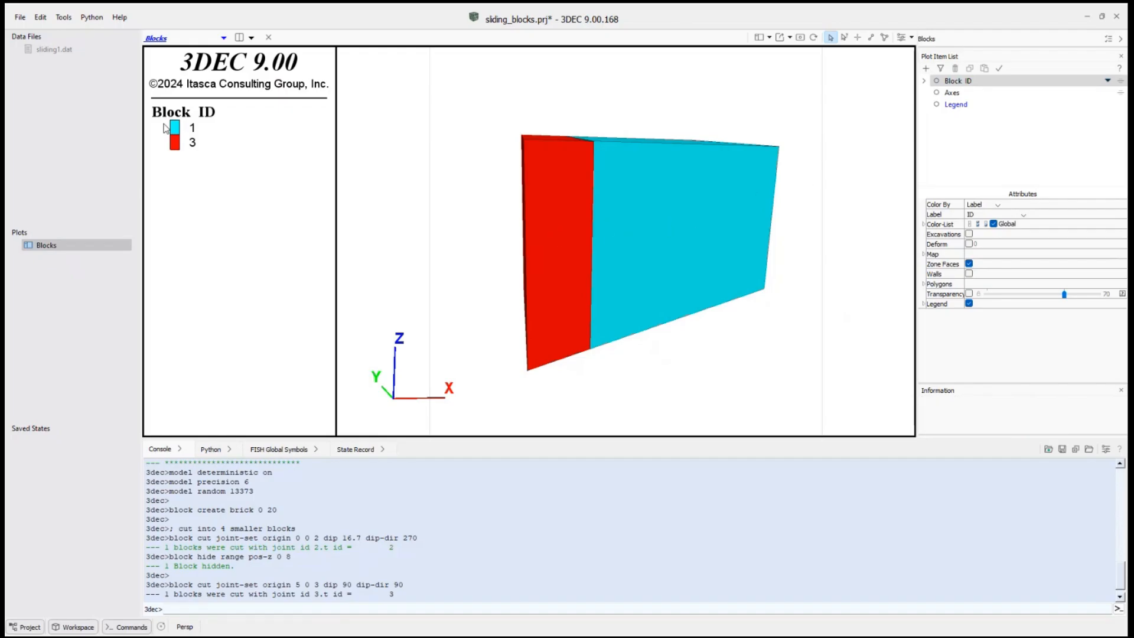
double_click(54, 49)
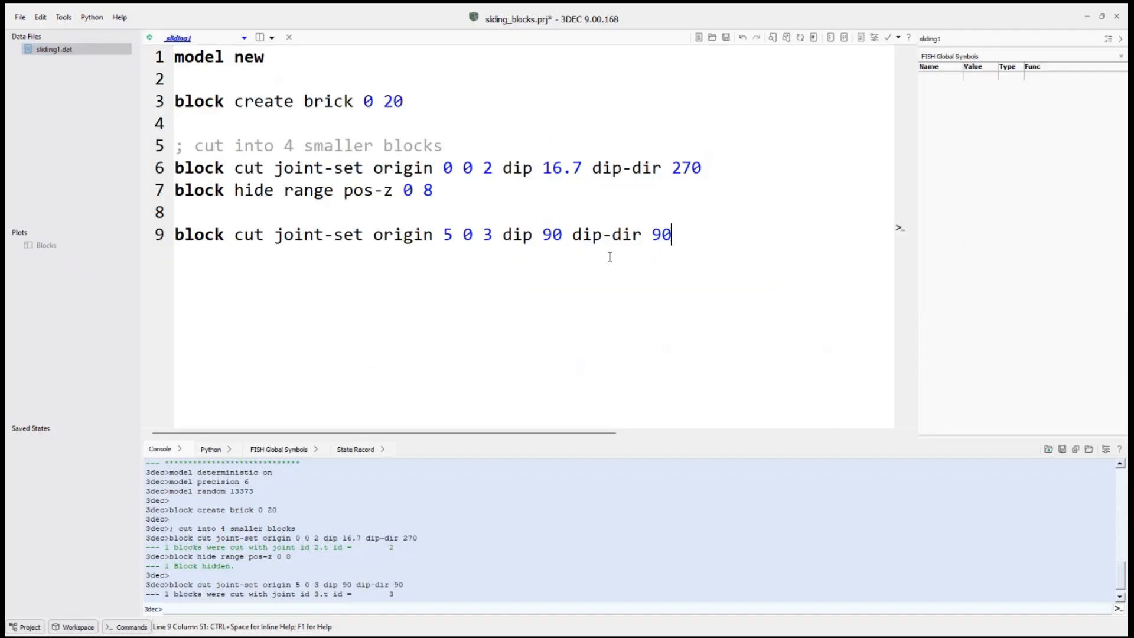
Add the command "block hide range pos-x 0 5" below the vertical cut.
key("Return")
type("block hide ")
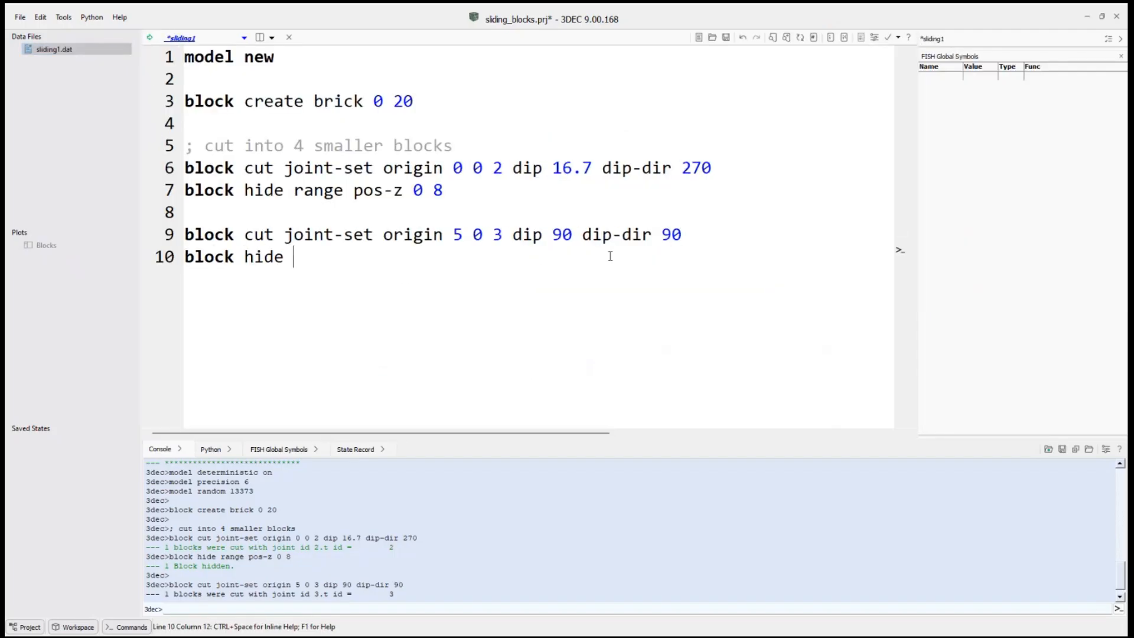
type("range po-")
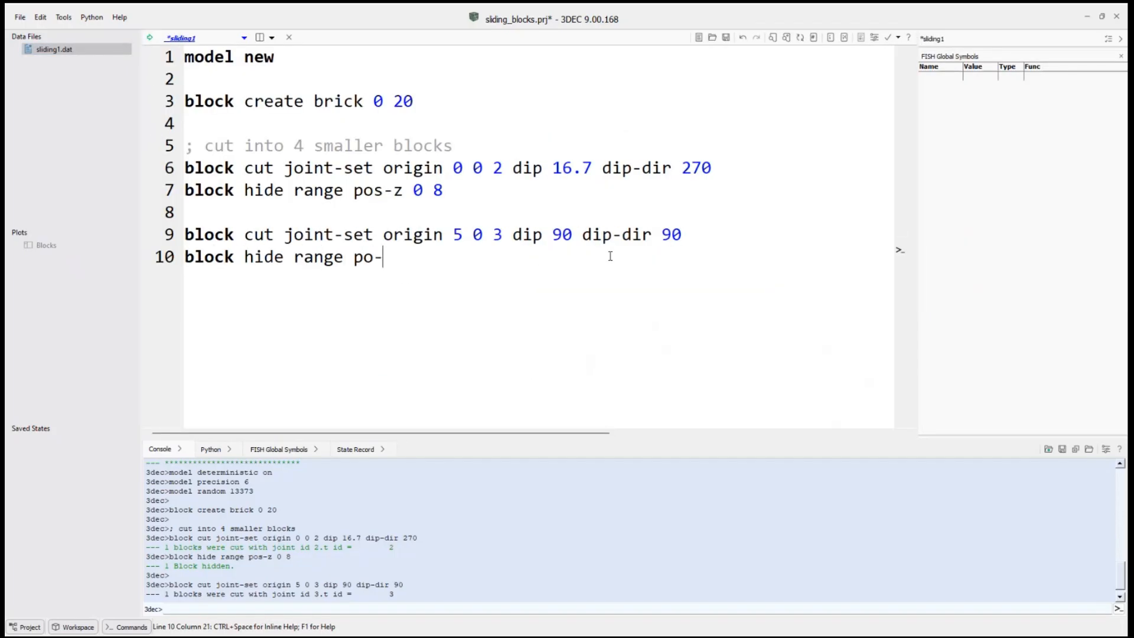
type("x")
key("BackSpace")
key("BackSpace")
type("z")
key("BackSpace")
type("s-x 0 5")
key("Return")
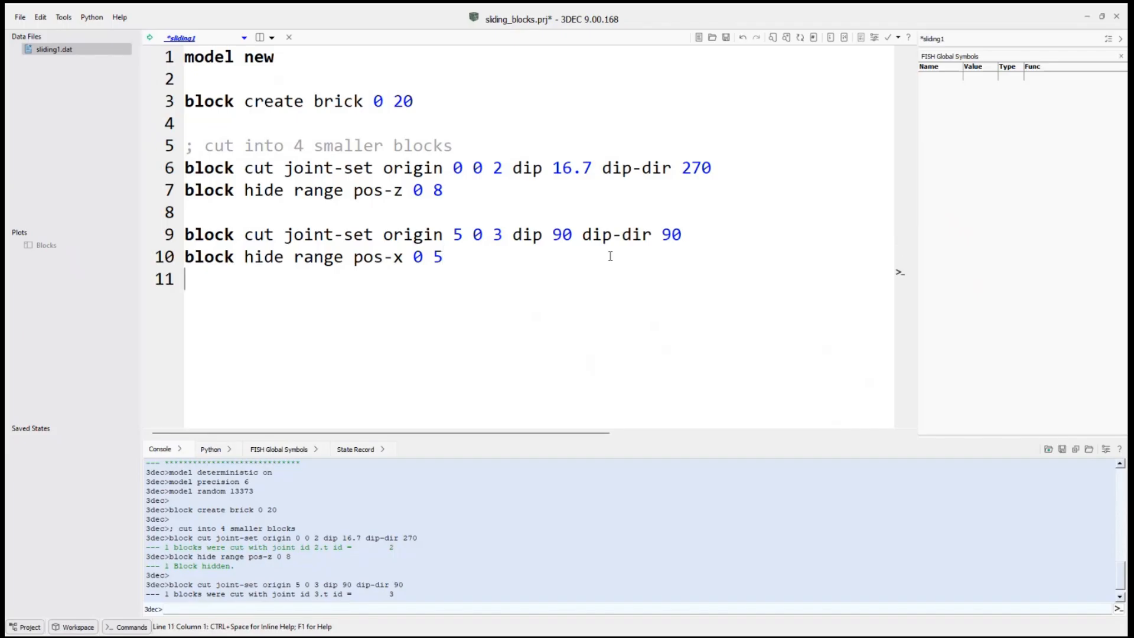
Add a third cut with "block cut joint-set origin 5 0 12 dip 21.8 dip-dir 270", followed by "block hide off" on its own line.
type("block cut joint-")
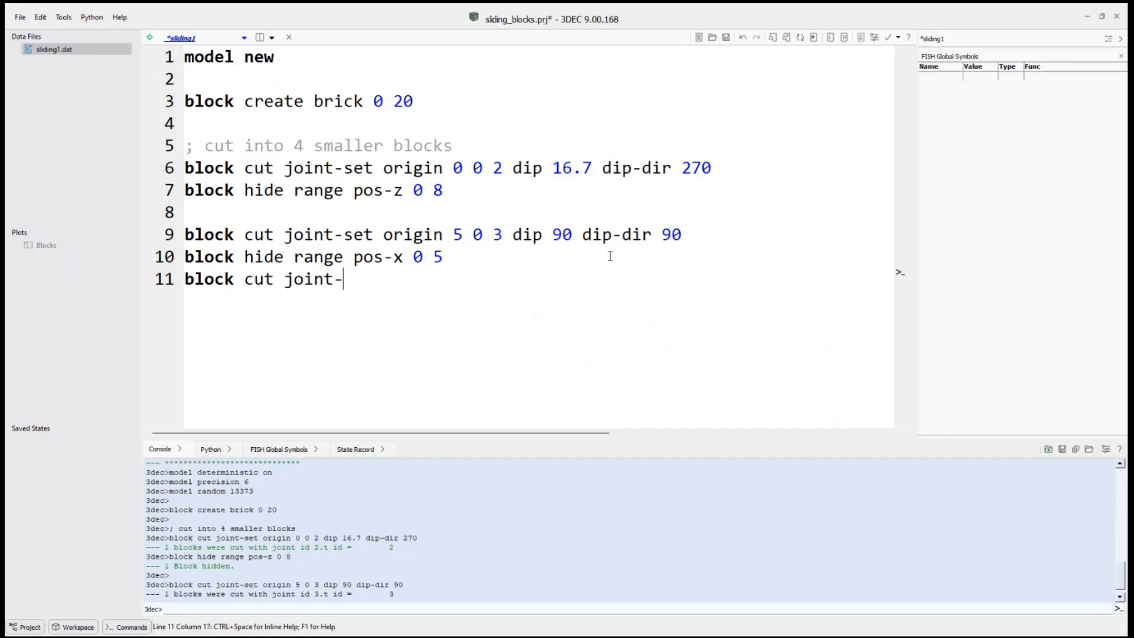
type("set origin ")
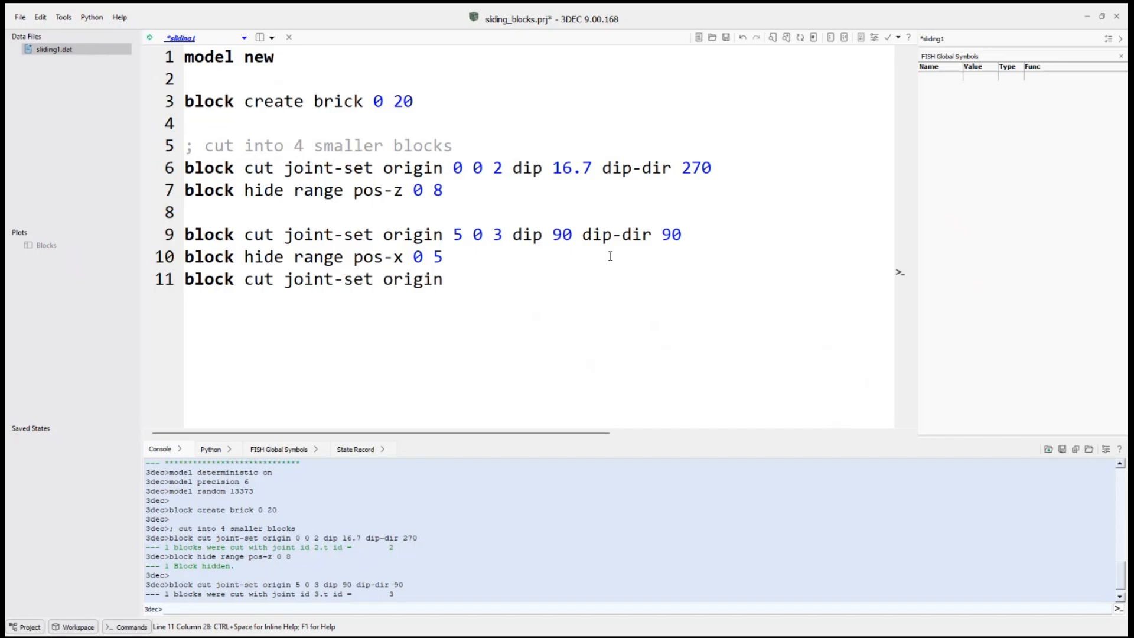
type("5 0 12 dip 21.8")
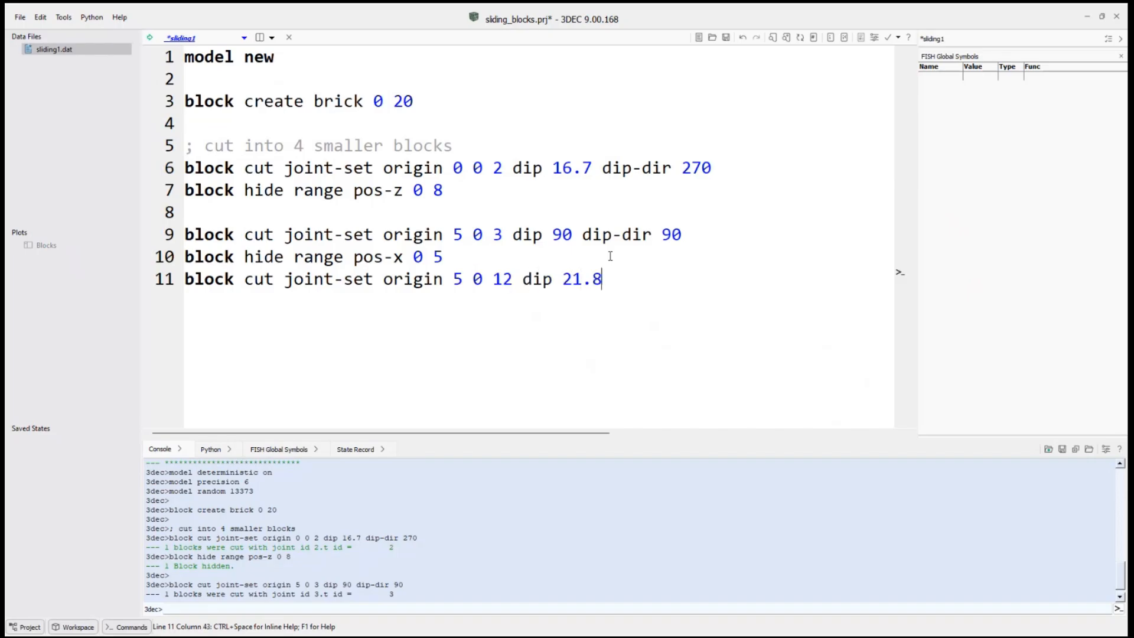
type(" dip-dir 270")
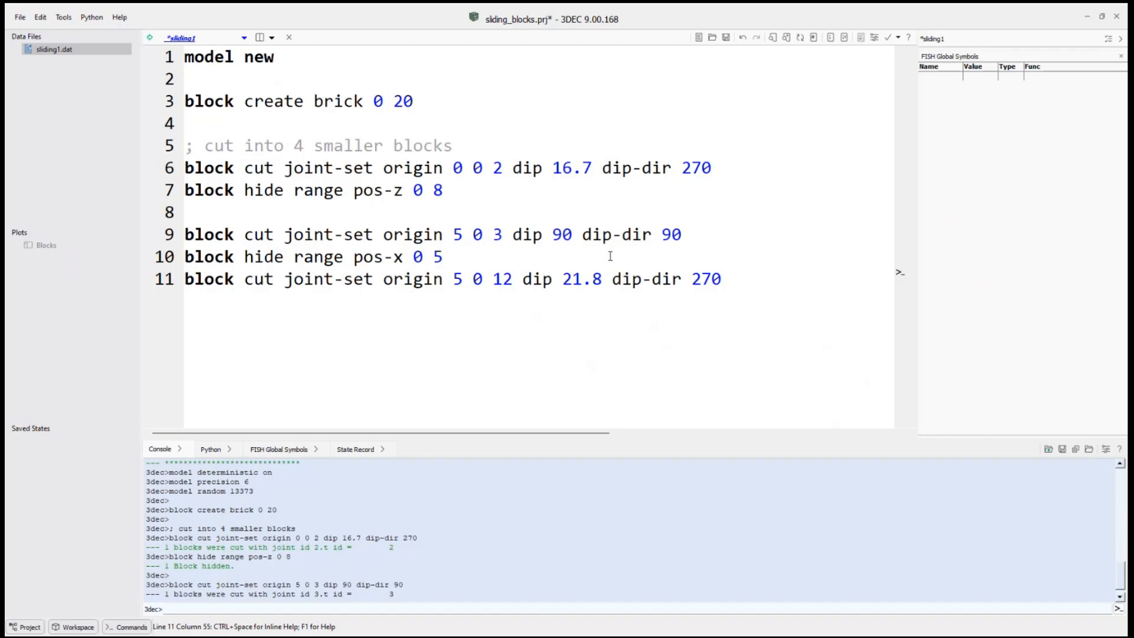
key("Return")
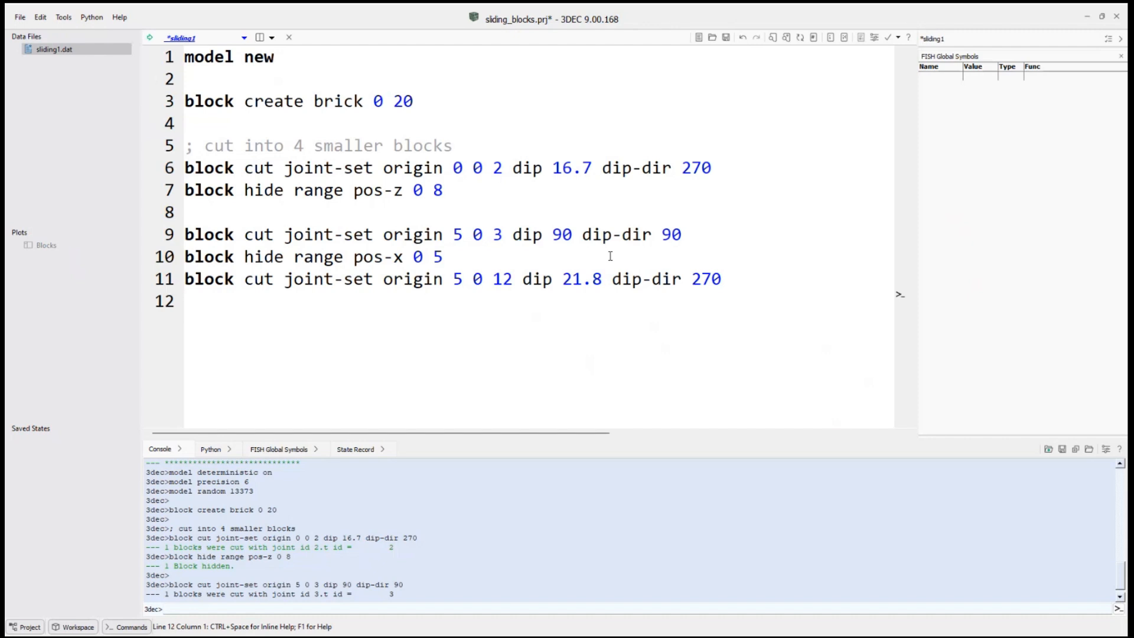
type("block hide off")
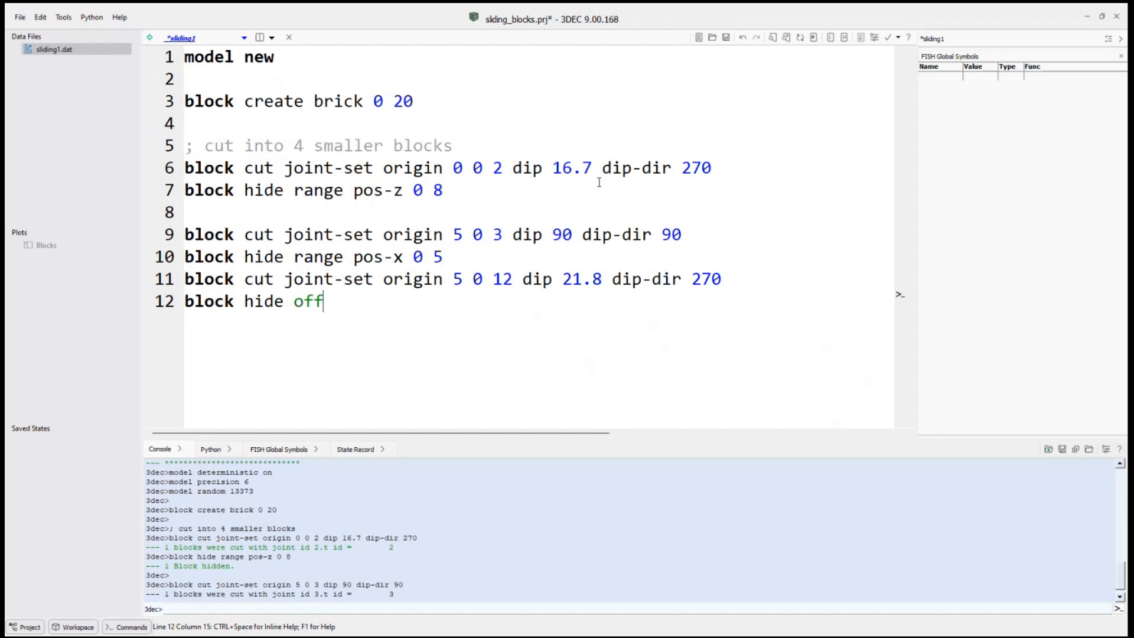
Run the sliding1 data file and rotate the Blocks plot to inspect the four cut blocks.
left_click(150, 39)
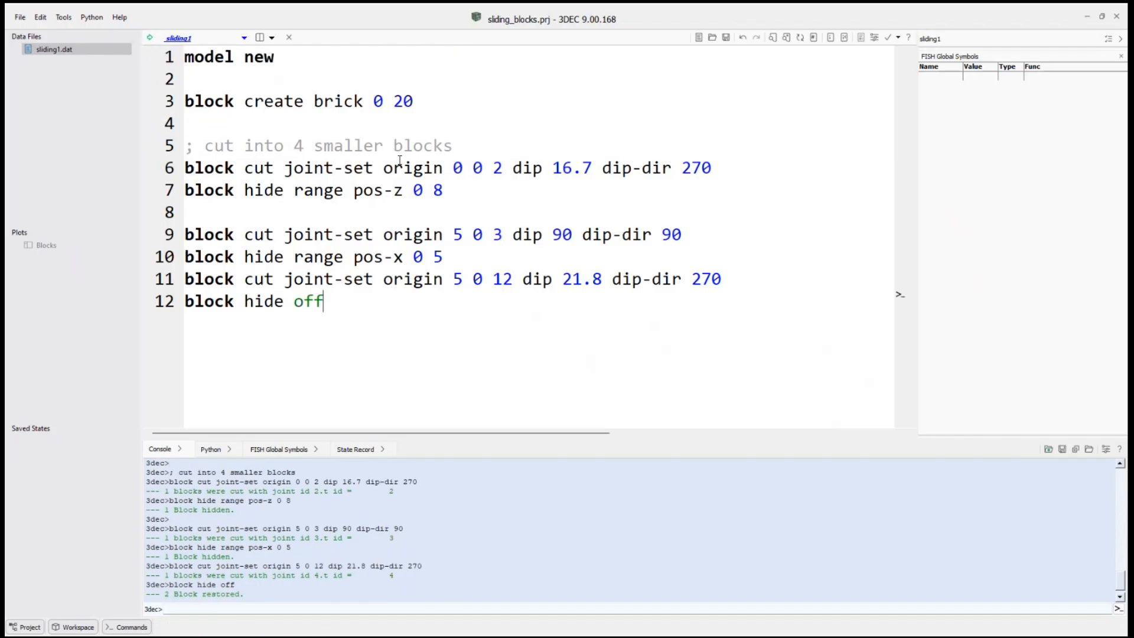
double_click(55, 246)
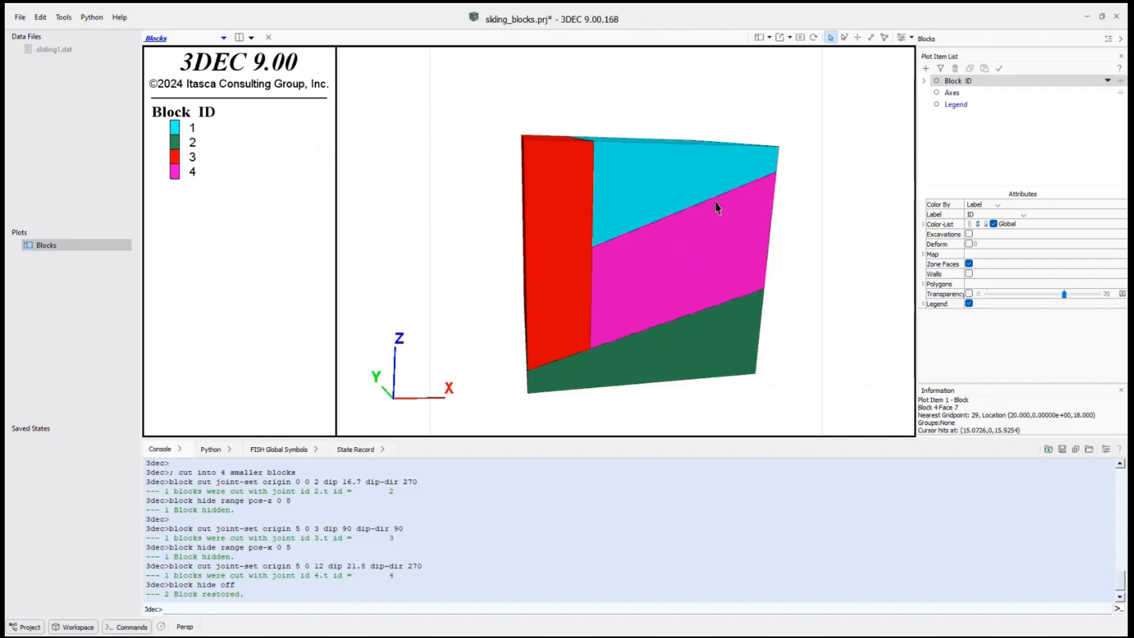
left_click_drag(716, 207, 683, 207)
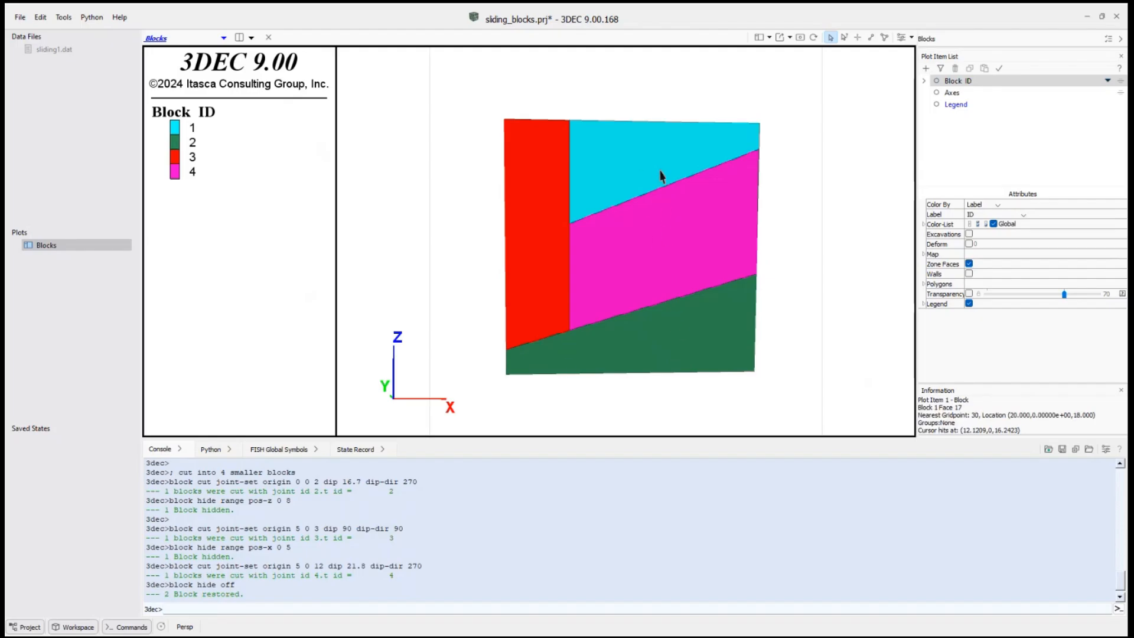
left_click_drag(550, 165, 479, 156)
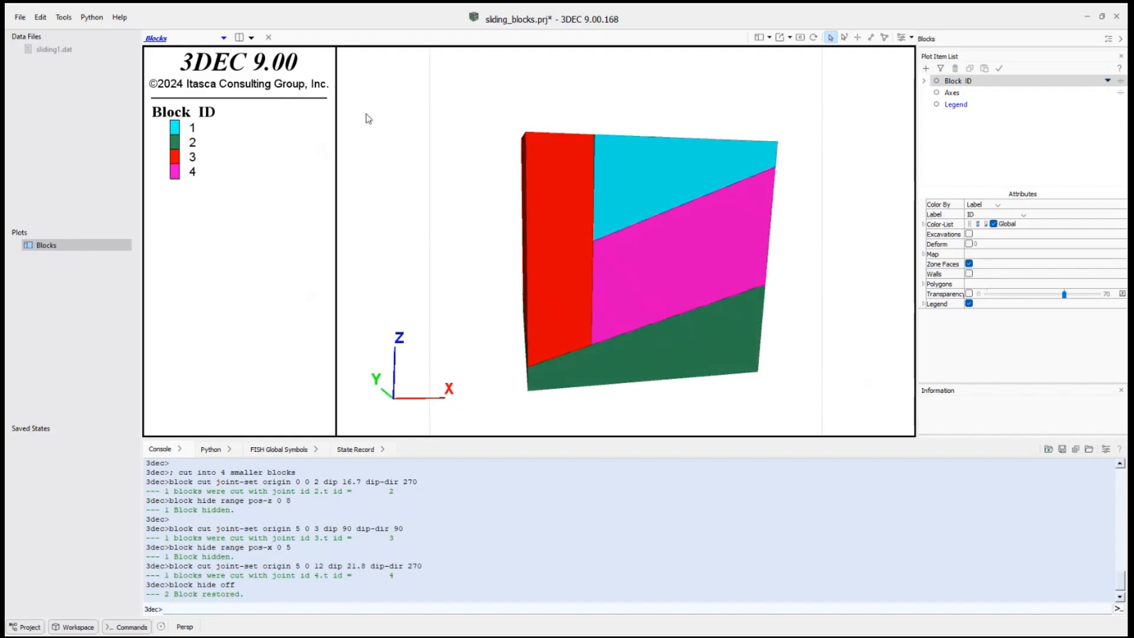
Return to the sliding1 data file and add "block fix range pos-z 0 8" below the cutting commands, after a blank line.
double_click(67, 51)
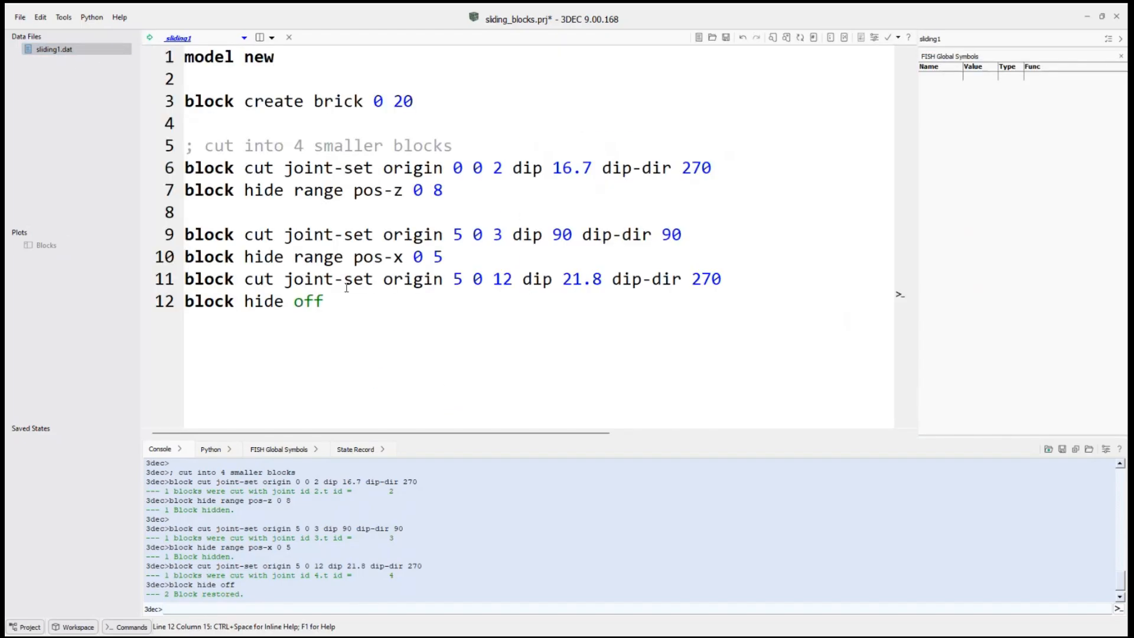
key("Return")
key("Return")
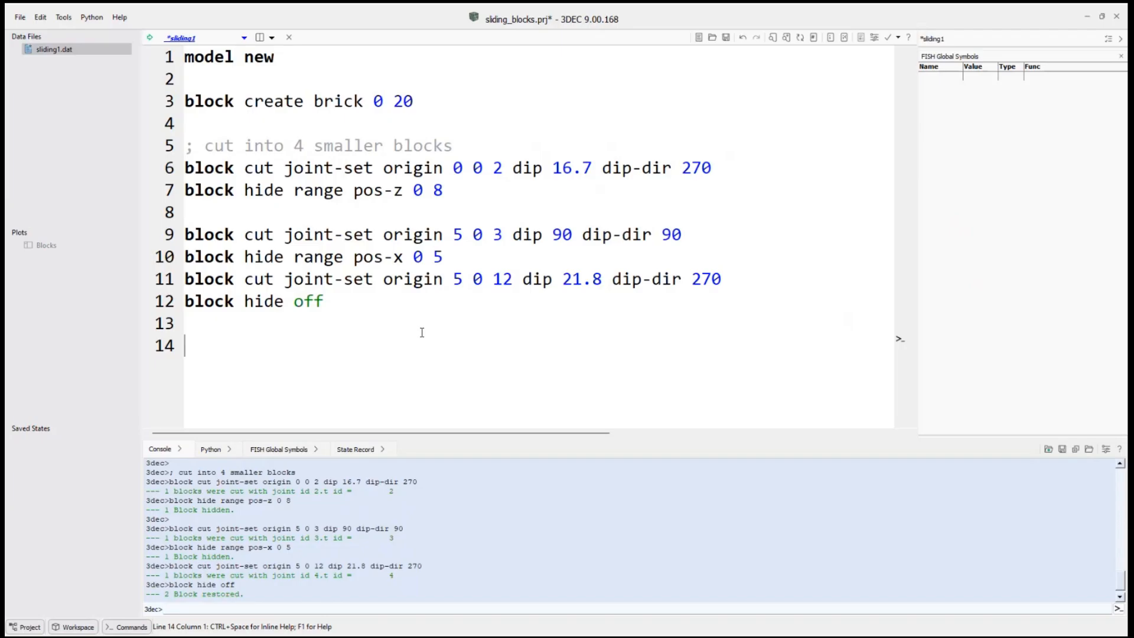
type("block fix ran")
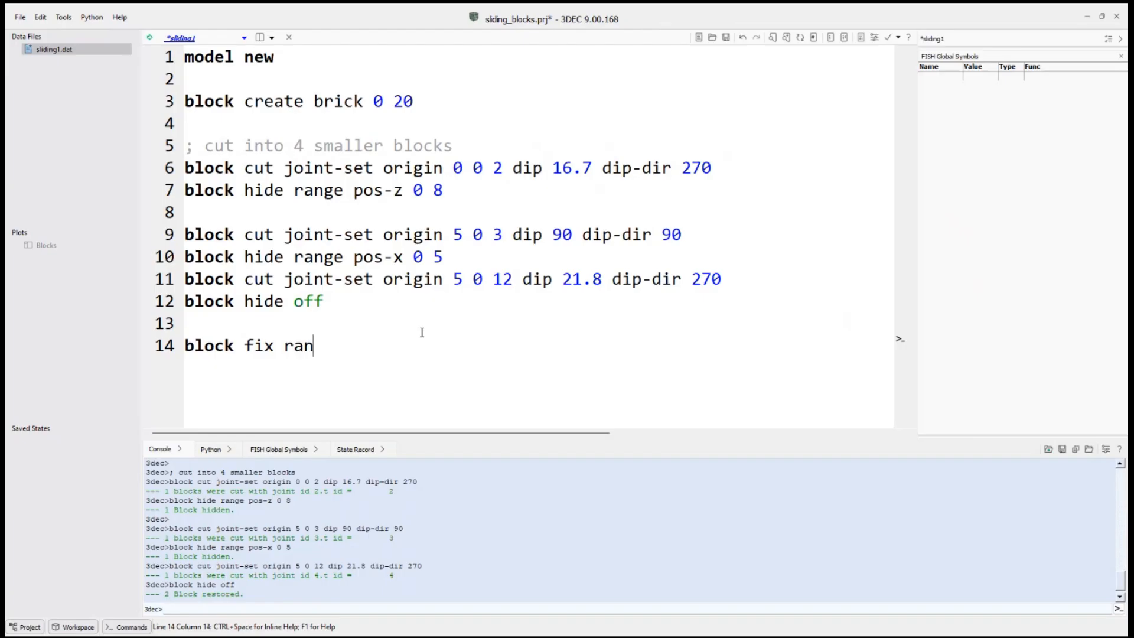
type("ge pos-z 0 8")
key("Return")
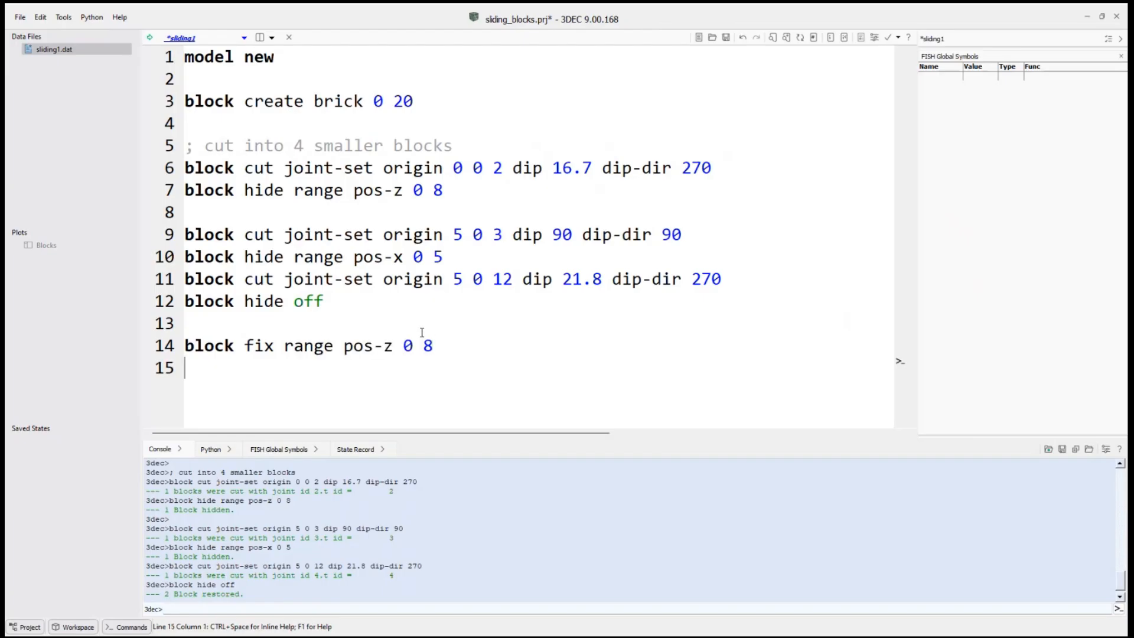
Add a second fix command, "block fix range pos-x 0 5", on the following line.
type("block fix r")
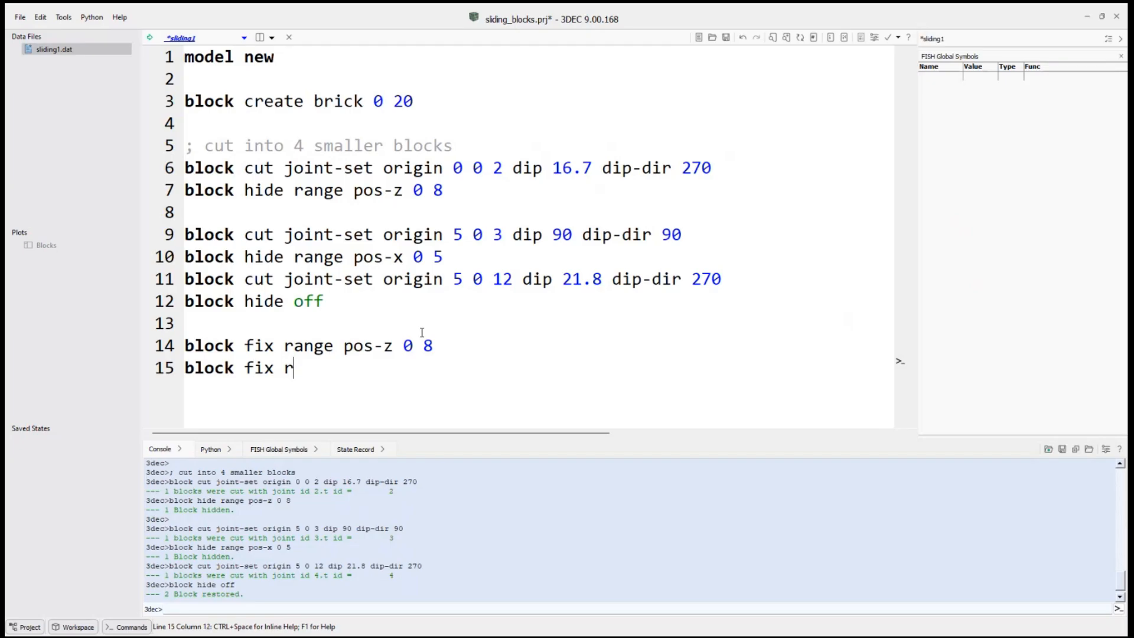
type("ange pos-")
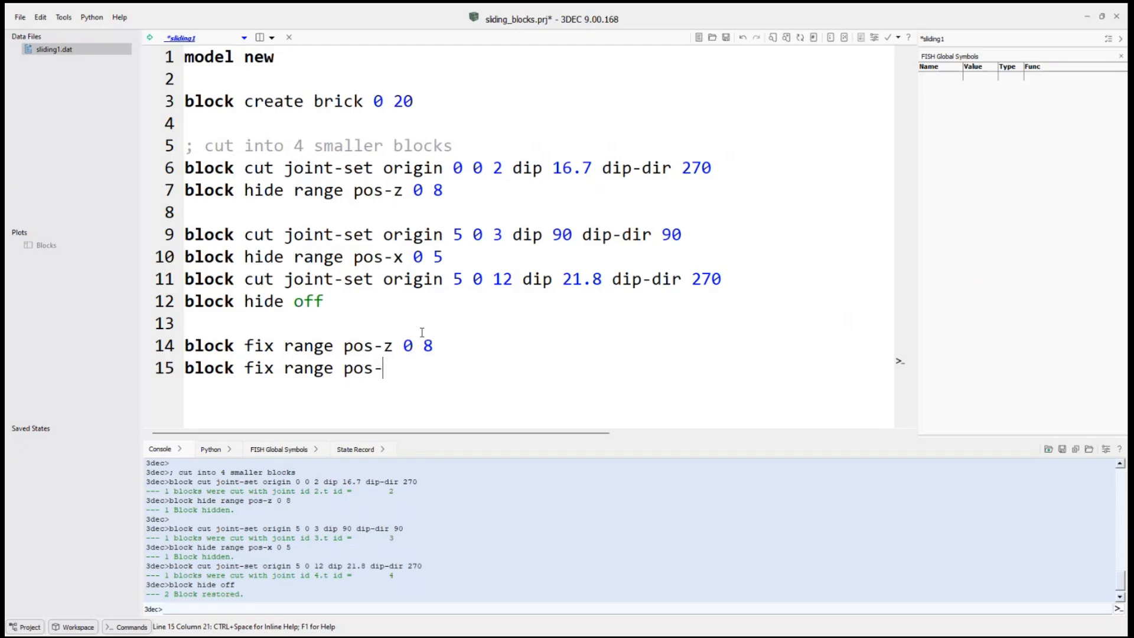
type("x 0 5")
Browse the inline command help for the range keywords available to "block fix", saving the data file along the way.
left_click(335, 346)
key("ctrl+space")
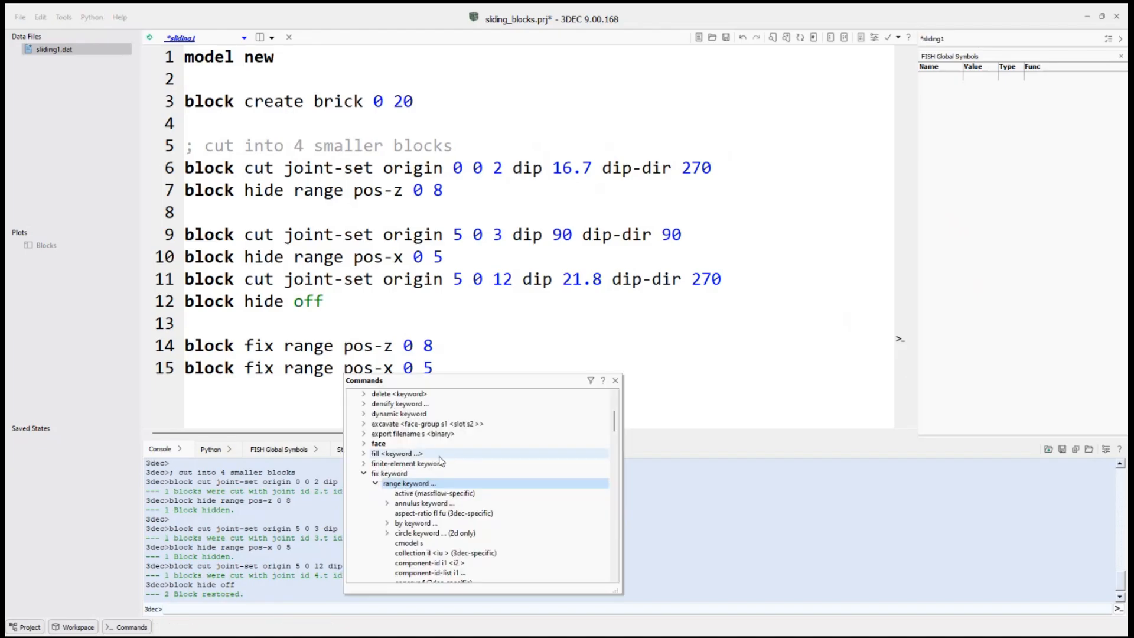
scroll(440, 450, "down", 2)
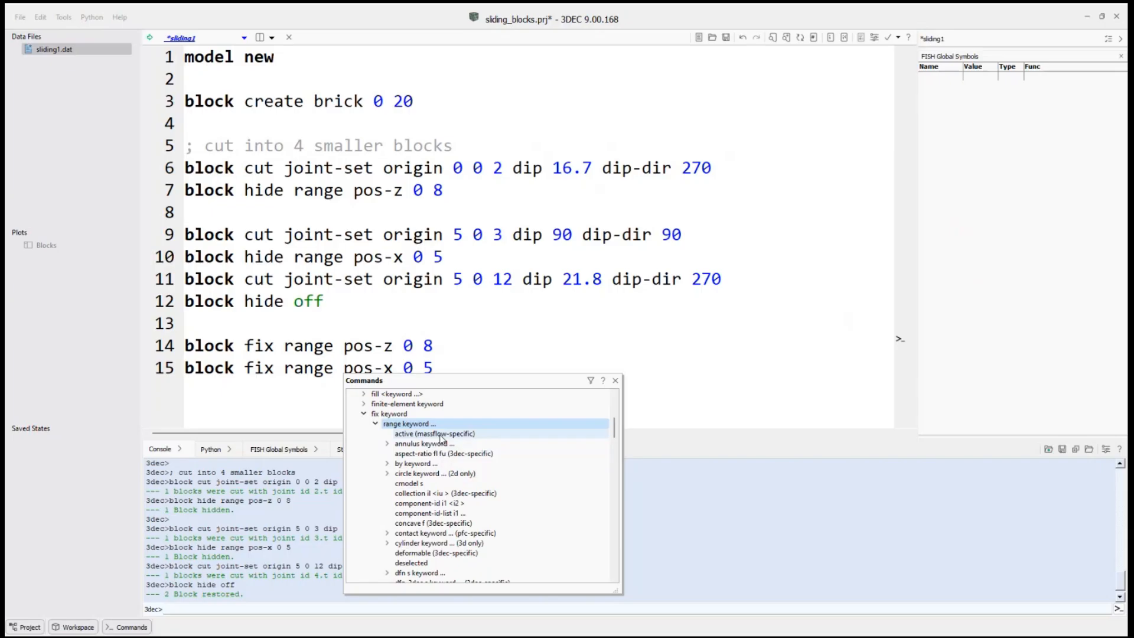
scroll(406, 453, "down", 1)
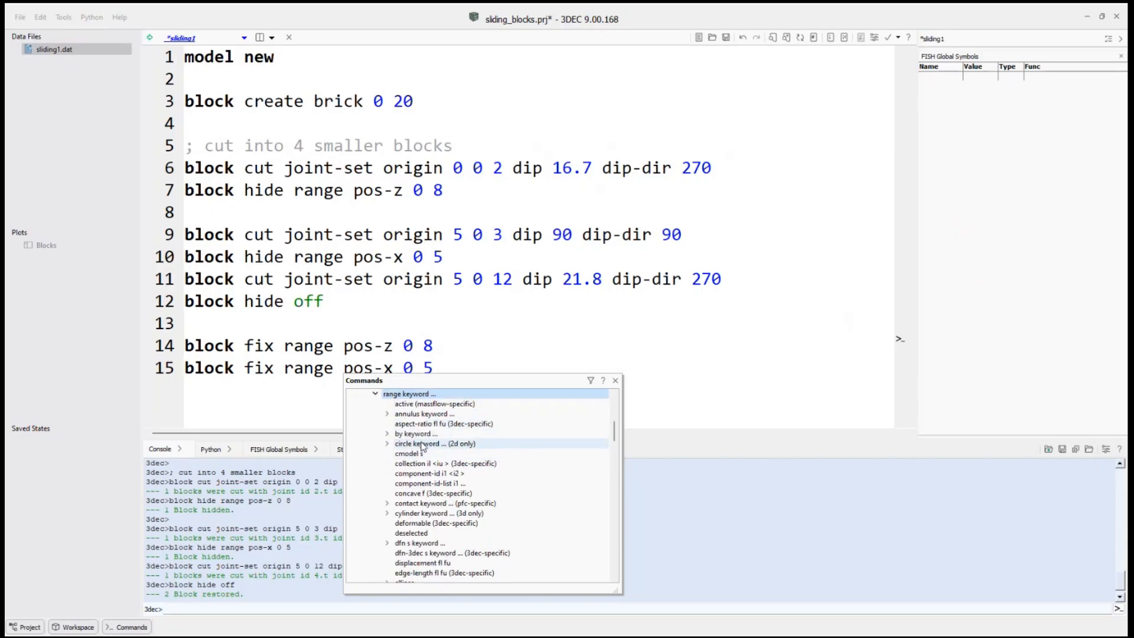
scroll(422, 447, "down", 1)
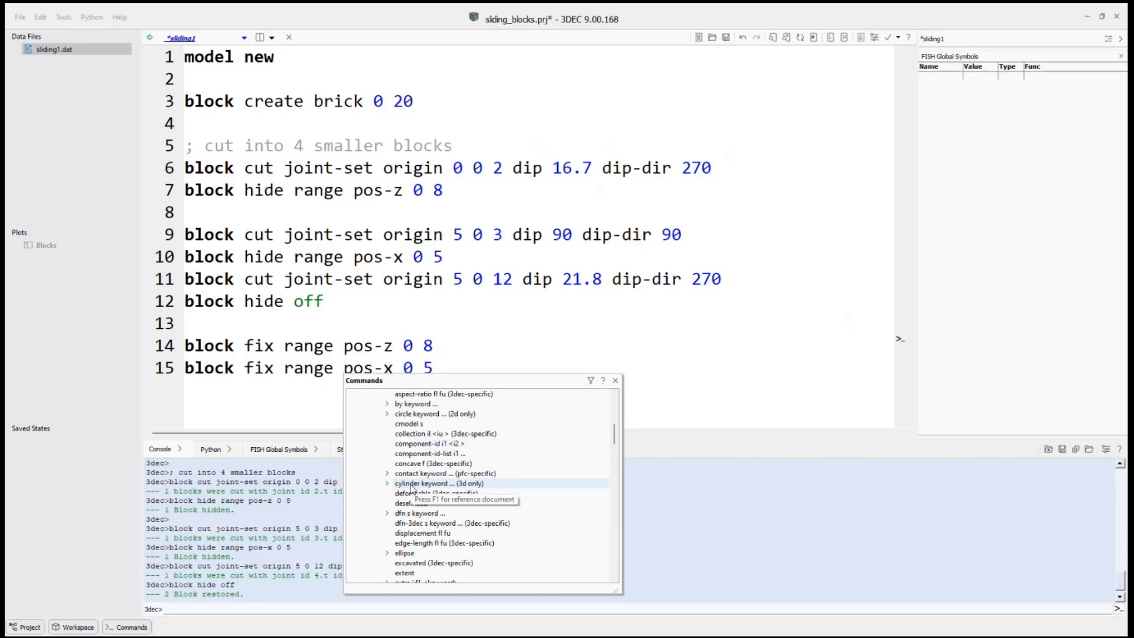
scroll(414, 487, "down", 1)
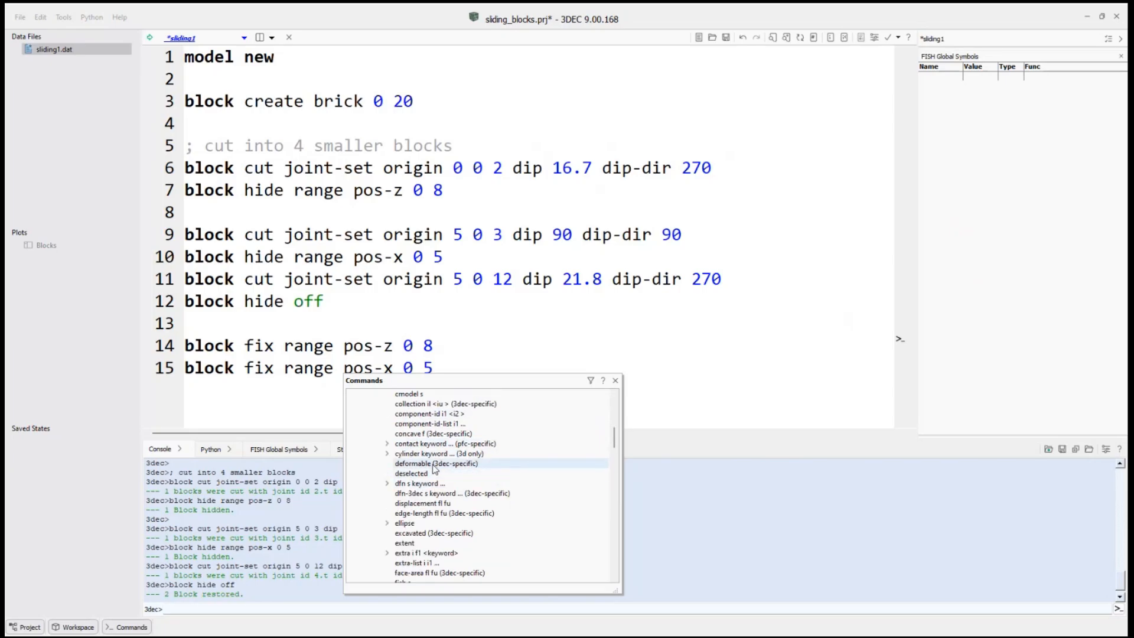
key("ctrl+s")
scroll(434, 469, "down", 1)
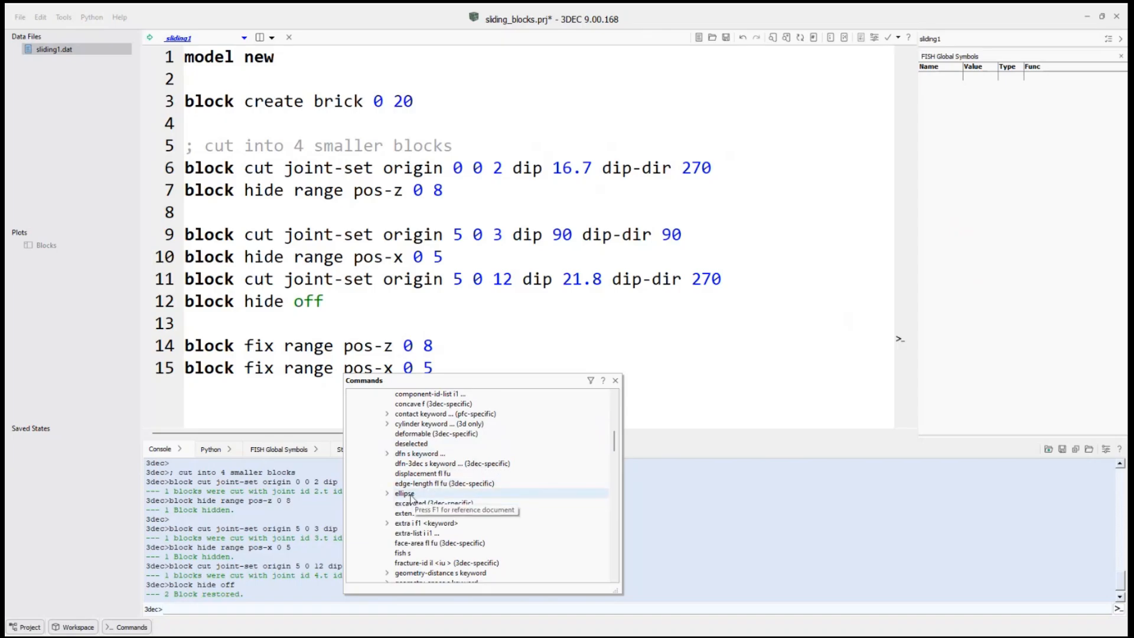
scroll(528, 488, "down", 2)
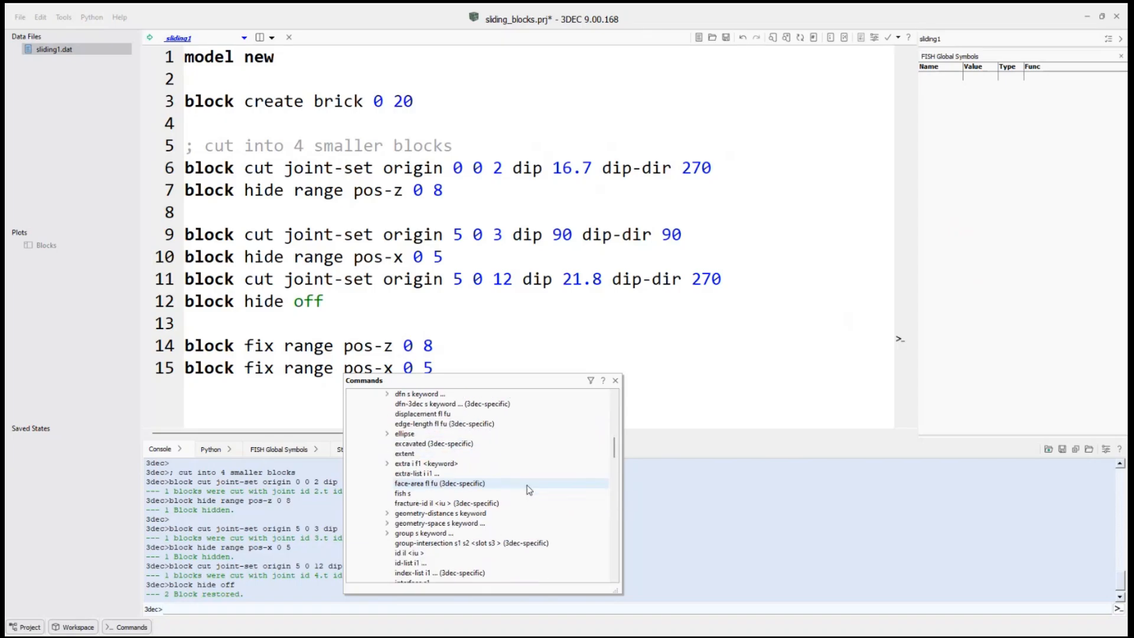
scroll(520, 498, "down", 1)
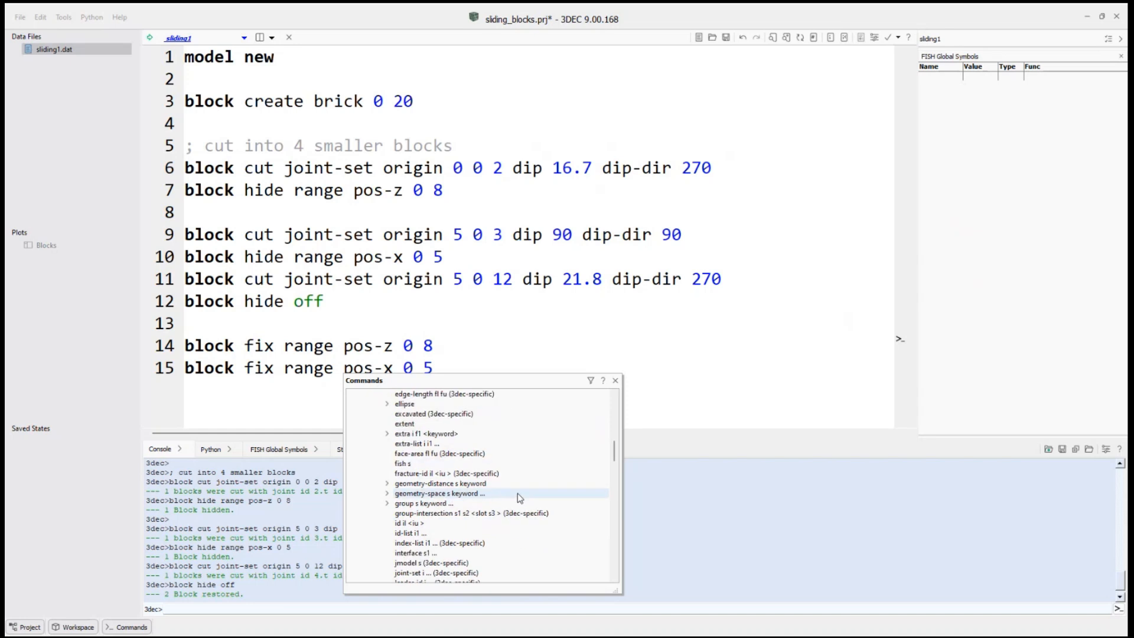
scroll(520, 498, "down", 1)
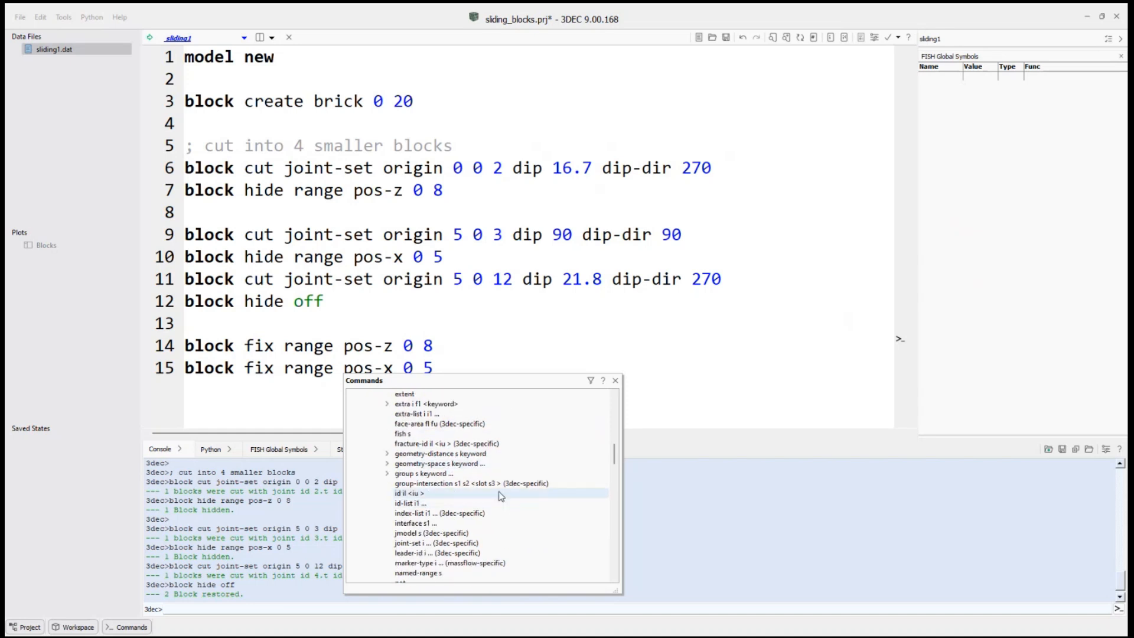
scroll(500, 496, "down", 1)
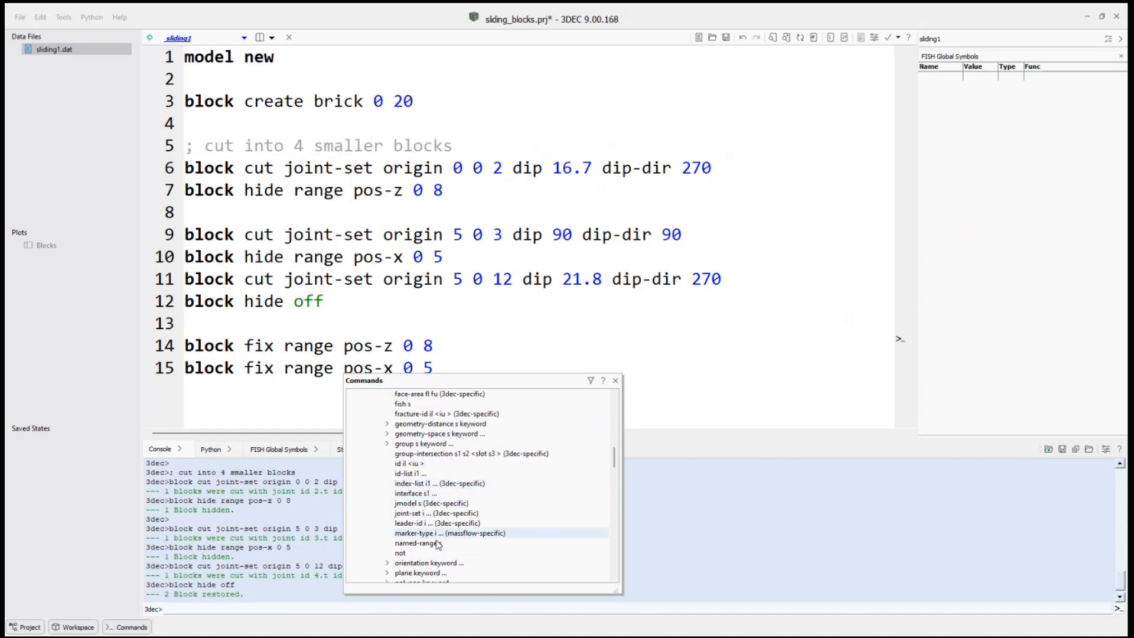
scroll(484, 469, "up", 4)
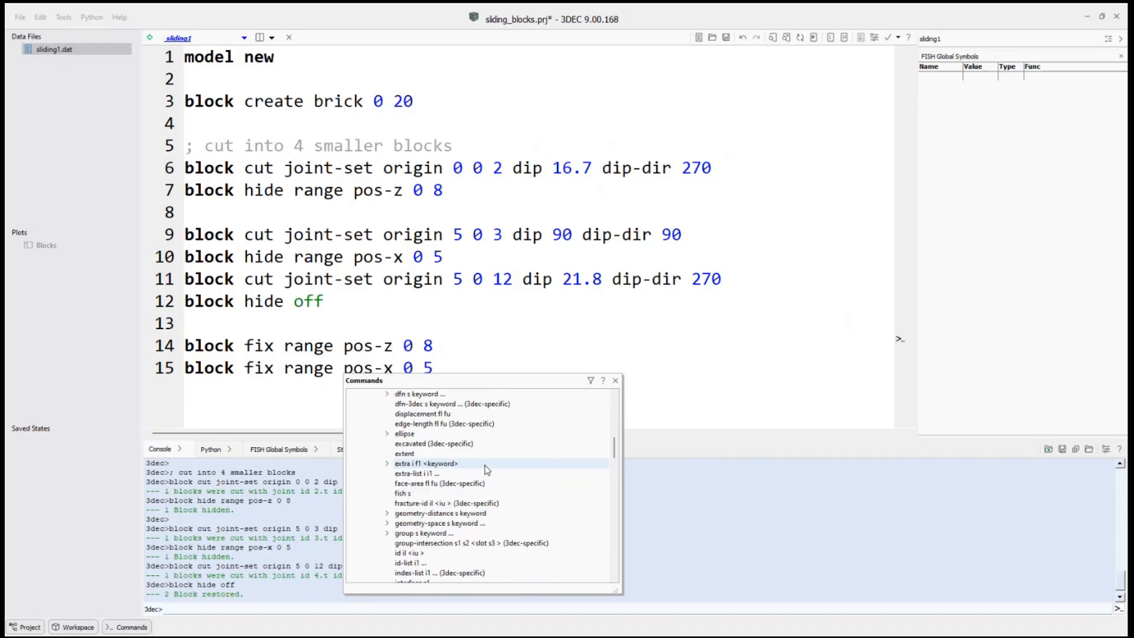
scroll(472, 466, "up", 4)
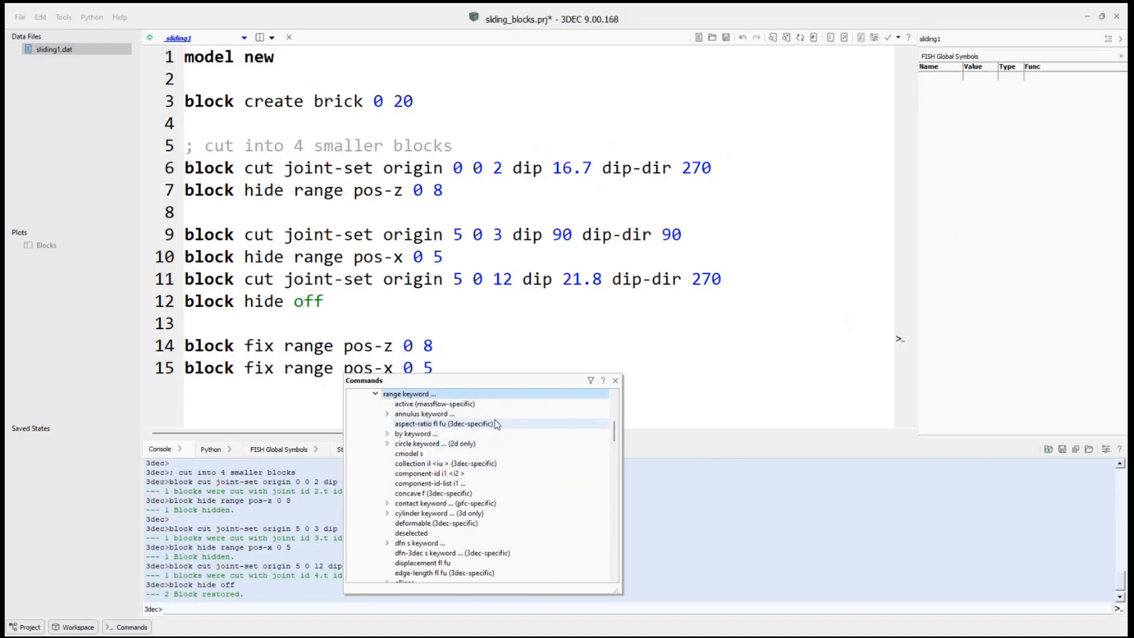
left_click(616, 381)
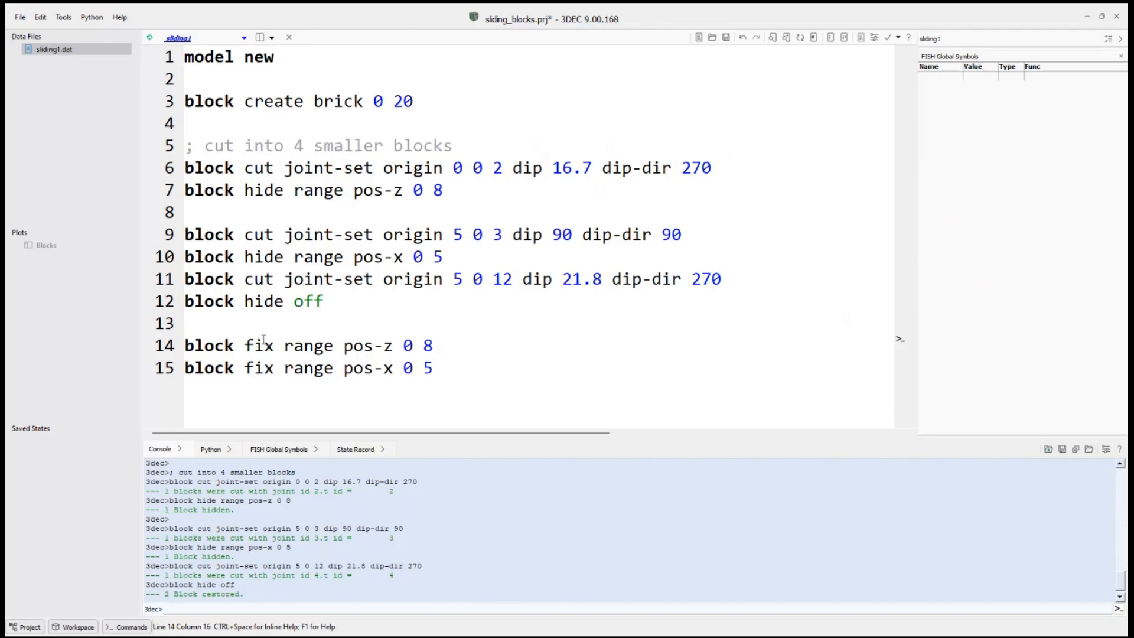
Add the command "block property density 2000" below the fix commands, separated by a blank line.
left_click(454, 367)
key("Return")
key("Return")
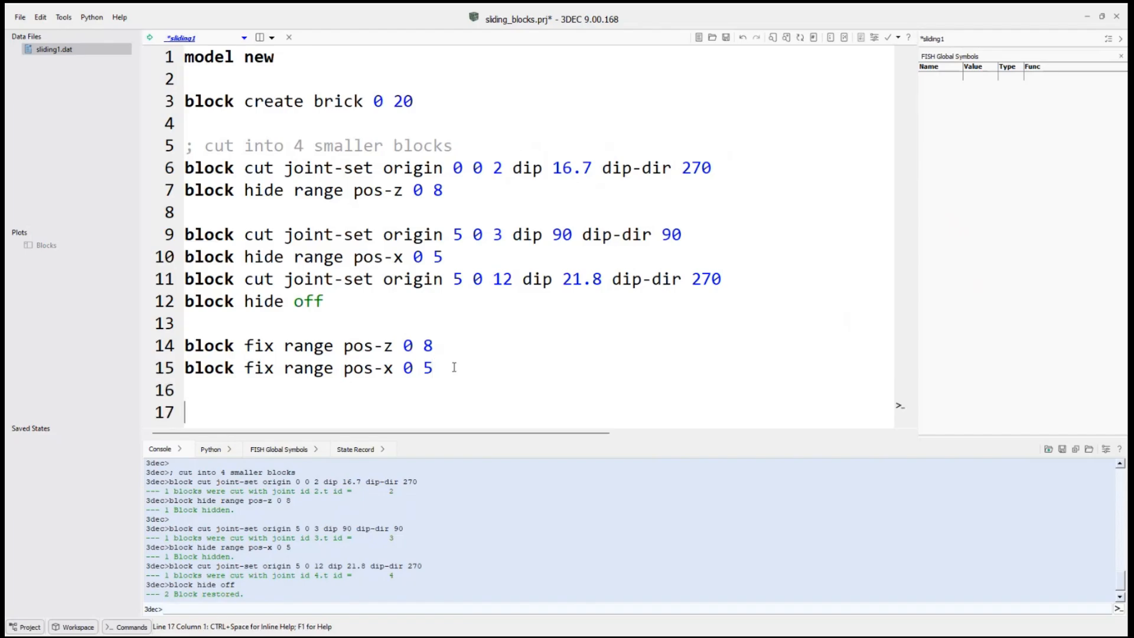
type("block property ")
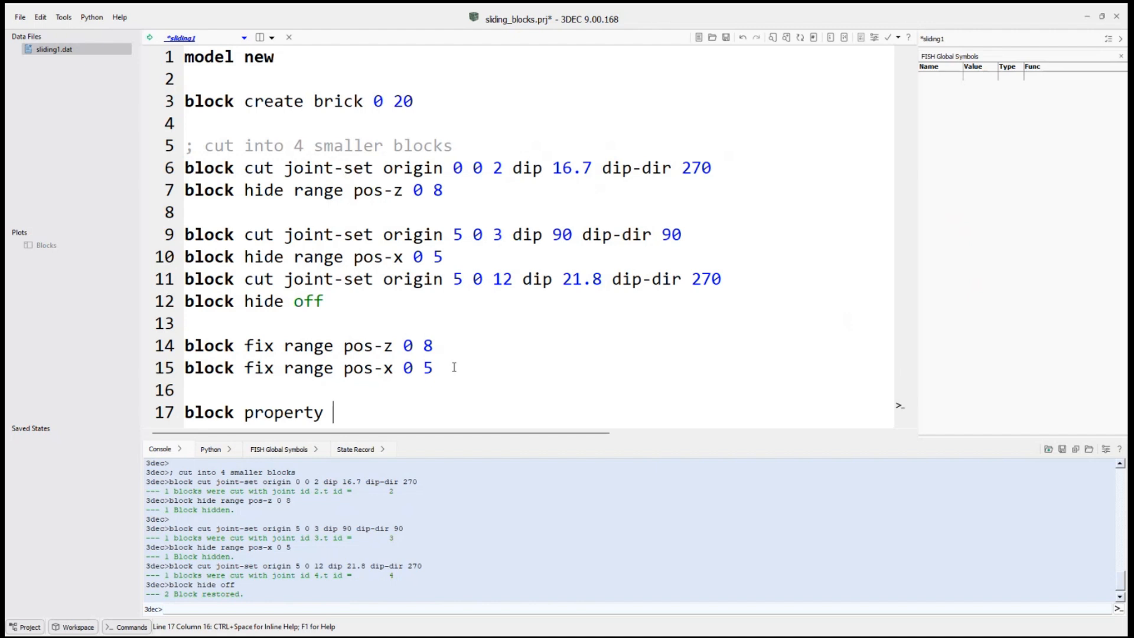
type("density 2000")
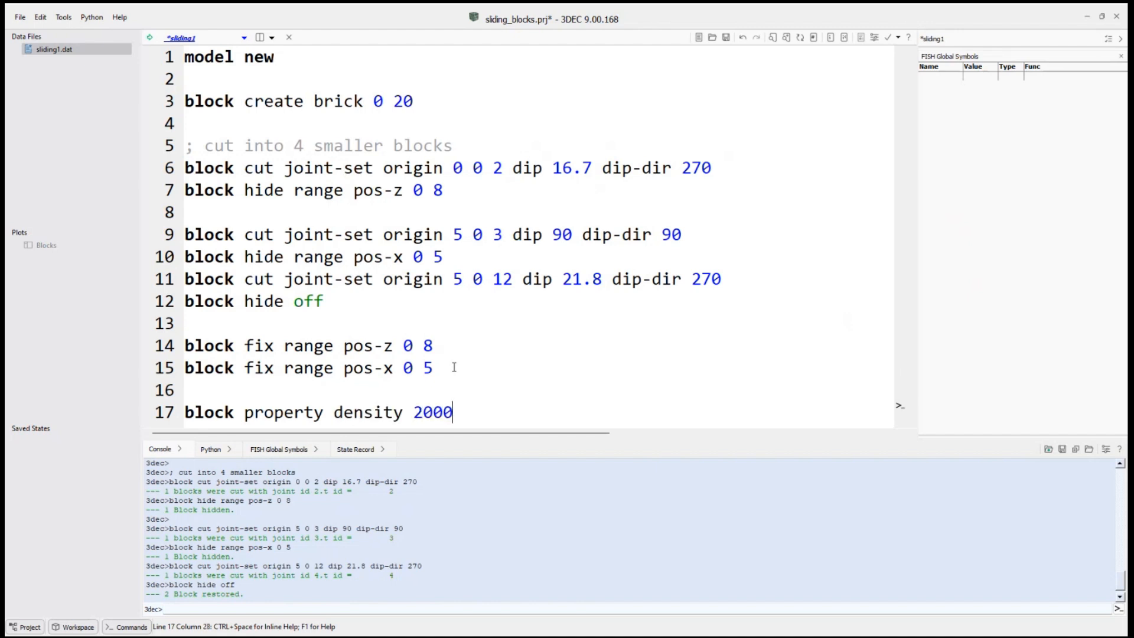
key("Return")
key("Return")
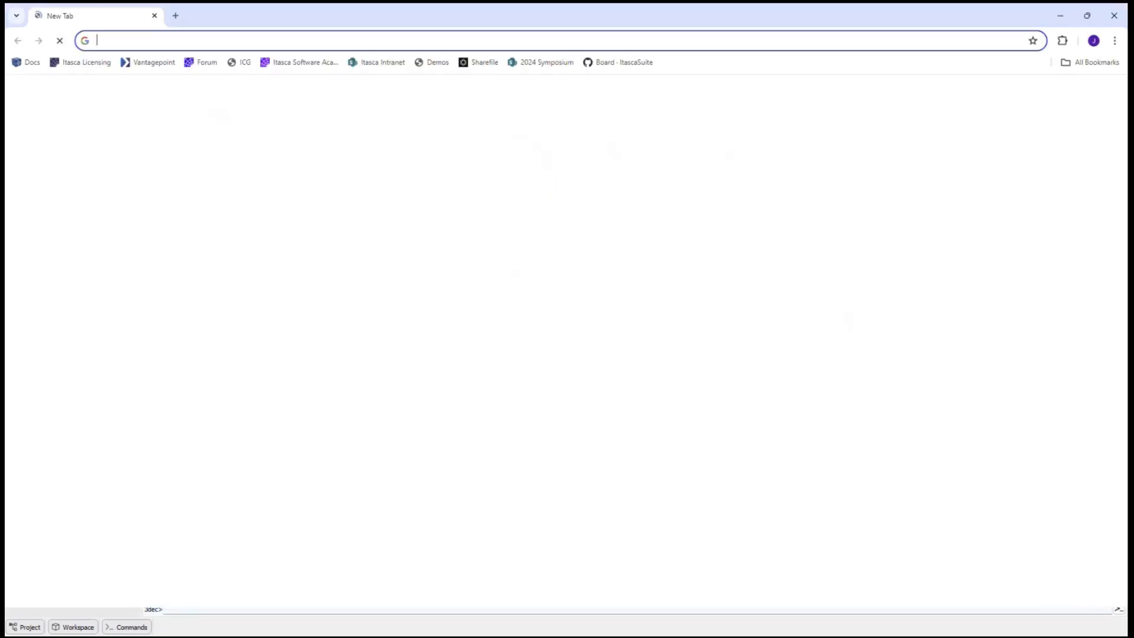
Examine the mechanical units table on the System of Units page of the Itasca online documentation, and return to 3DEC.
left_click(29, 63)
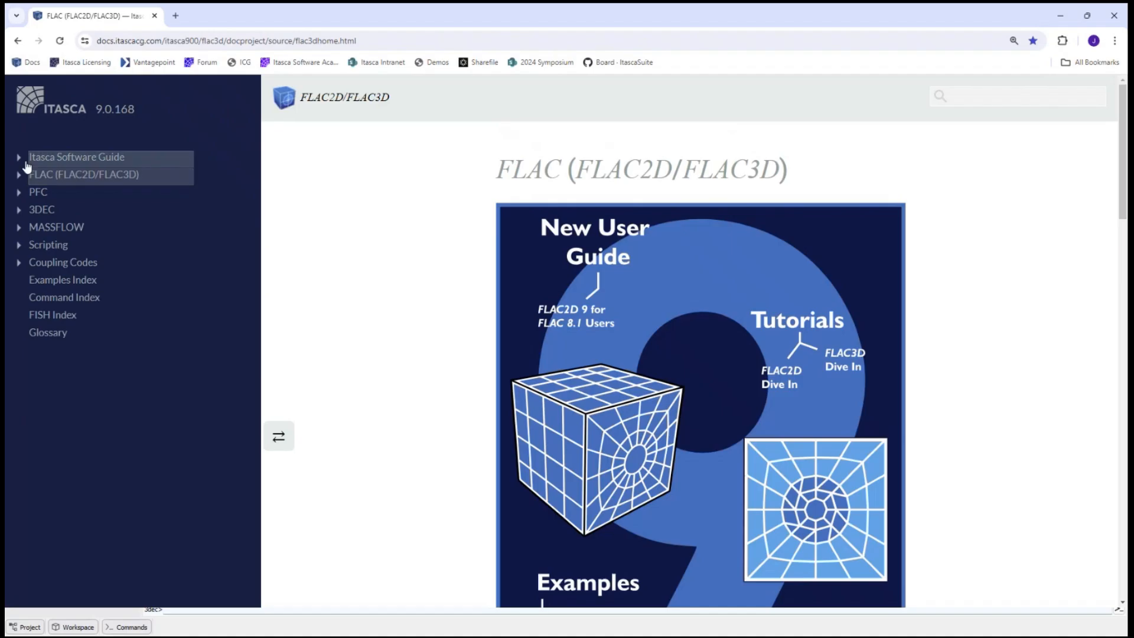
left_click(18, 158)
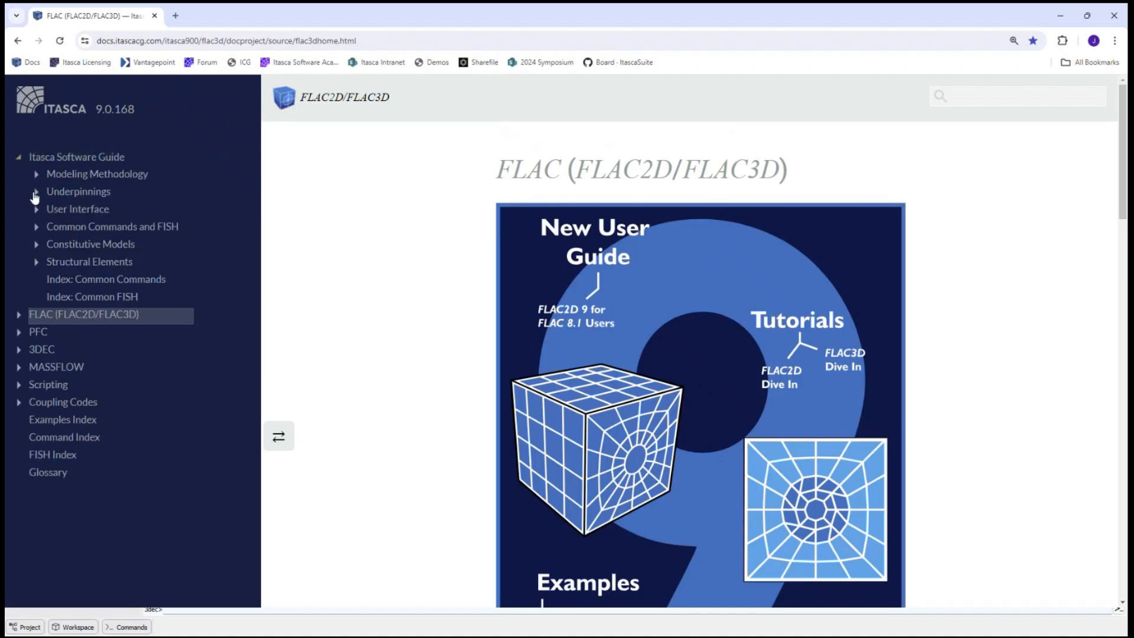
left_click(35, 192)
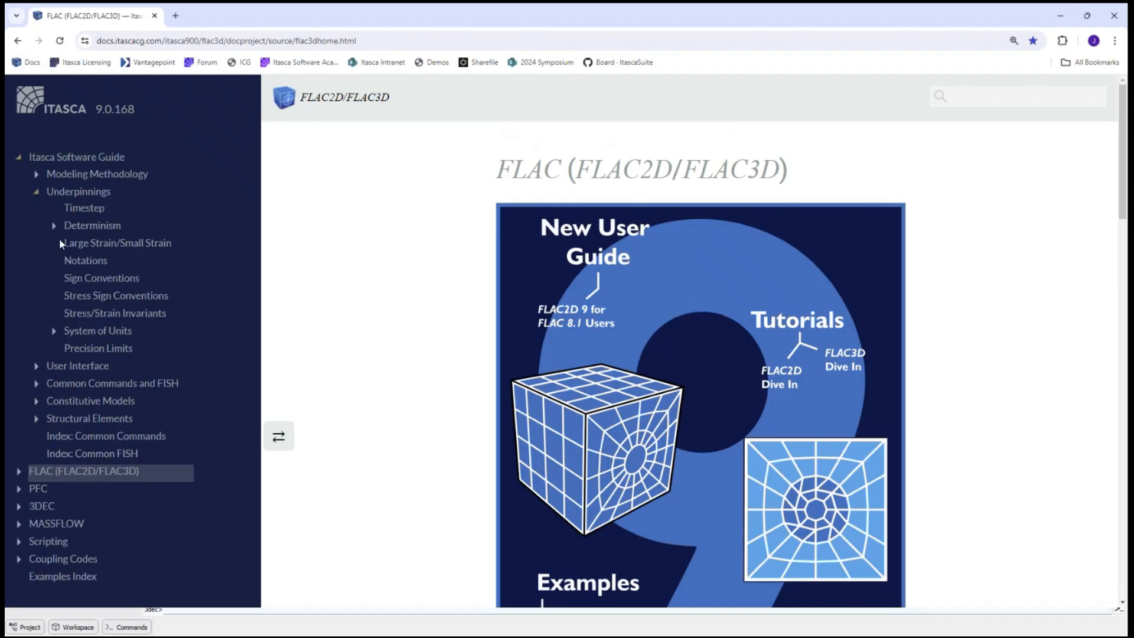
left_click(90, 337)
scroll(400, 258, "down", 1)
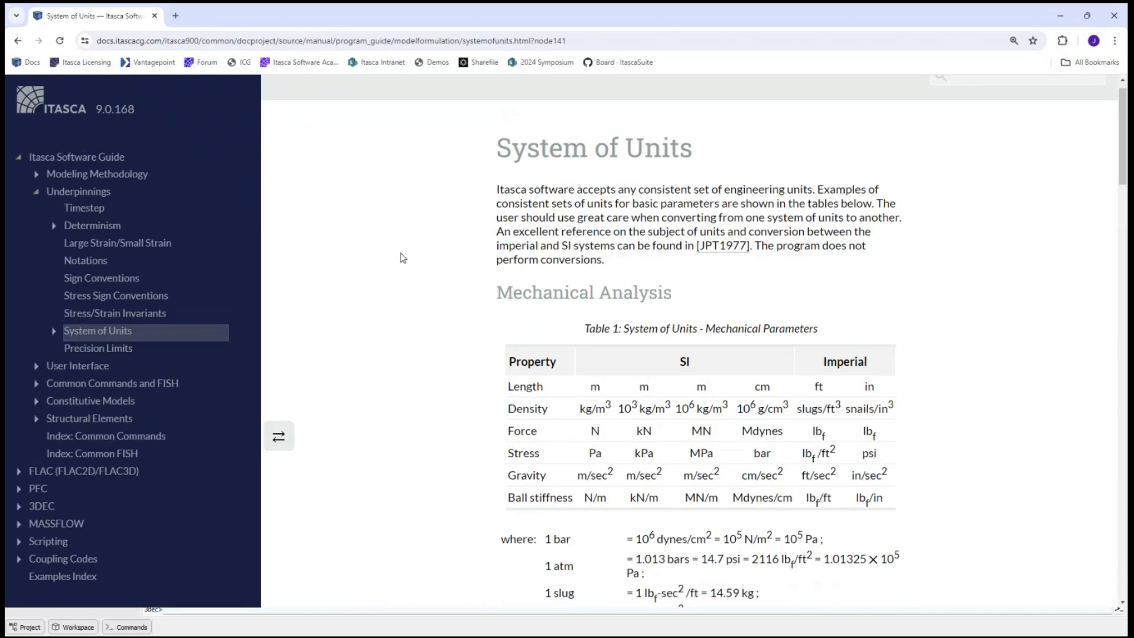
scroll(385, 250, "down", 1)
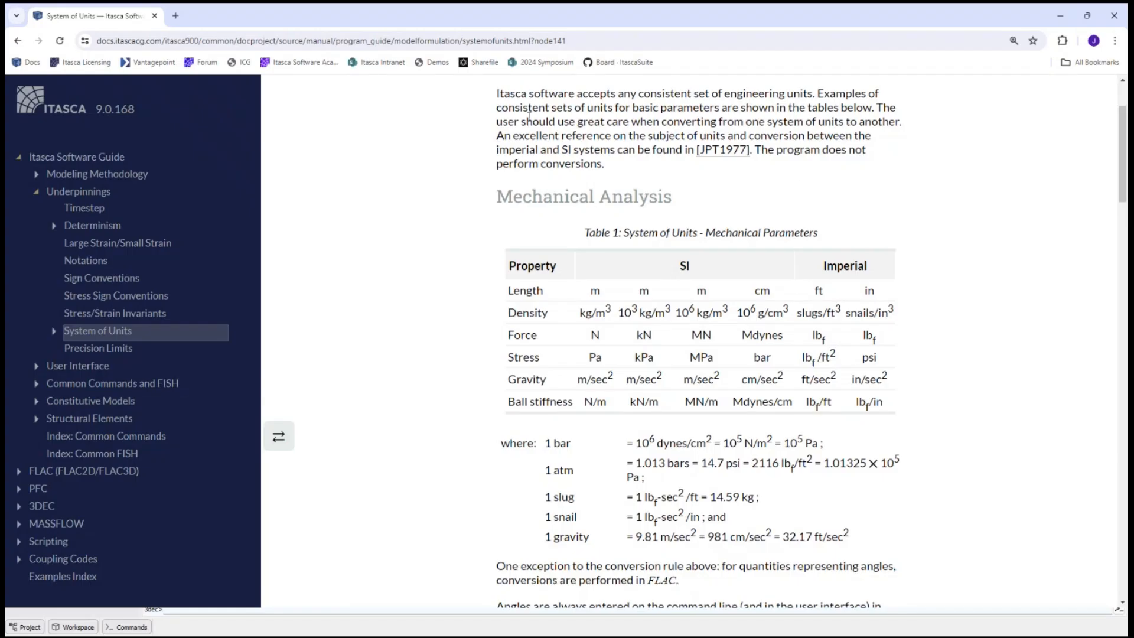
left_click(1062, 20)
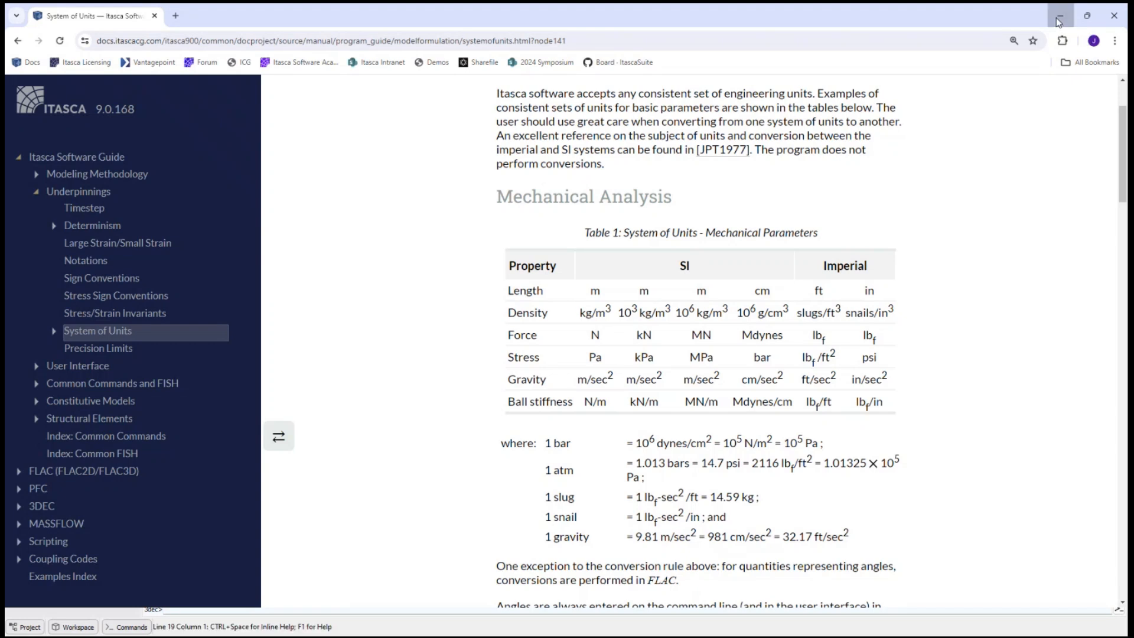
Add the command "block contact material-table default property stiff-norm 1.33e7" below the density command, separated by a blank line.
left_click(458, 368)
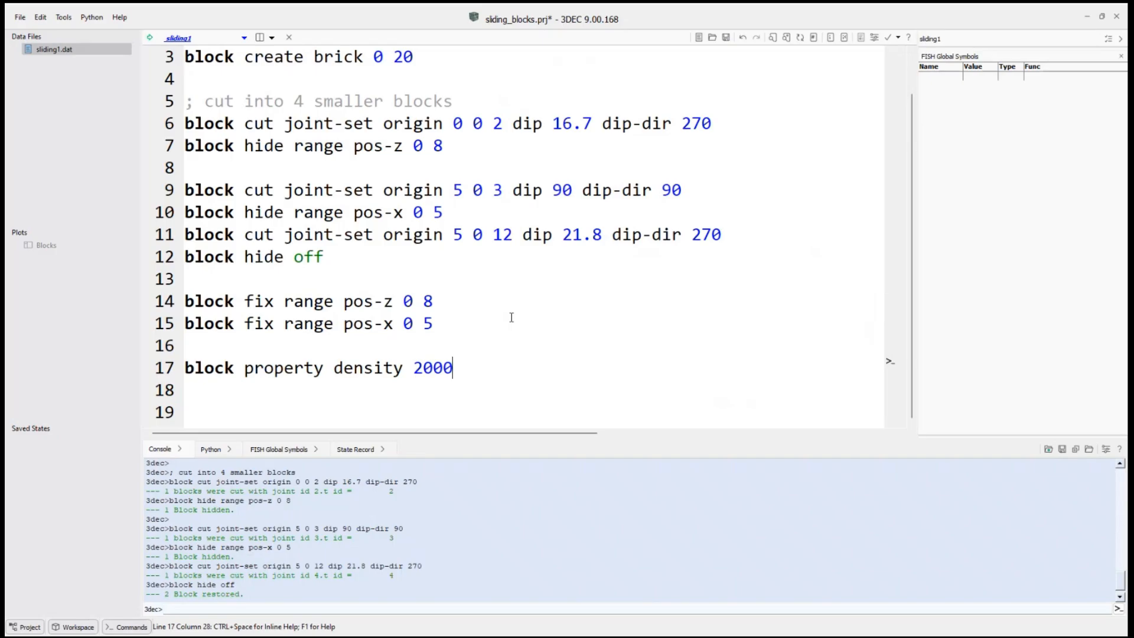
key("Return")
key("Return")
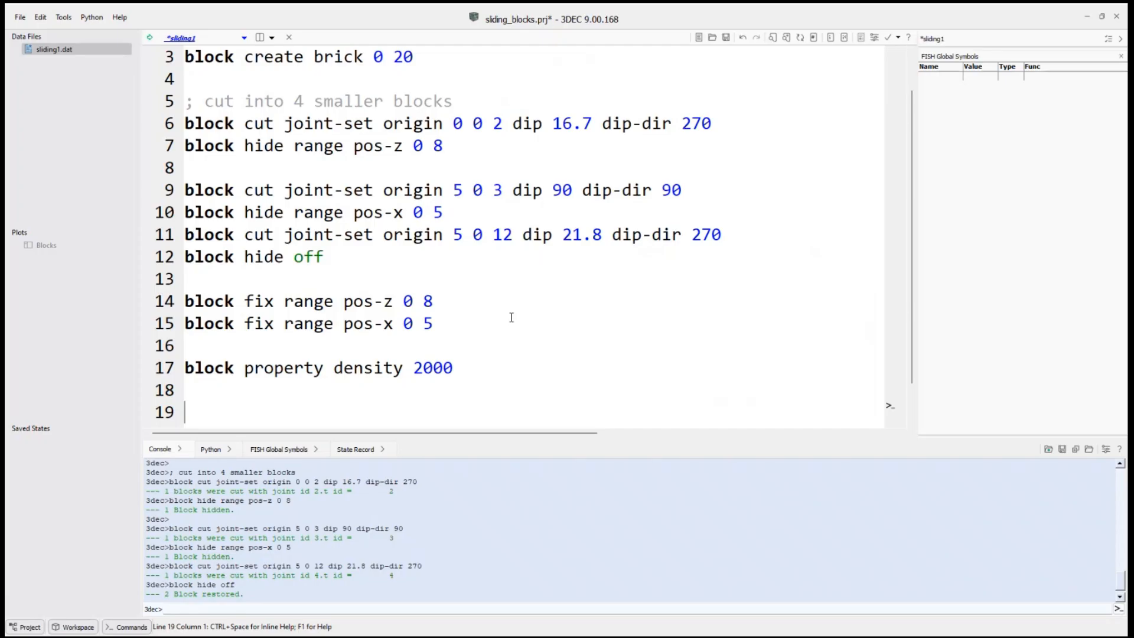
type("block contact")
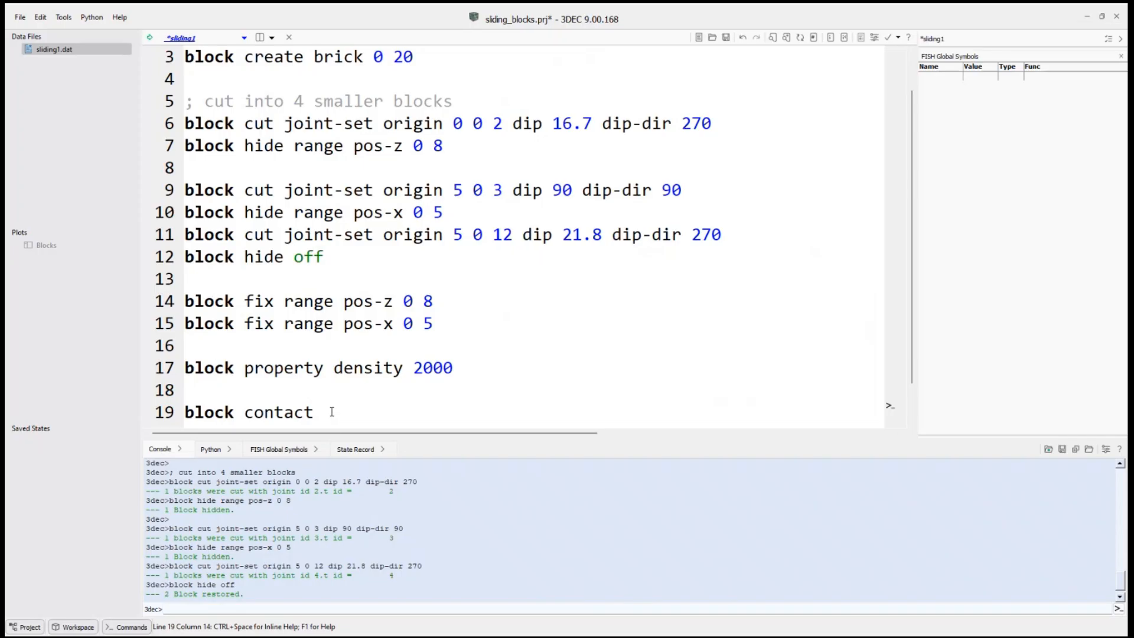
type("material-table ")
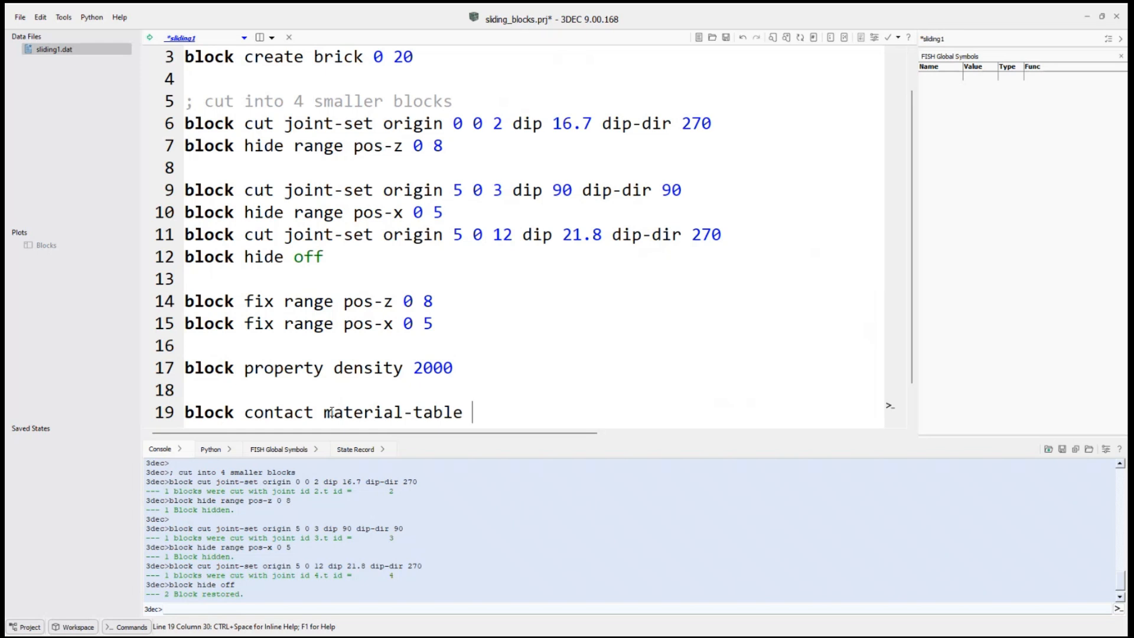
type("default property")
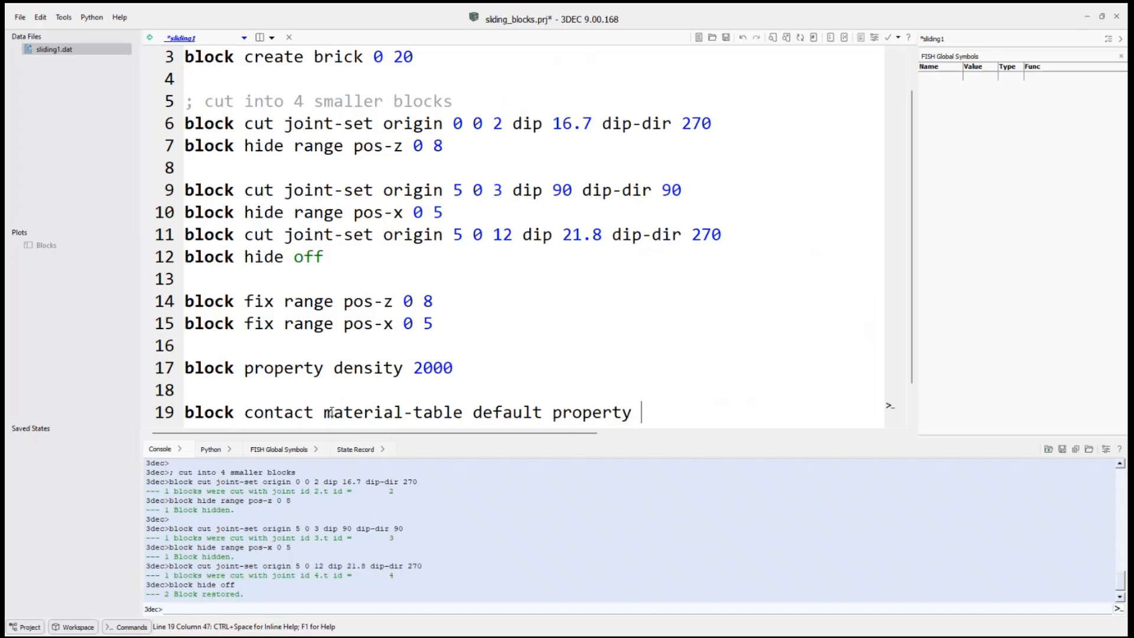
type("stiff-norm ")
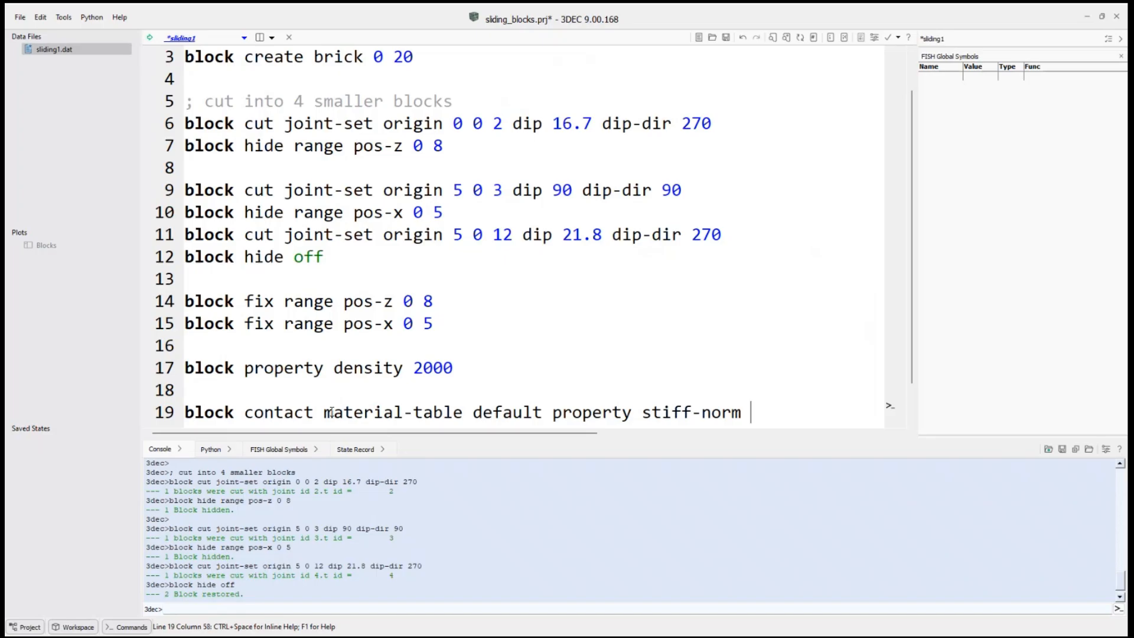
type("1.33e7")
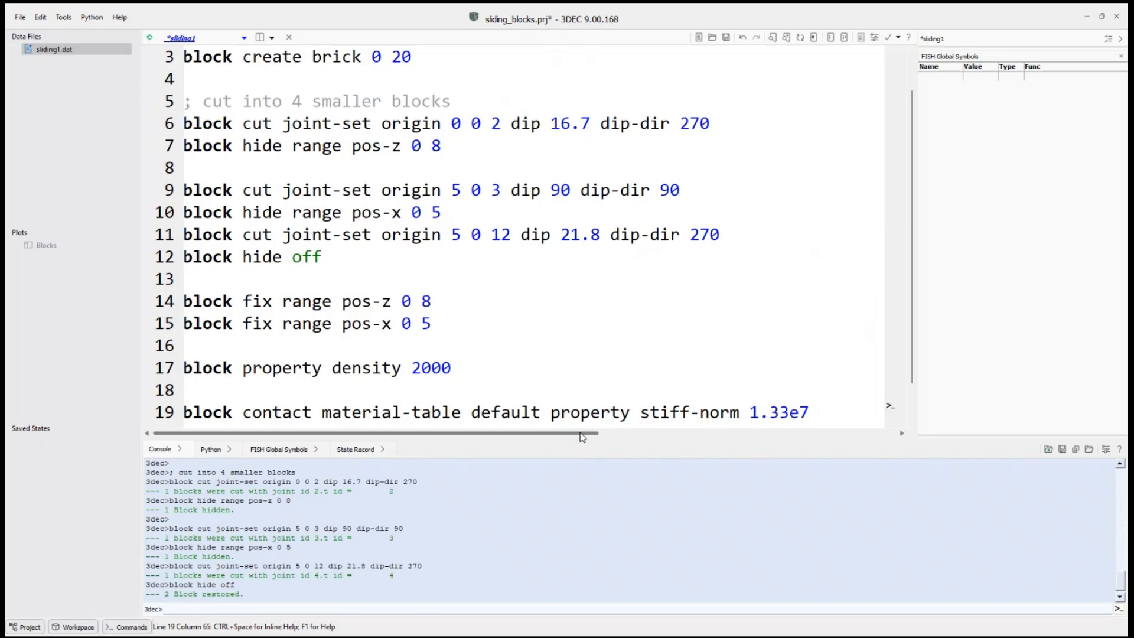
mouse_move(575, 434)
left_mouse_down()
mouse_move(747, 431)
mouse_move(578, 437)
left_mouse_up()
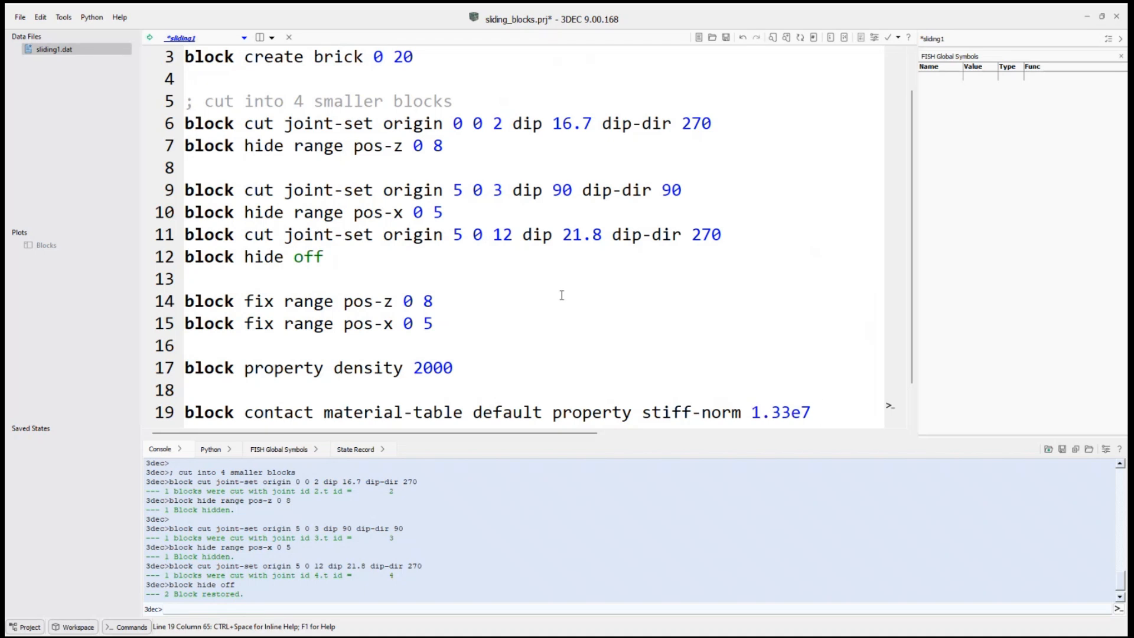
Continue the contact command with "..." onto a second line reading "stiff-shear 1.33e7 friction 20", and save the data file.
type("...")
key("Return")
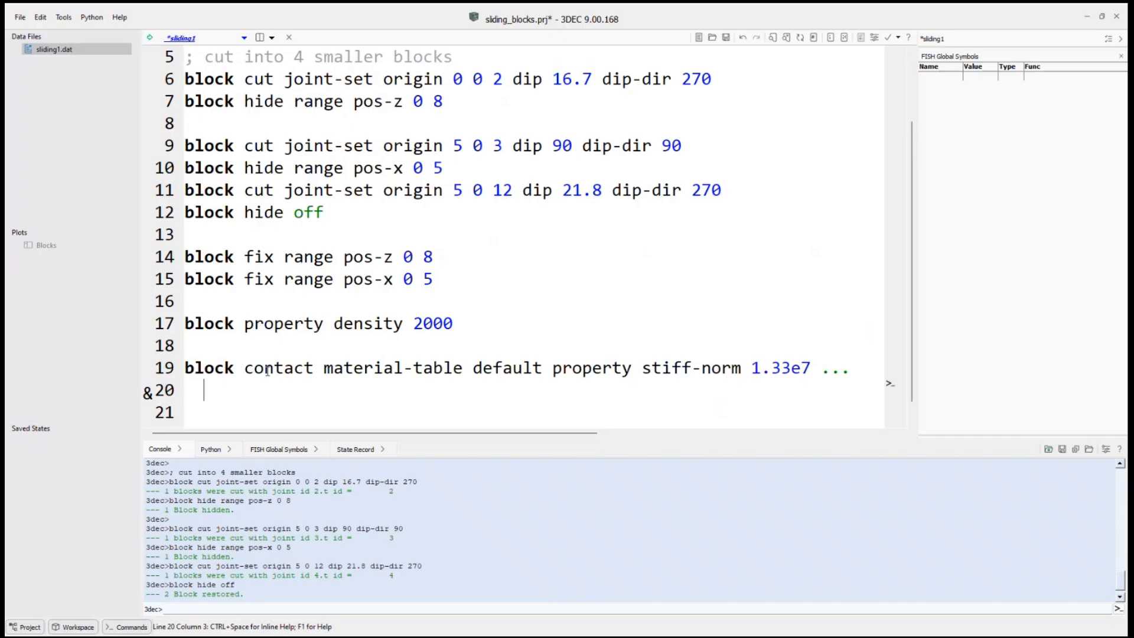
type("stiff-shear 1")
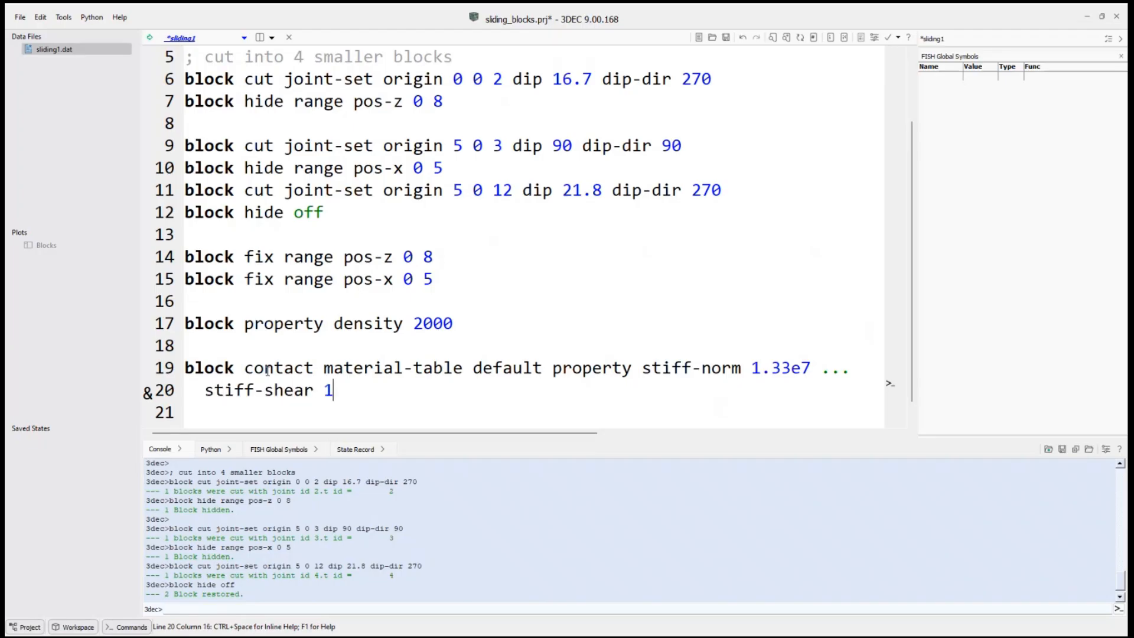
type(".33e7 friction 20")
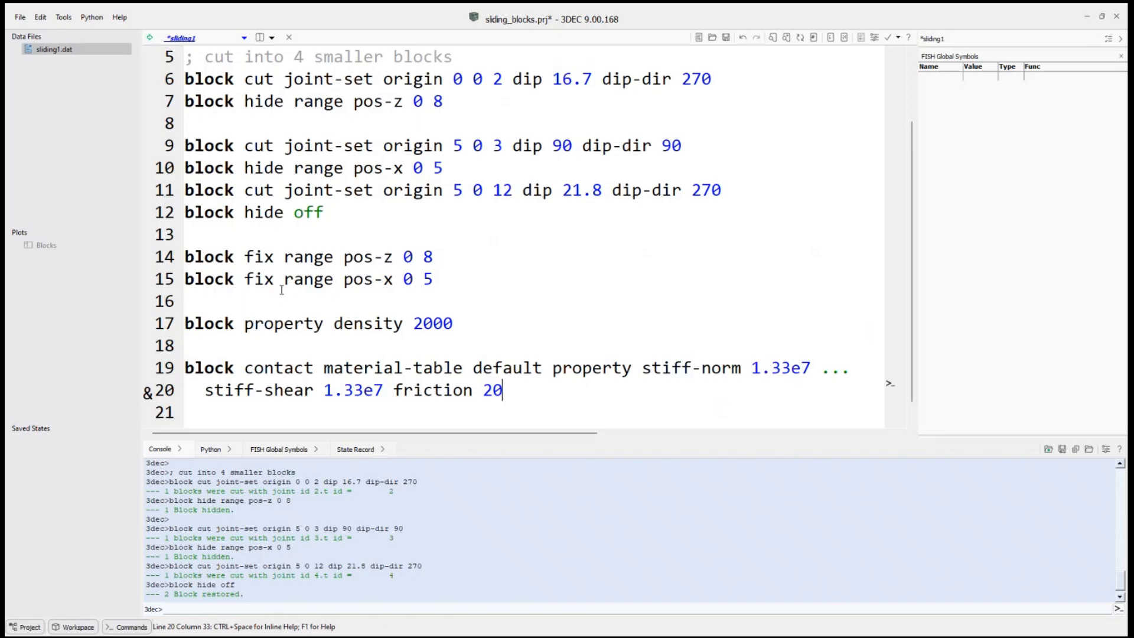
scroll(282, 289, "down", 1)
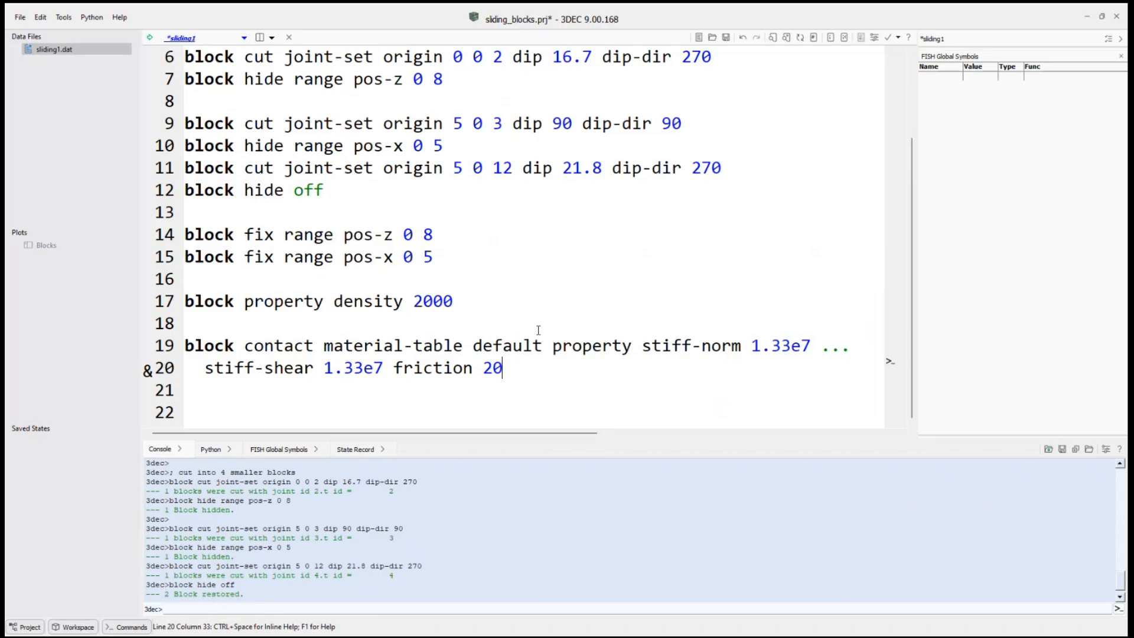
key("ctrl+s")
Add the command "model gravity 0 0 -10" below the contact property command, separated by a blank line.
key("Return")
key("Return")
key("BackSpace")
key("BackSpace")
type("model gravi")
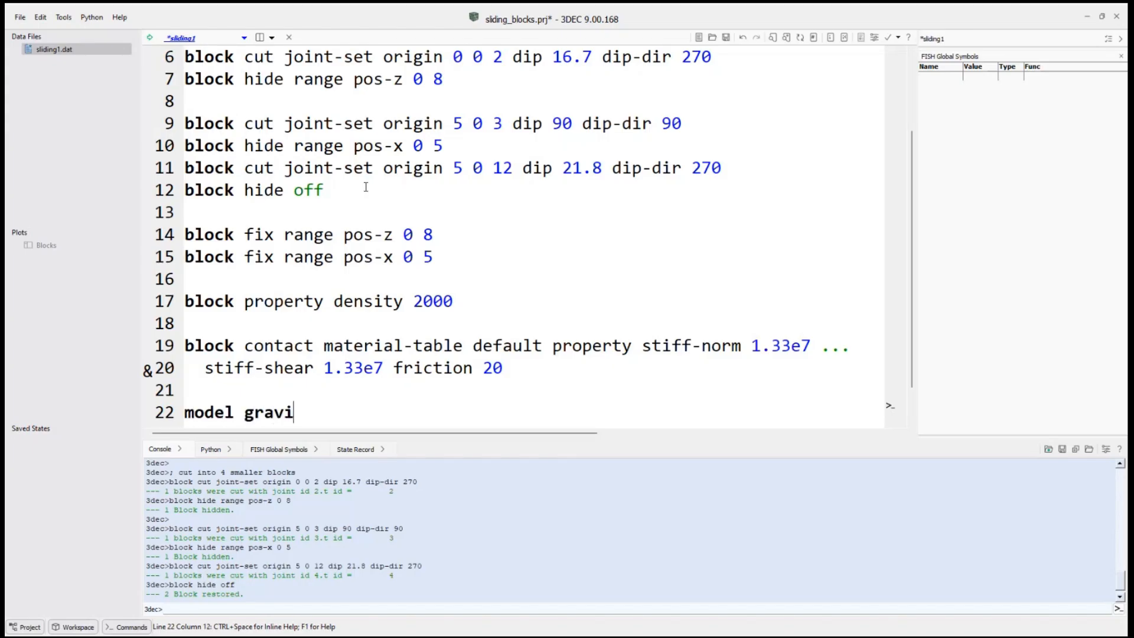
type("ty")
type("0 0")
type("-10")
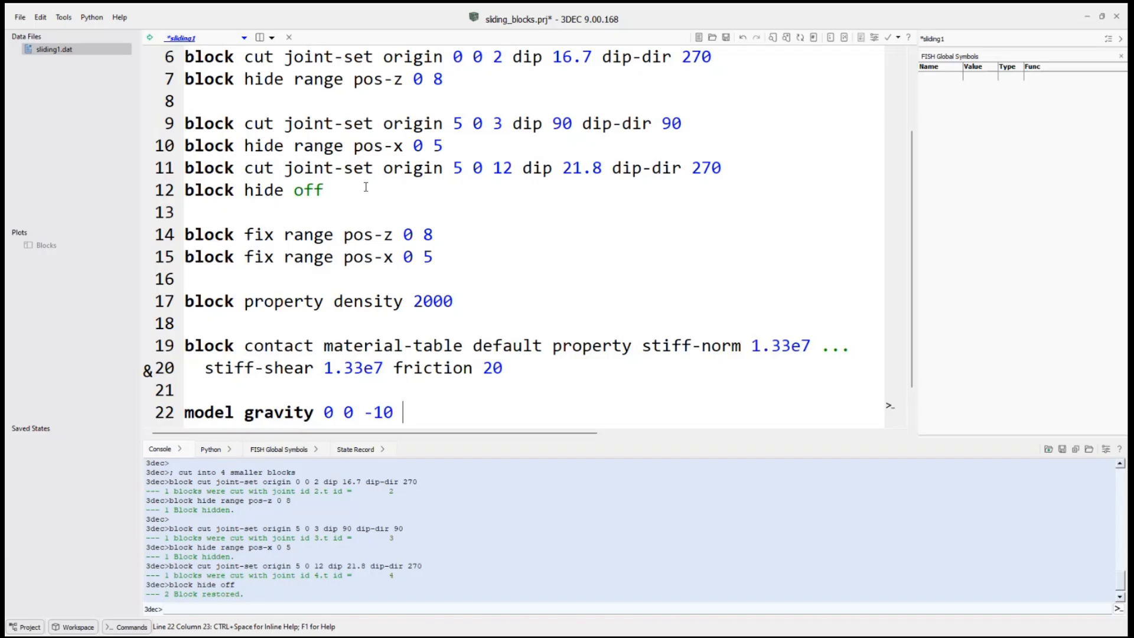
Shorten the gravity command to "model gravity 10" and save the data file.
key("BackSpace")
key("BackSpace")
key("BackSpace")
key("BackSpace")
key("BackSpace")
key("BackSpace")
key("BackSpace")
key("BackSpace")
type("10")
key("ctrl+s")
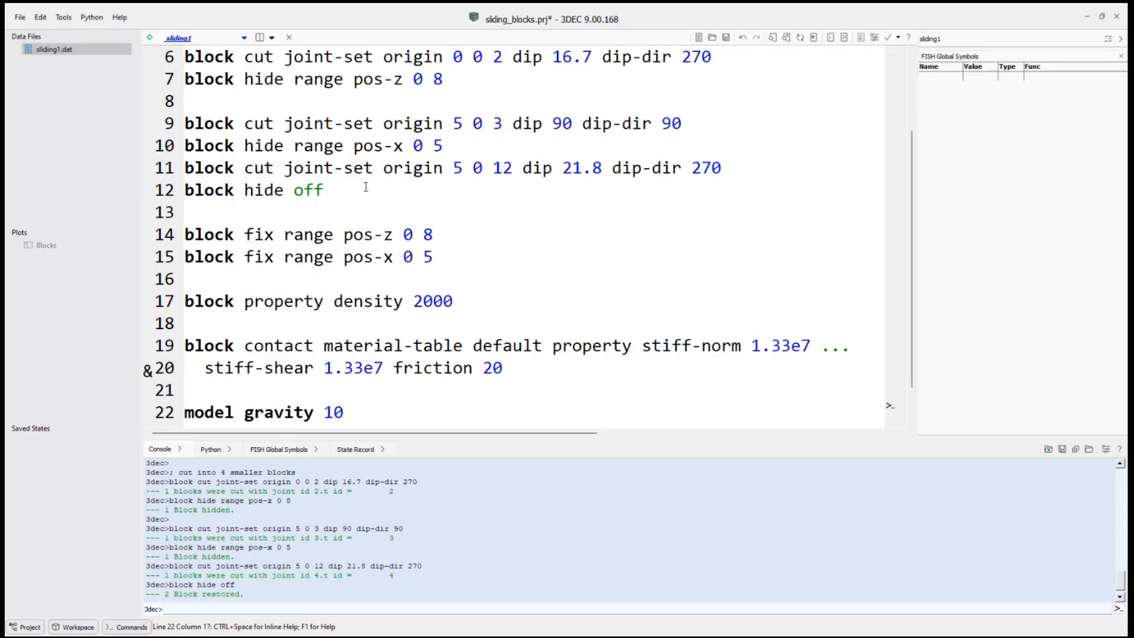
Start a "block history" command below the gravity command after a blank line, and browse the inline help for its available keywords.
key("Return")
key("Return")
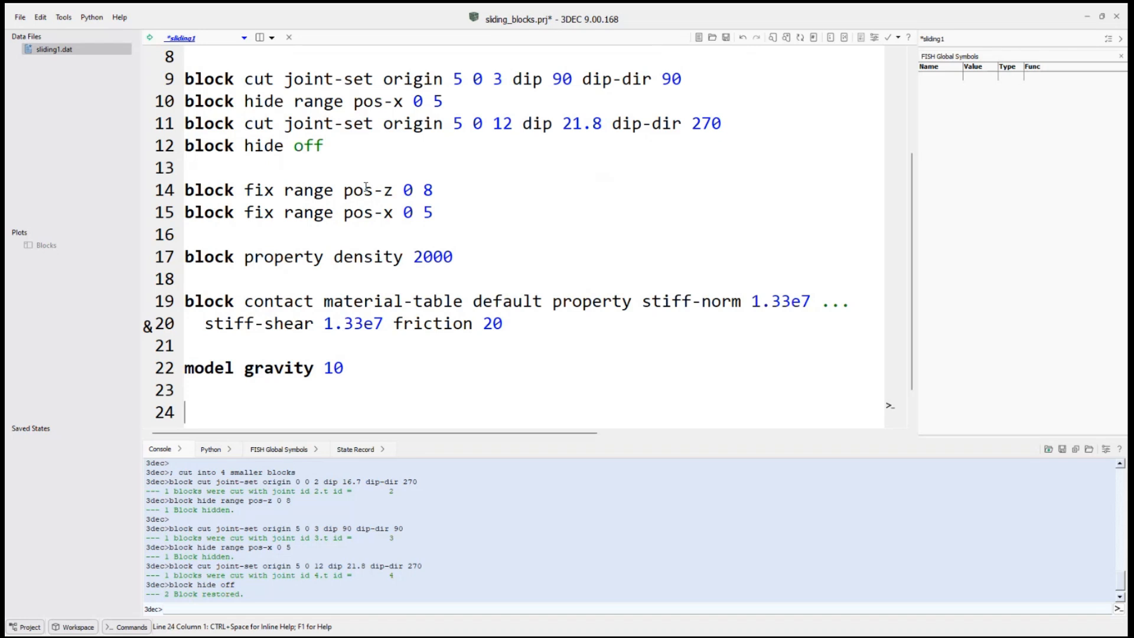
type("block history")
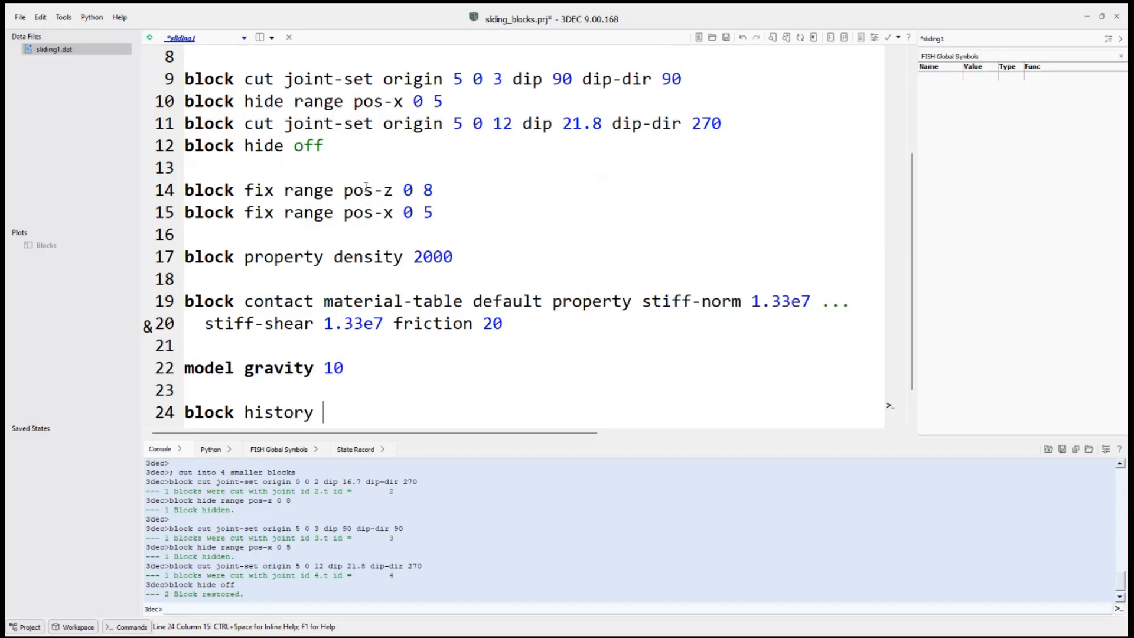
key("BackSpace")
key("ctrl+space")
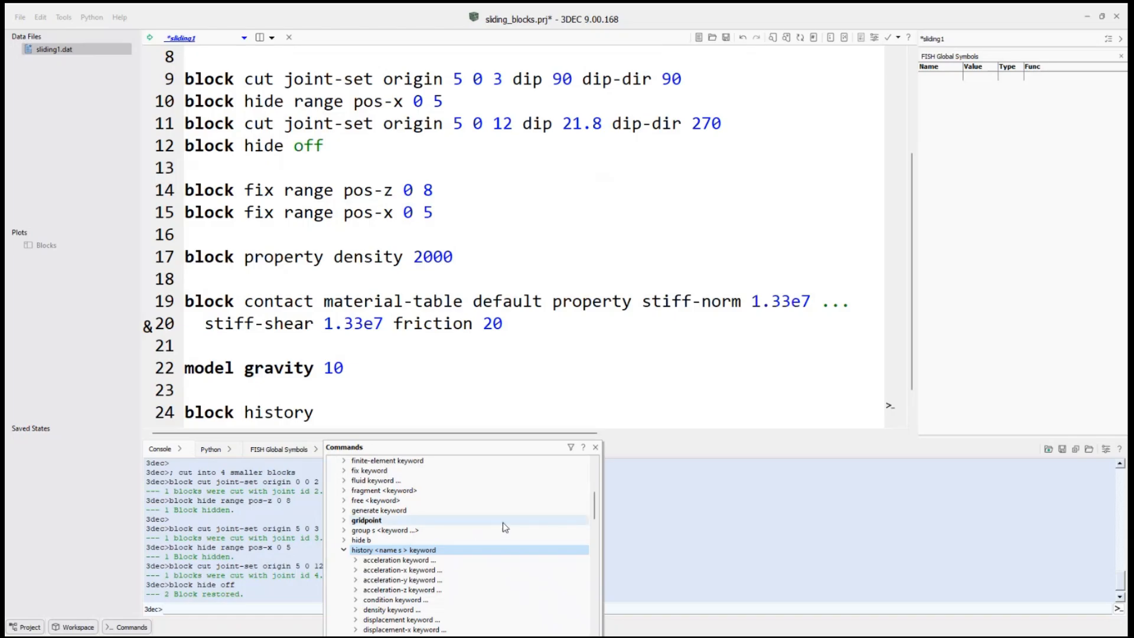
scroll(502, 522, "down", 3)
scroll(403, 522, "down", 1)
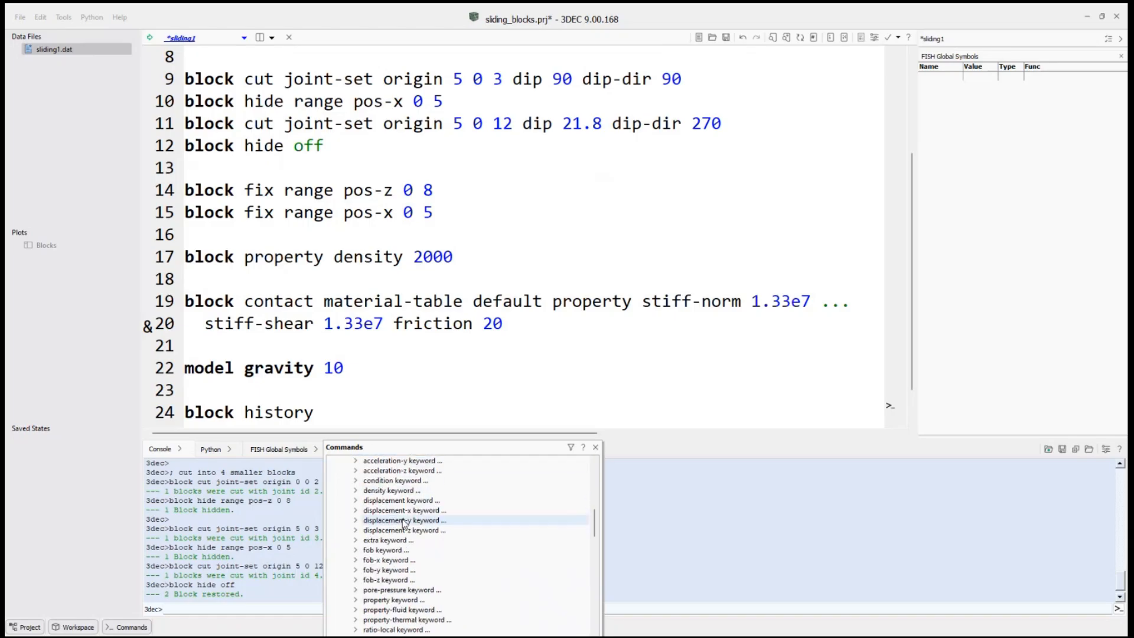
scroll(403, 530, "down", 1)
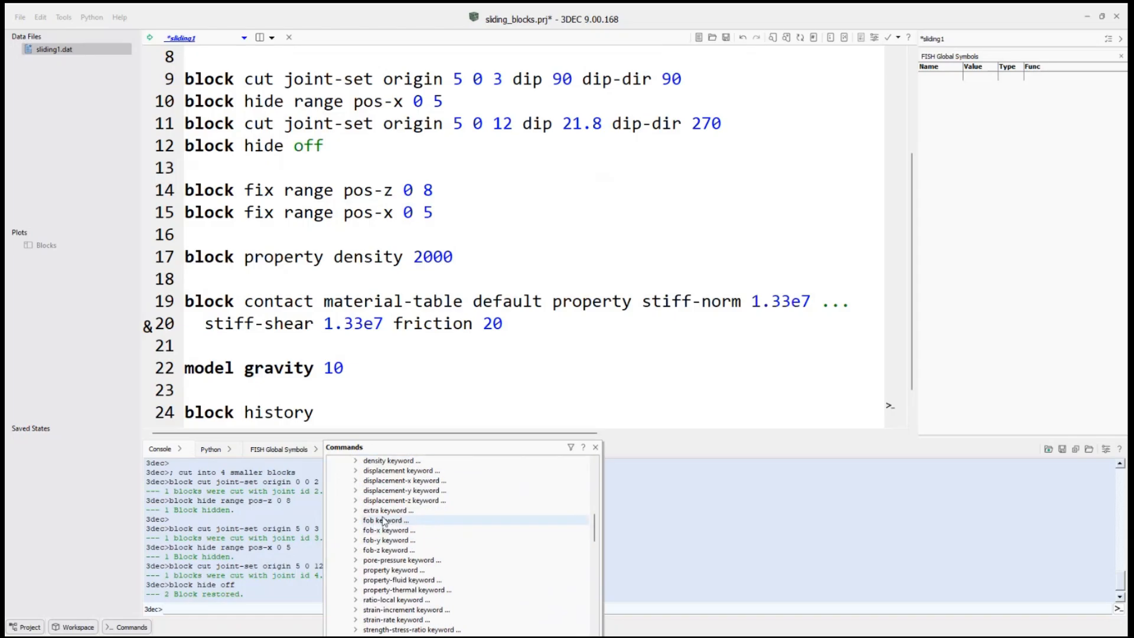
scroll(402, 539, "down", 3)
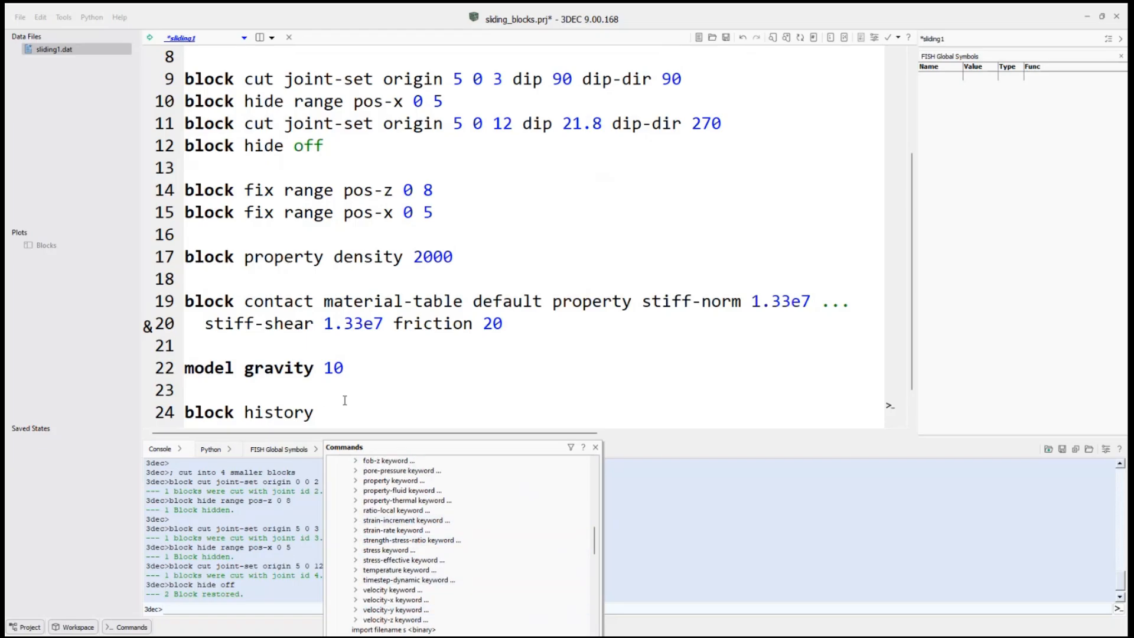
left_click(327, 412)
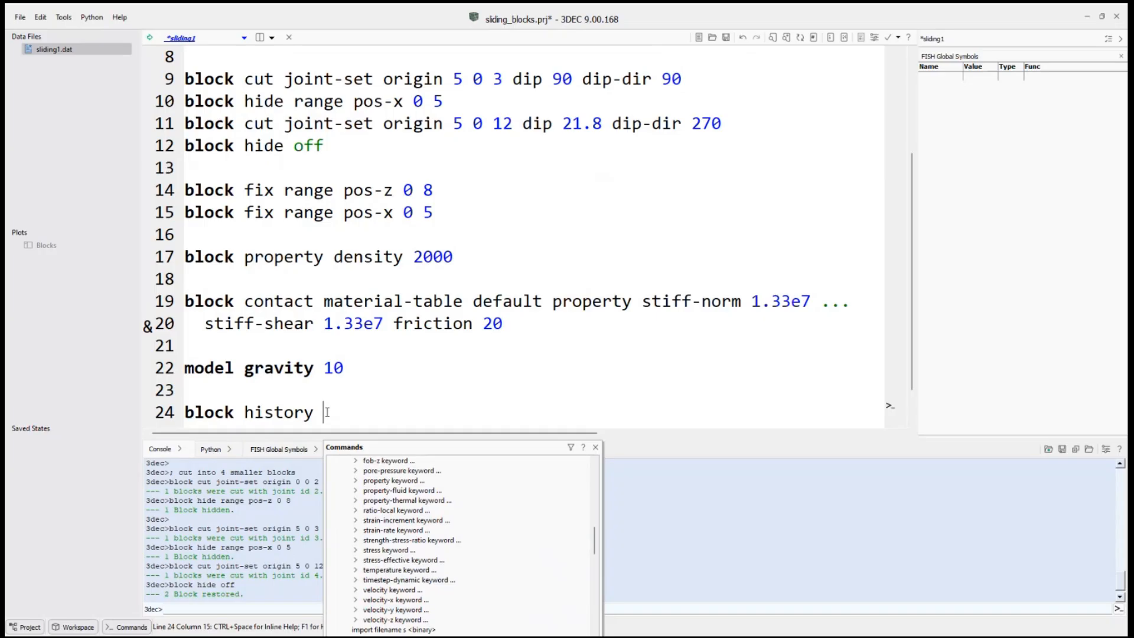
left_click(596, 448)
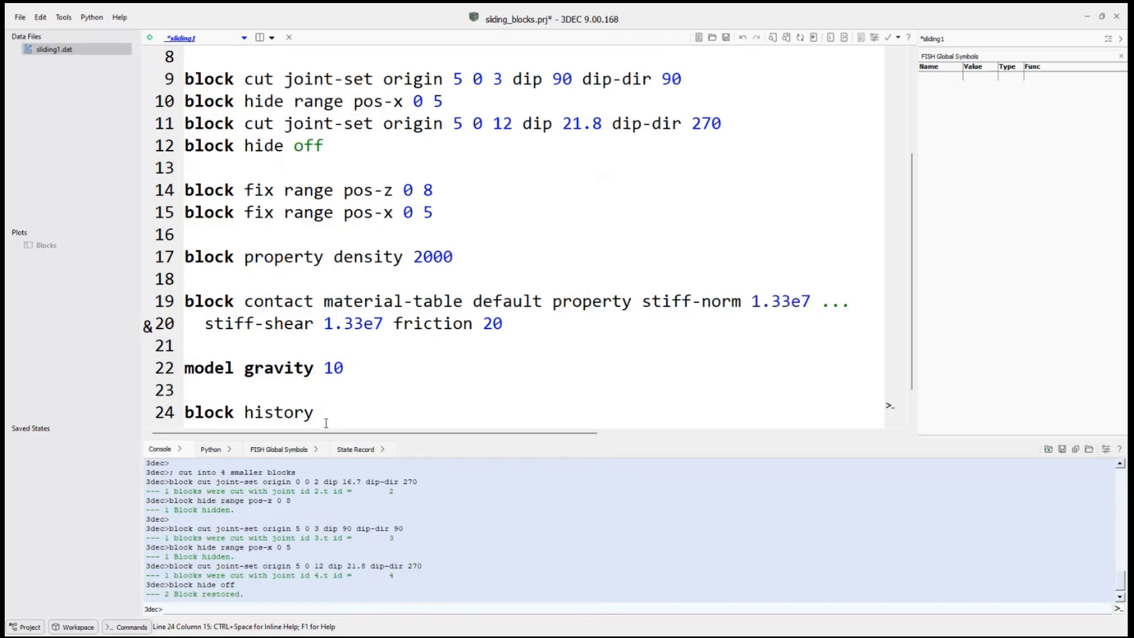
Complete the history command as "block history velocity-z position 20 0 20".
type("velocity-z pos")
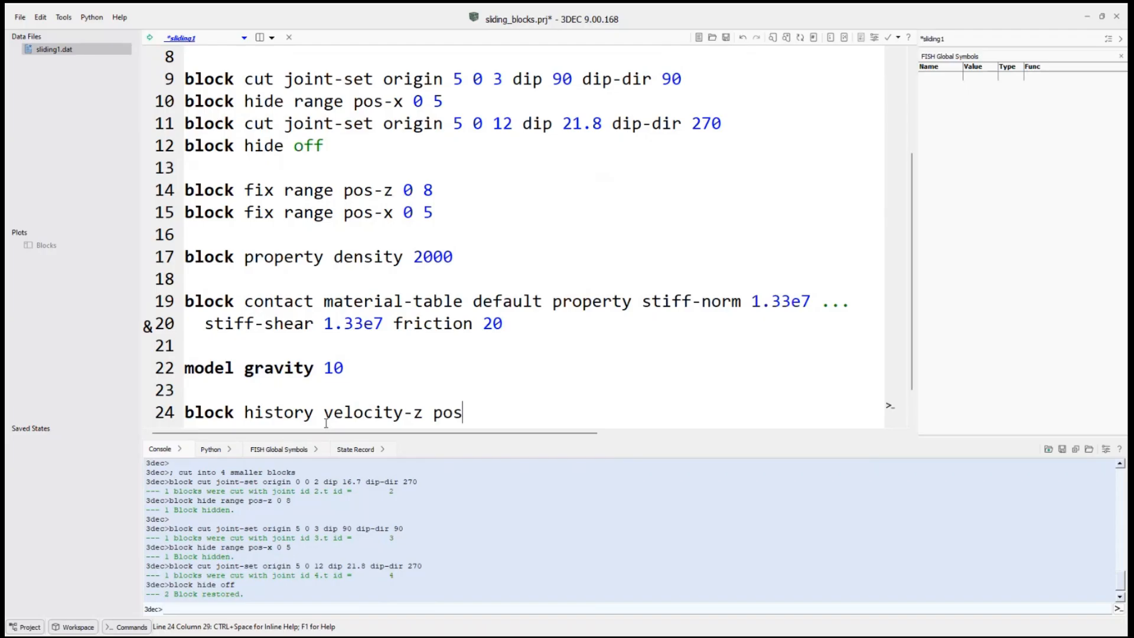
type("tion")
key("BackSpace")
key("BackSpace")
key("BackSpace")
key("BackSpace")
key("BackSpace")
type("ition 20 0 20")
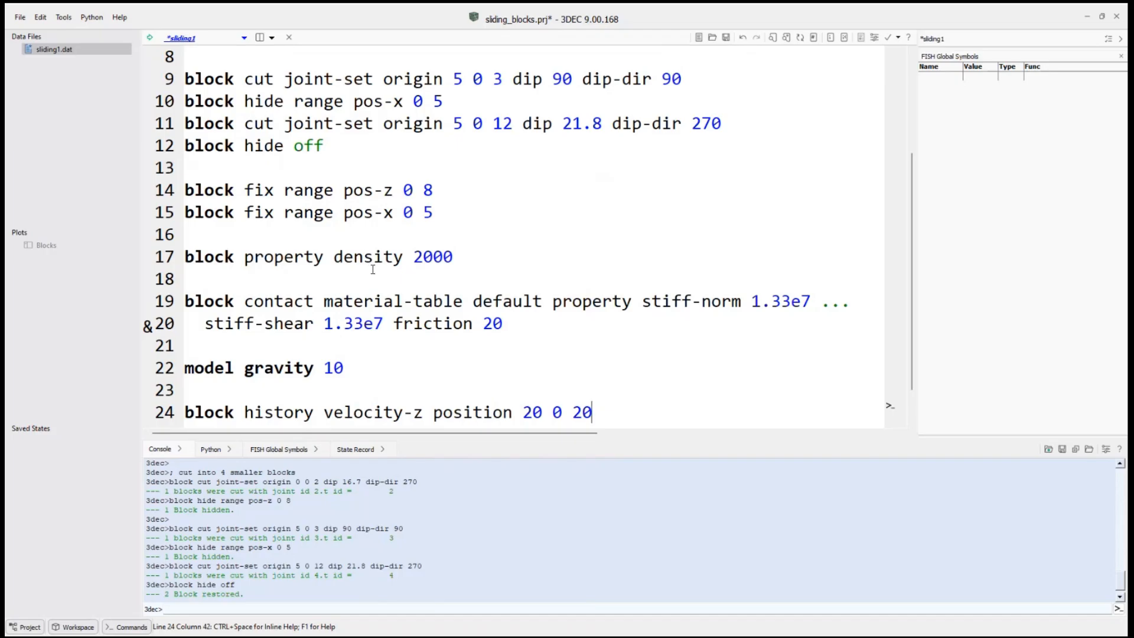
scroll(373, 270, "down", 1)
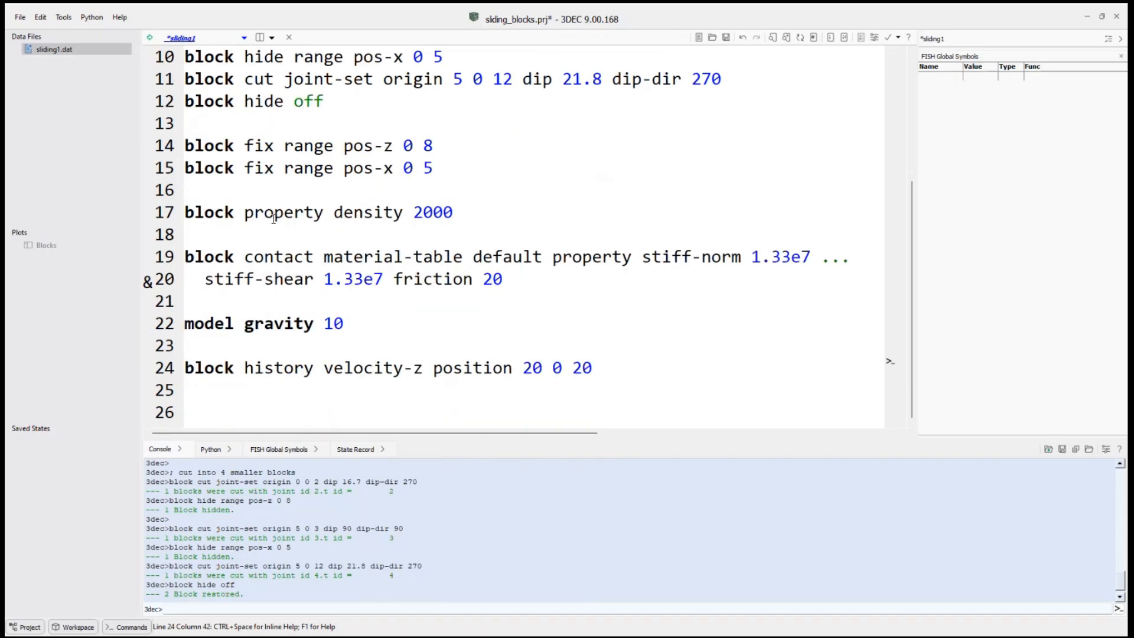
Run the sliding1 data file and add a History Locations item to the Blocks plot.
left_click(150, 39)
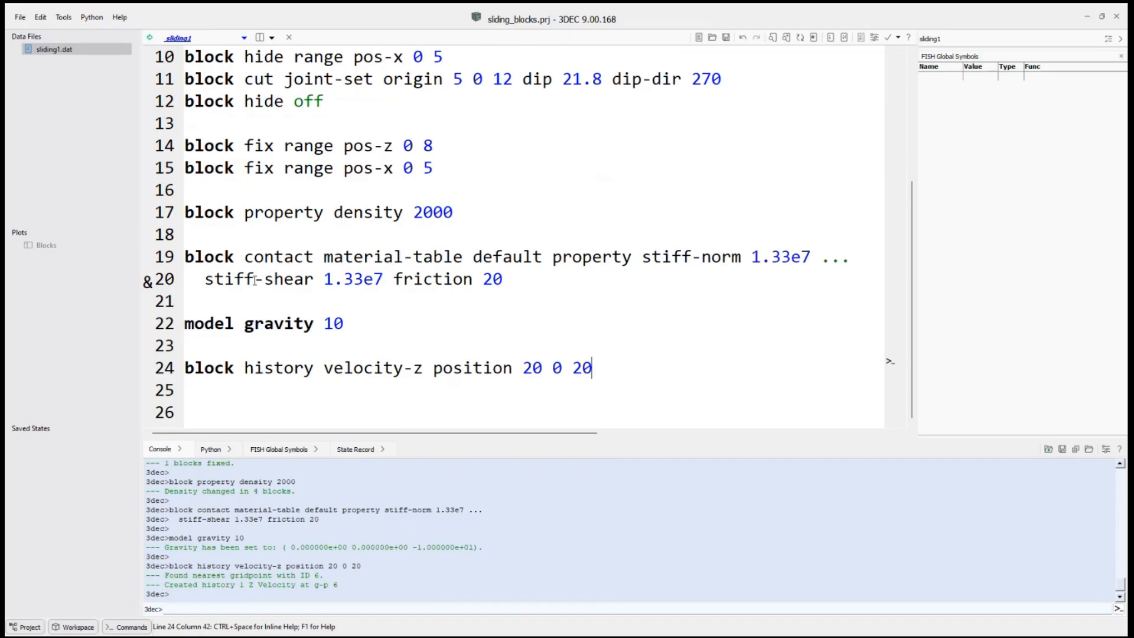
double_click(47, 245)
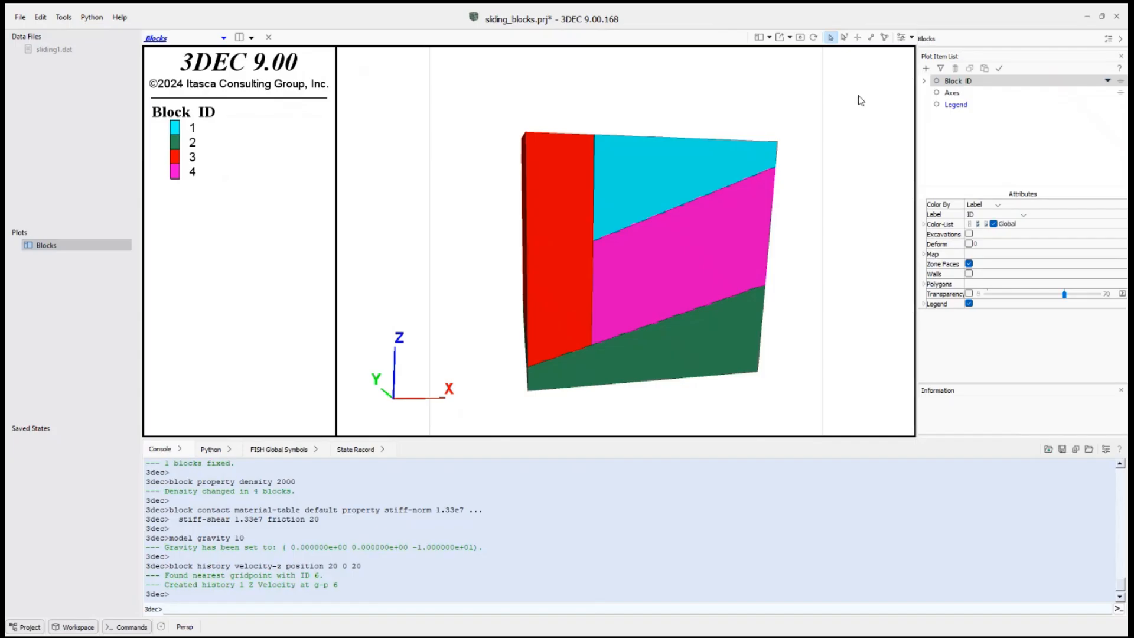
left_click(926, 69)
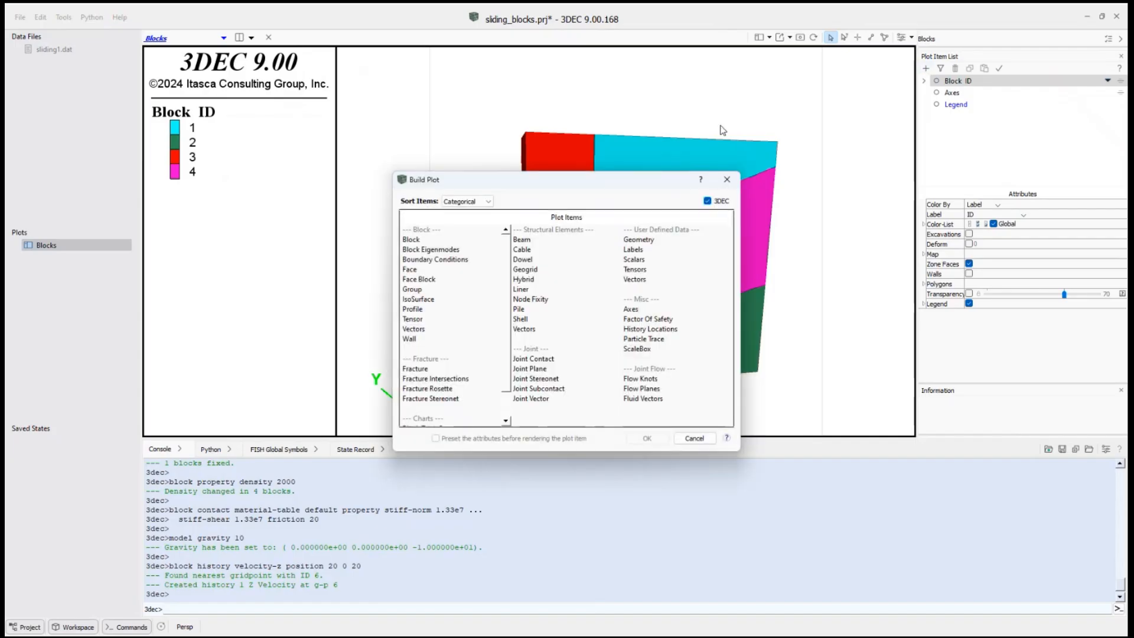
double_click(659, 332)
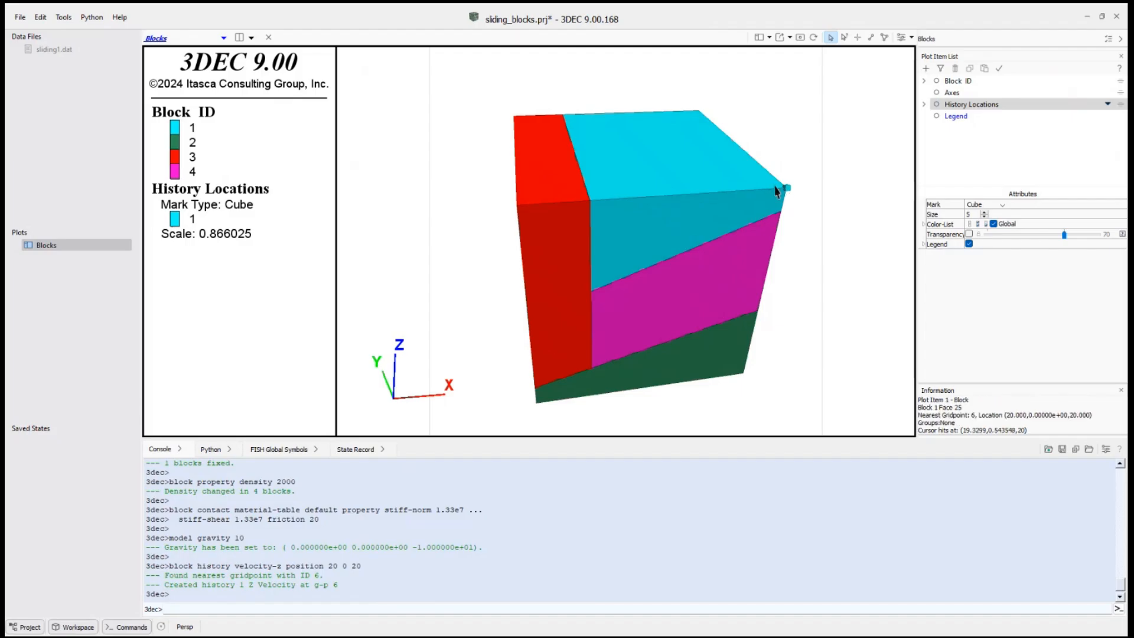
right_click_drag(802, 196, 795, 172)
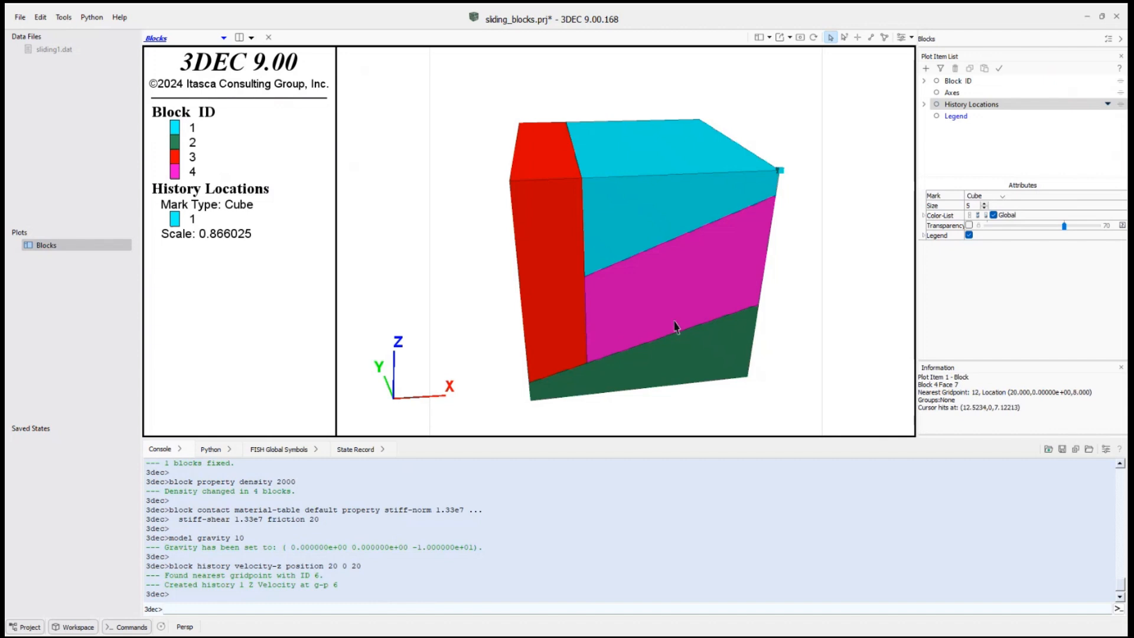
Return to the sliding1 data file and add "model solve" below the history command, with a blank line before and after it.
double_click(59, 50)
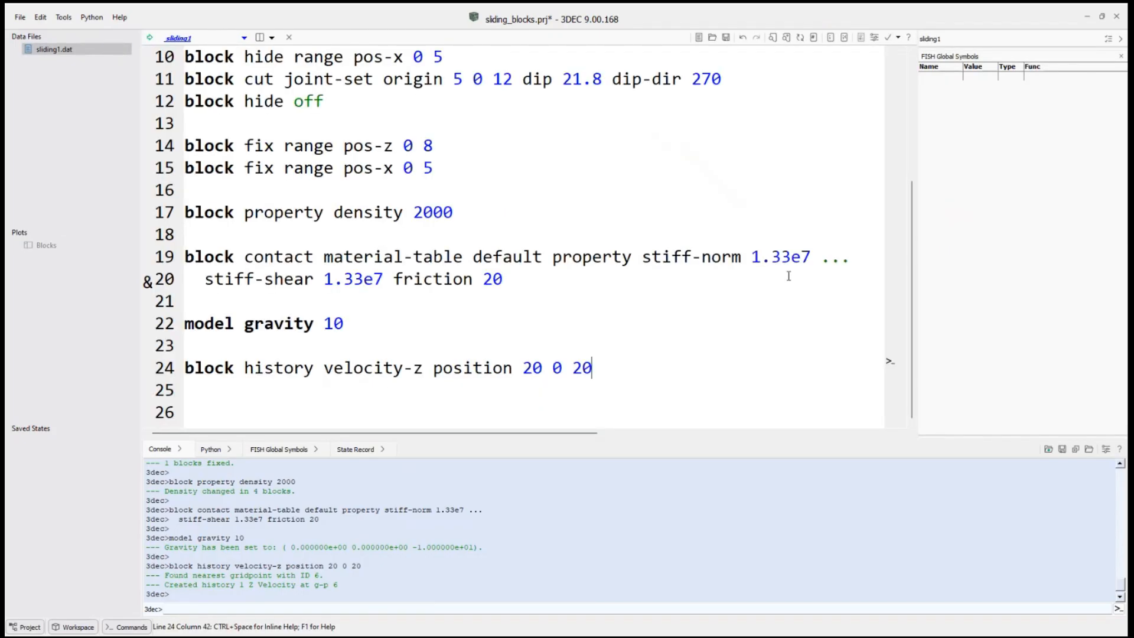
key("Return")
key("Return")
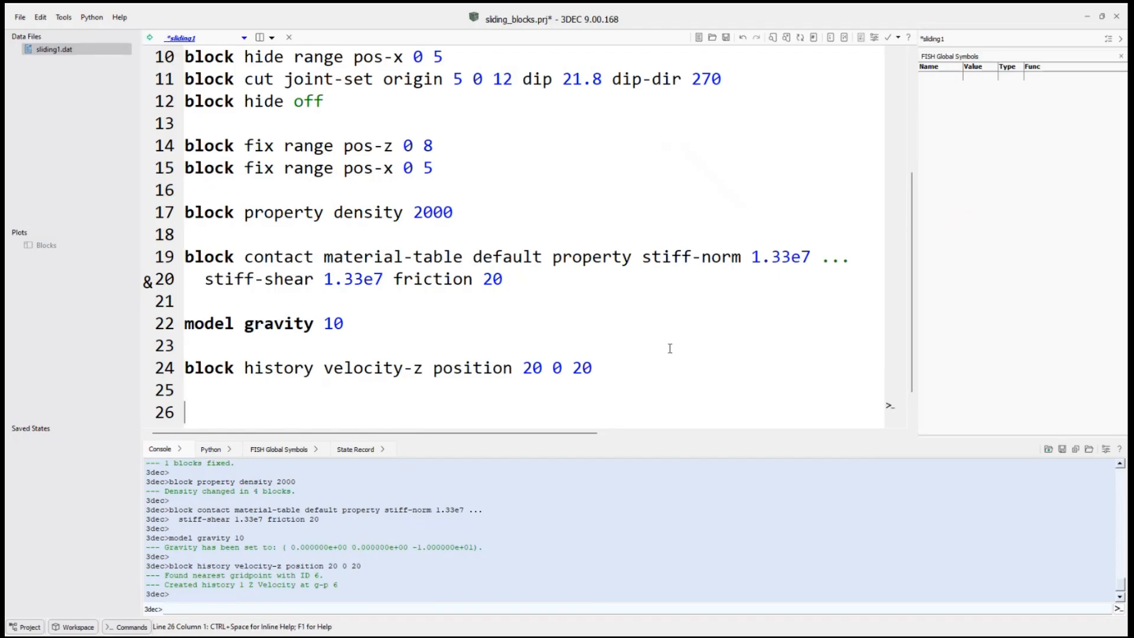
type("model solve")
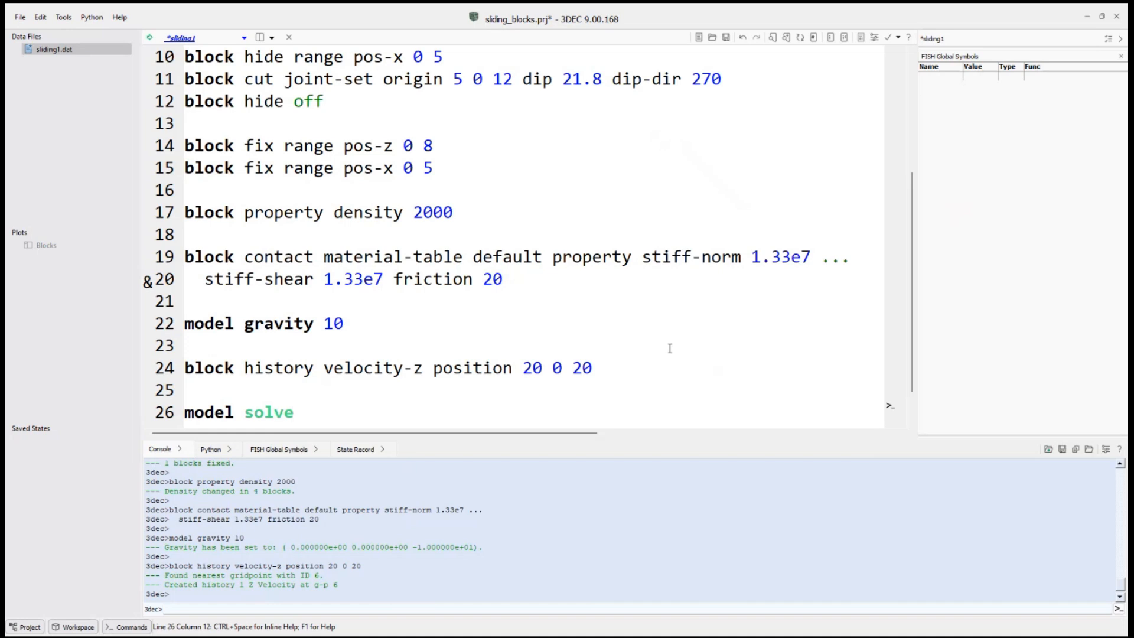
key("Return")
key("Return")
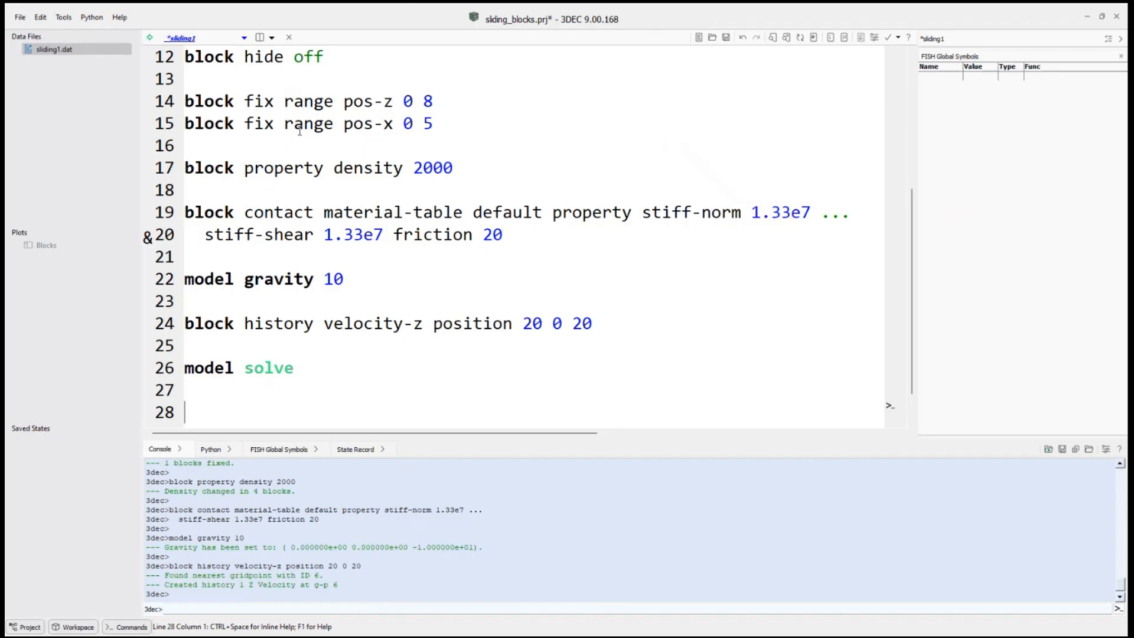
Add "model save 'slope_initial'" below the solve command in the sliding1 data file and run the file.
key("ctrl+s")
type("model save 'slope_")
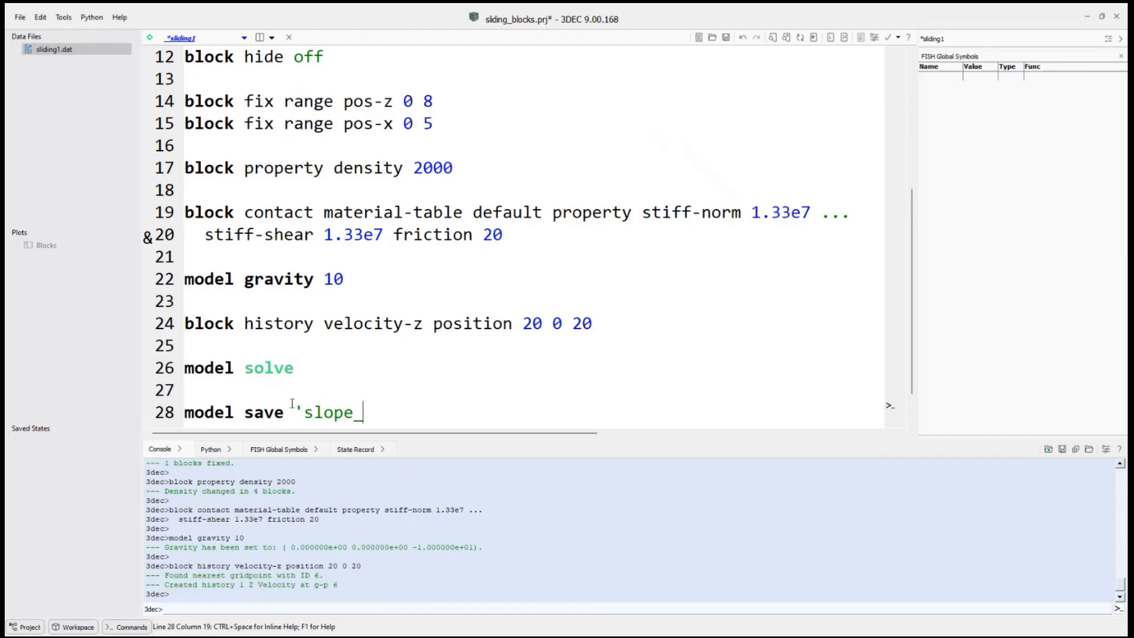
type("initial'")
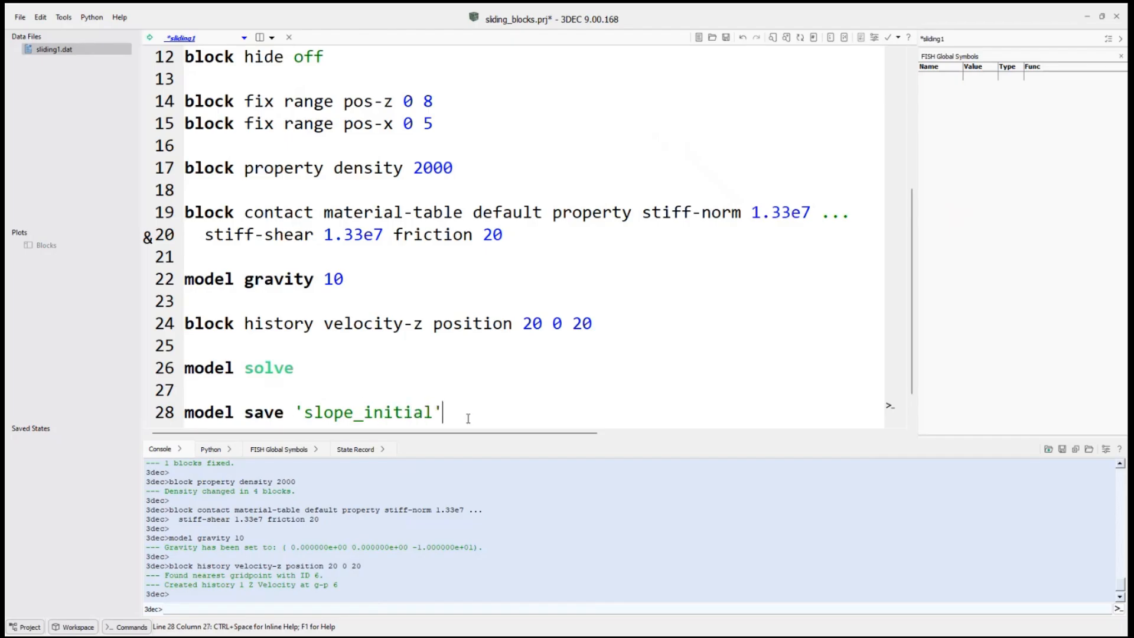
scroll(367, 324, "down", 1)
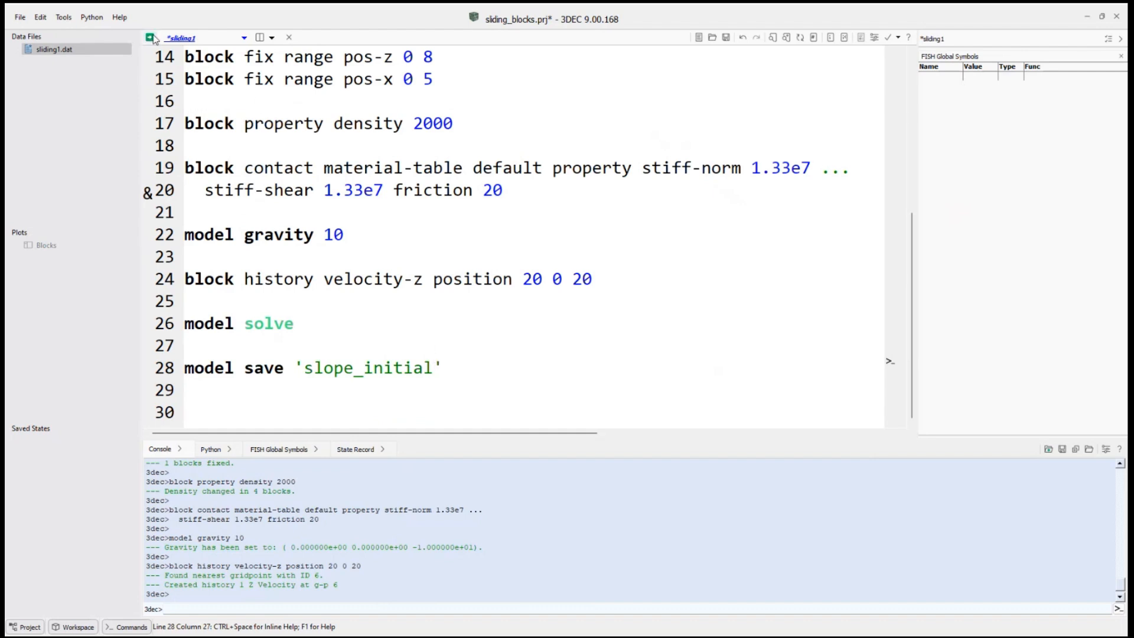
key("ctrl+shift+e")
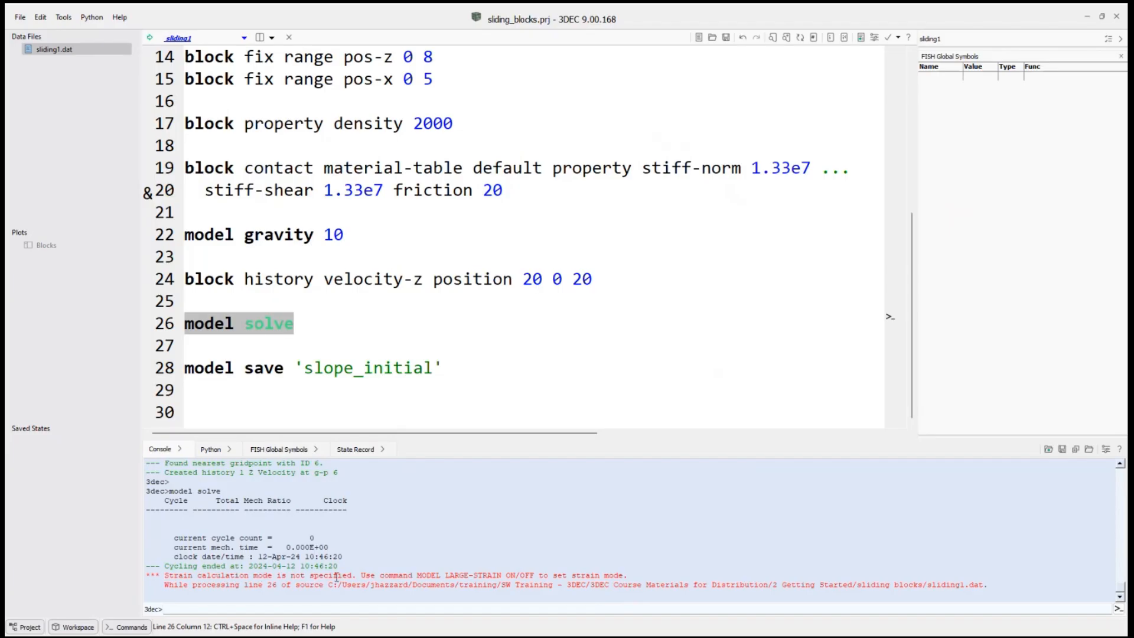
Insert "model large-strain on" directly above the "model solve" command and rerun the sliding1 data file.
left_click(224, 296)
key("Return")
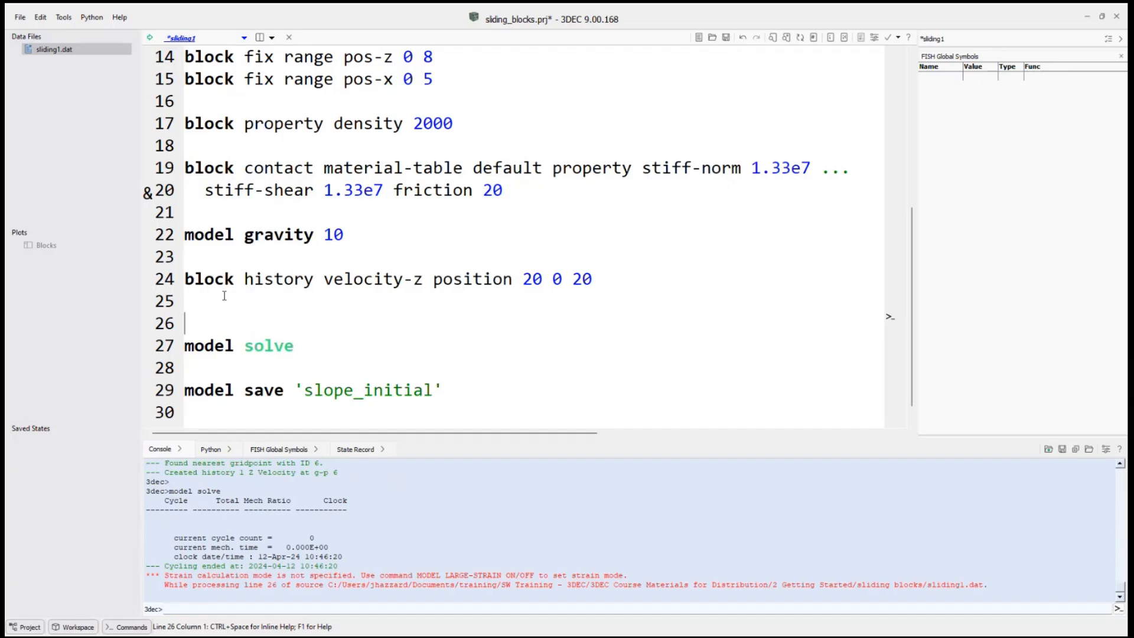
type("model large-strain on")
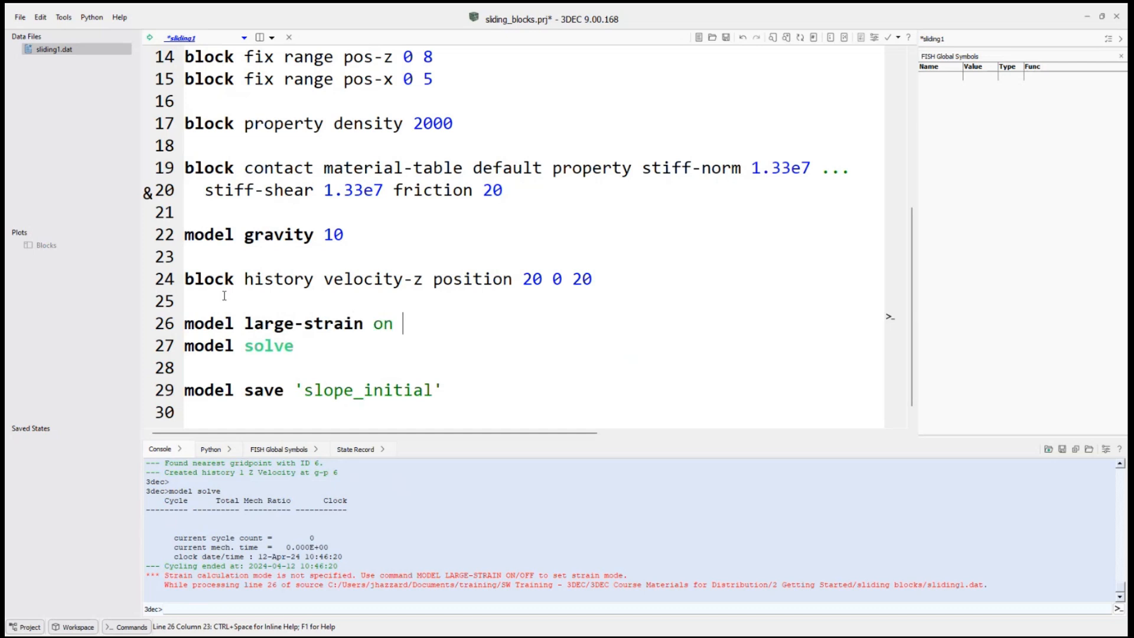
key("BackSpace")
left_click(150, 38)
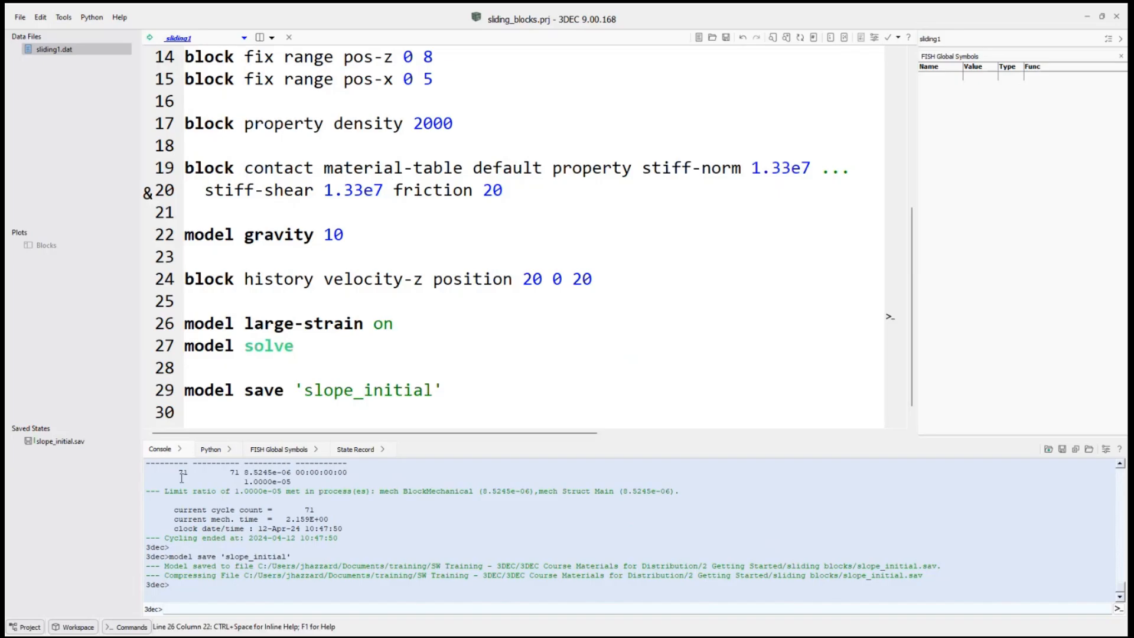
scroll(234, 479, "up", 1)
In the Blocks plot, hide the History Locations item and add a block Vectors item showing displacement.
double_click(48, 246)
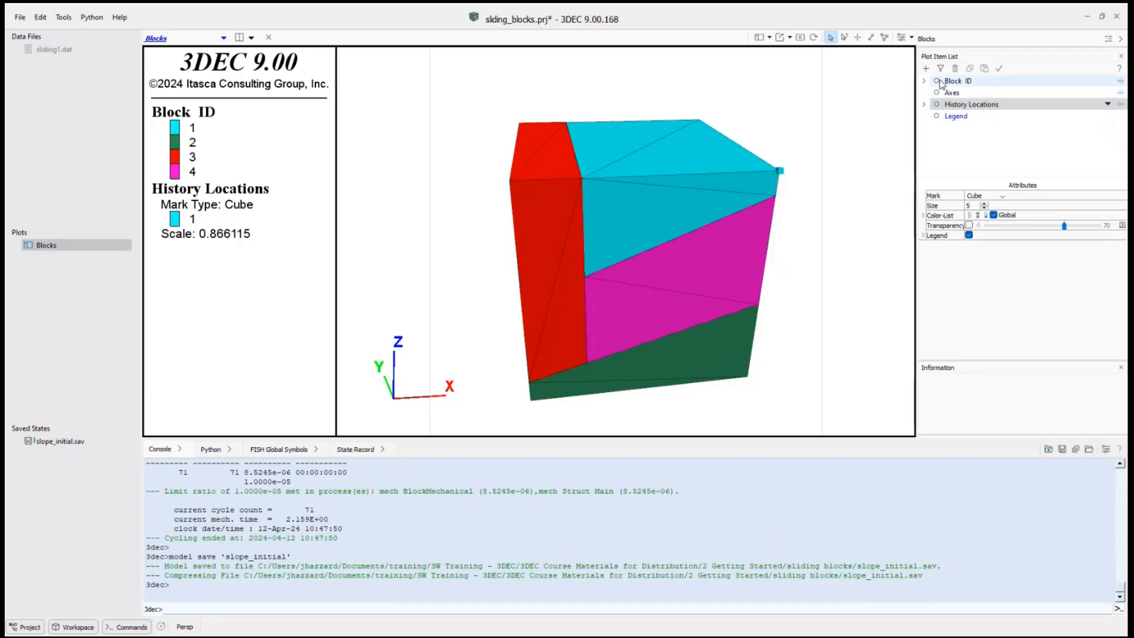
left_click(936, 105)
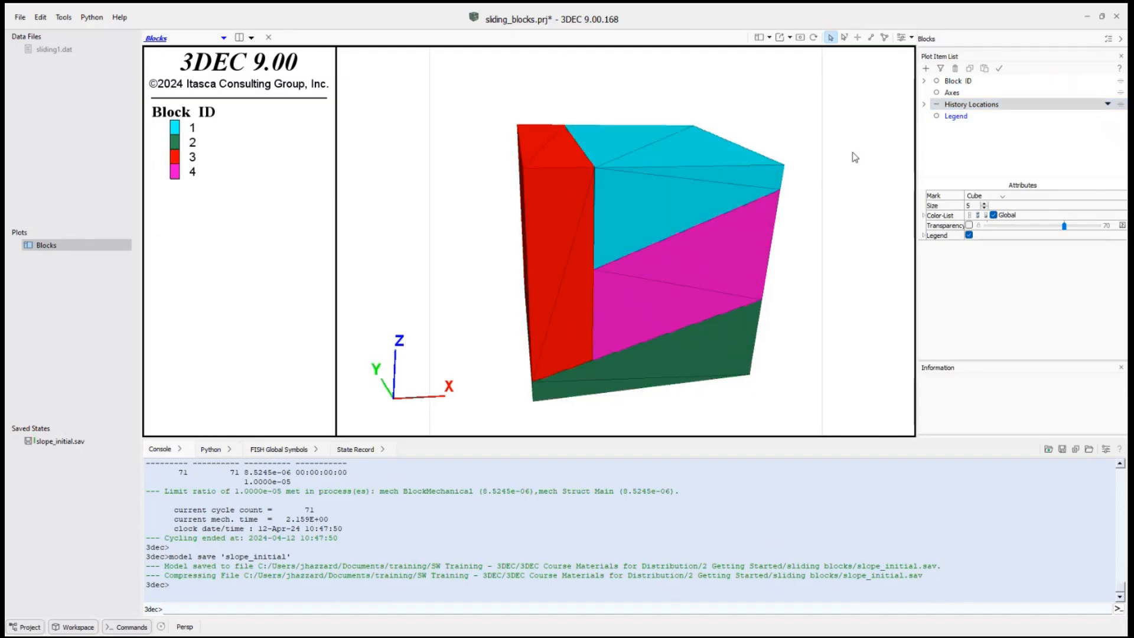
left_click(926, 69)
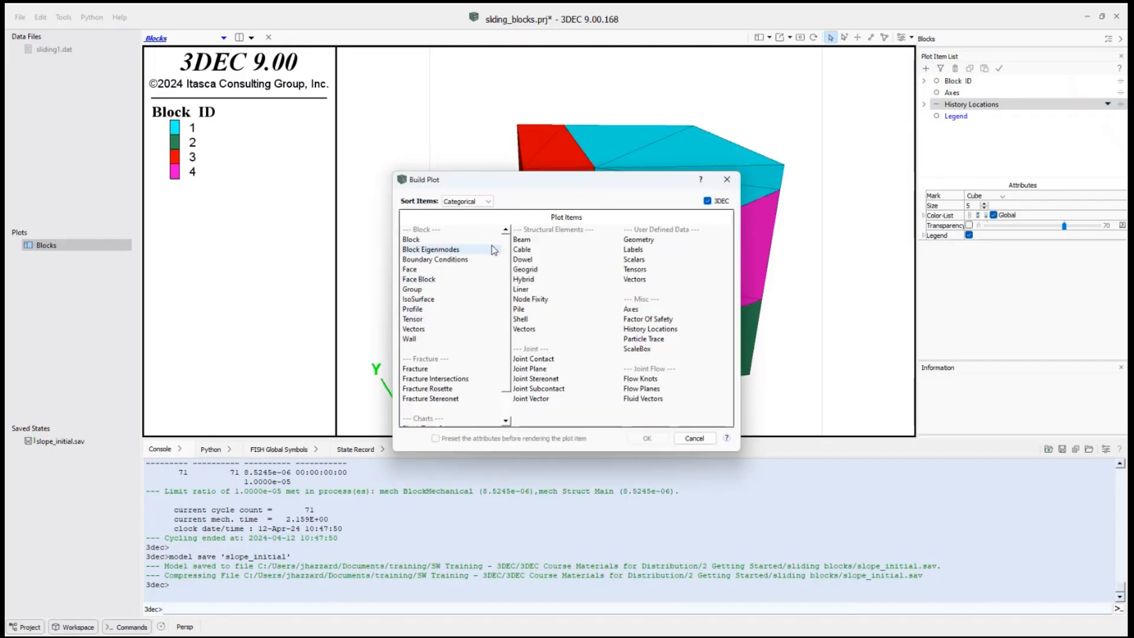
left_click(420, 331)
double_click(422, 331)
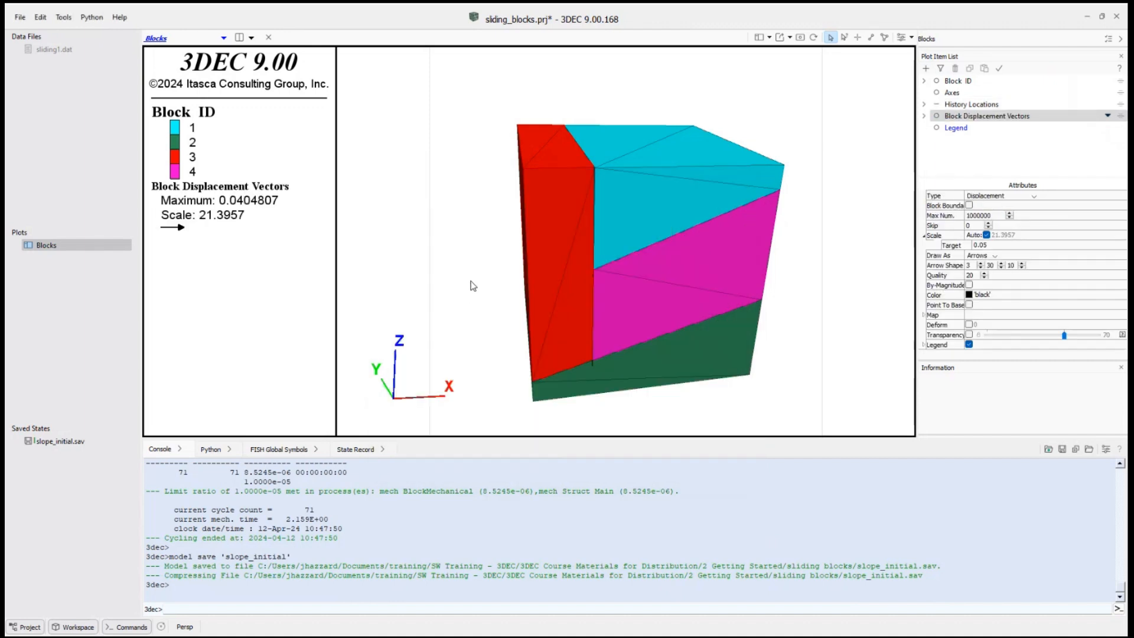
Set the automatic scale target of the block displacement vectors to 0.1.
left_click_drag(472, 286, 458, 254)
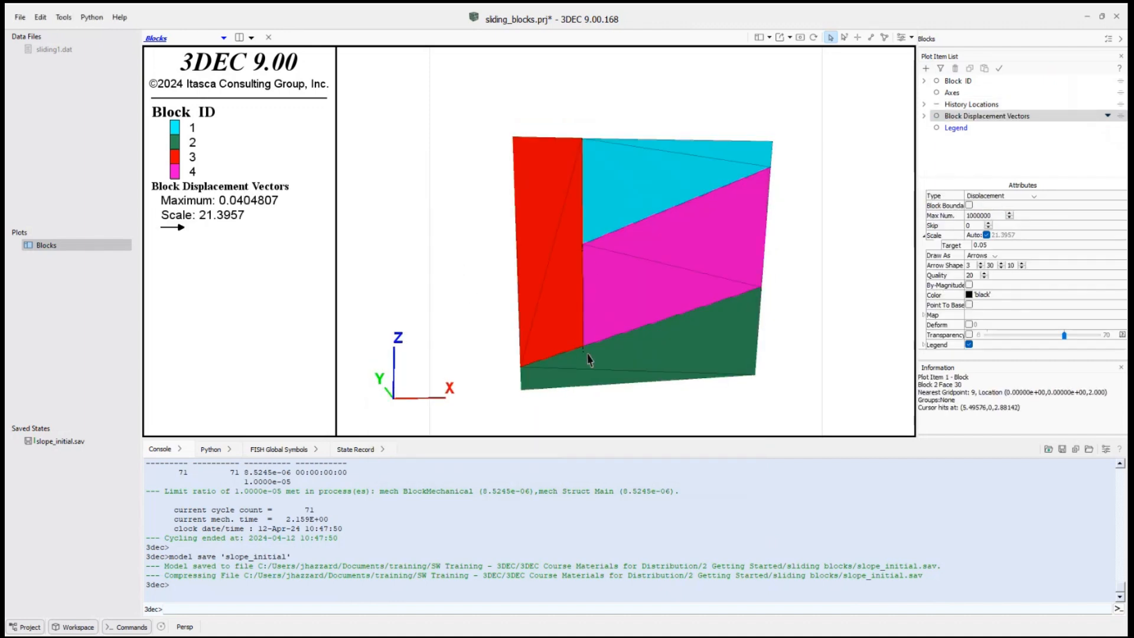
left_click_drag(585, 256, 624, 288)
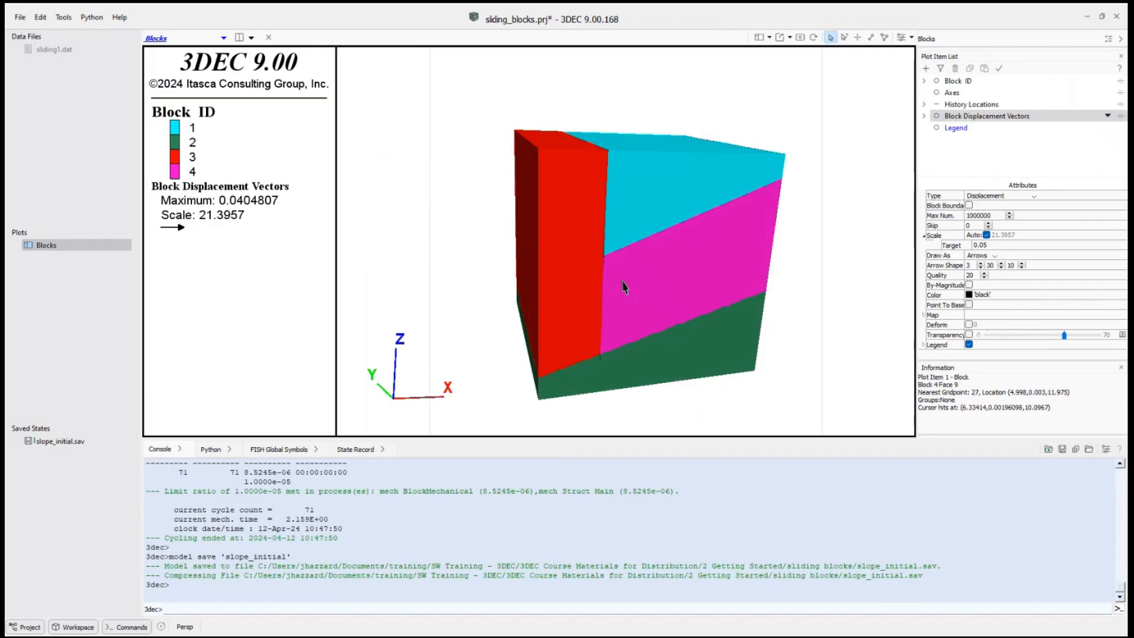
scroll(623, 287, "up", 5)
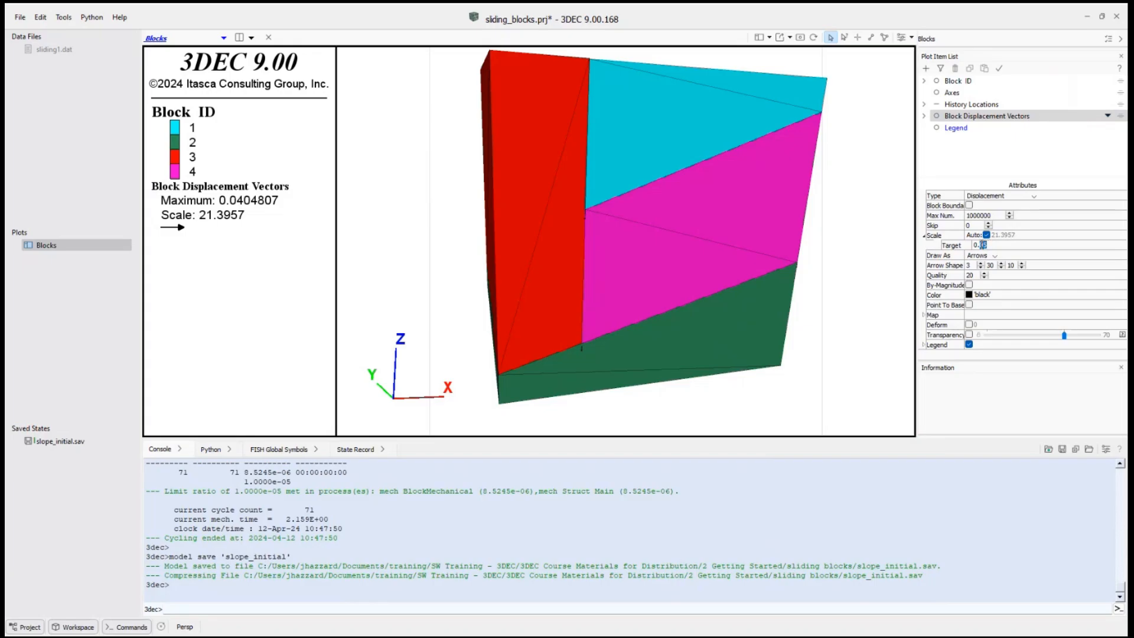
type("1")
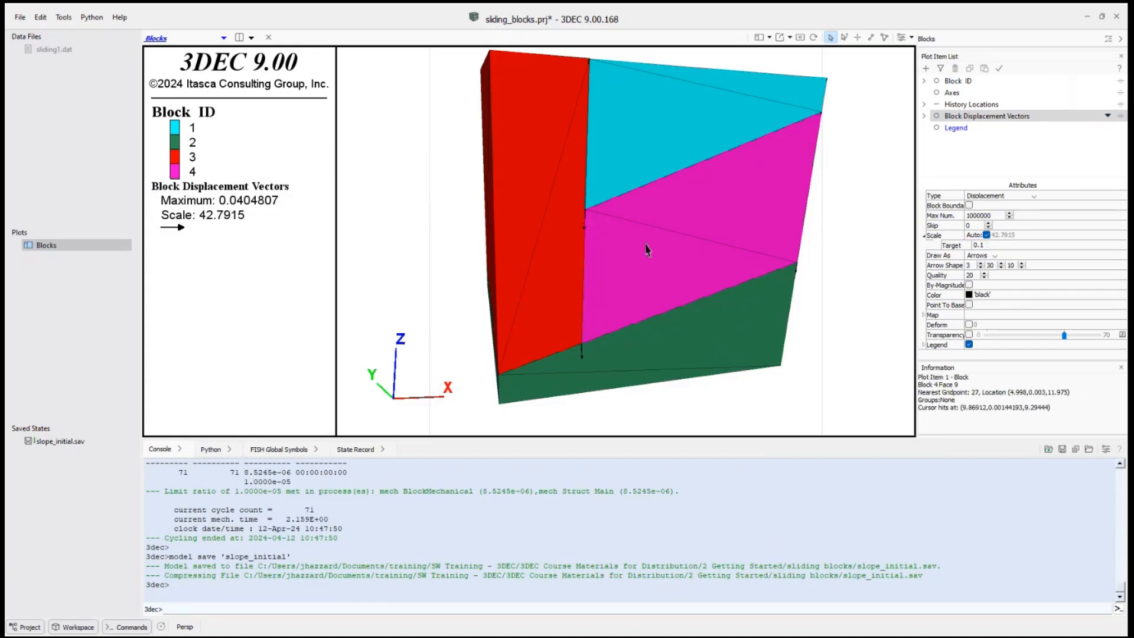
left_click_drag(646, 248, 738, 268)
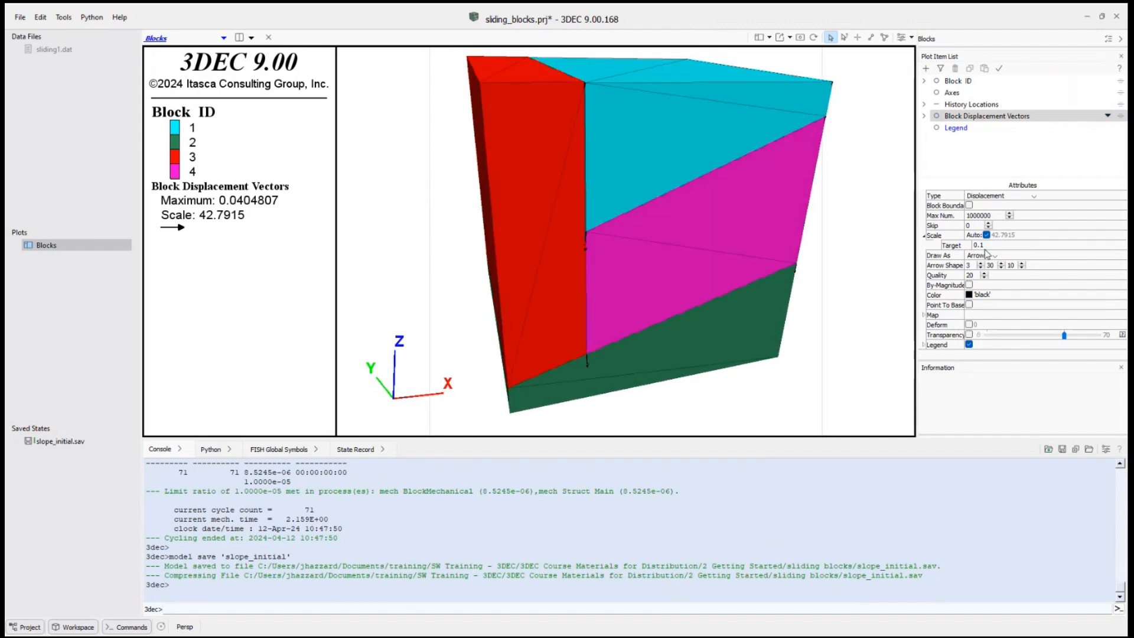
Set the displacement vectors' scale target to 0.2 and temporarily hide the Block ID item to examine the arrows.
left_click_drag(985, 244, 981, 245)
type("2")
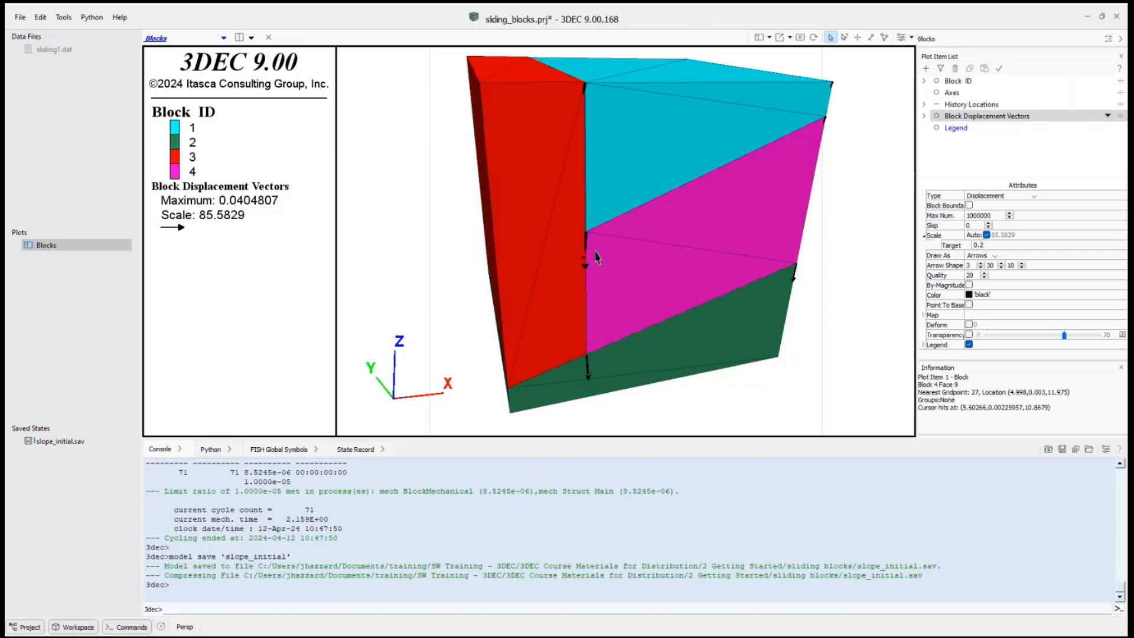
right_click_drag(643, 149, 648, 154)
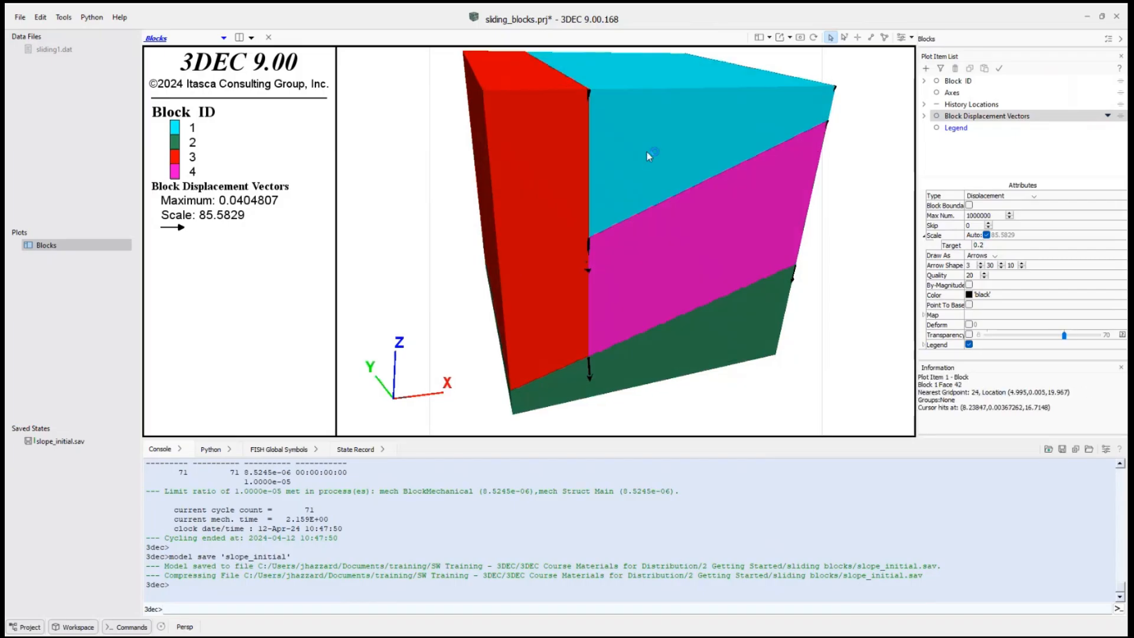
left_click(937, 82)
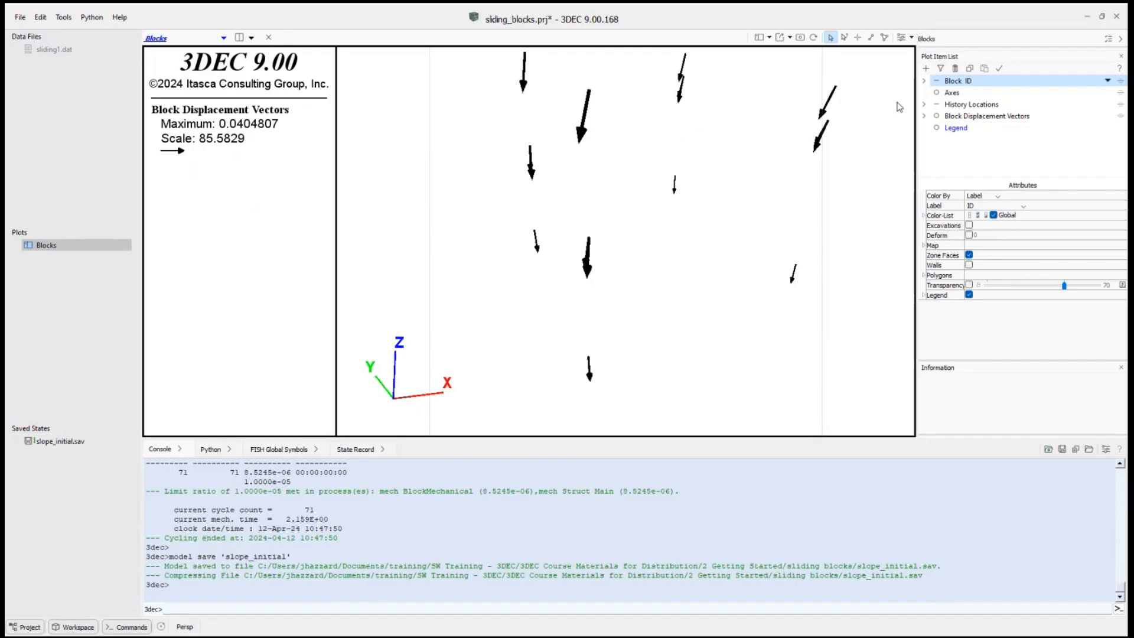
left_click(935, 82)
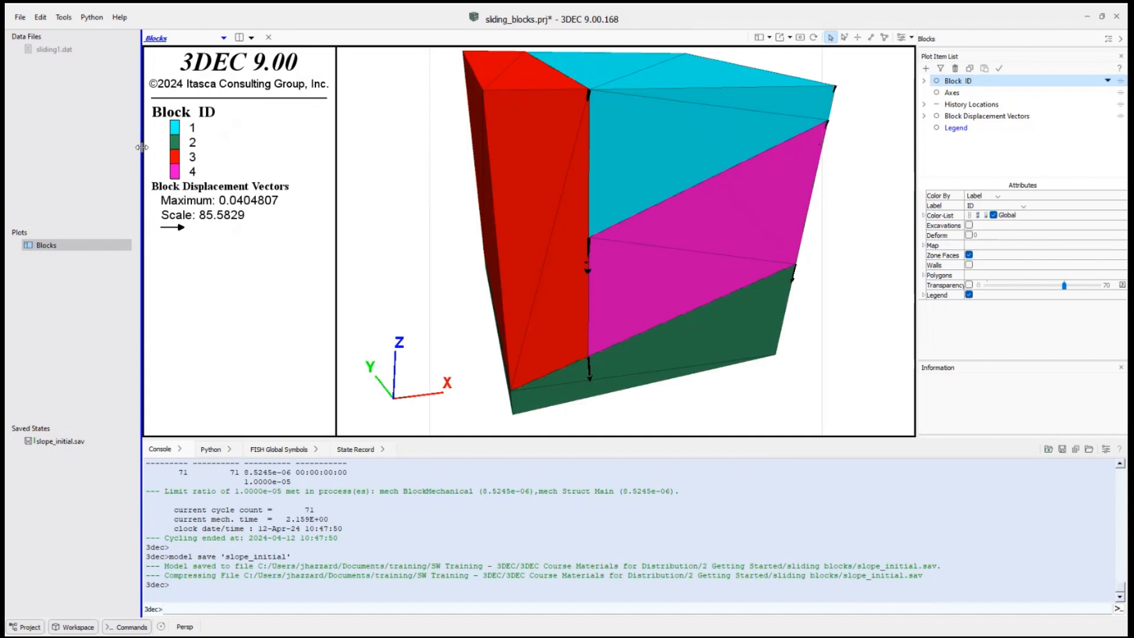
Create a new plot named "History".
left_click(224, 38)
mouse_move(216, 51)
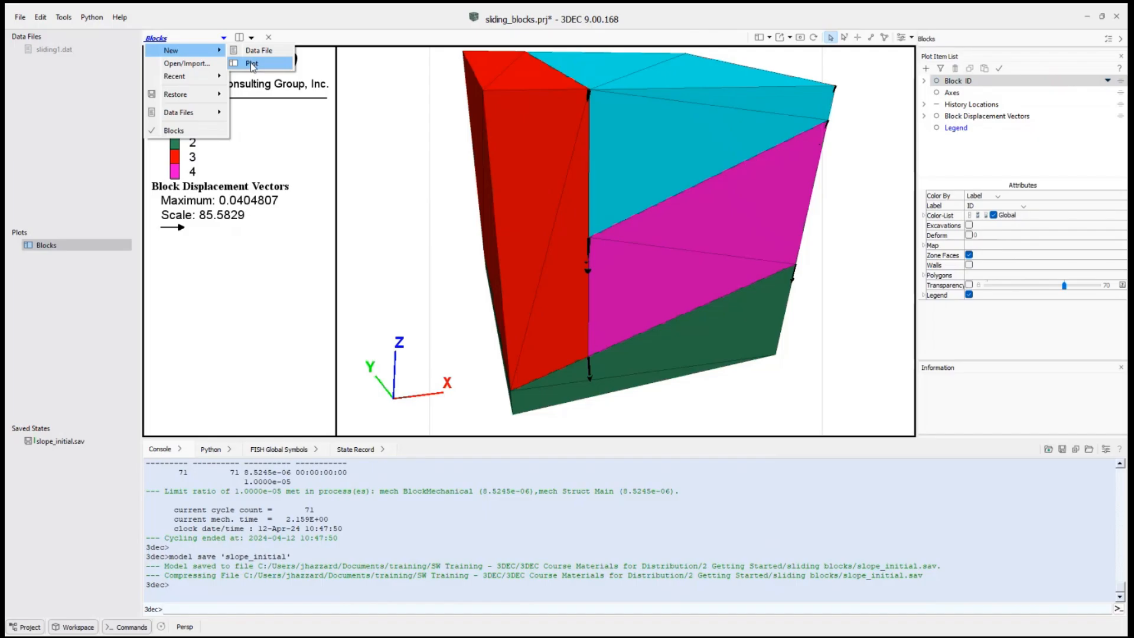
left_click(250, 63)
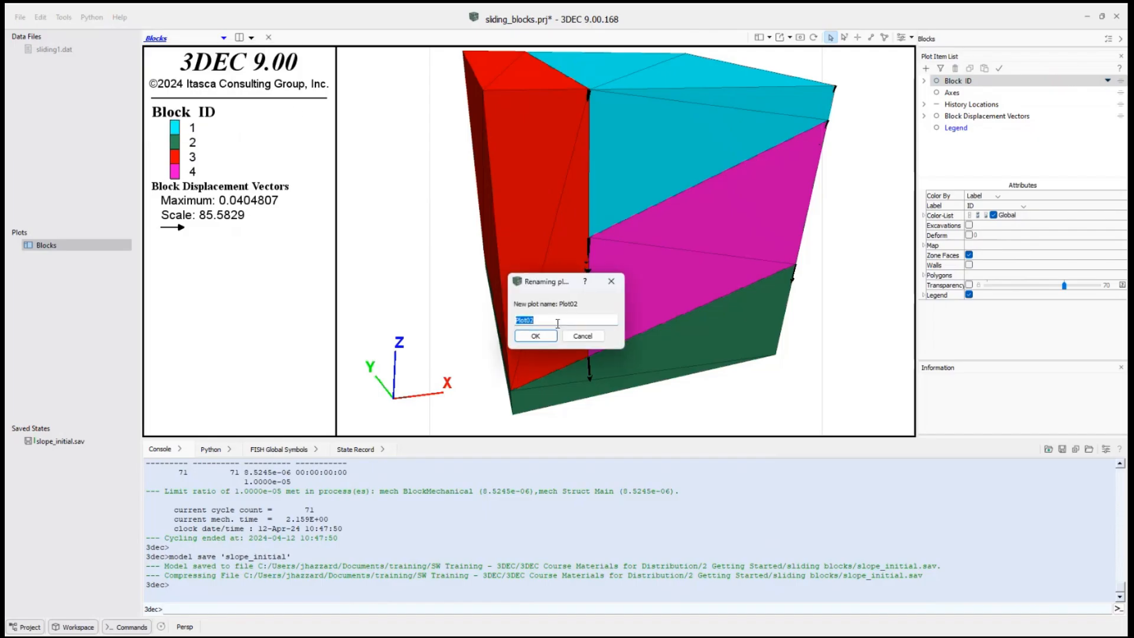
type("History")
left_click(536, 335)
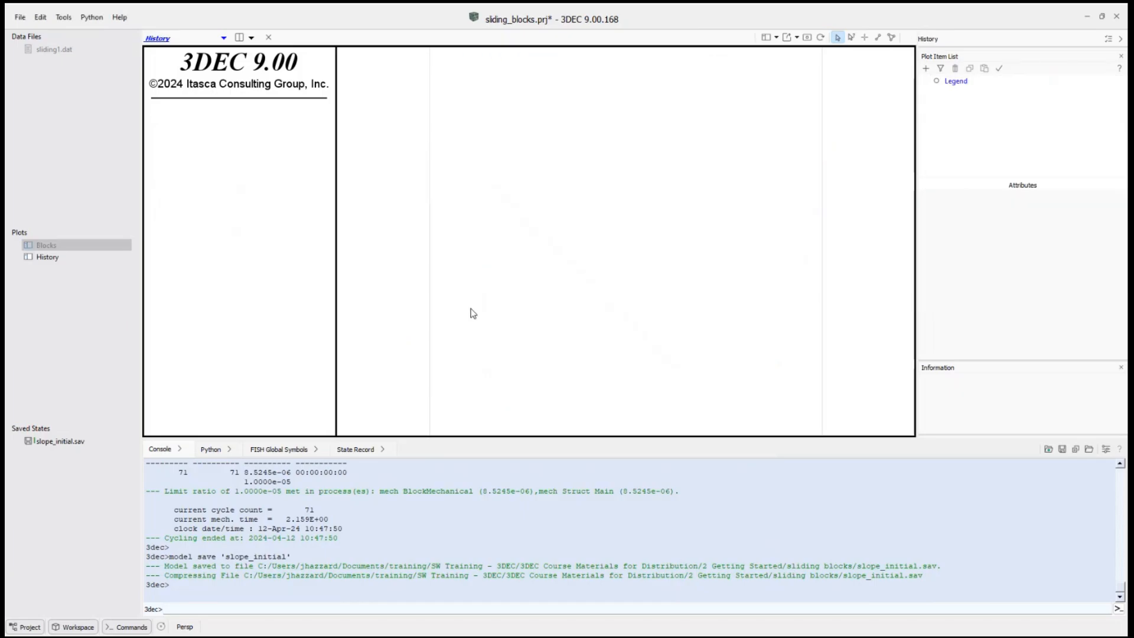
Add a History Chart item to the History plot and include the "Z Velocity at g-p 6" history in it.
left_click(926, 68)
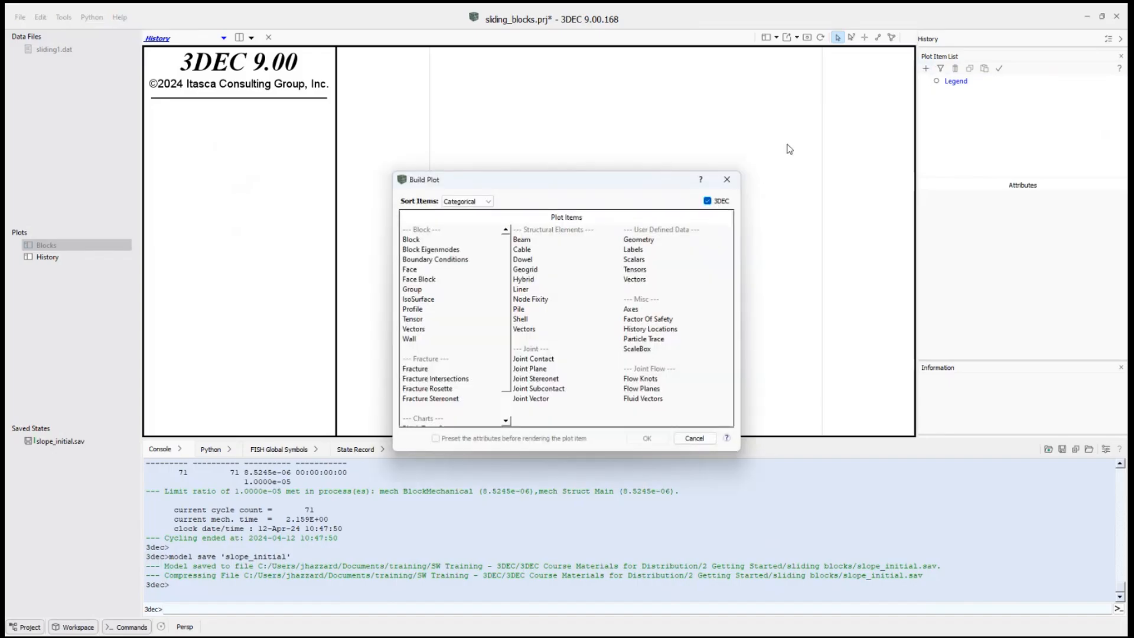
scroll(430, 337, "down", 1)
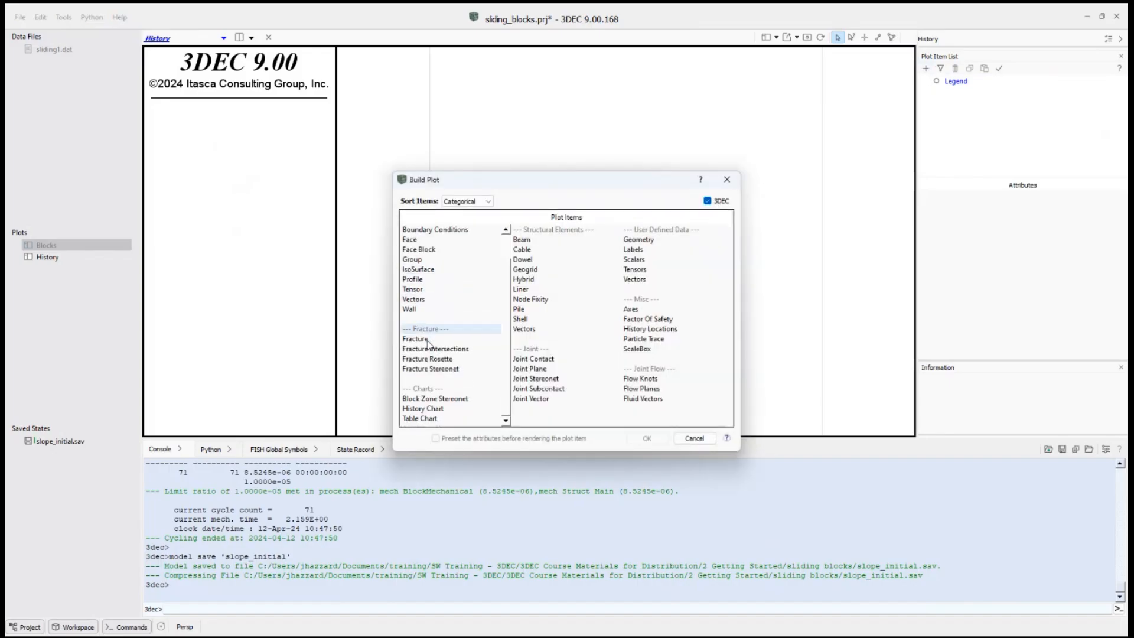
double_click(423, 409)
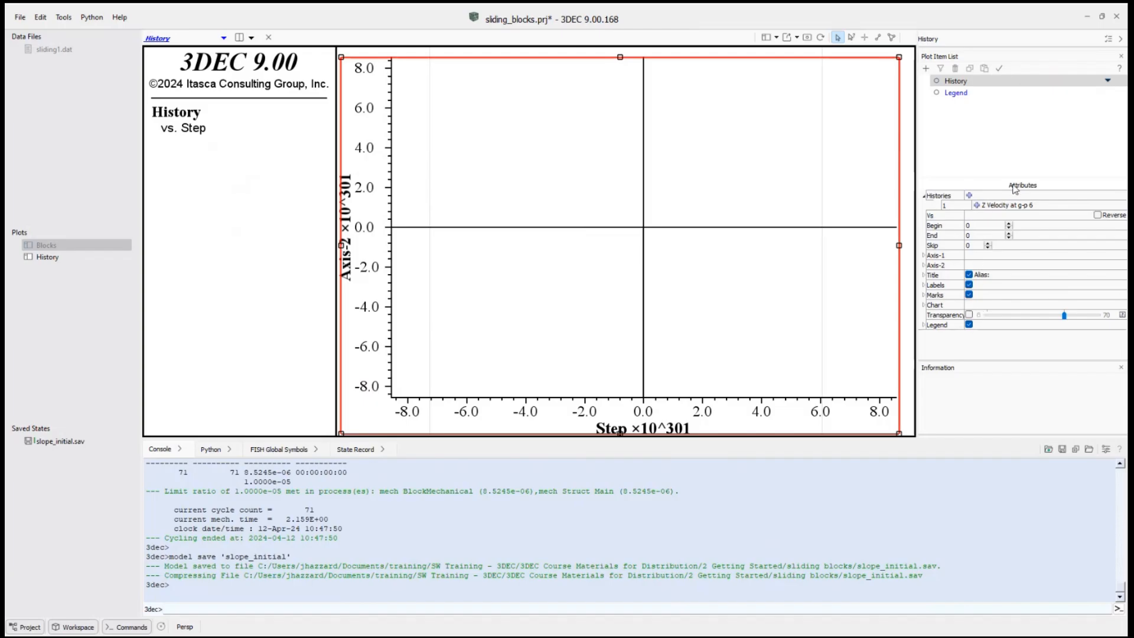
left_click(976, 206)
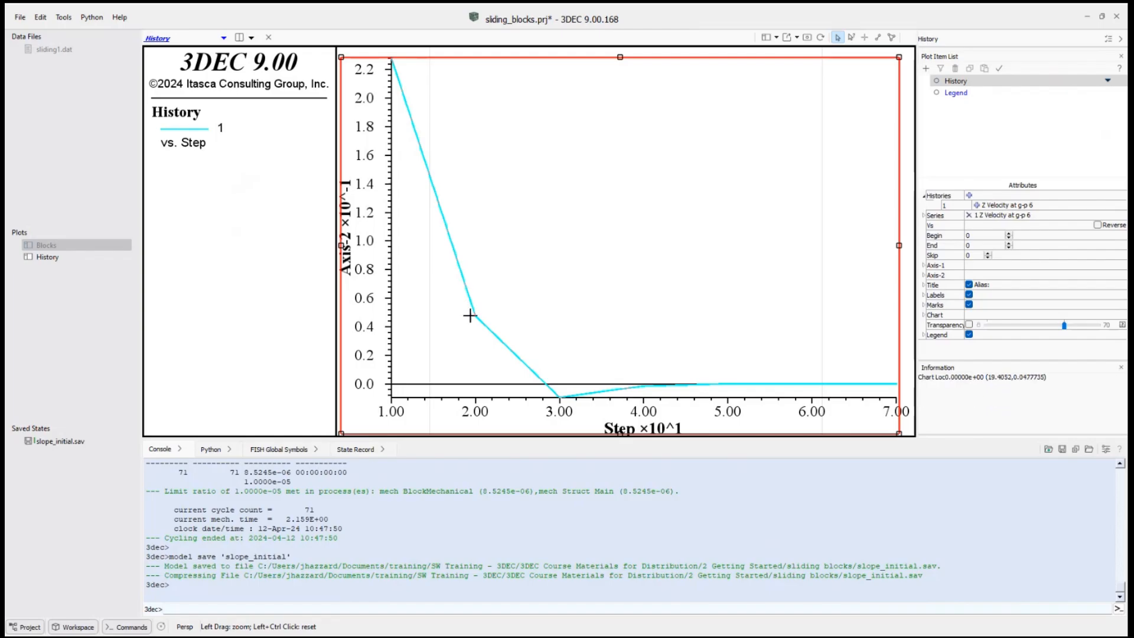
mouse_move(472, 315)
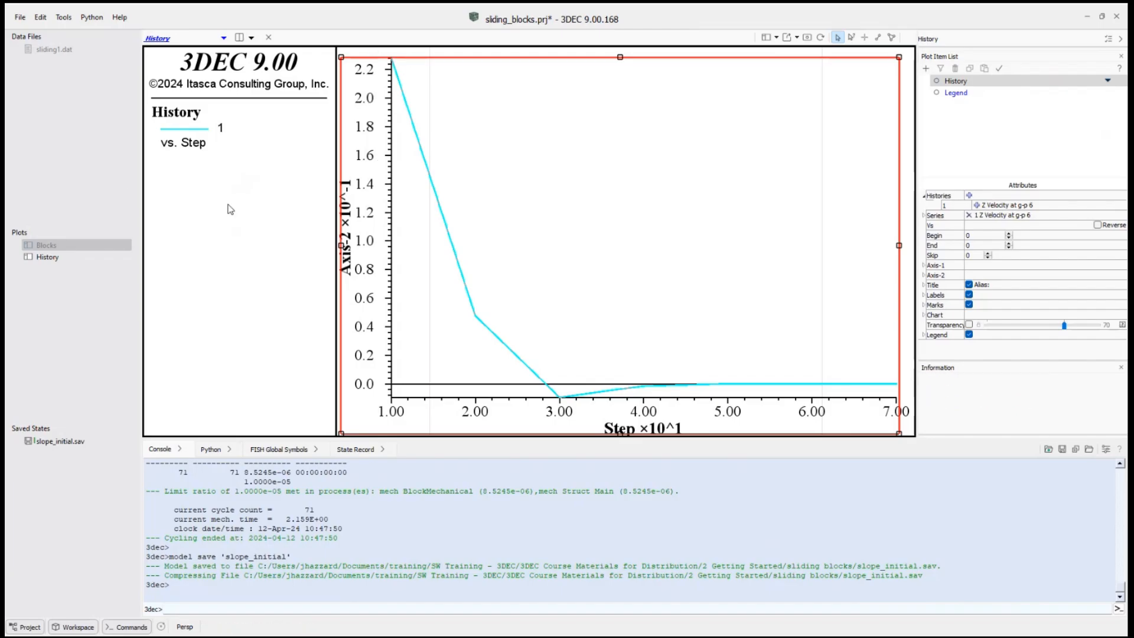
Insert "history interval 1" above the block history command in the sliding1 data file and rerun it.
double_click(65, 51)
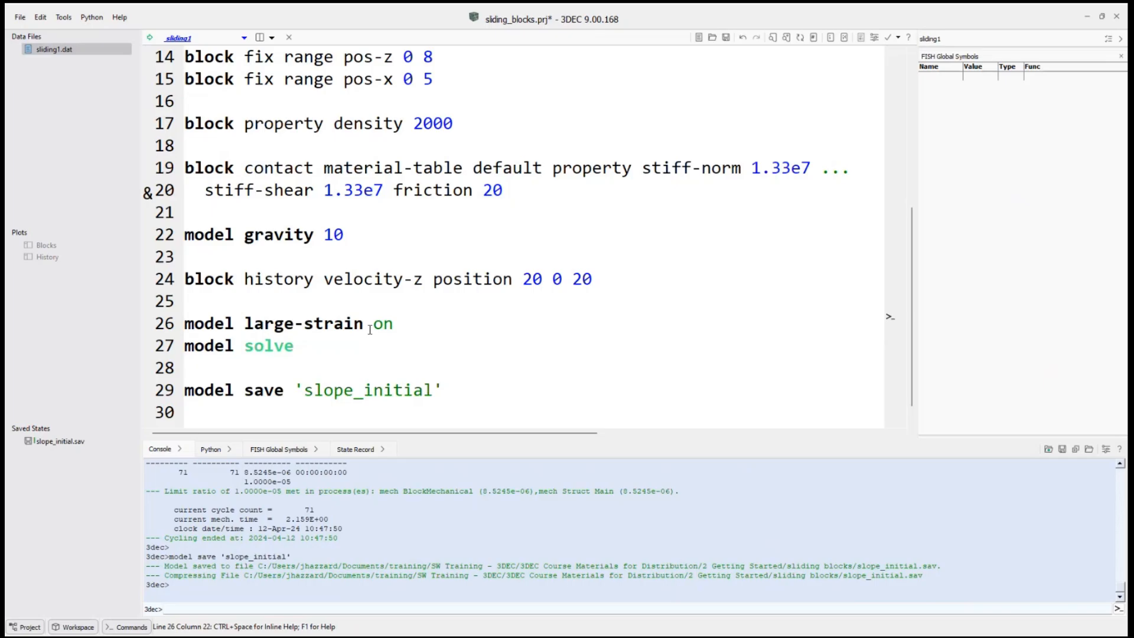
left_click(265, 258)
key("Return")
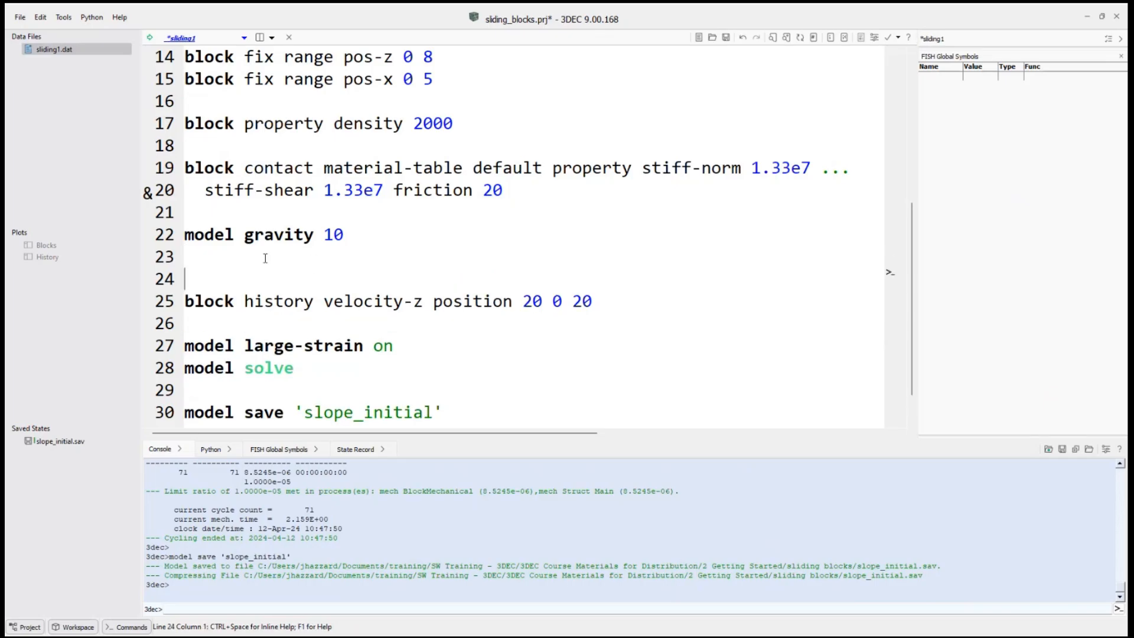
type("hist")
type("ory interval 12")
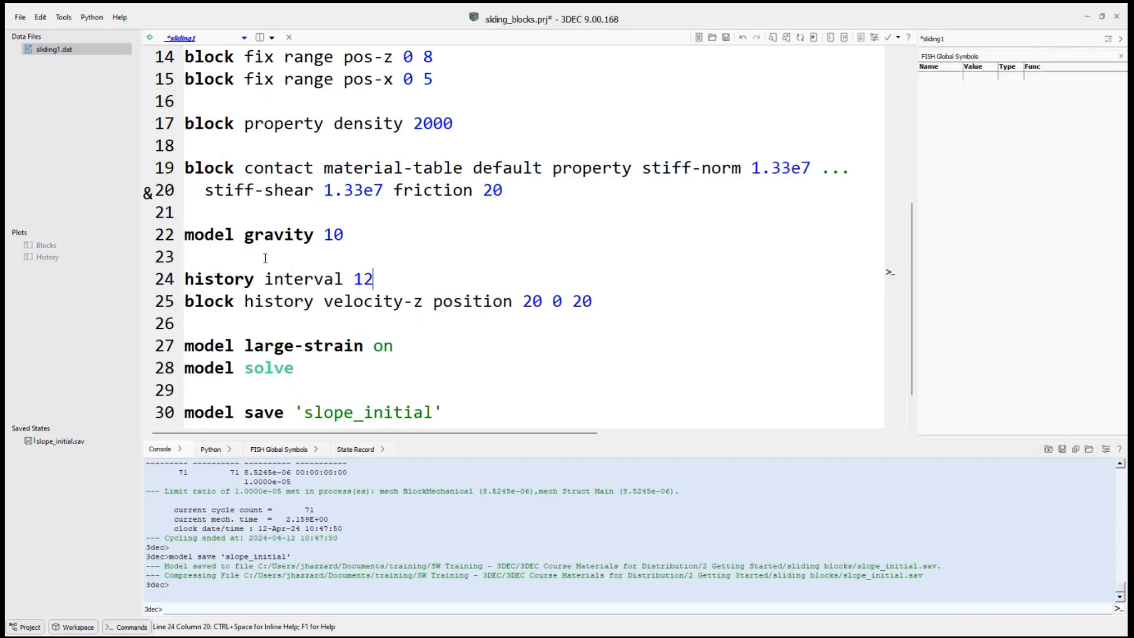
key("BackSpace")
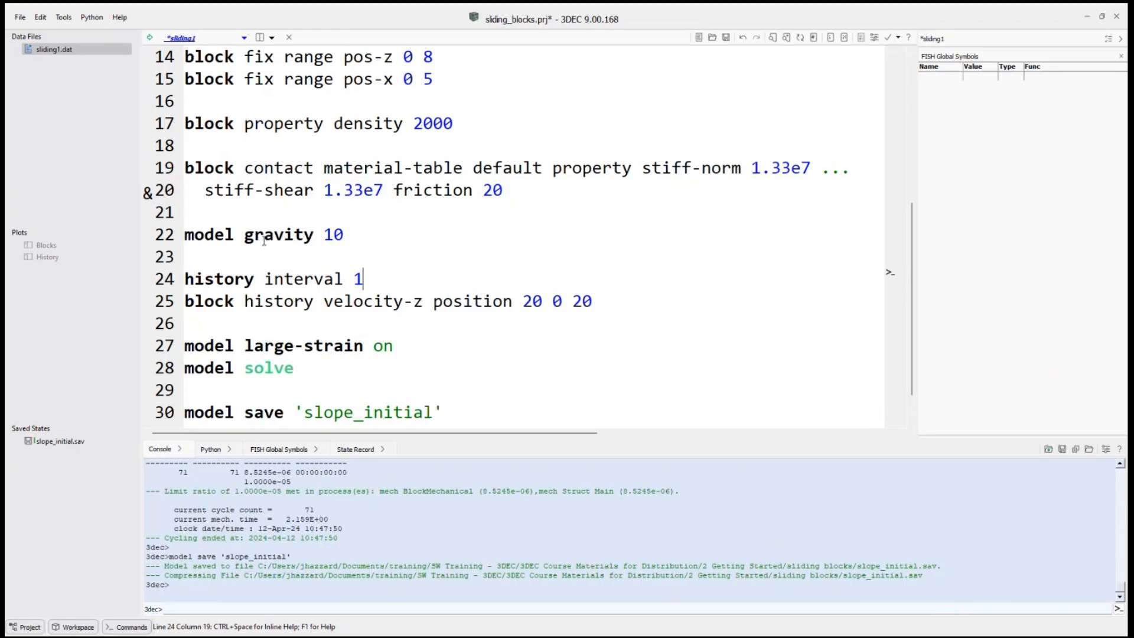
left_click(150, 38)
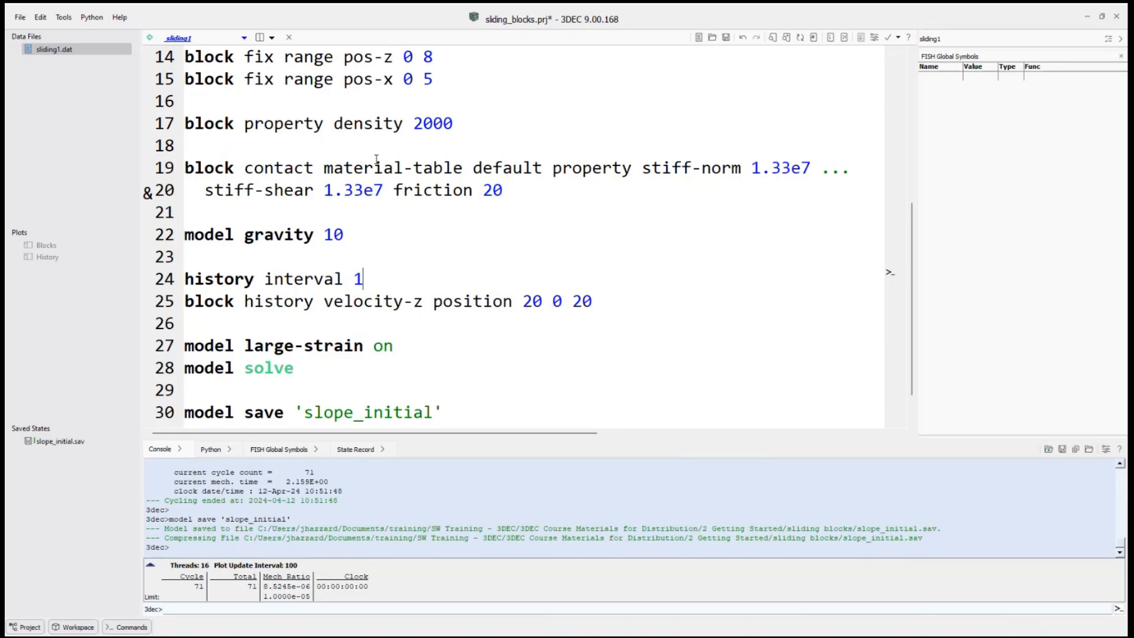
Review the velocity curve in the History plot and return to the end of the sliding1 data file.
double_click(59, 260)
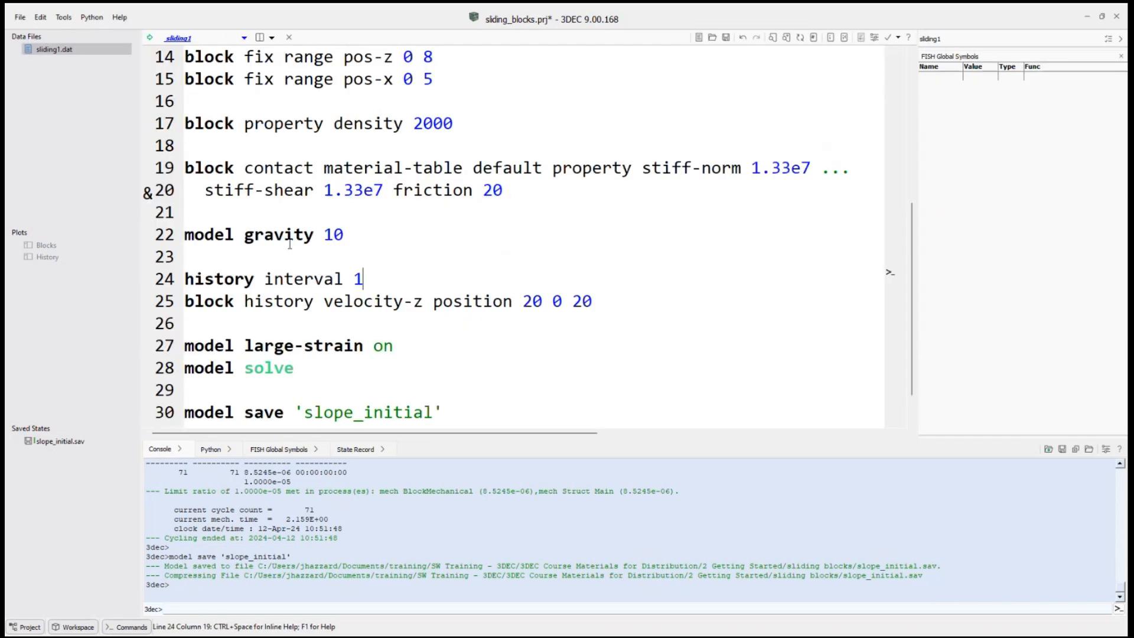
scroll(277, 402, "down", 1)
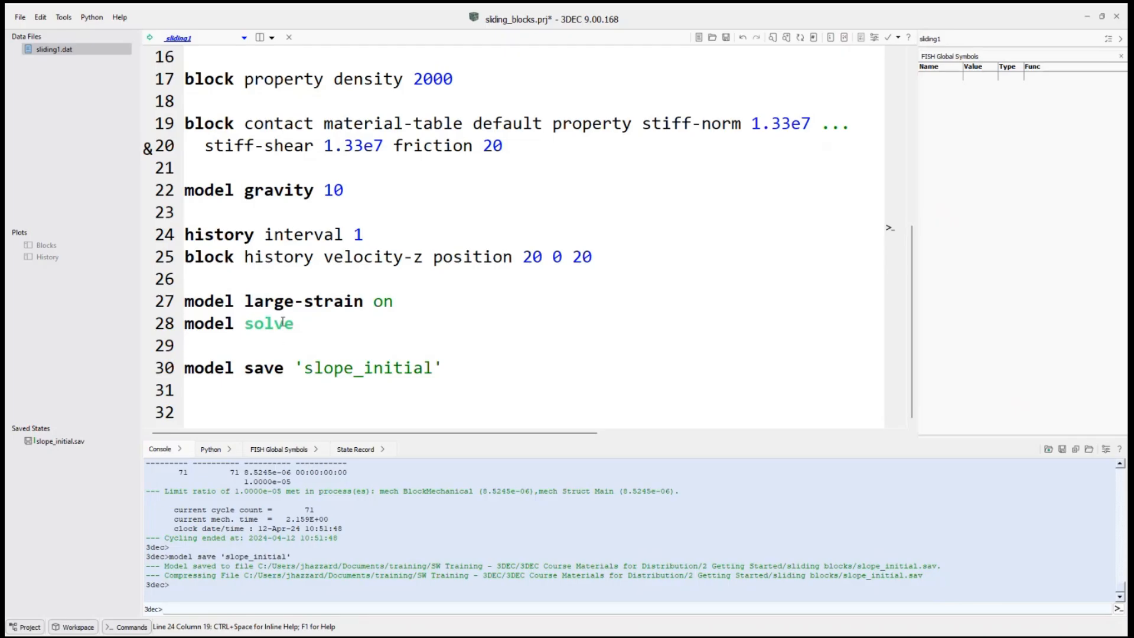
Create a new data file named "sliding2" in the sliding blocks project.
scroll(282, 322, "up", 5)
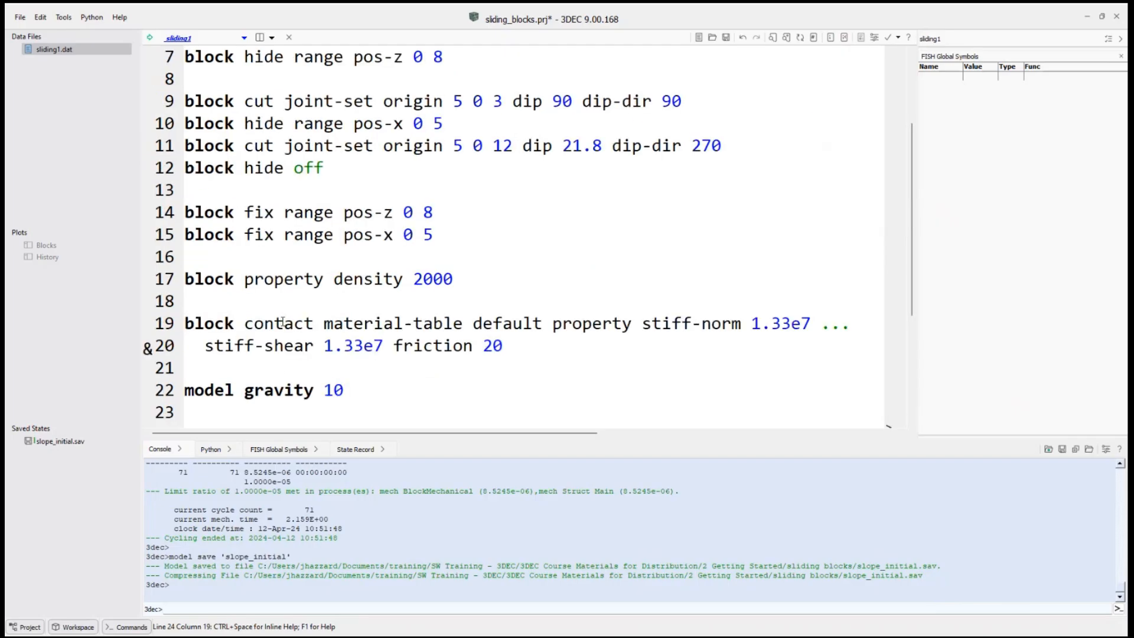
scroll(273, 236, "down", 5)
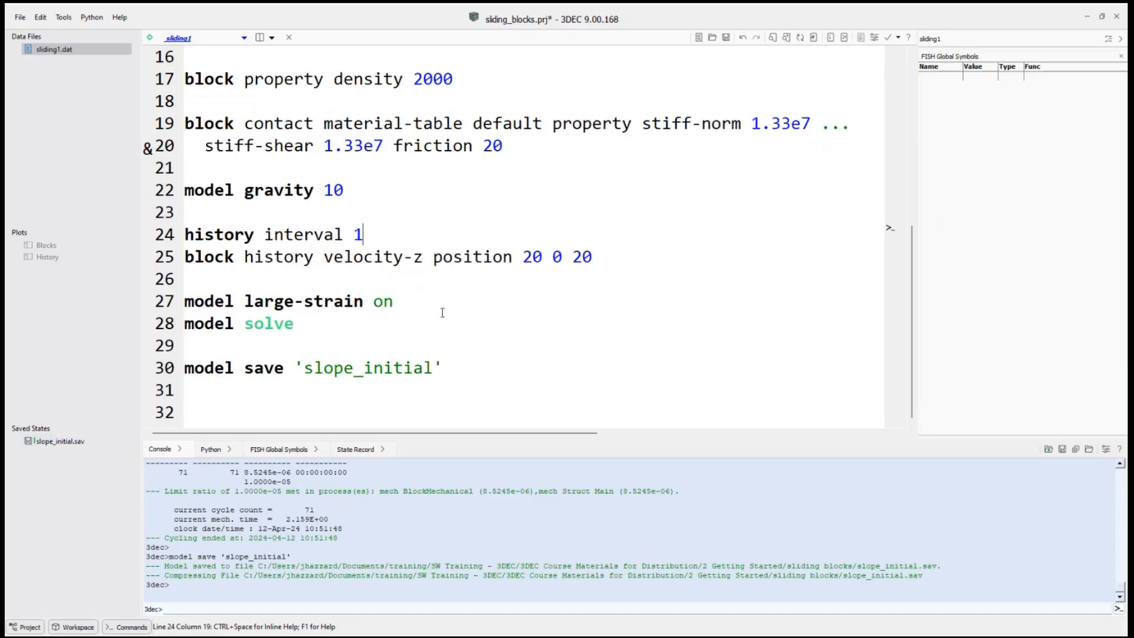
left_click(244, 38)
mouse_move(237, 53)
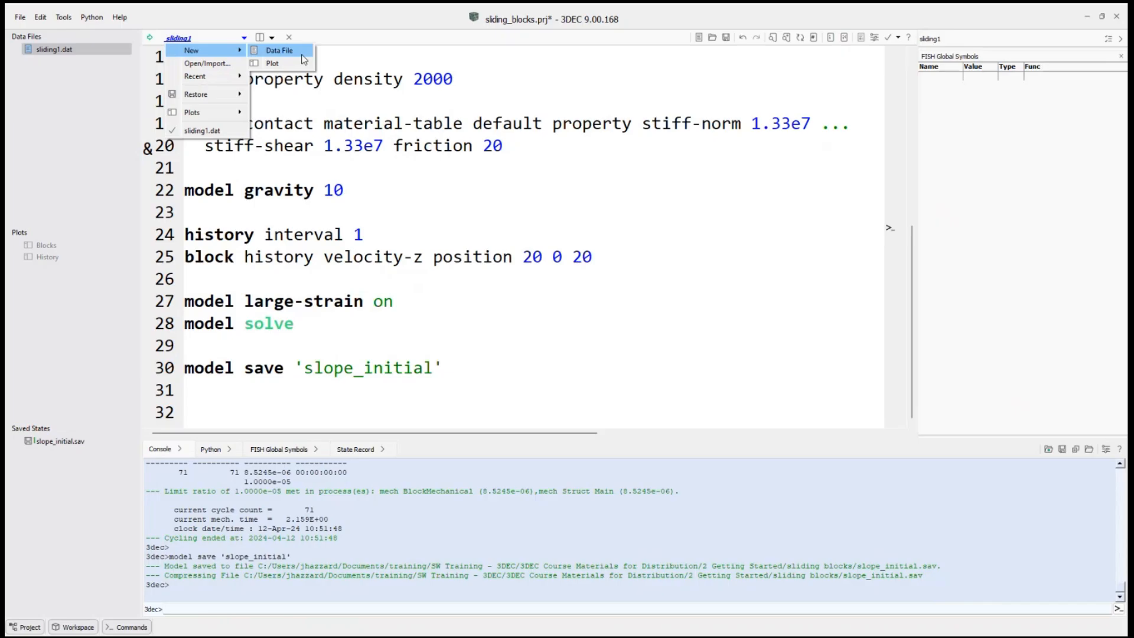
left_click(279, 51)
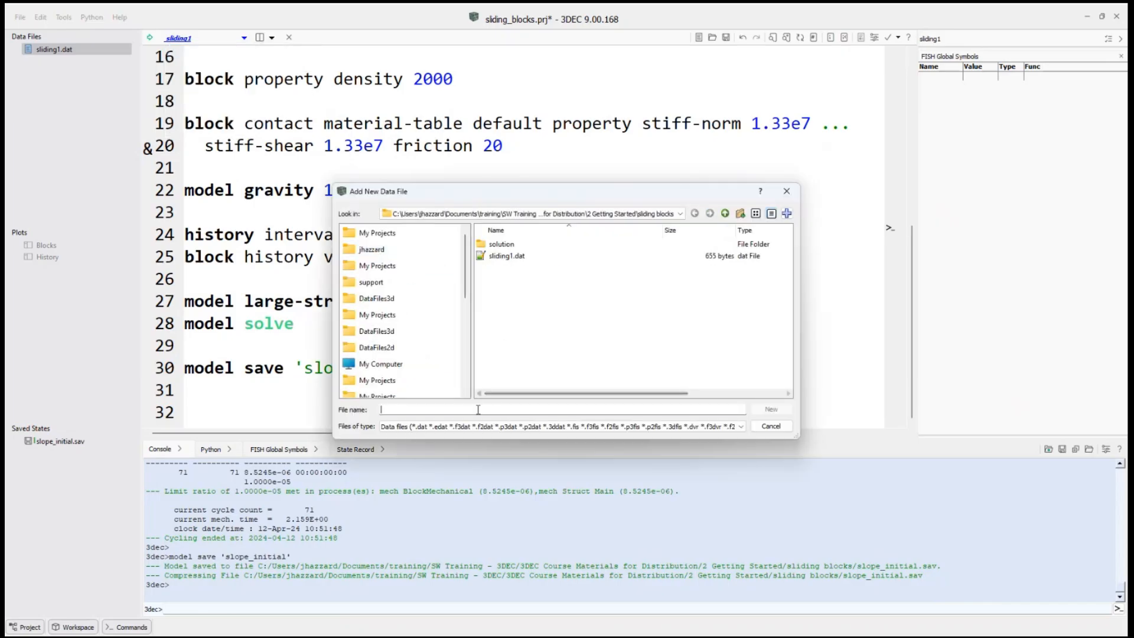
type("sliding2")
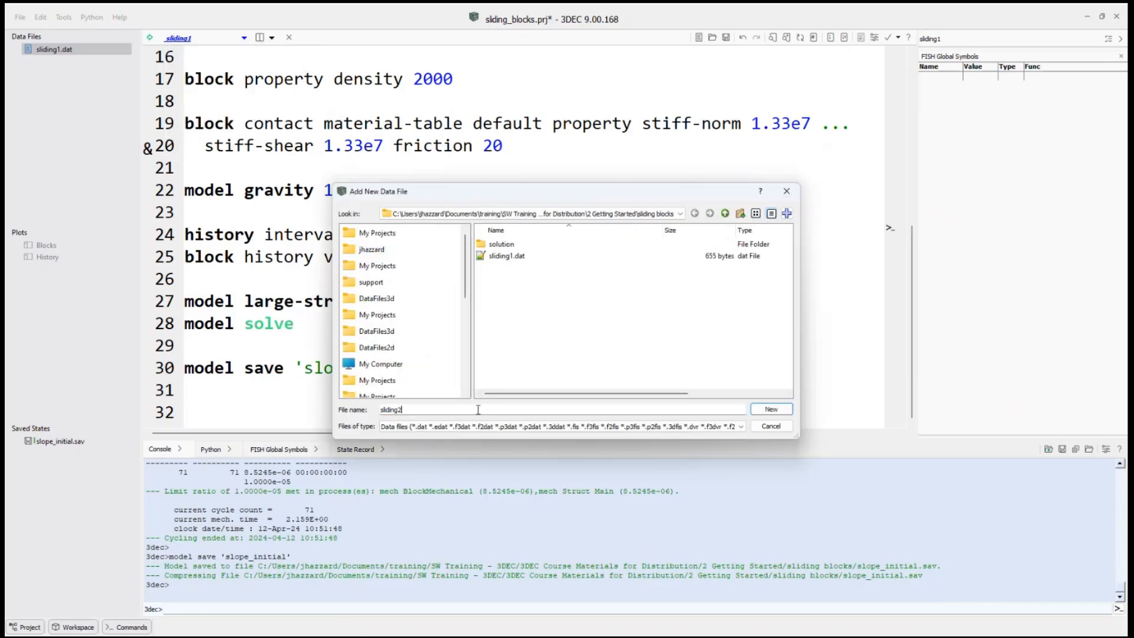
key("Return")
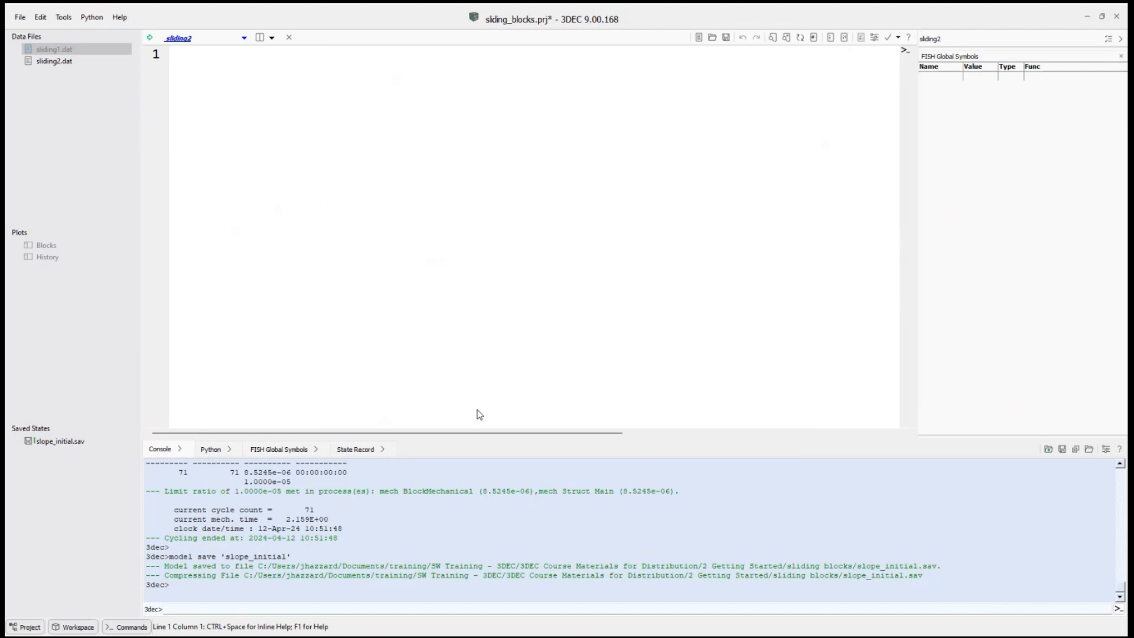
Enter "model restore 'slope_initial'" in the sliding2 data file, run it and check the console output.
type("model res")
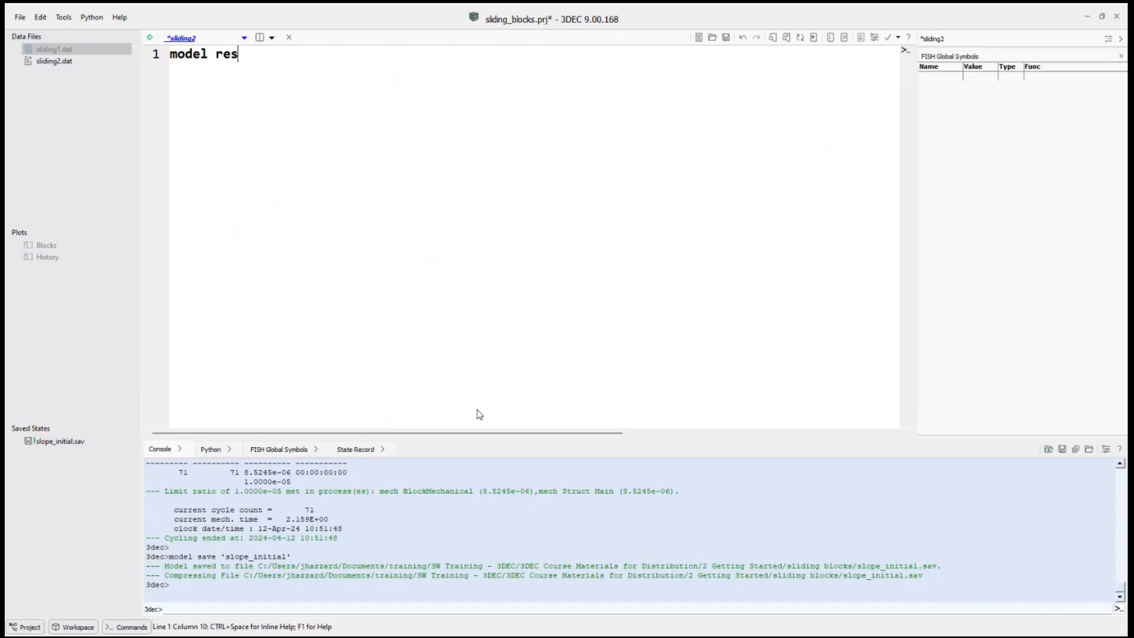
type("tore 'slope_initial'")
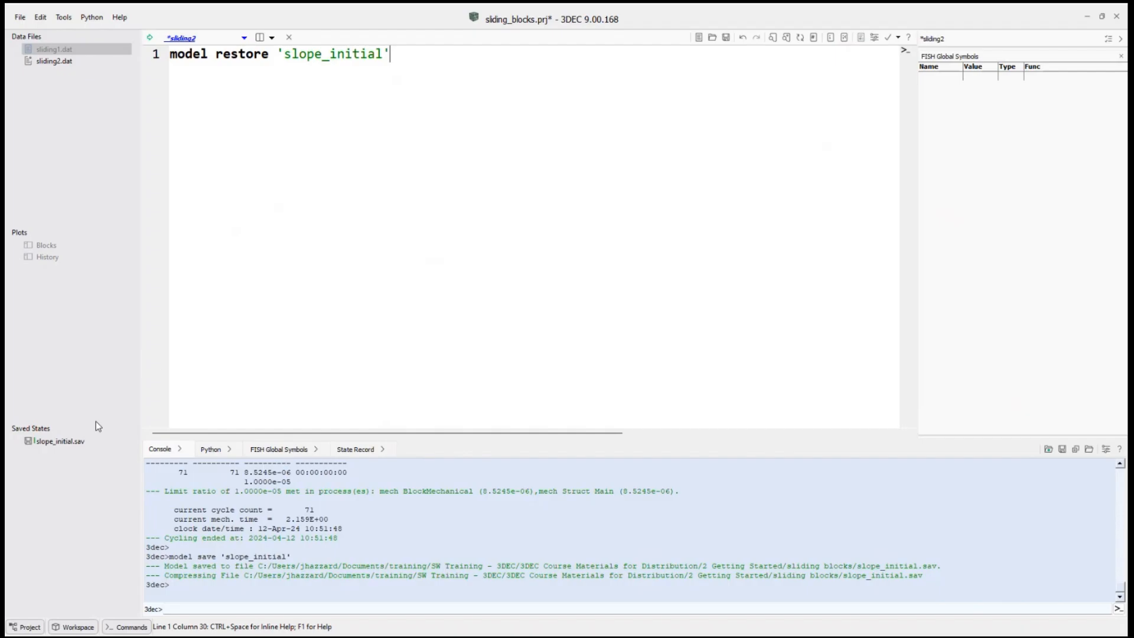
scroll(381, 254, "up", 2, "ctrl")
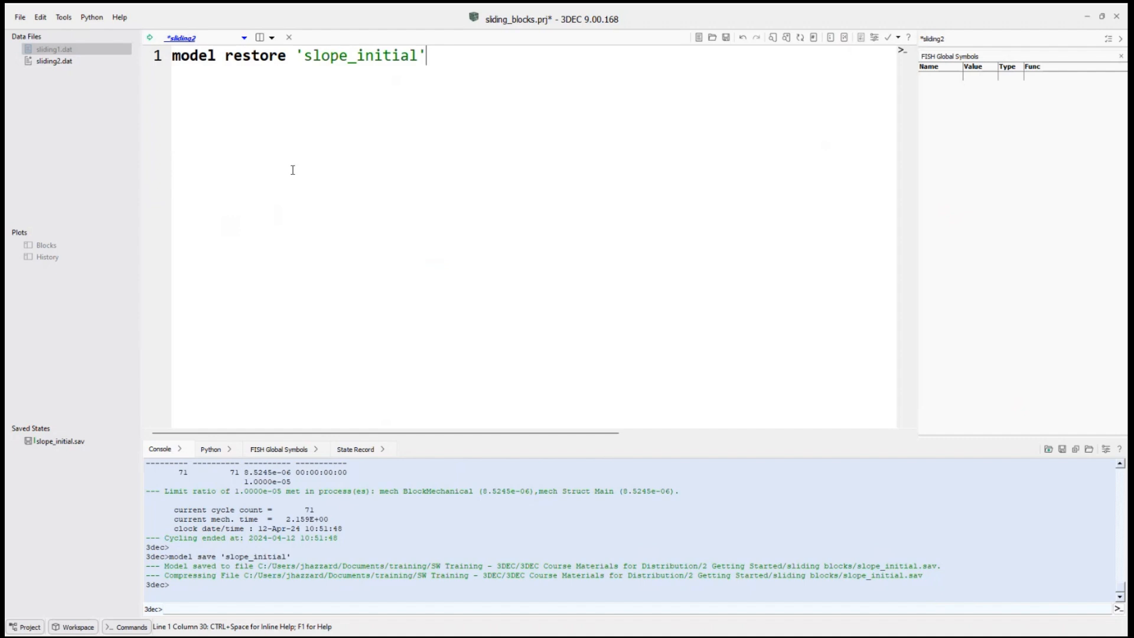
left_click(149, 38)
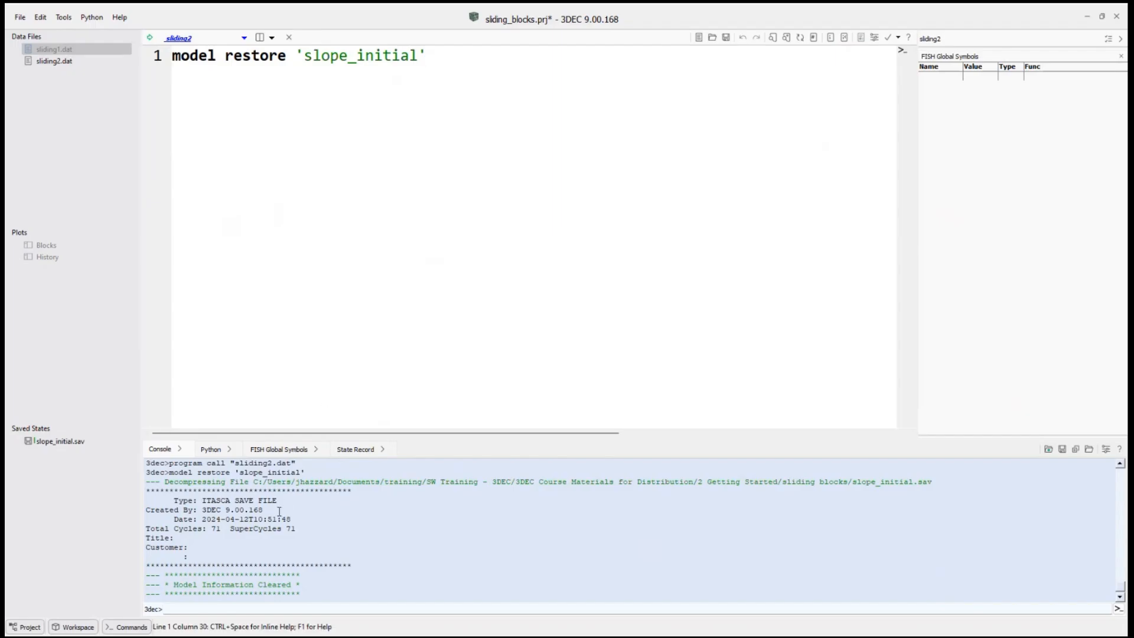
scroll(278, 513, "up", 1)
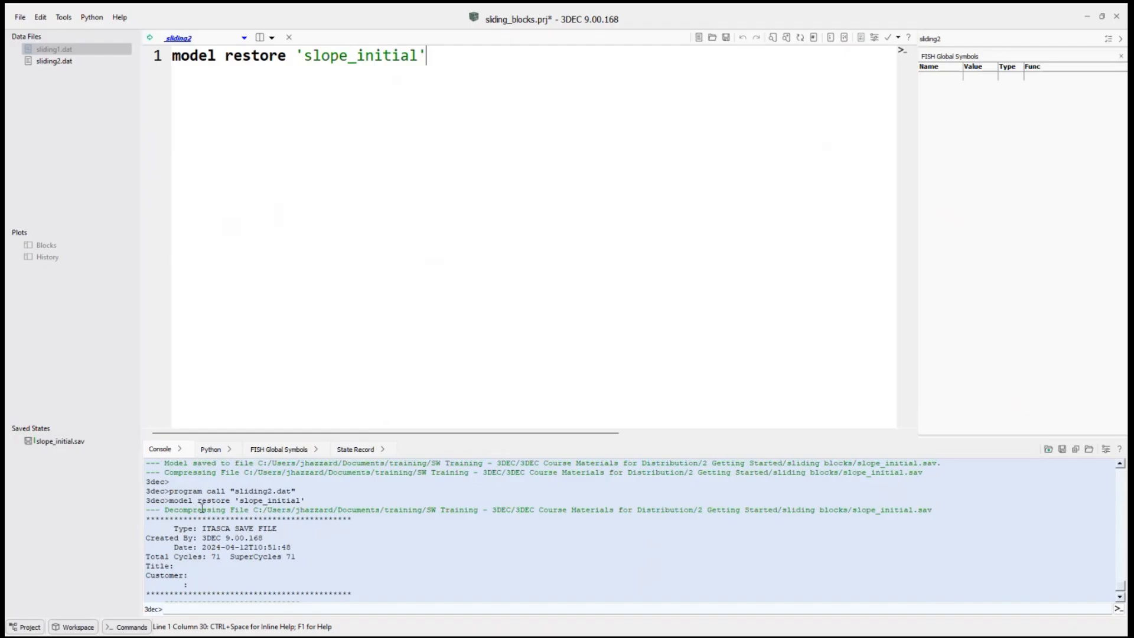
scroll(227, 524, "down", 1)
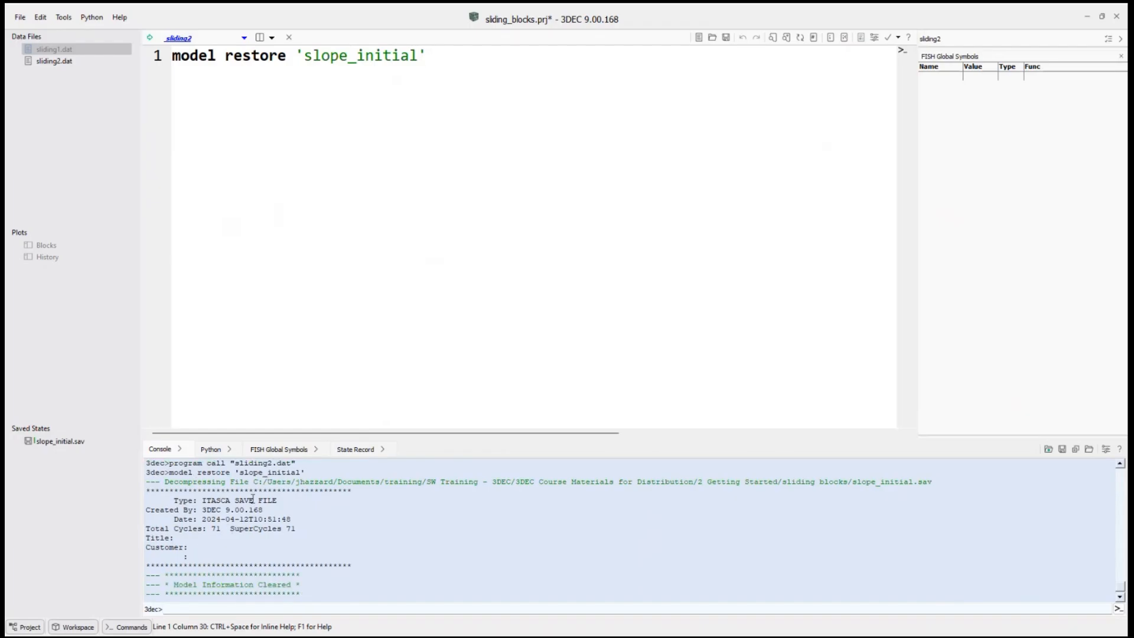
scroll(264, 498, "up", 1)
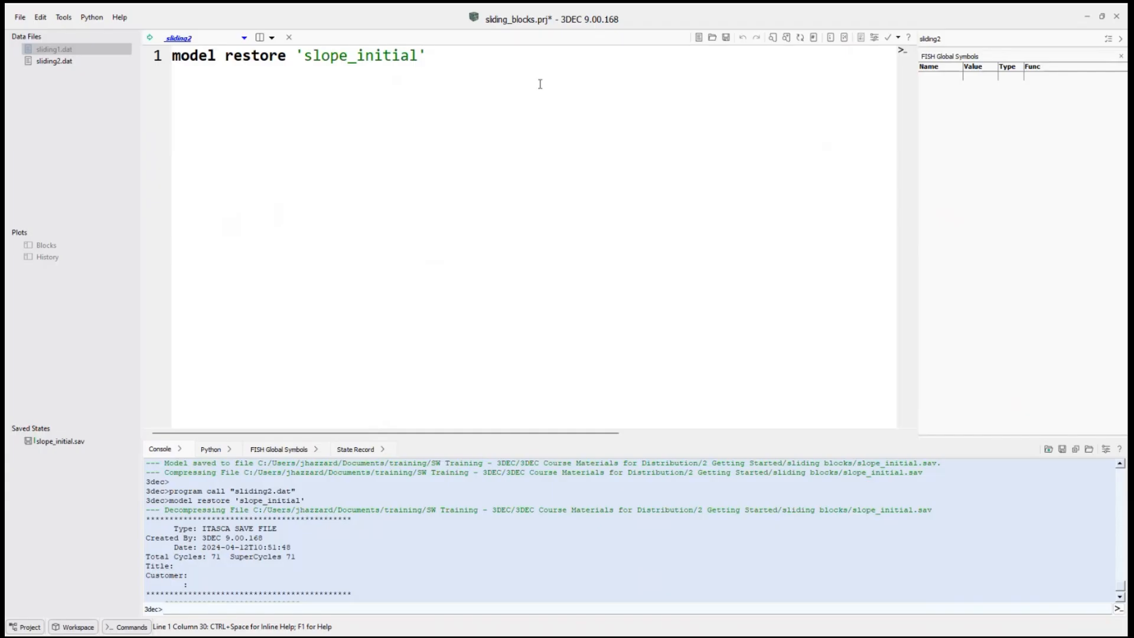
Add the command "block delete range pos-x 0 5" below the restore command in the sliding2 data file.
key("Return")
key("Return")
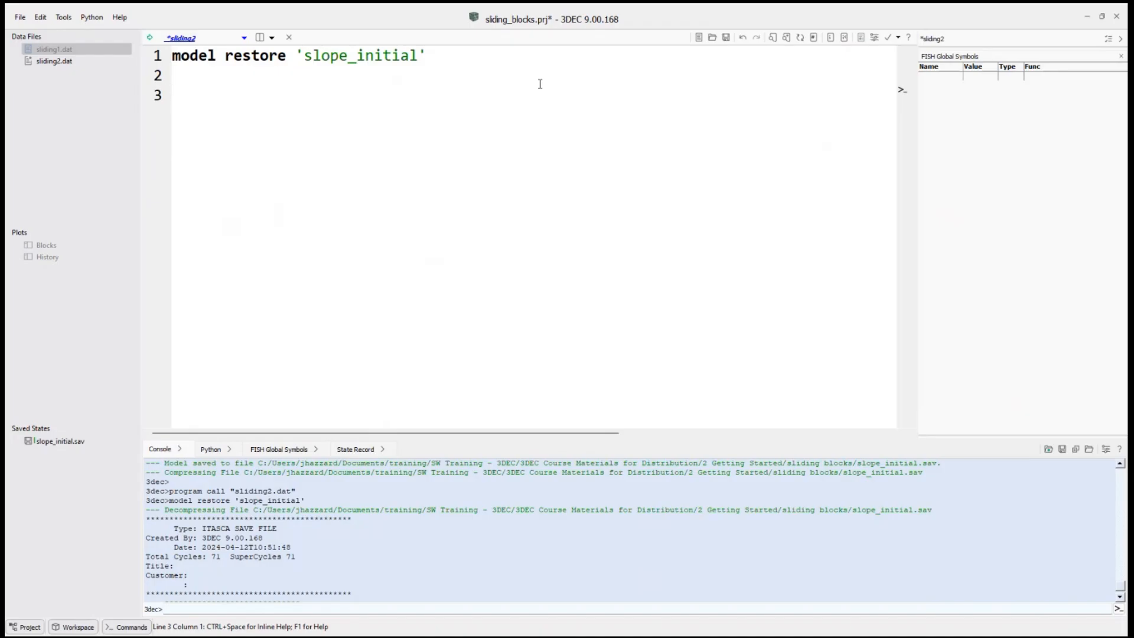
type("block delete ")
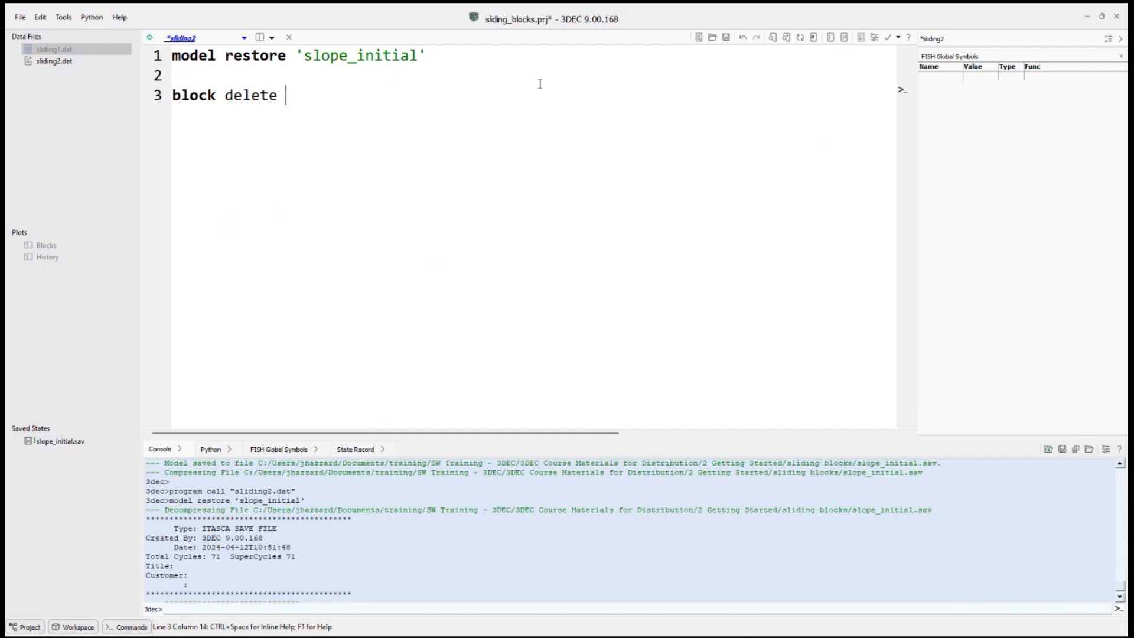
type("range pos-0x 0")
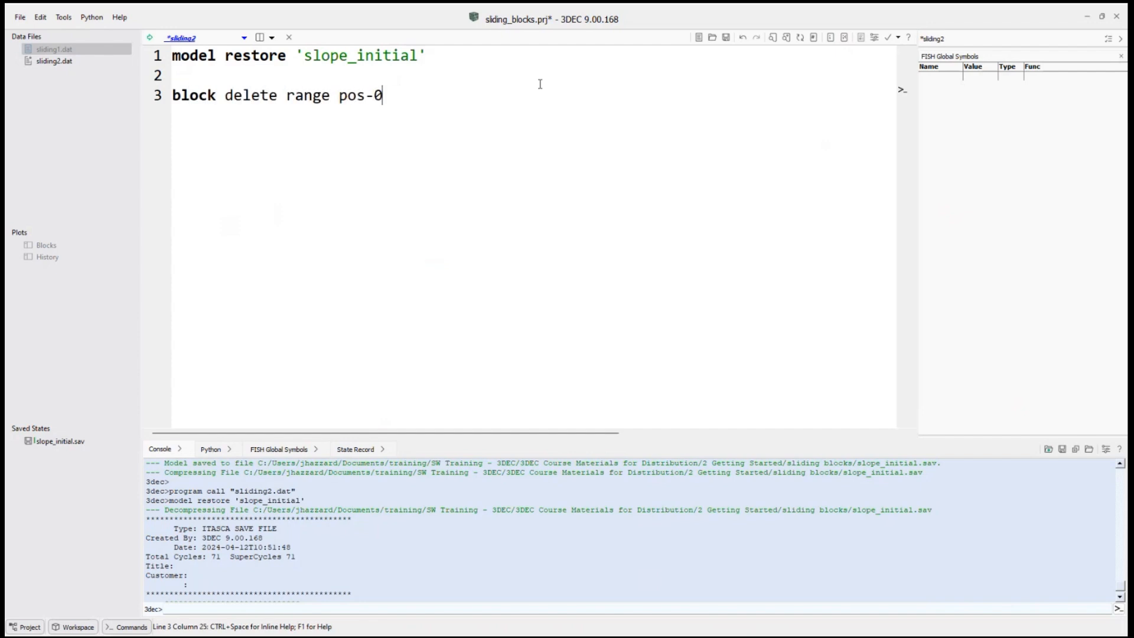
key("BackSpace")
key("BackSpace")
key("BackSpace")
key("BackSpace")
type("x 0 5")
key("Return")
key("Return")
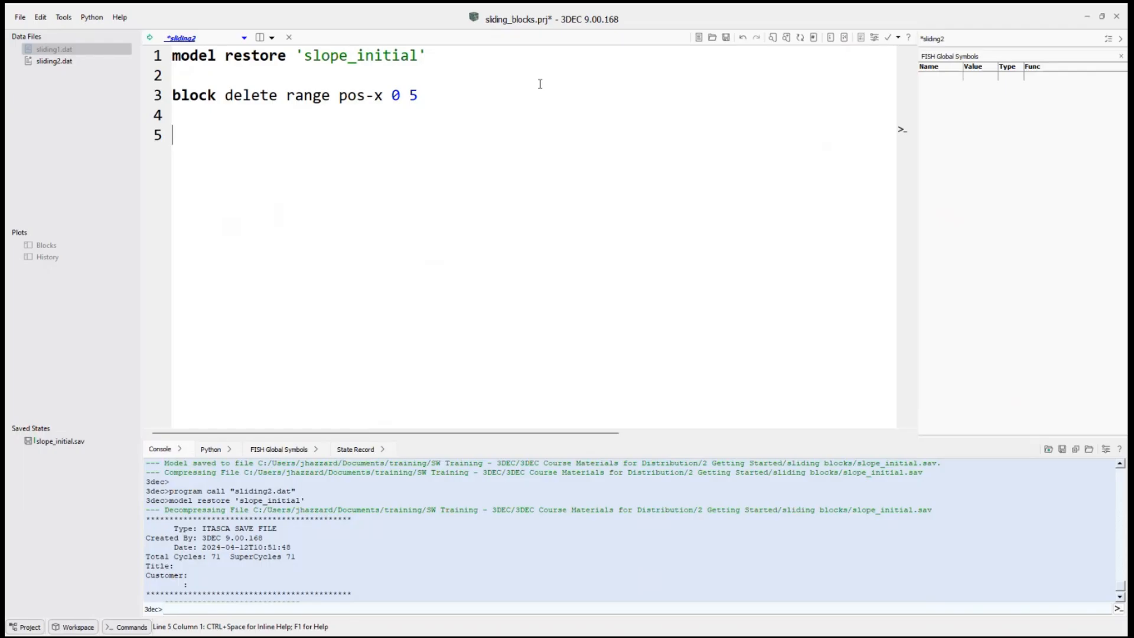
scroll(540, 84, "up", 2, "ctrl")
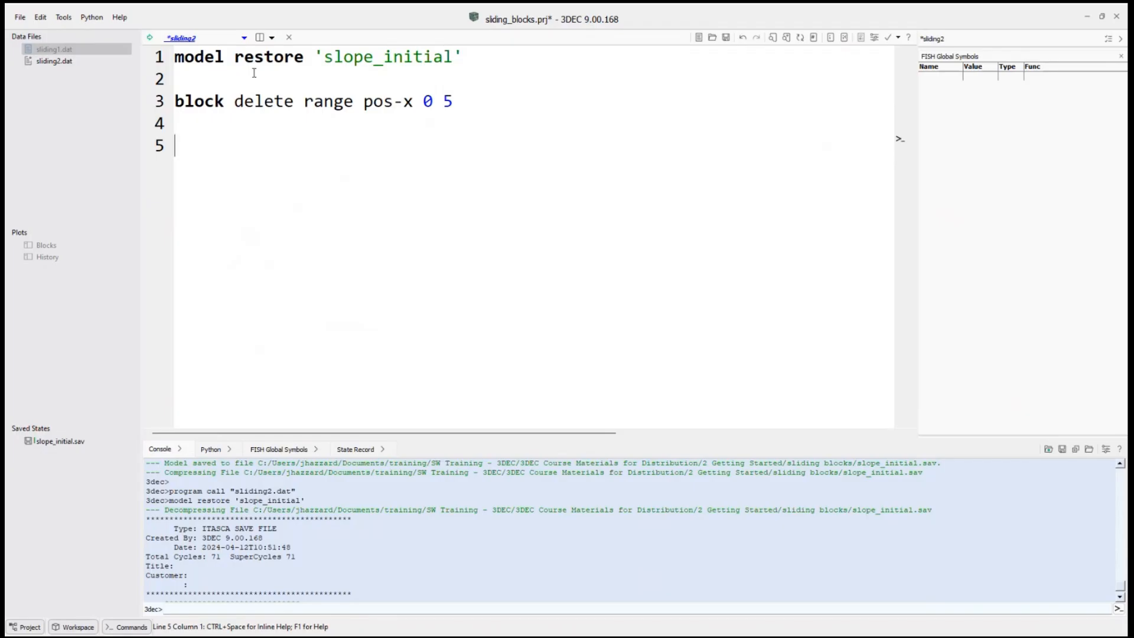
Consult the sliding1 data file, return to sliding2 and add "model cycle 500" below the block delete command.
left_click(71, 50)
double_click(72, 49)
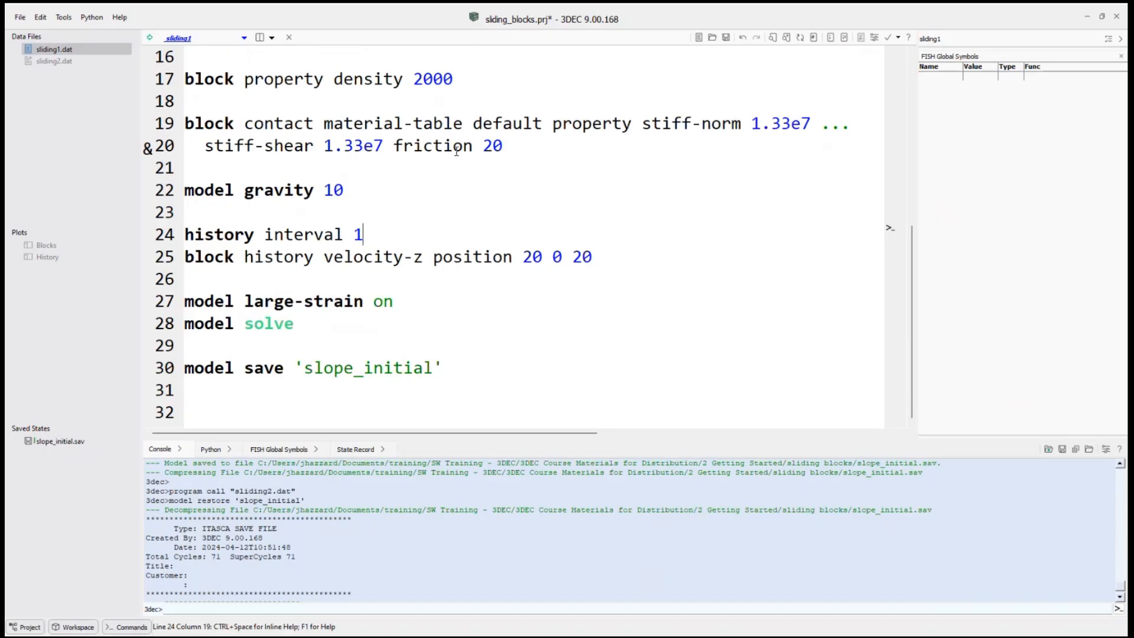
scroll(493, 146, "up", 1)
scroll(493, 146, "up", 2)
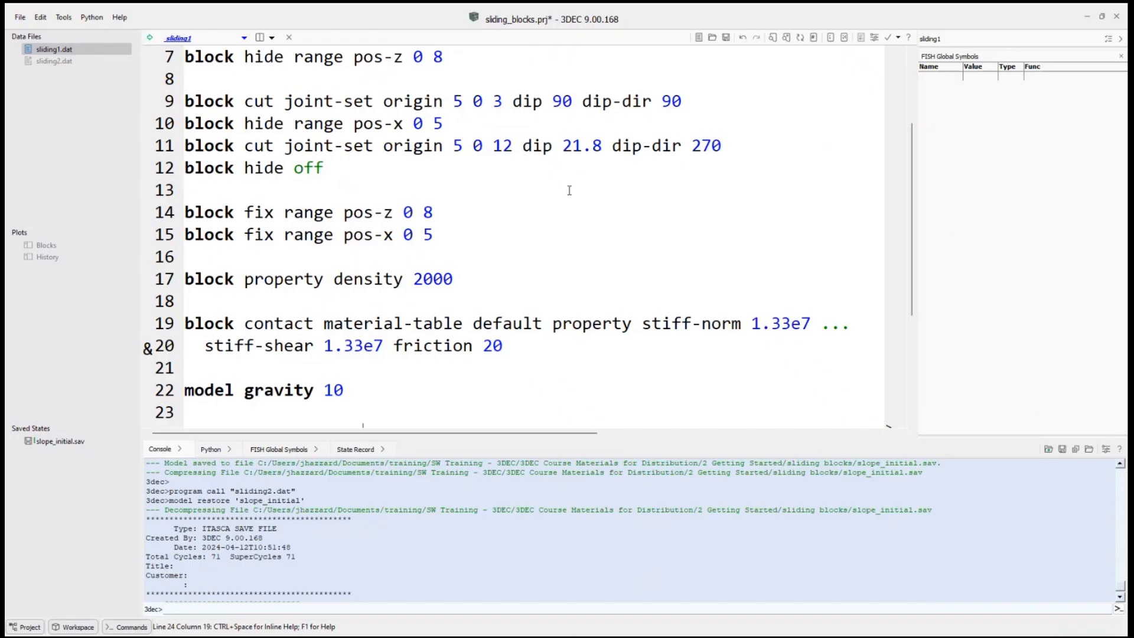
left_click(54, 61)
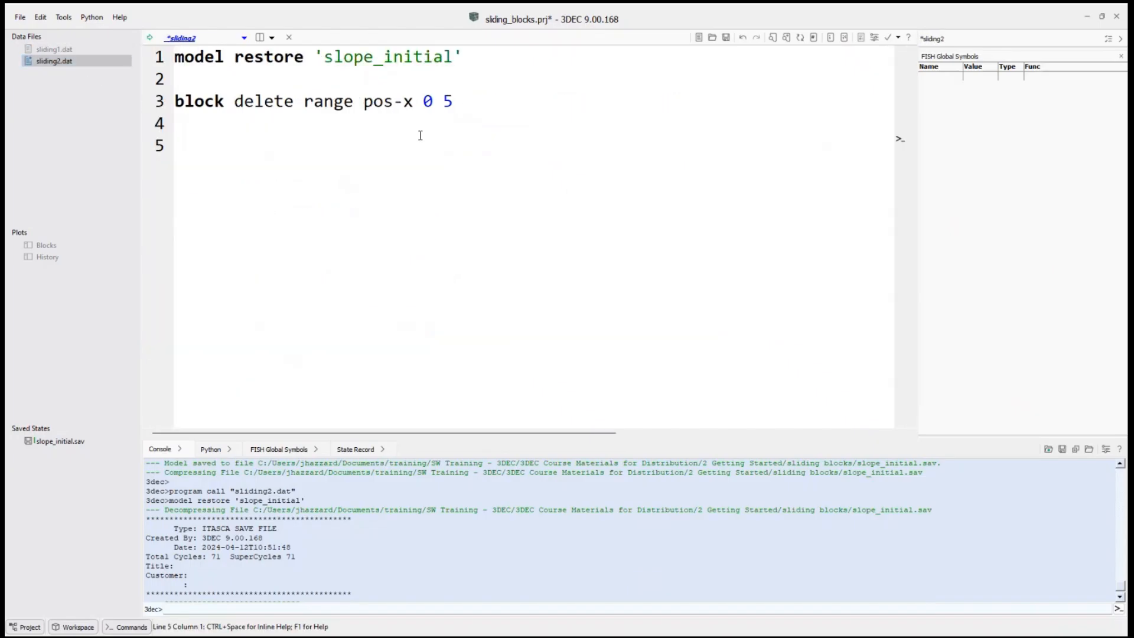
key("ctrl+s")
type("model cycle 50")
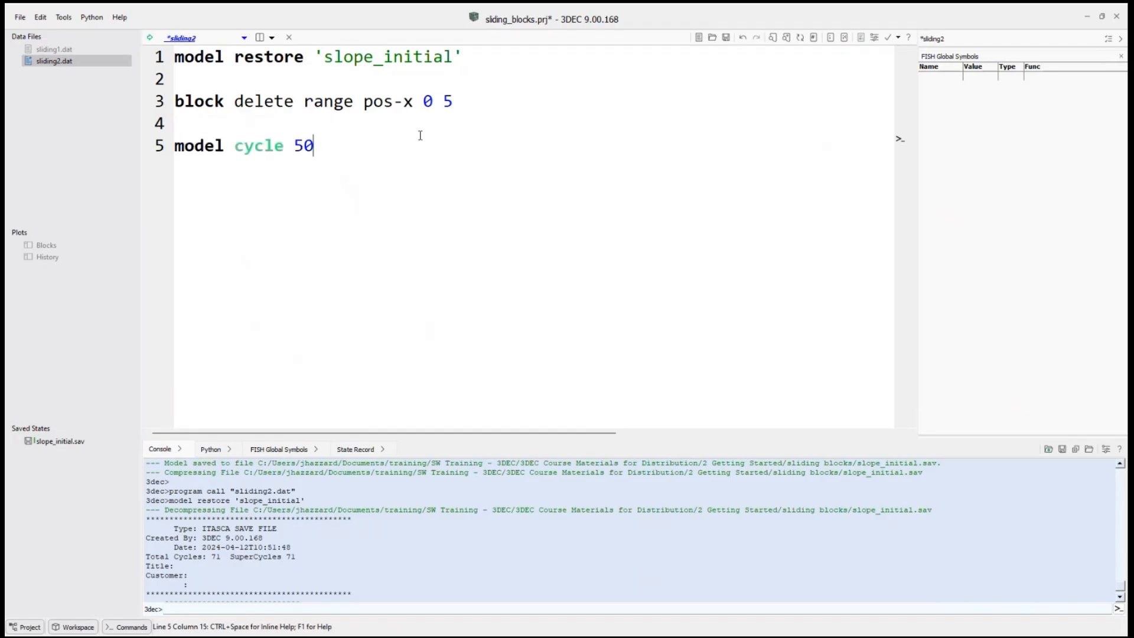
type("0")
key("Return")
key("Return")
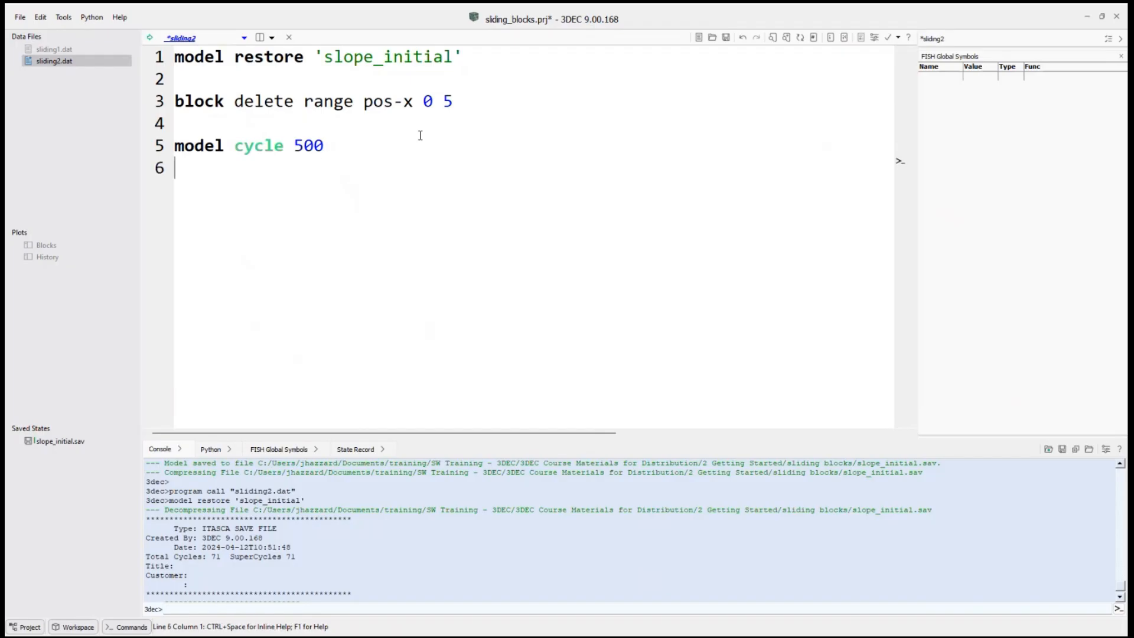
Add "model save 'sliding20'" at the end of the sliding2 data file and run the file.
type("model ")
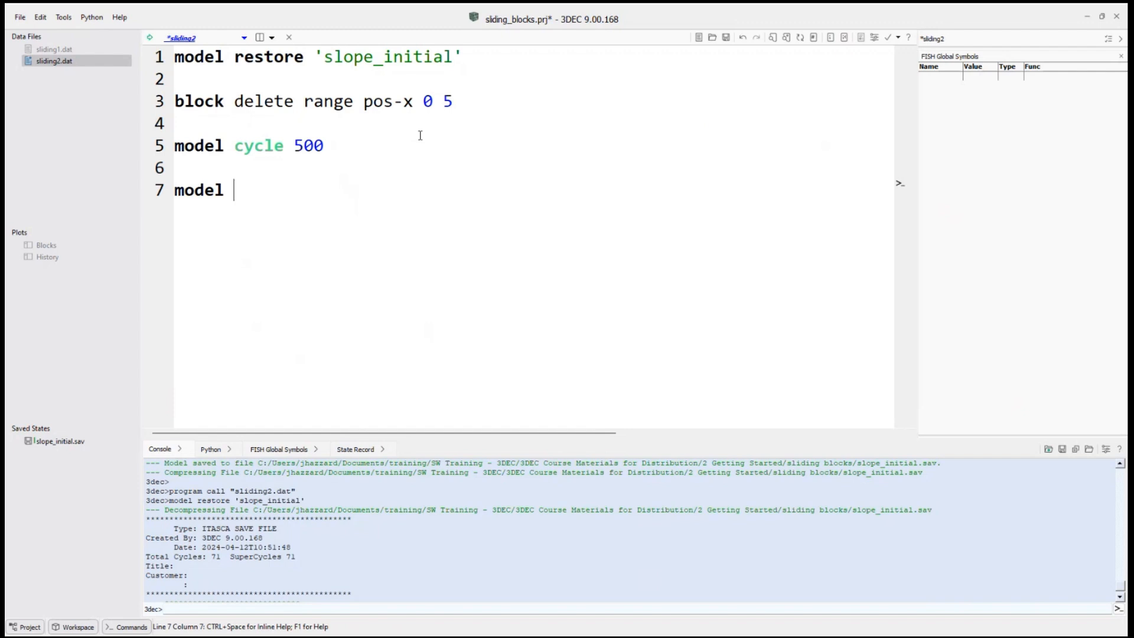
type("save 'sliding")
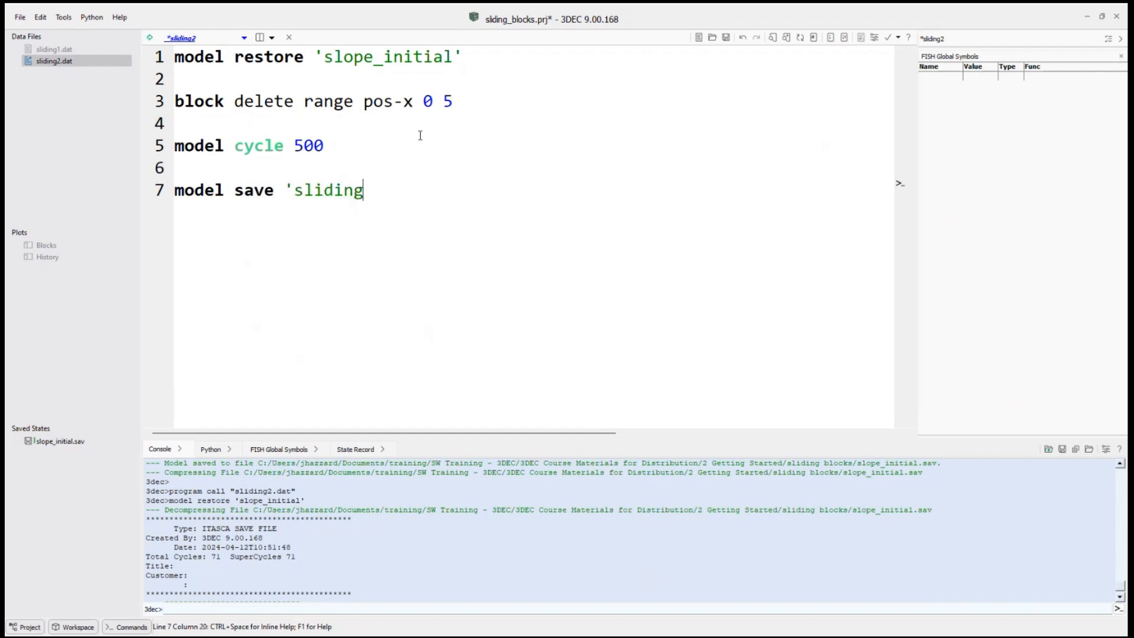
type("20'")
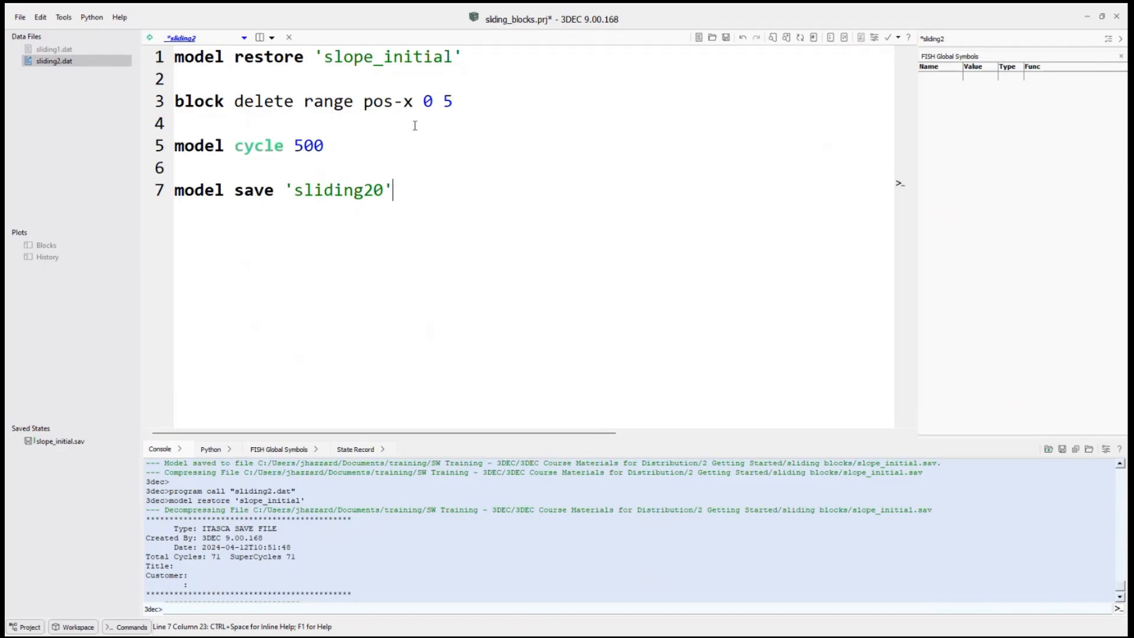
left_click(150, 38)
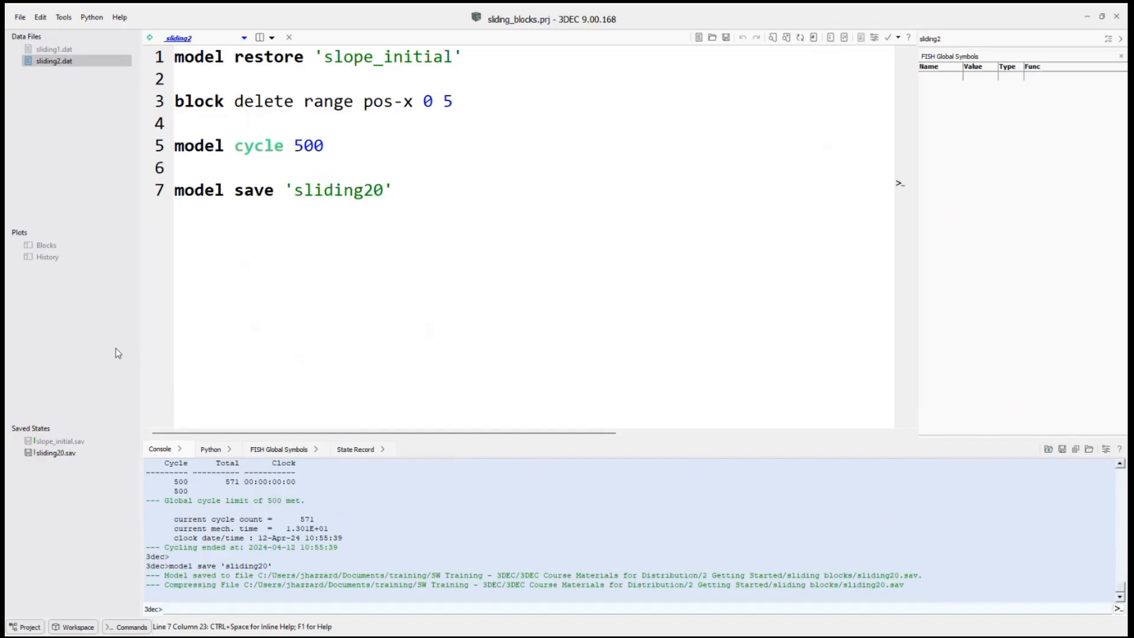
Open the Blocks plot and examine the sliding block and its displacement vectors from a rotated view.
double_click(48, 246)
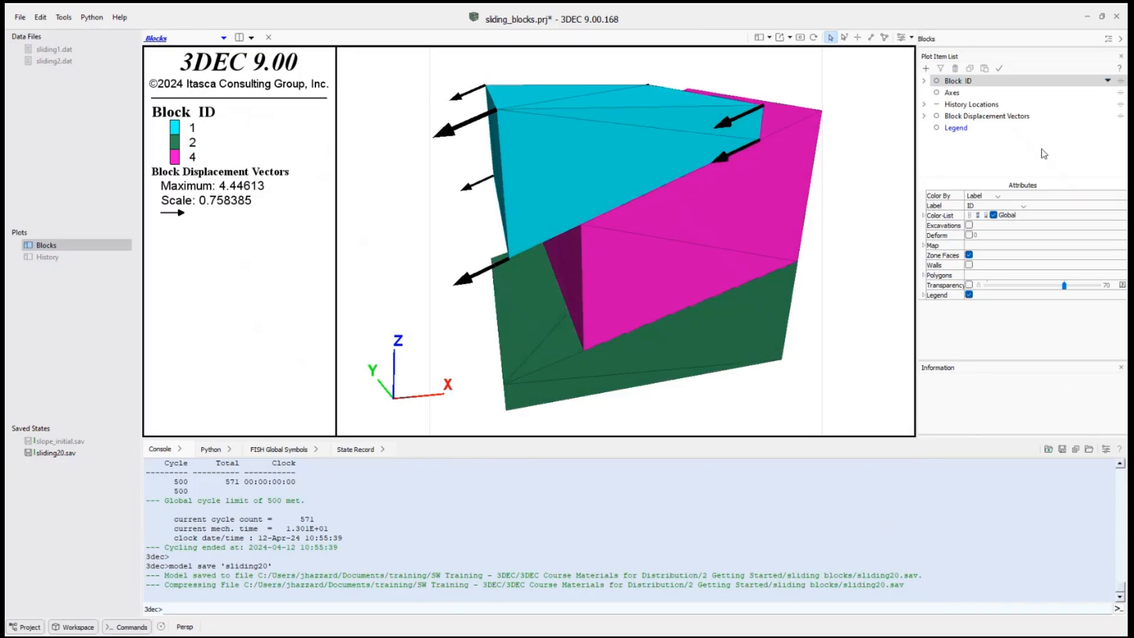
left_click(965, 82)
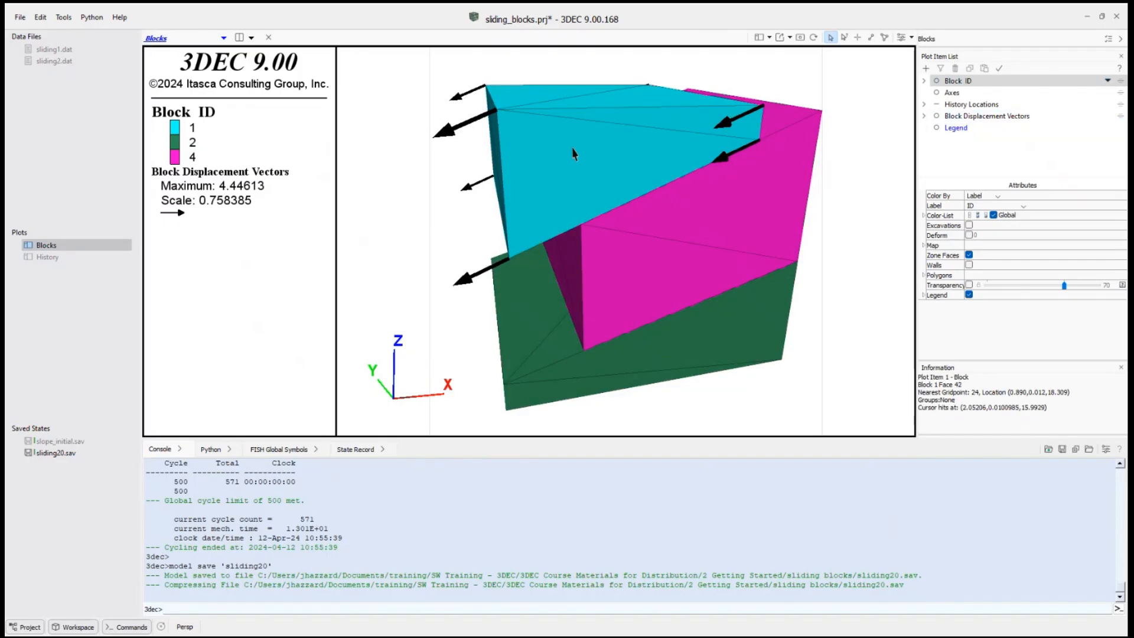
left_click_drag(592, 151, 571, 141)
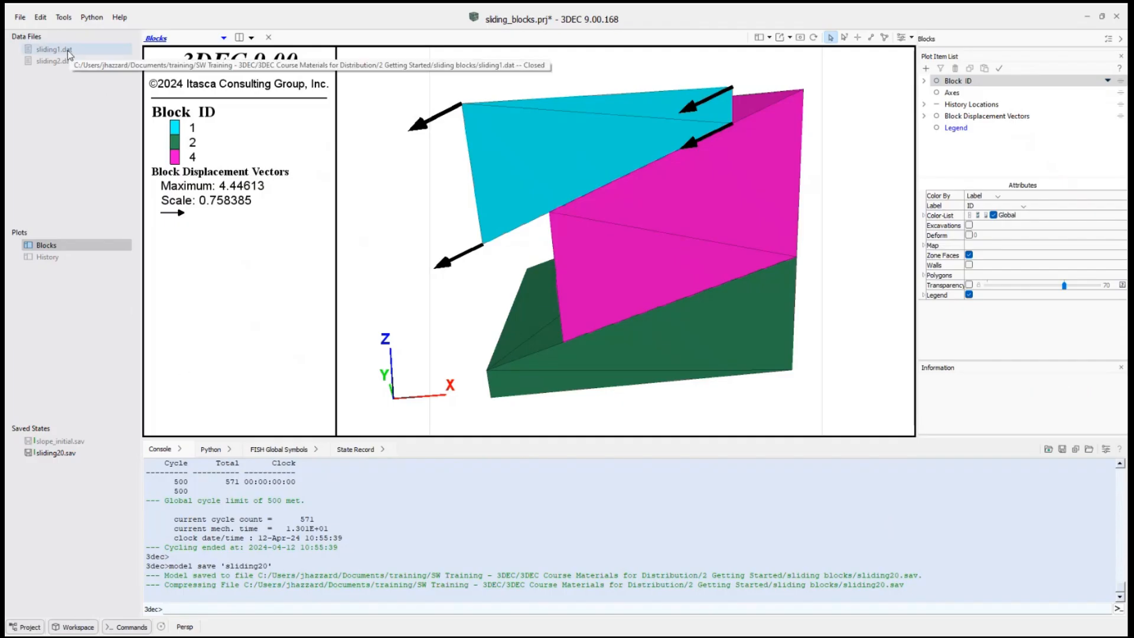
Run the model for 100 more cycles from the console with "model cyc 100".
left_click(339, 609)
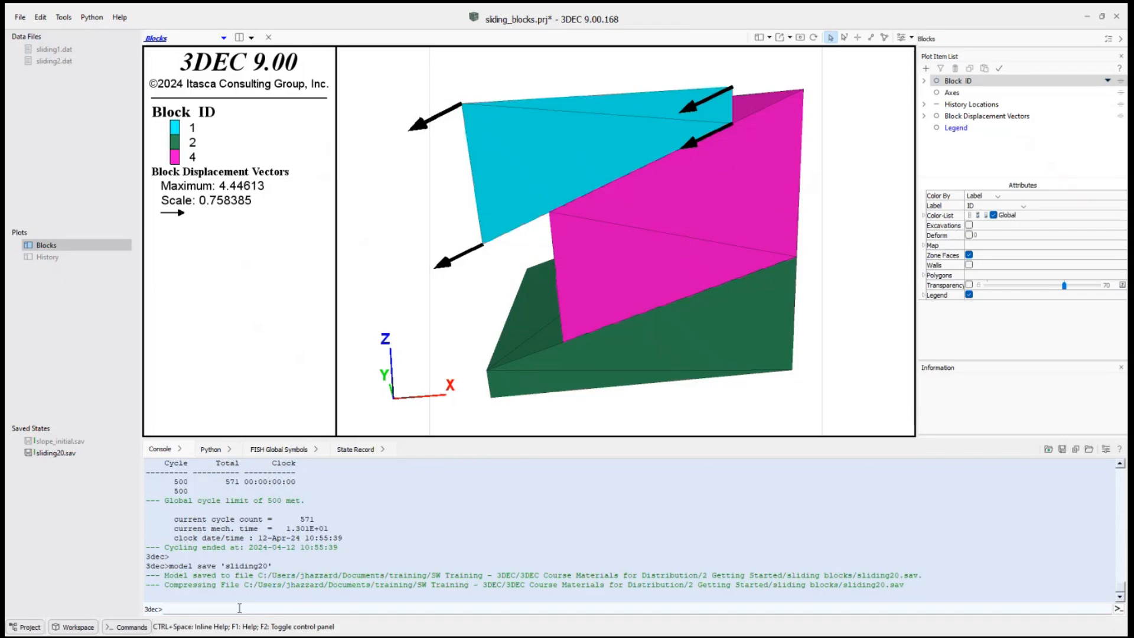
type("model cyc 100")
key("Return")
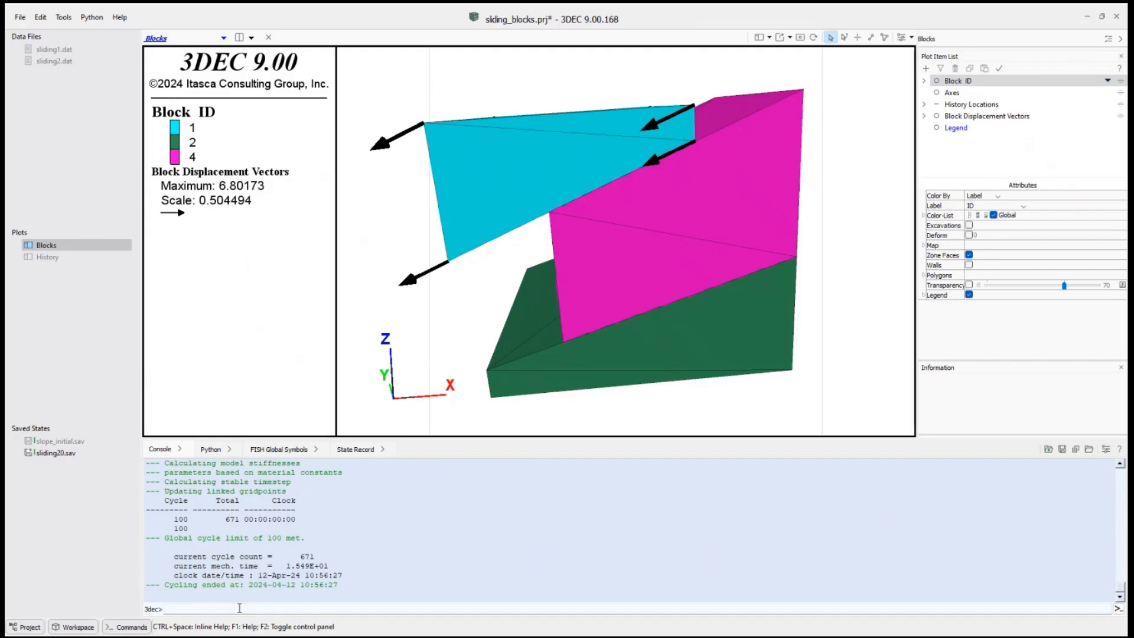
left_click(239, 608)
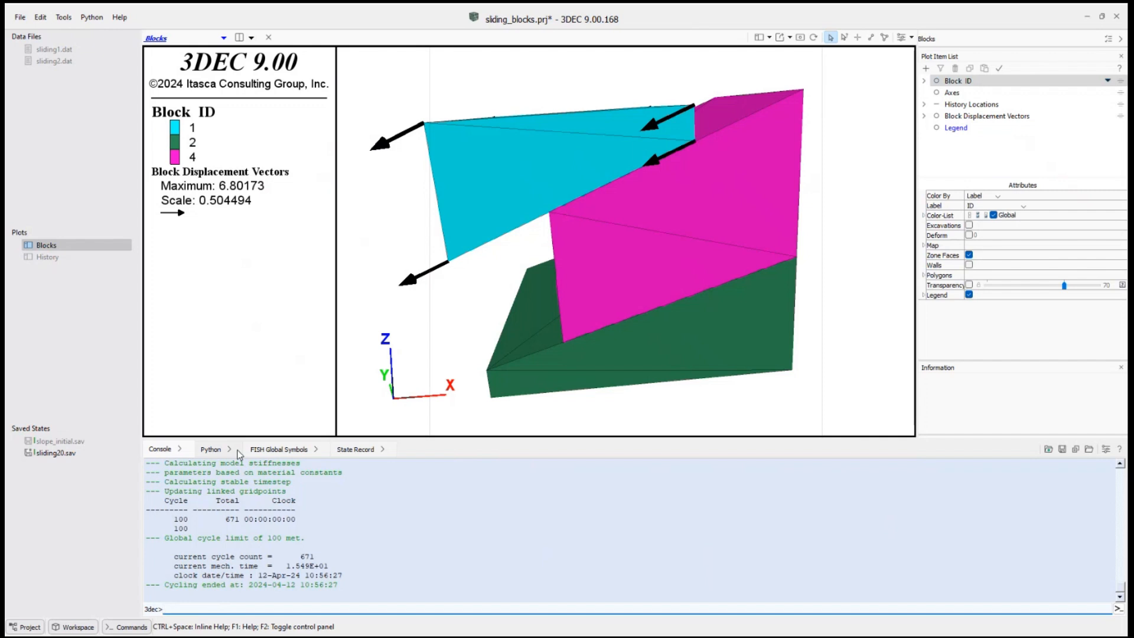
Create a new data file named sliding3 in the sliding blocks project folder.
double_click(72, 61)
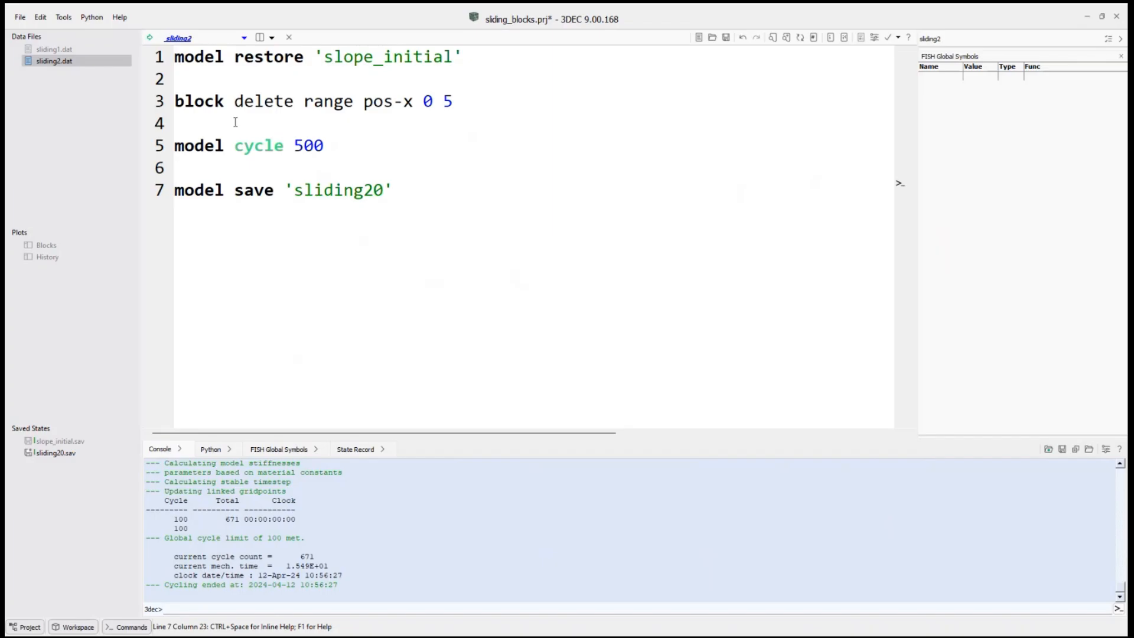
left_click(244, 38)
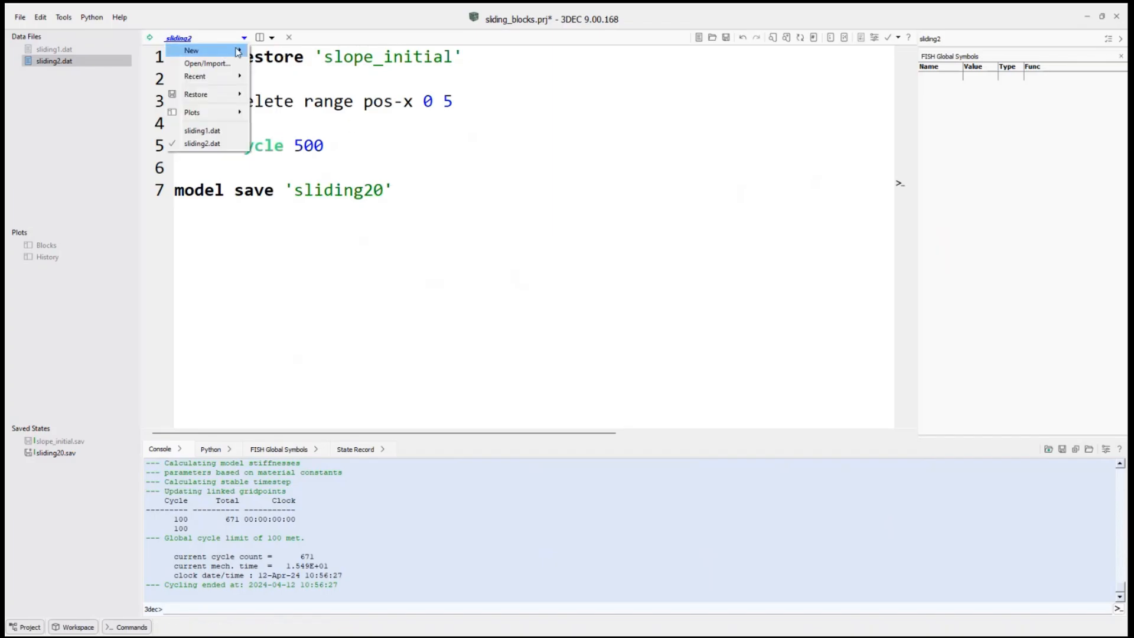
mouse_move(235, 50)
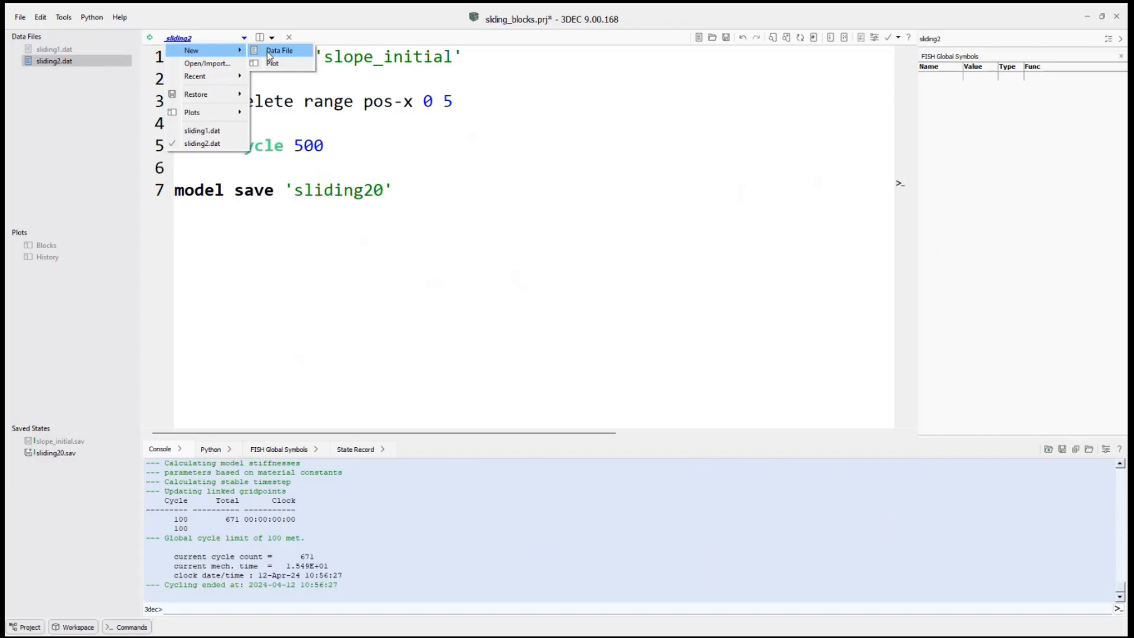
left_click(267, 51)
type("sli")
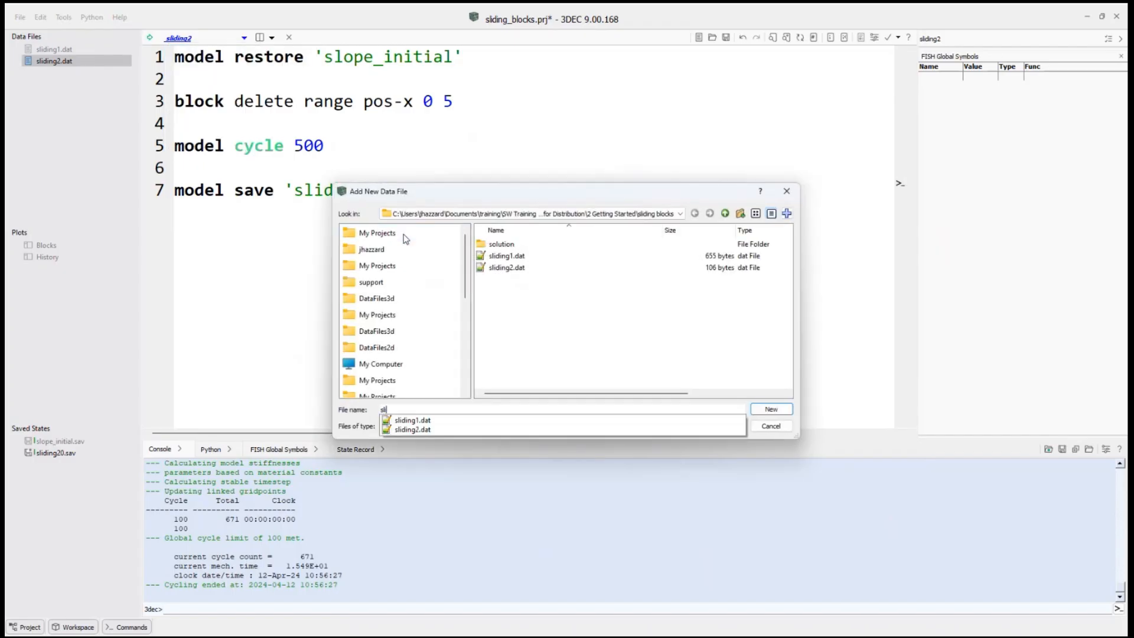
type("ding3")
key("Return")
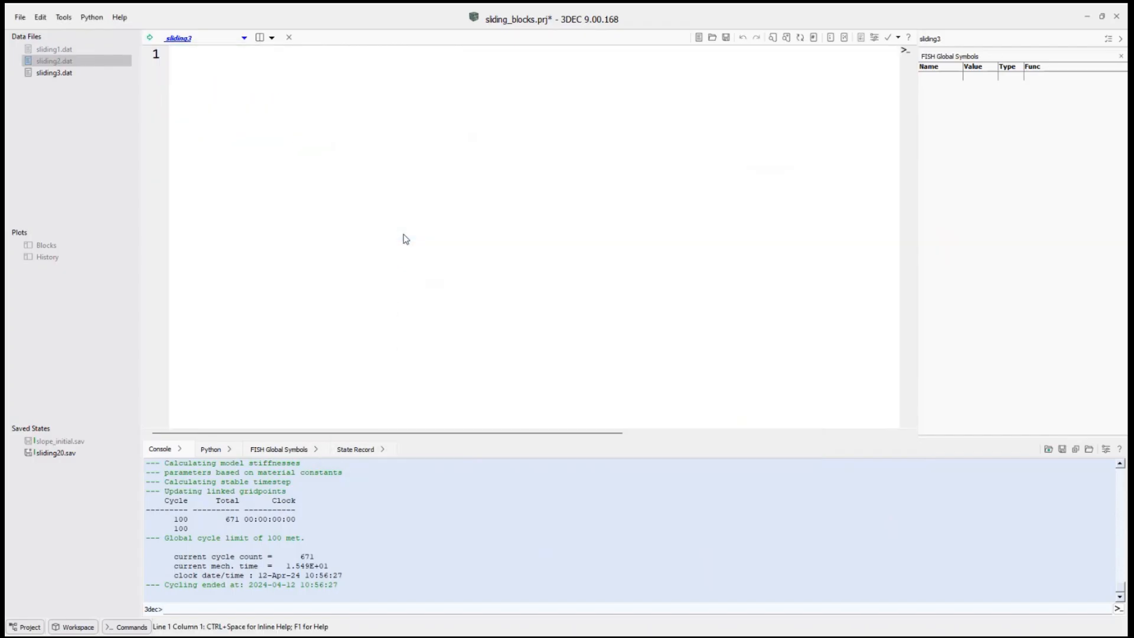
Copy all the commands from the sliding2 data file into sliding3.
double_click(77, 63)
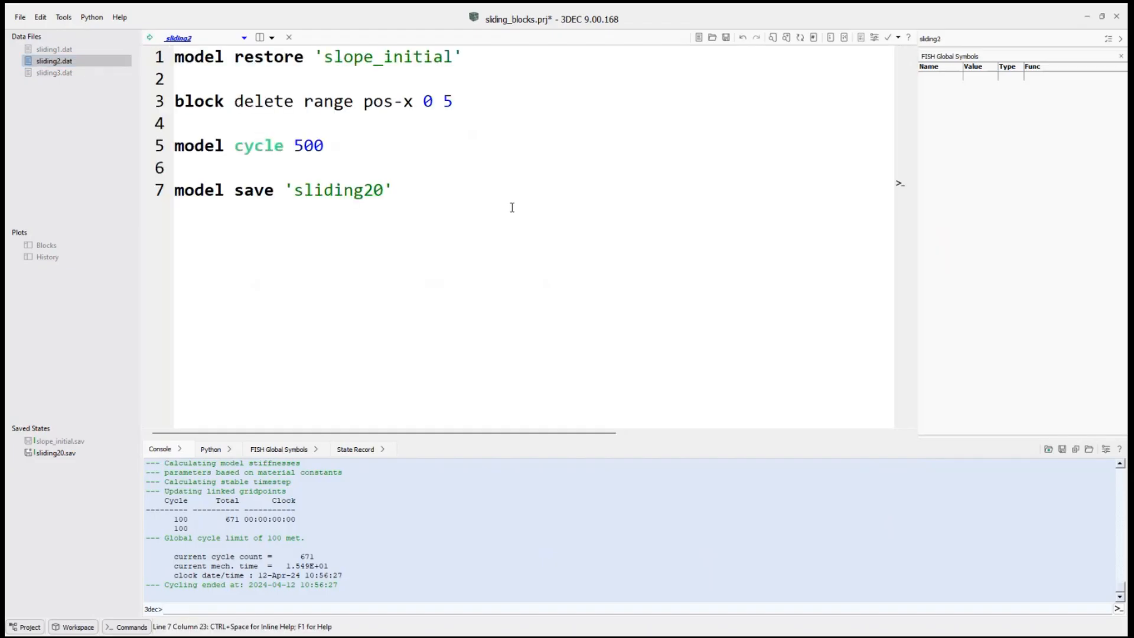
key("ctrl+a")
key("ctrl+c")
double_click(76, 72)
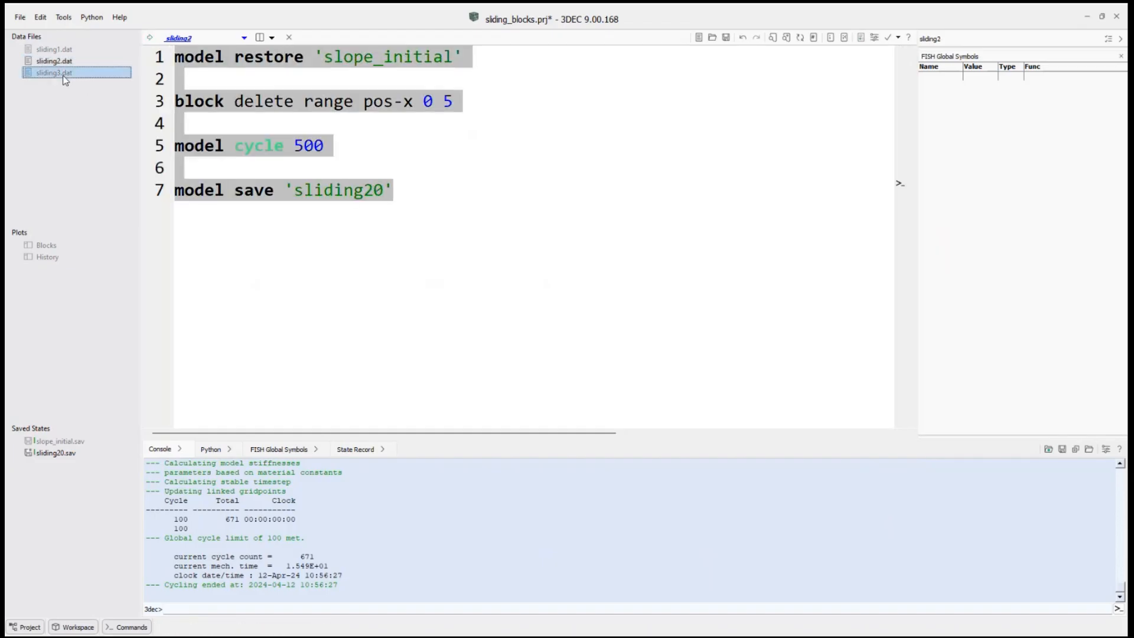
key("ctrl+v")
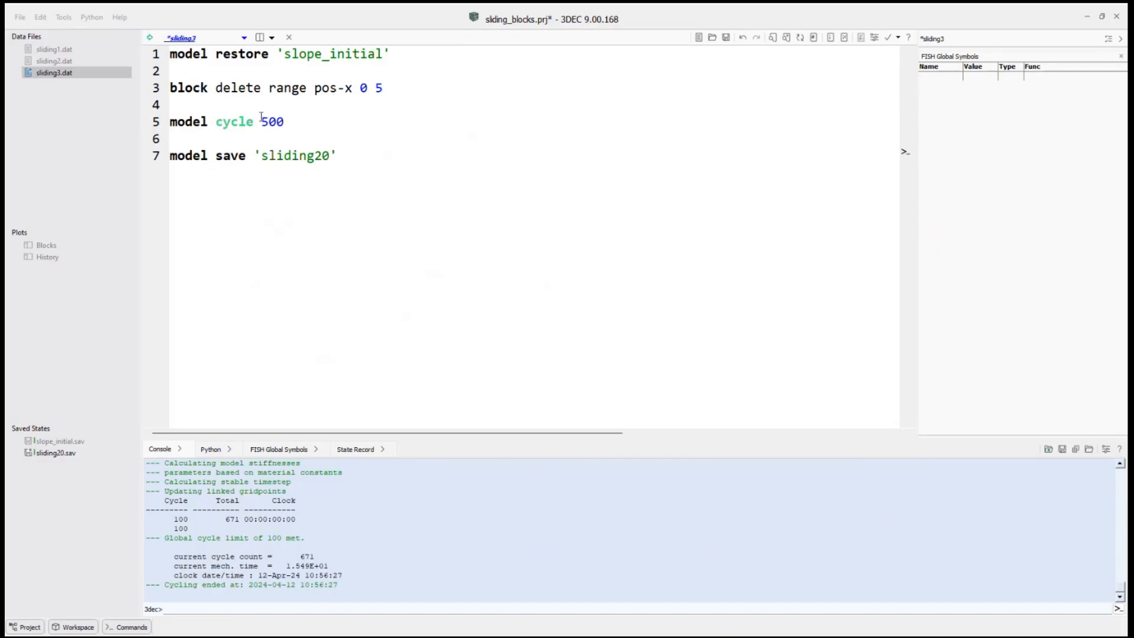
Add "block contact property friction 11" below the block delete command in sliding3.
left_click(401, 88)
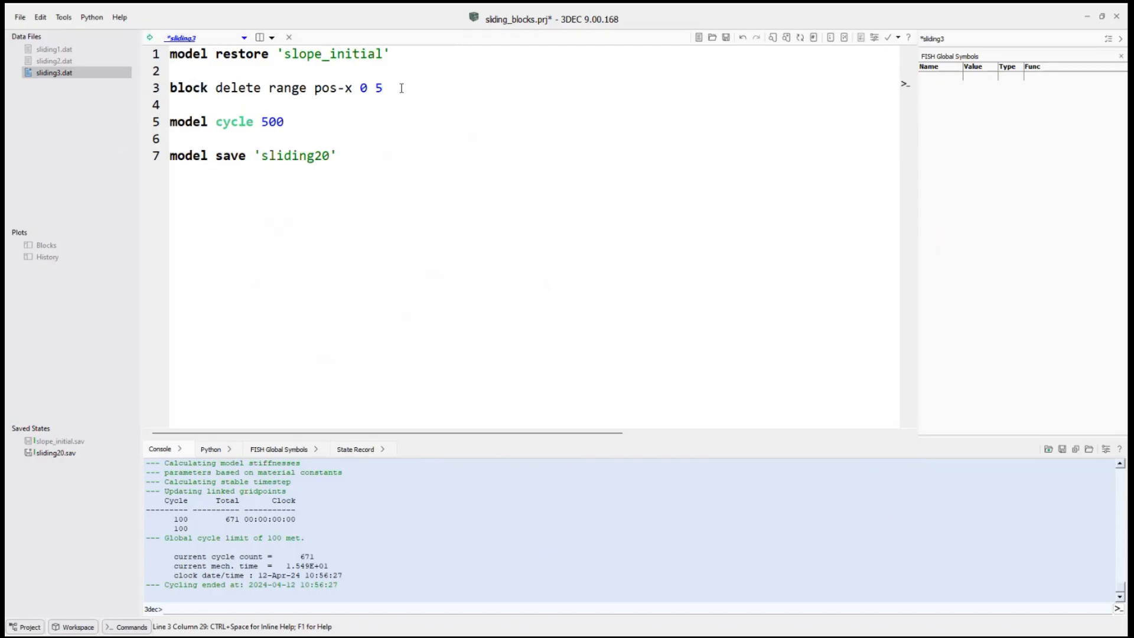
key("Return")
key("Return")
type("block co")
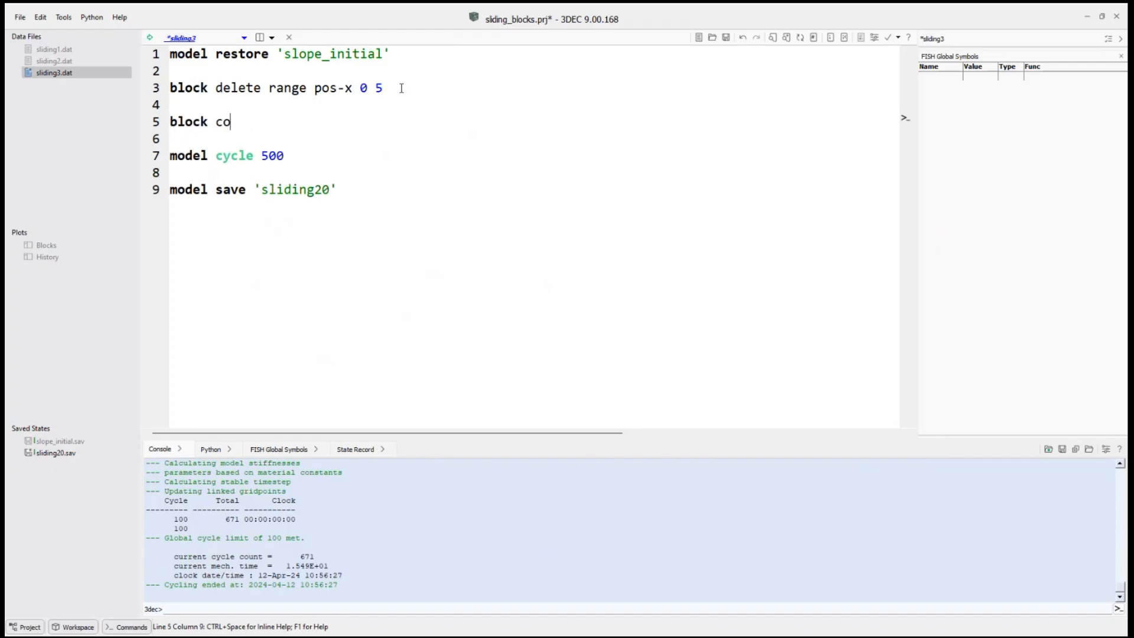
type("ntact propert")
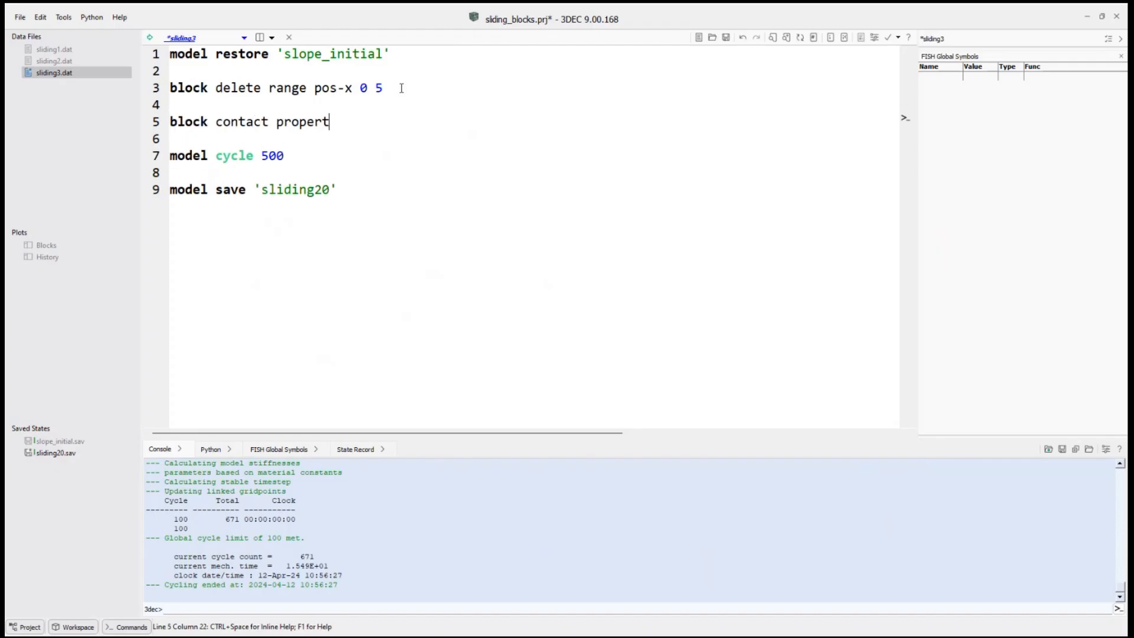
type("y friction 11")
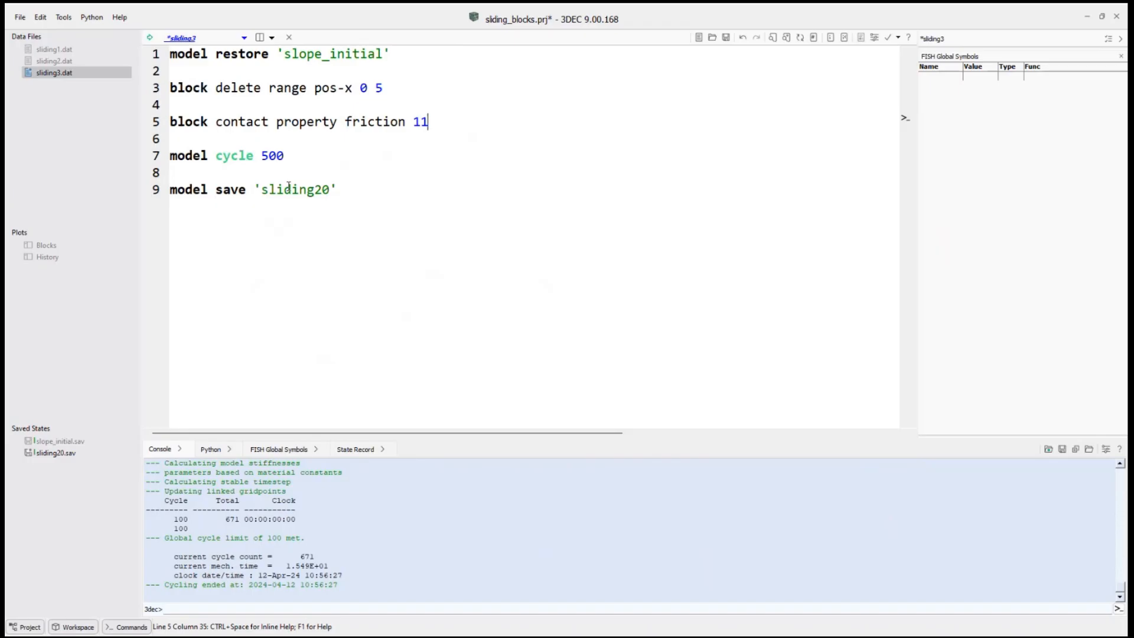
Change the save name in the model save command to 'sliding11' and run the sliding3 data file.
left_click_drag(329, 189, 312, 189)
type("11")
left_click(149, 37)
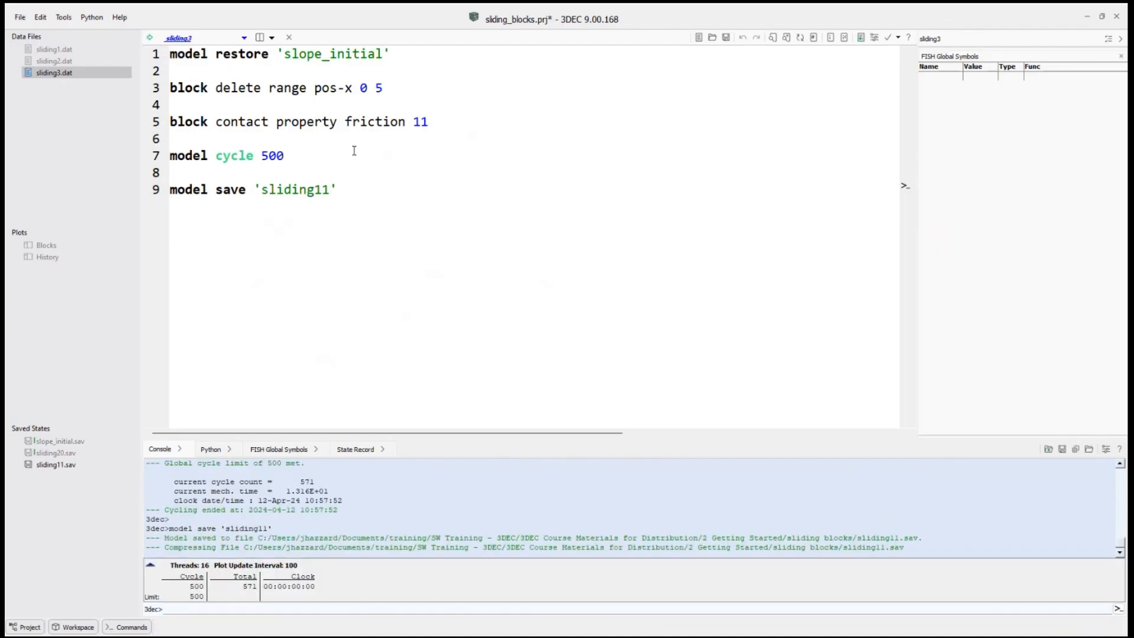
Examine the displaced blocks and their displacement vectors in the Blocks plot, and the velocity curve in the History plot.
double_click(46, 245)
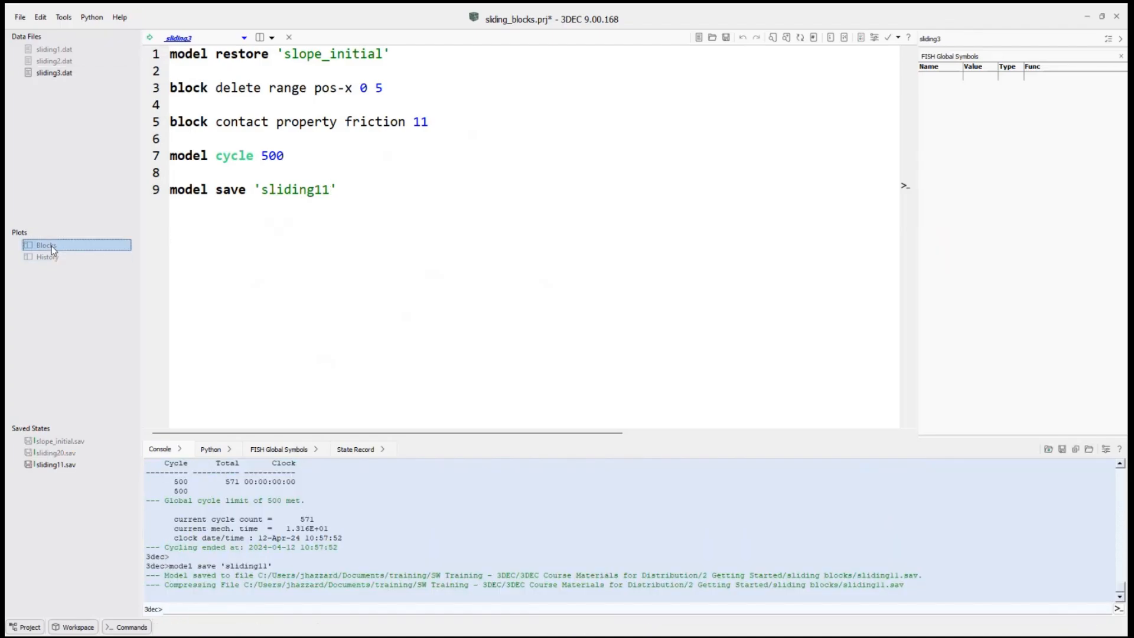
scroll(537, 282, "down", 1)
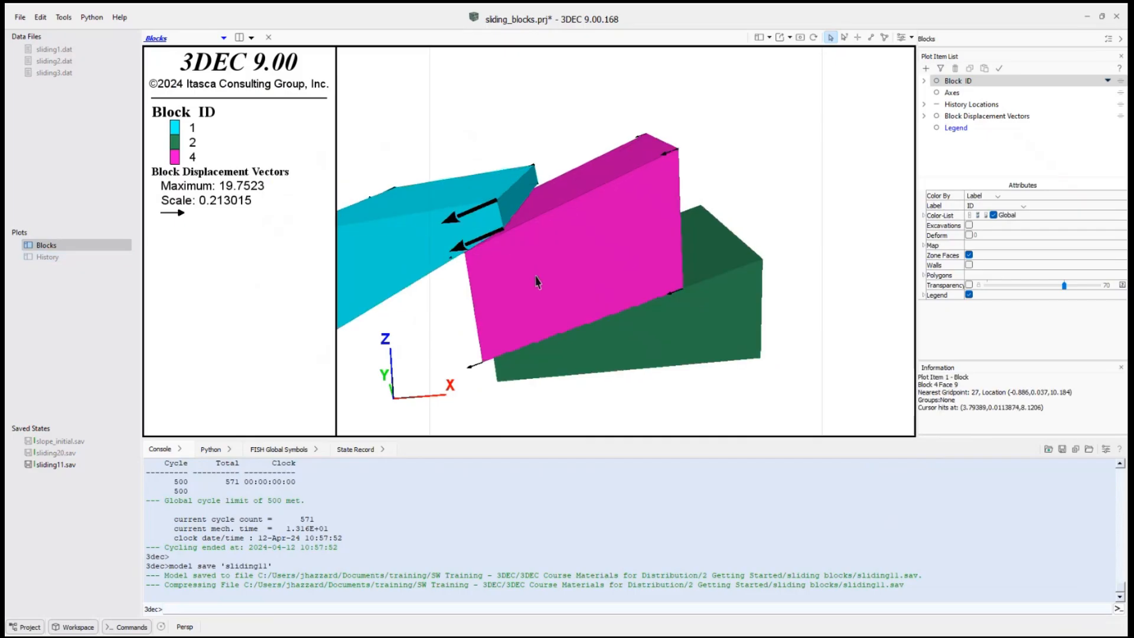
middle_click_drag(532, 294, 580, 270)
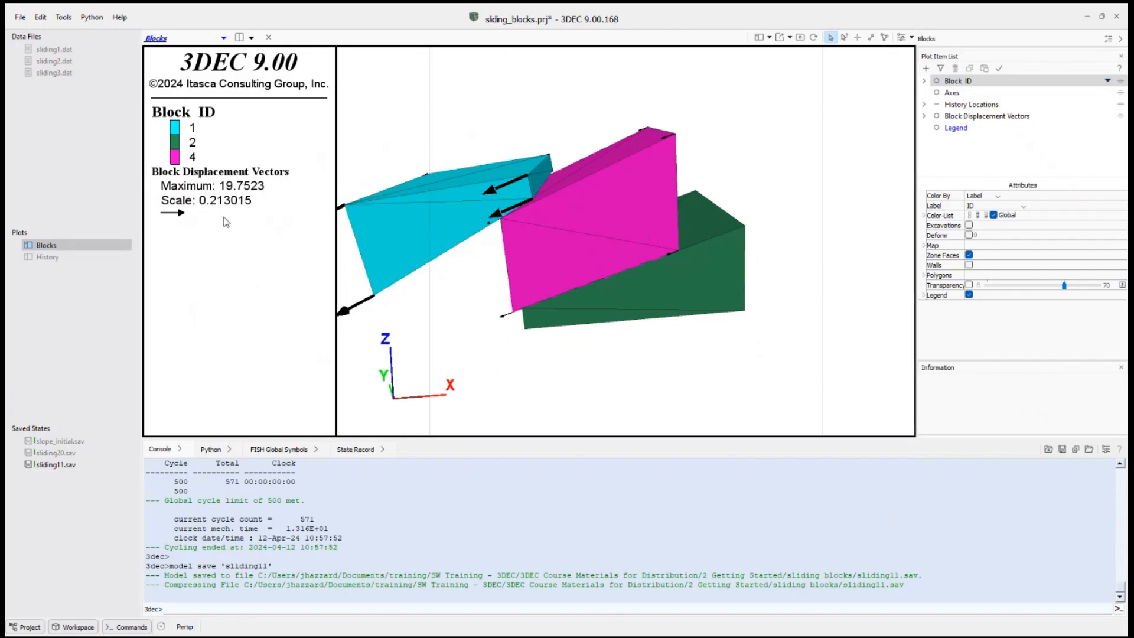
left_click(63, 261)
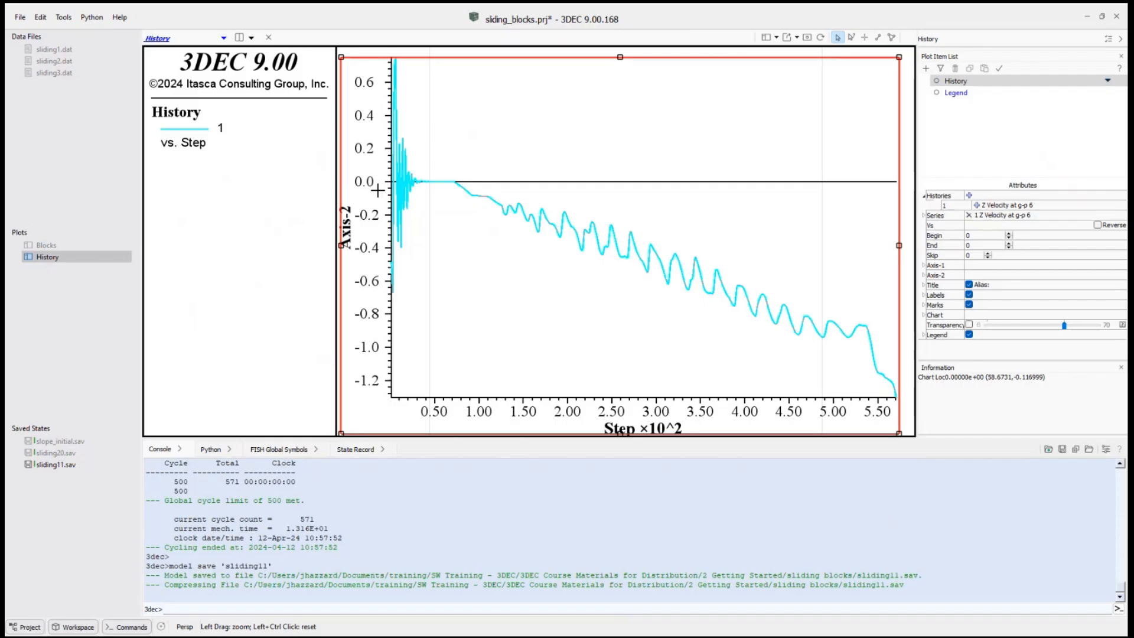
Return to the Blocks plot and run 100 more cycles from the console with "model cycle 100".
left_click(46, 245)
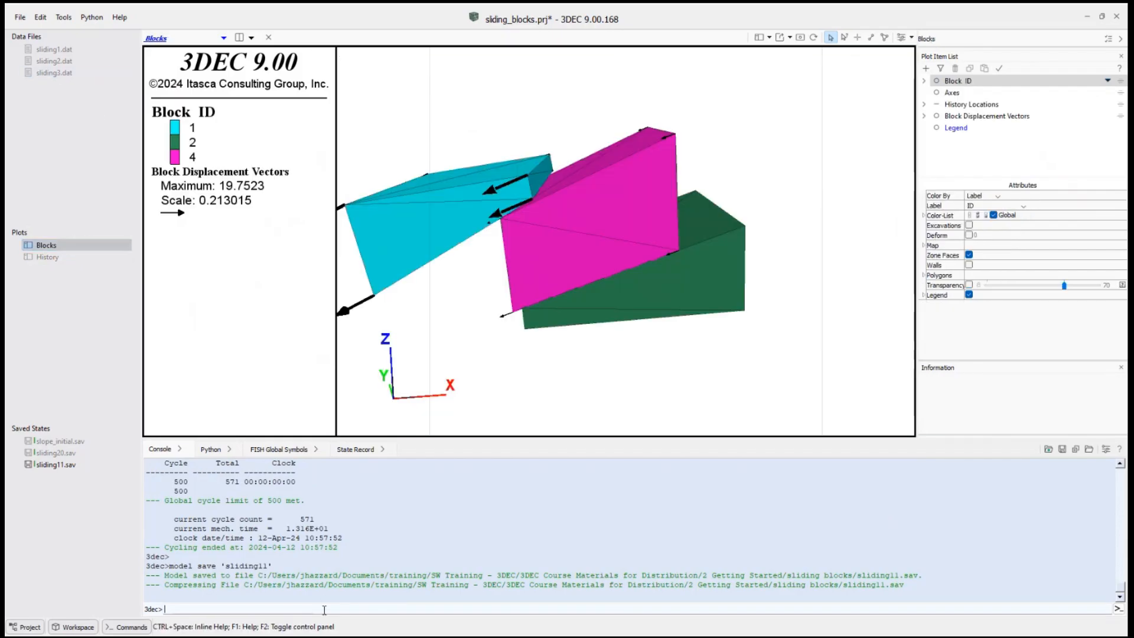
type("model cyc")
type("le 100")
key("Return")
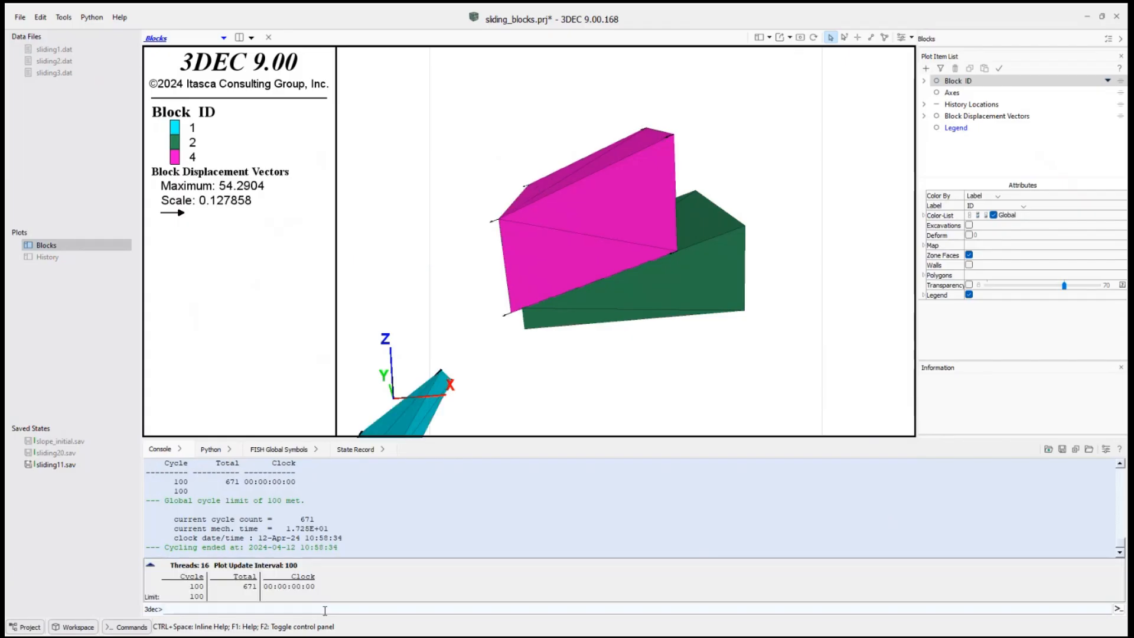
scroll(490, 381, "down", 3)
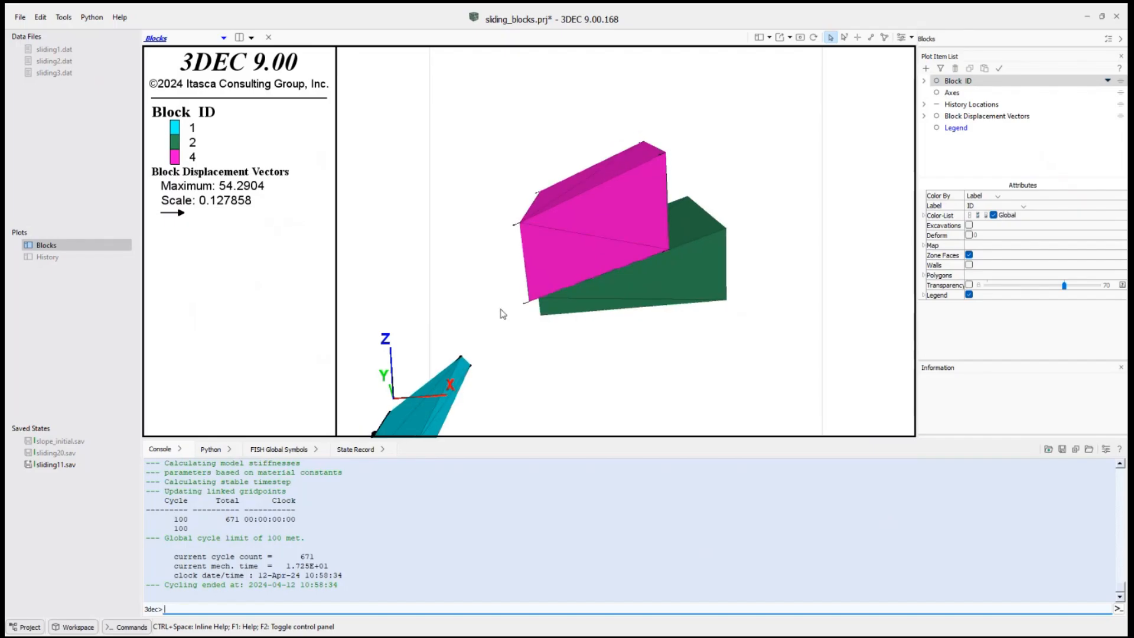